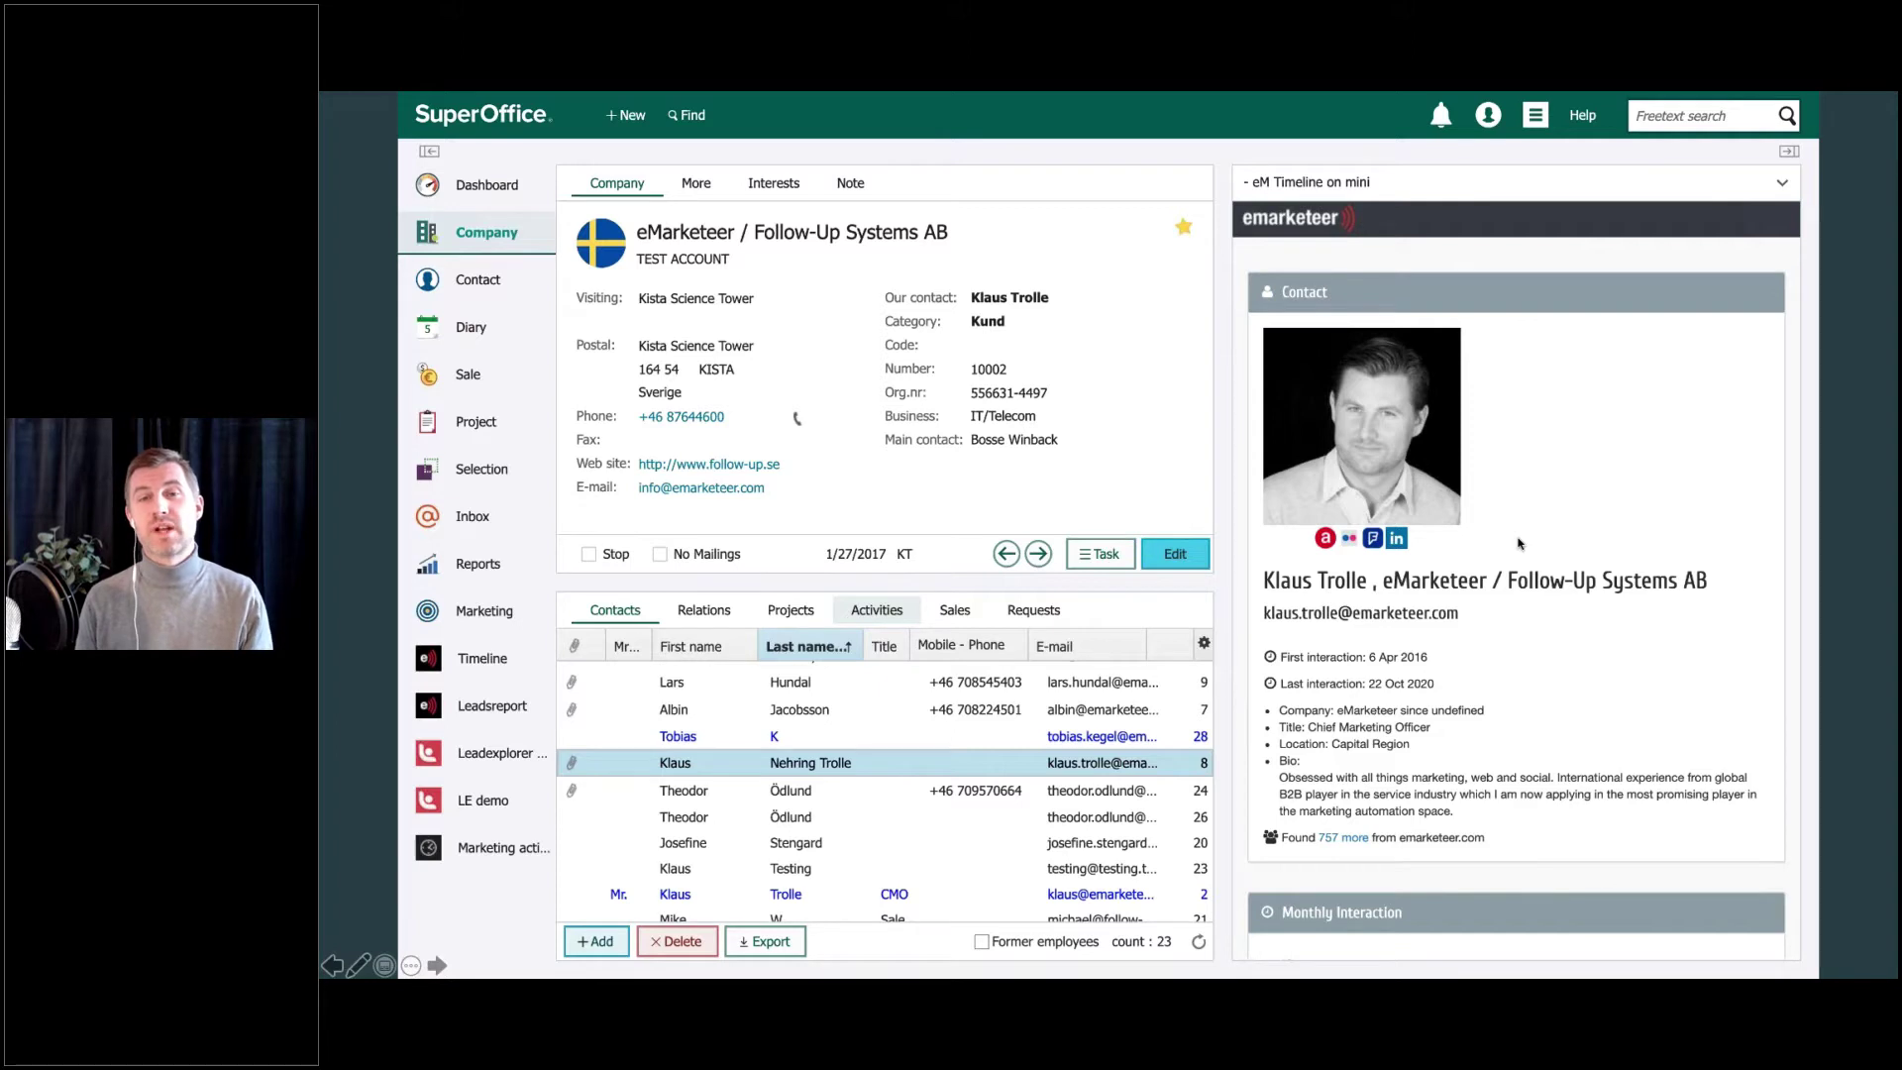
Switch to SuperOffice in the Chrome browser and open the CMO contact of eMarketeer / Follow-Up Systems AB from the recent contacts
key(super+Tab)
key(super+Tab)
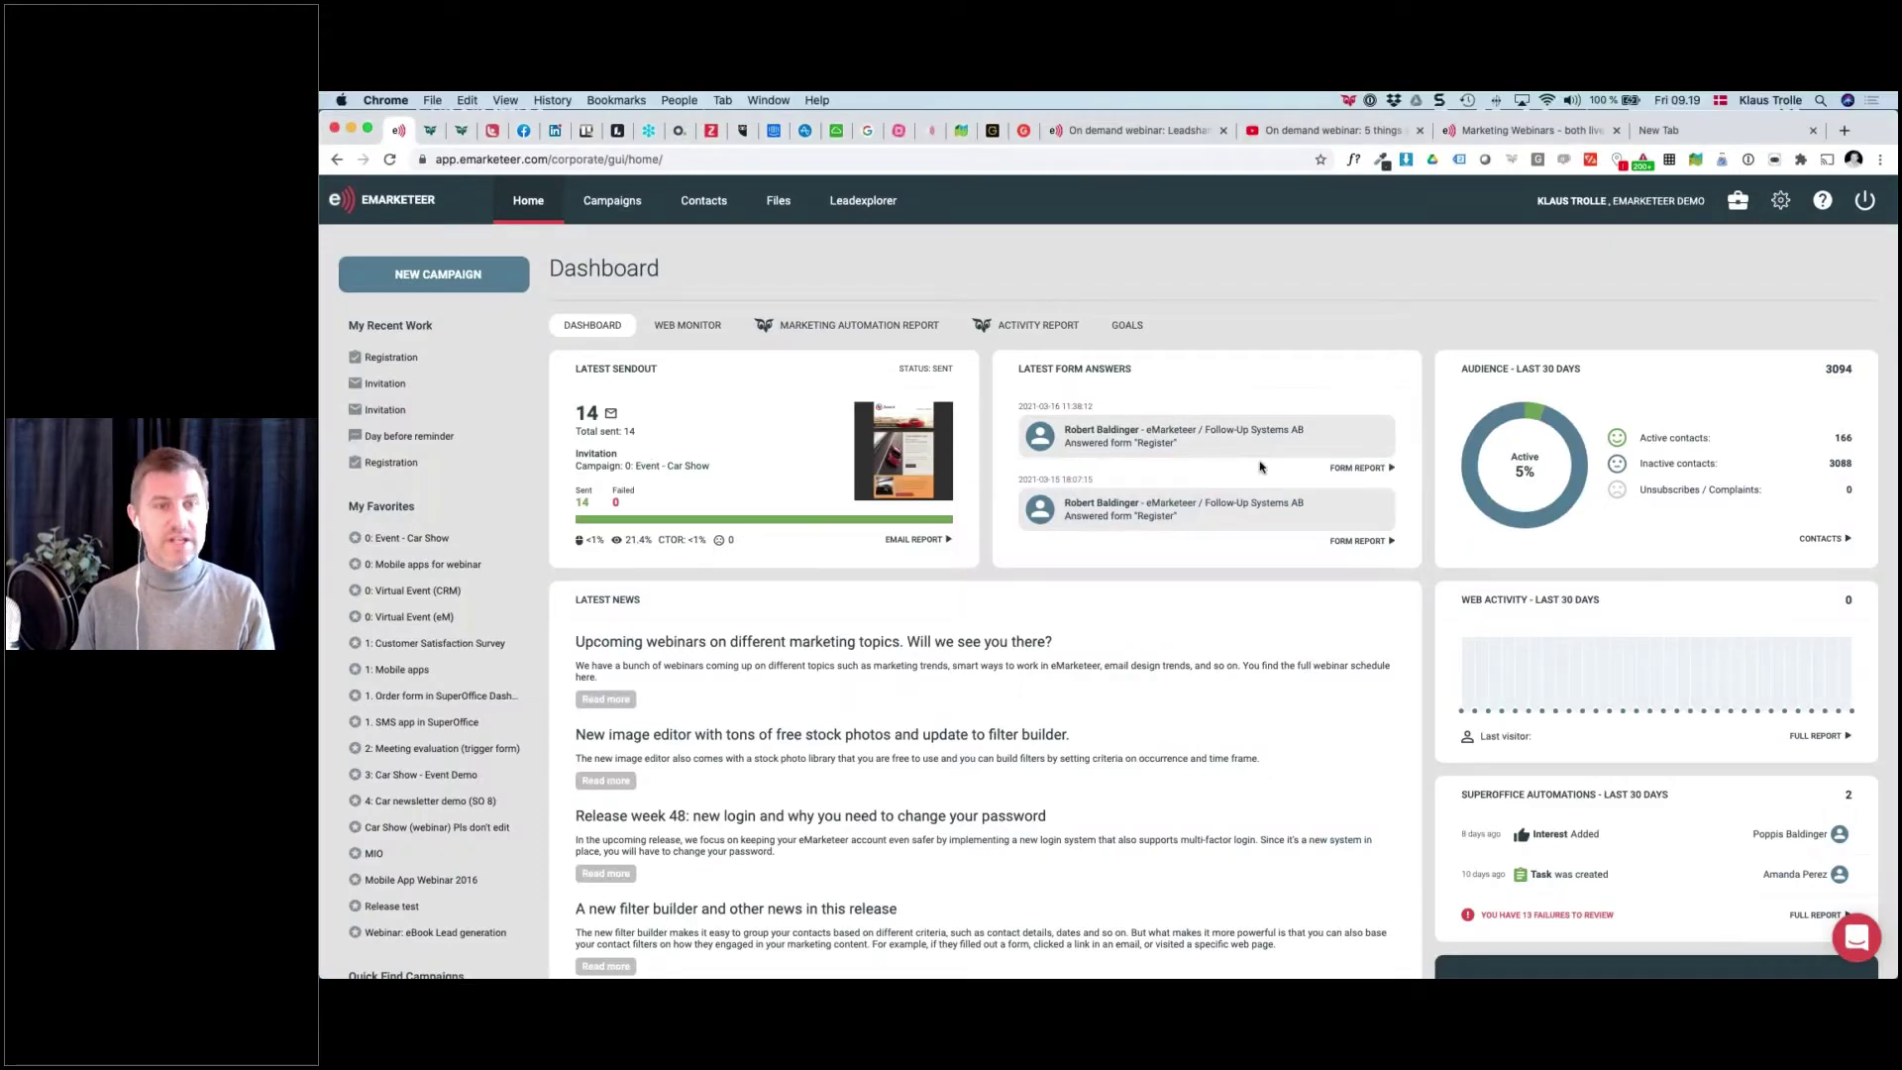
key(ctrl+Tab)
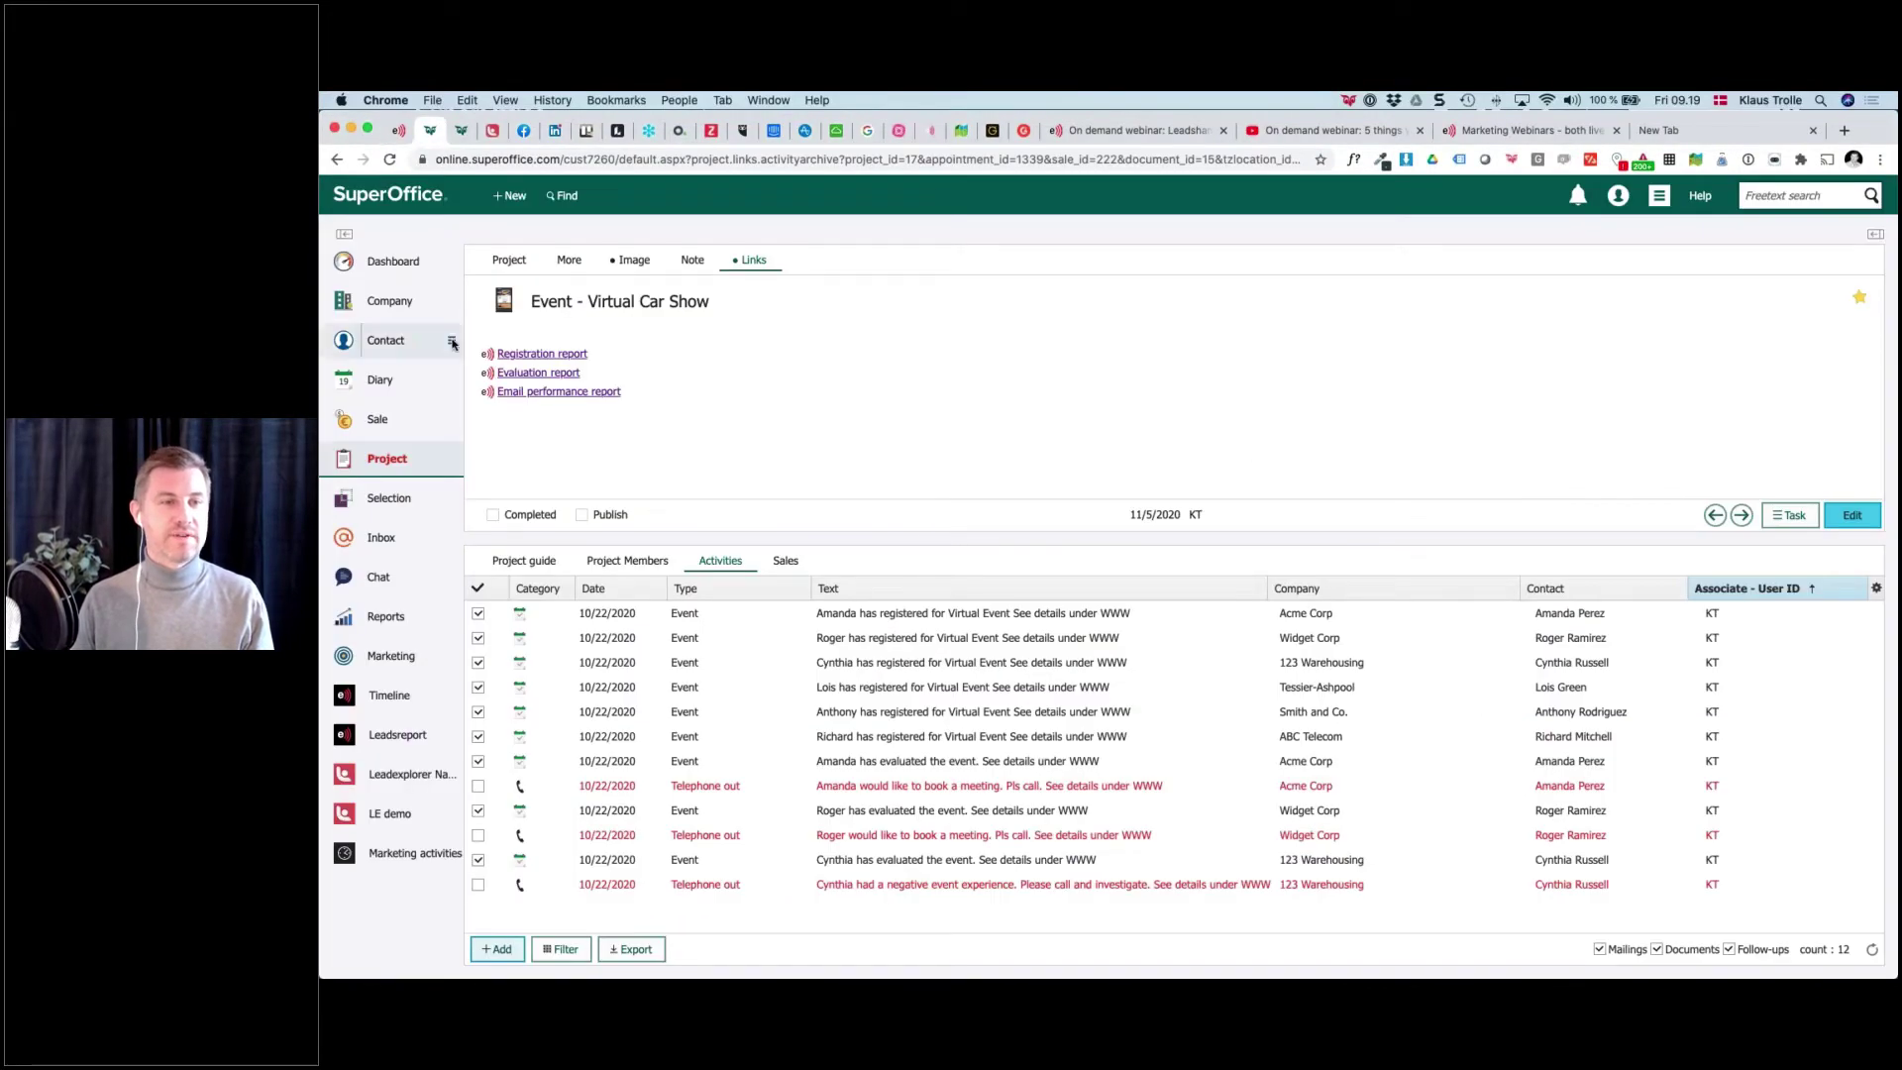
click(453, 342)
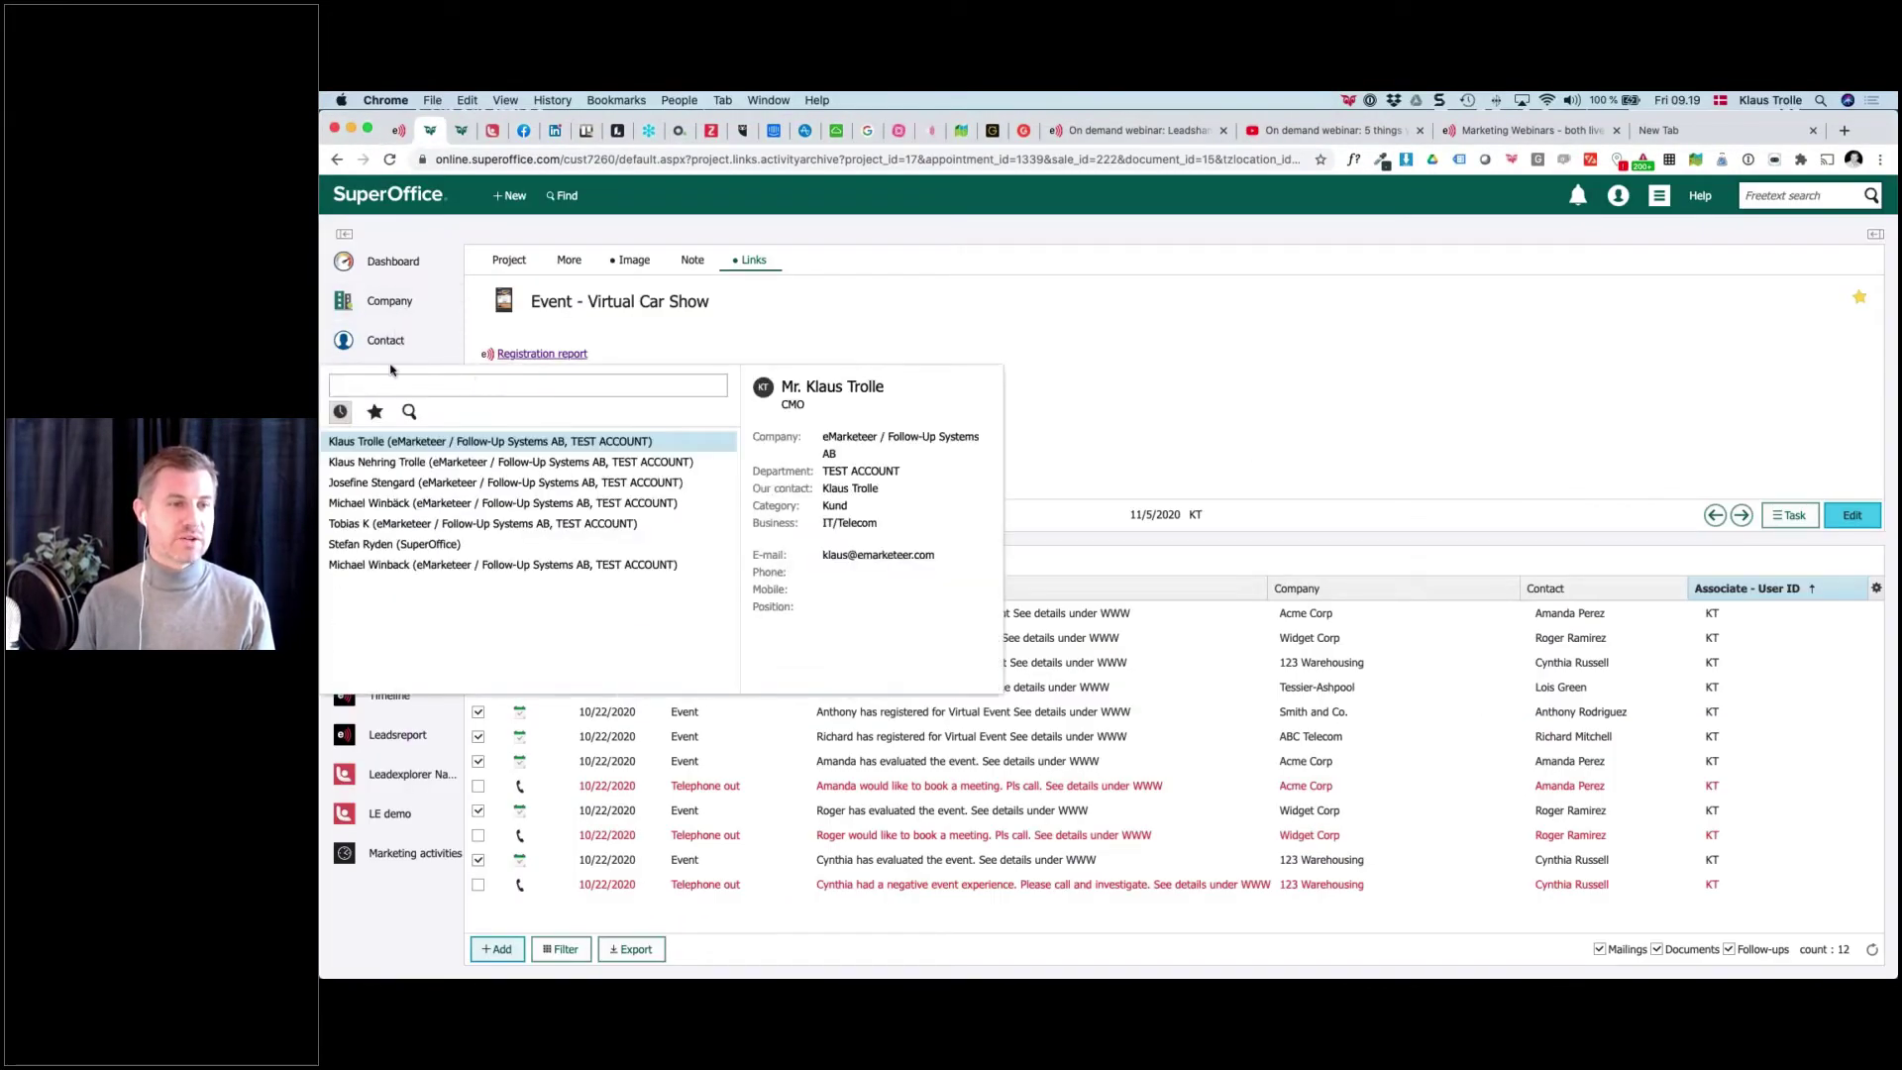
key(Escape)
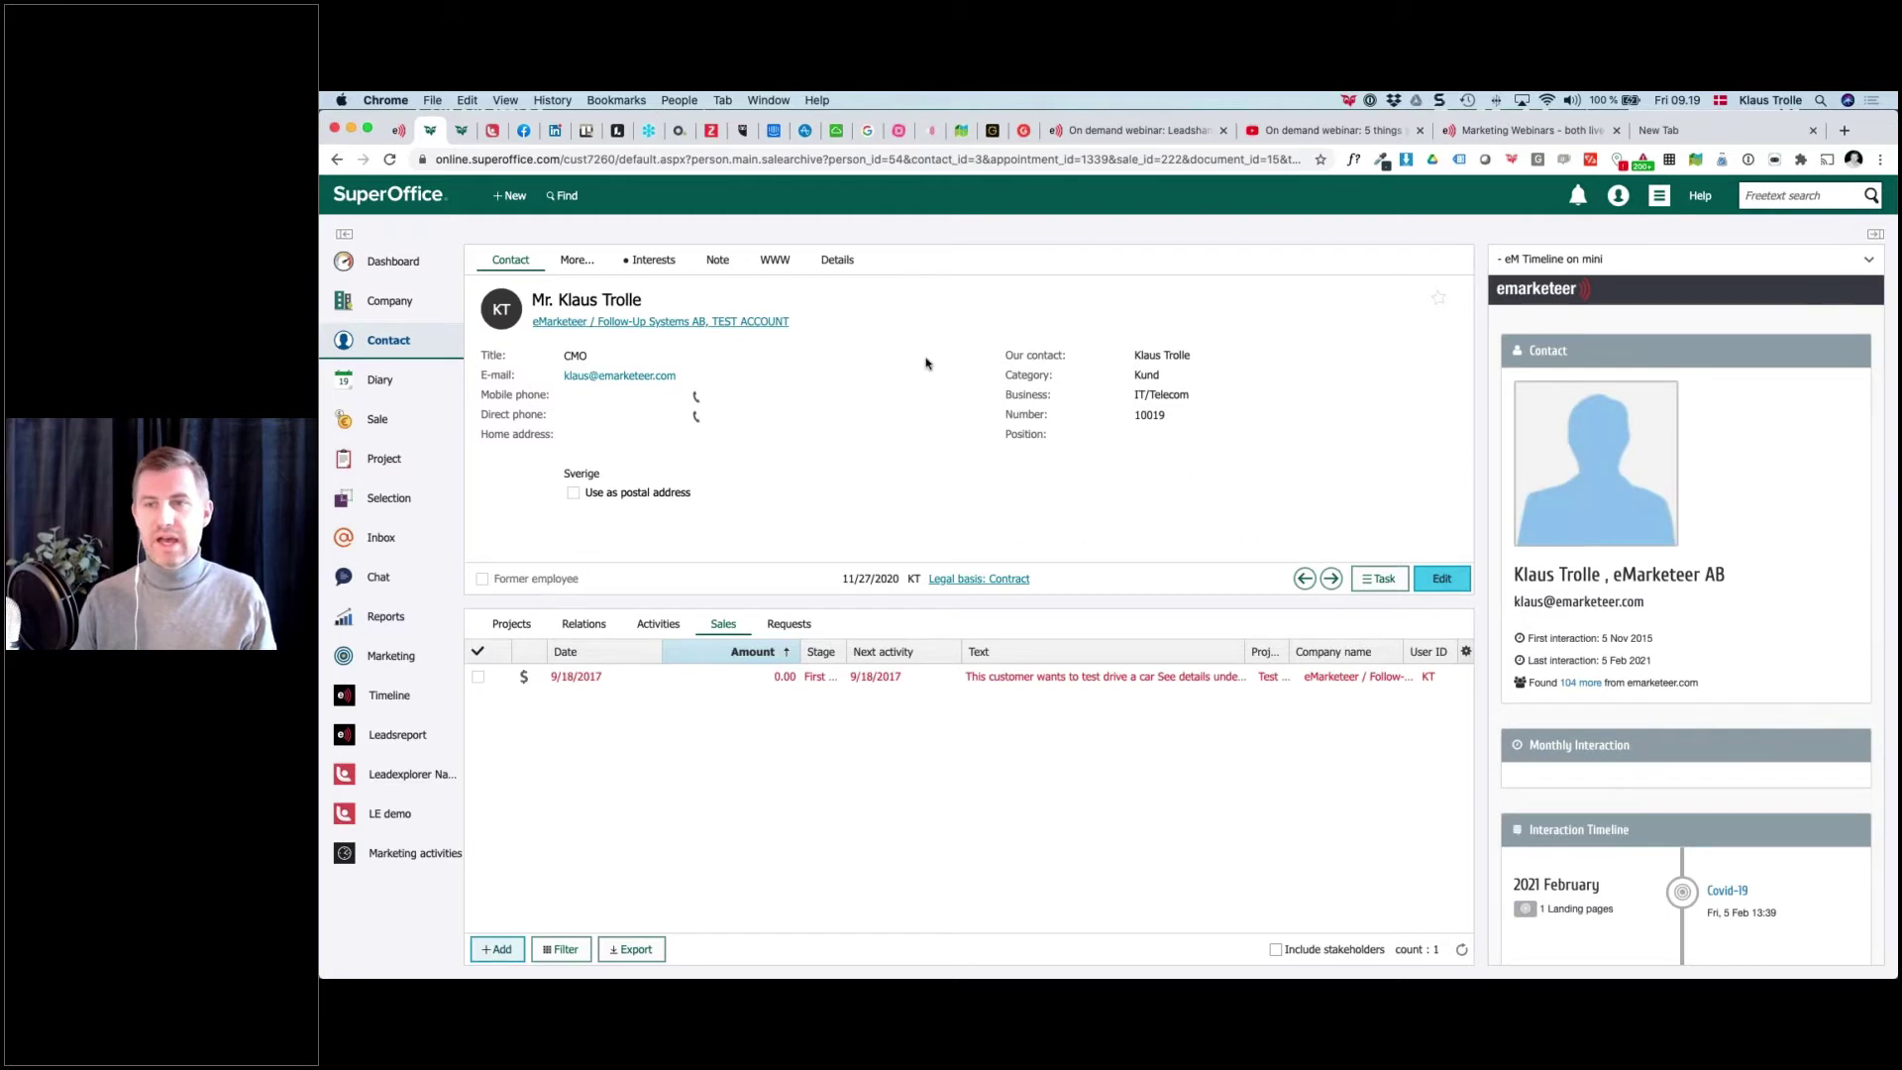
Open the contact's company card and show the "eM Timeline on mini" minicard beside it
click(632, 323)
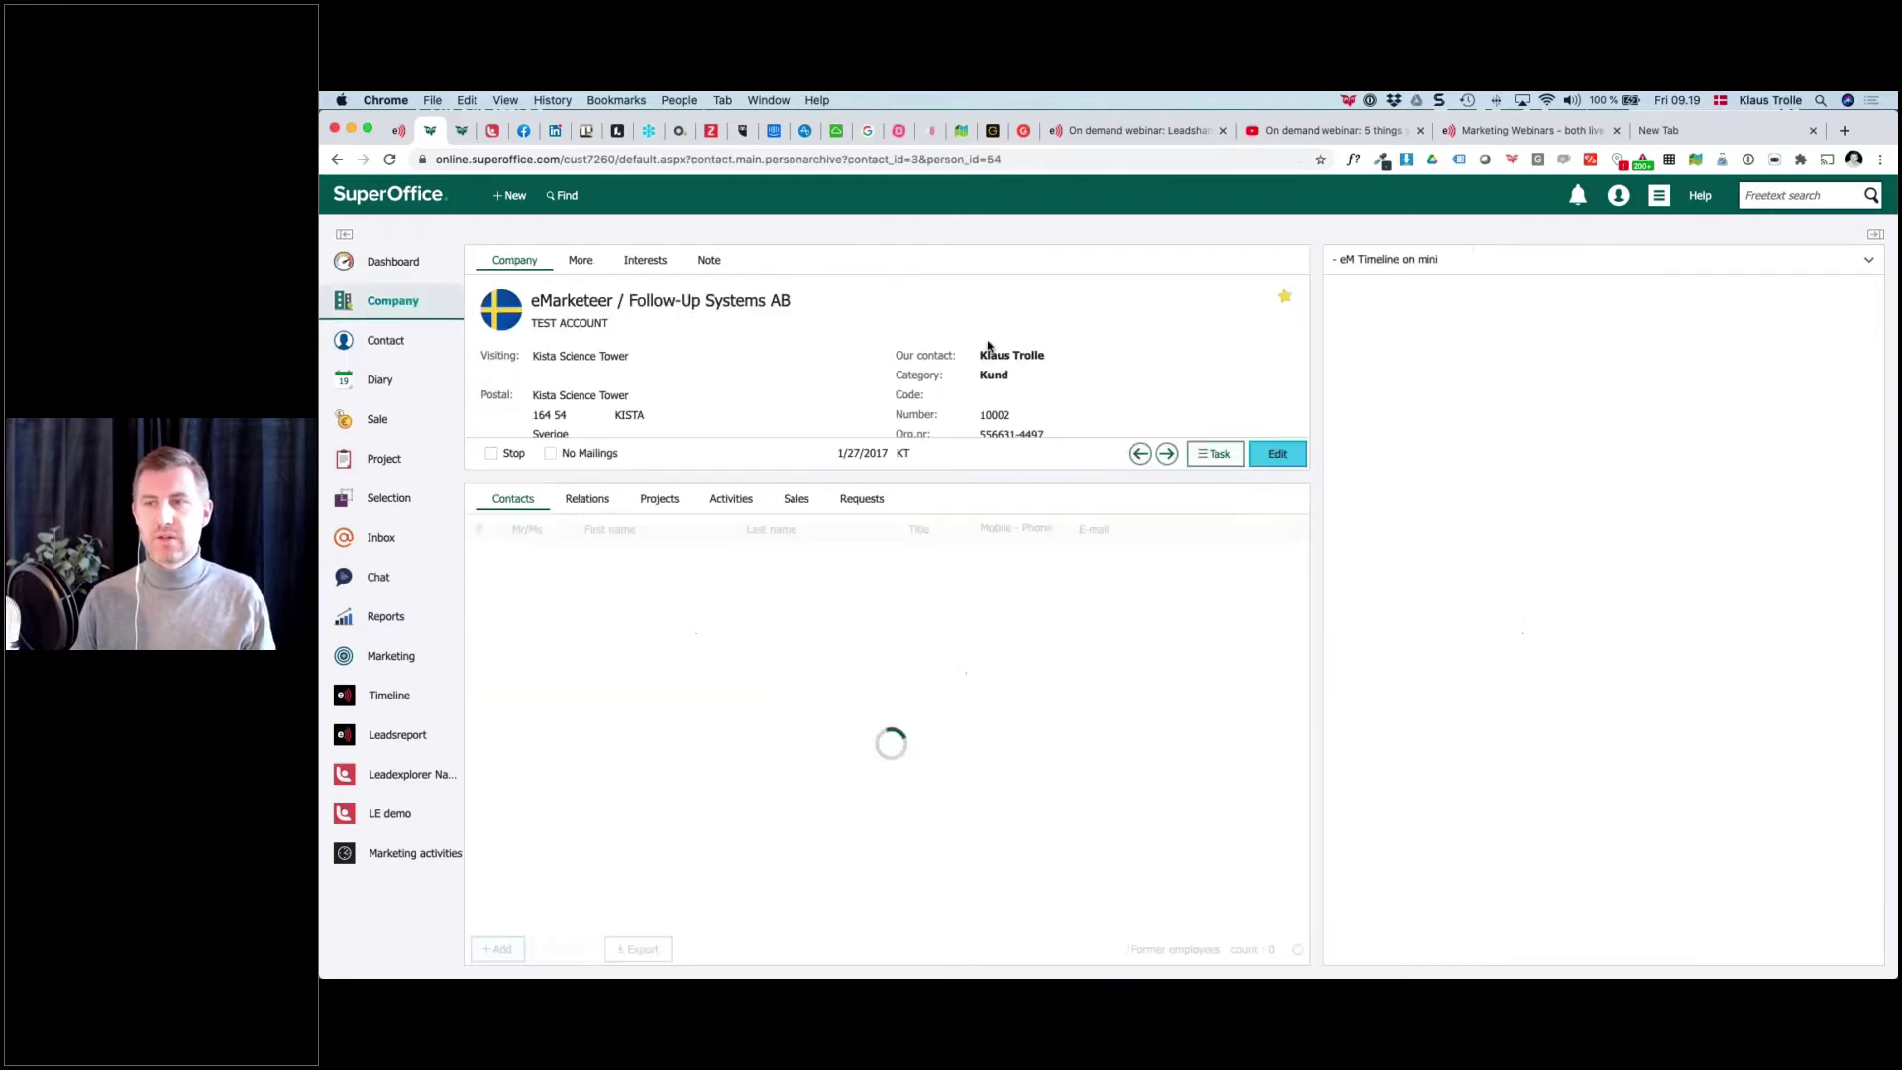
click(1848, 261)
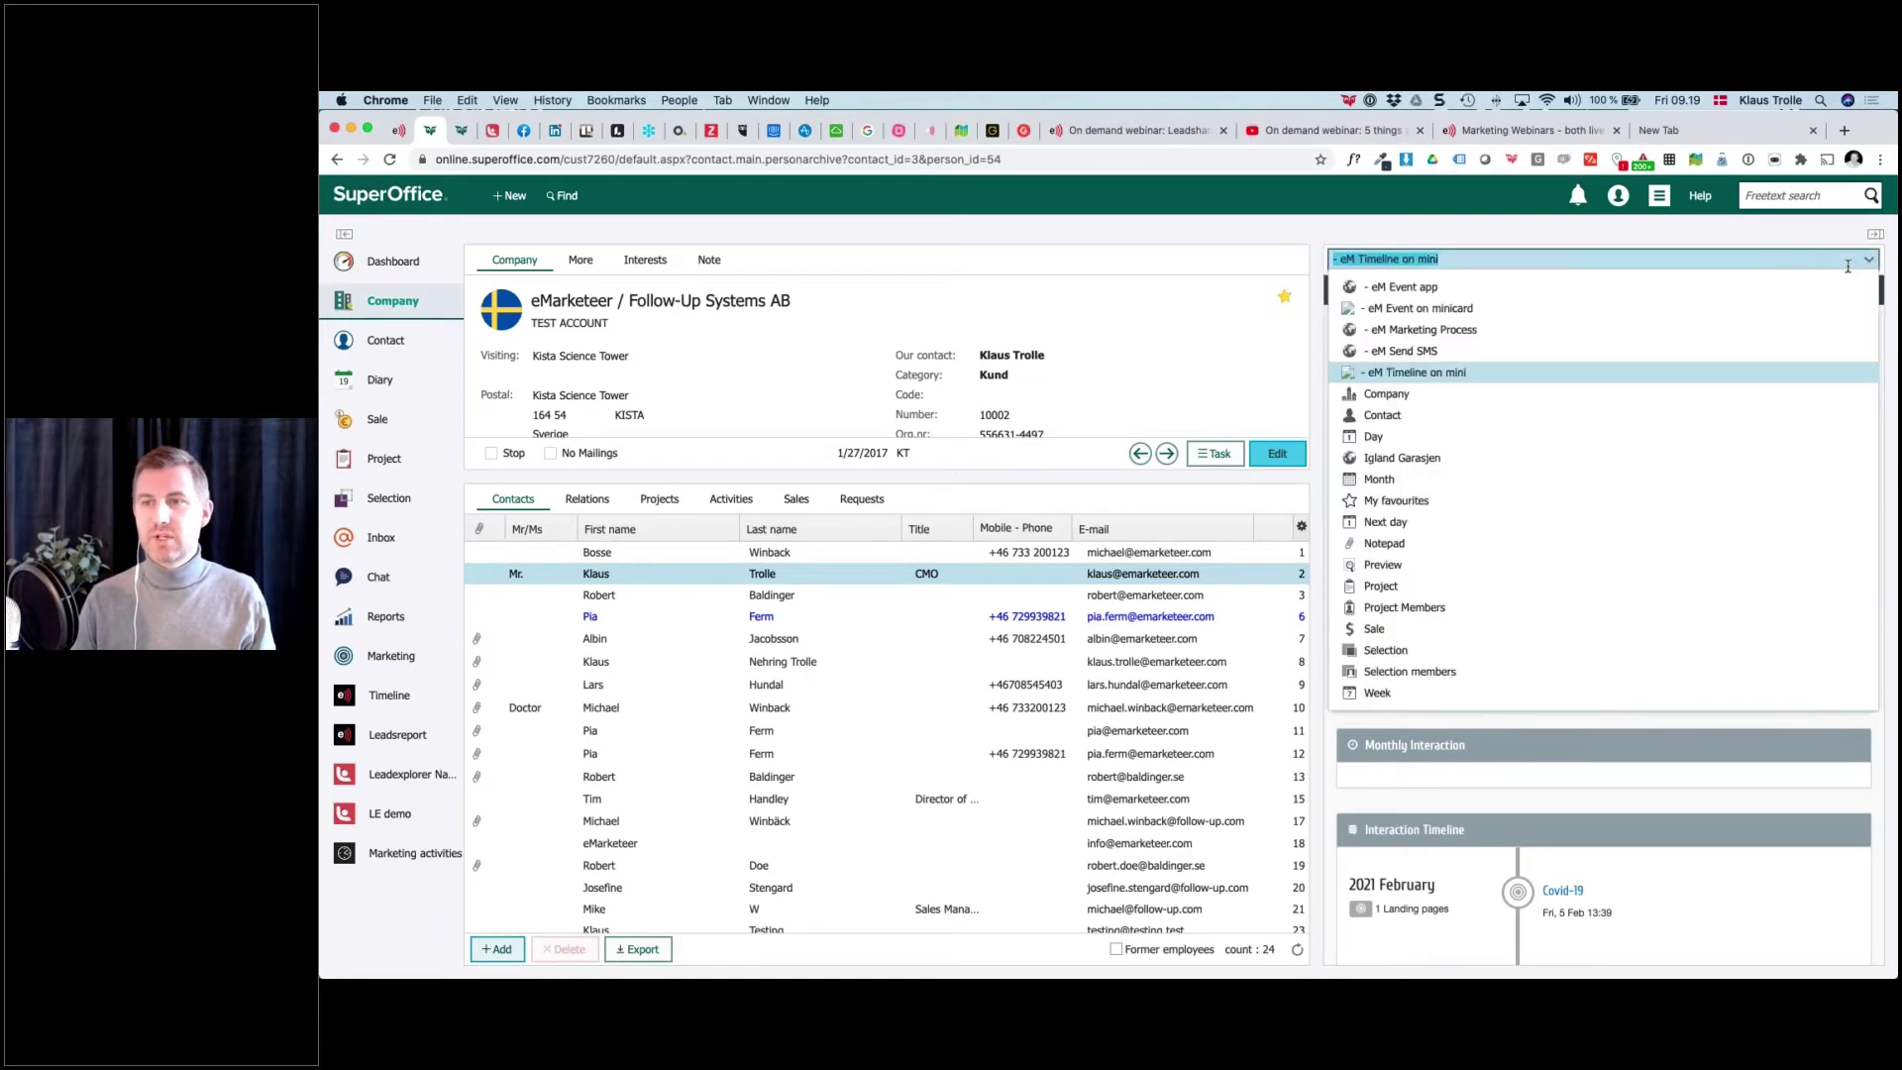
click(1450, 373)
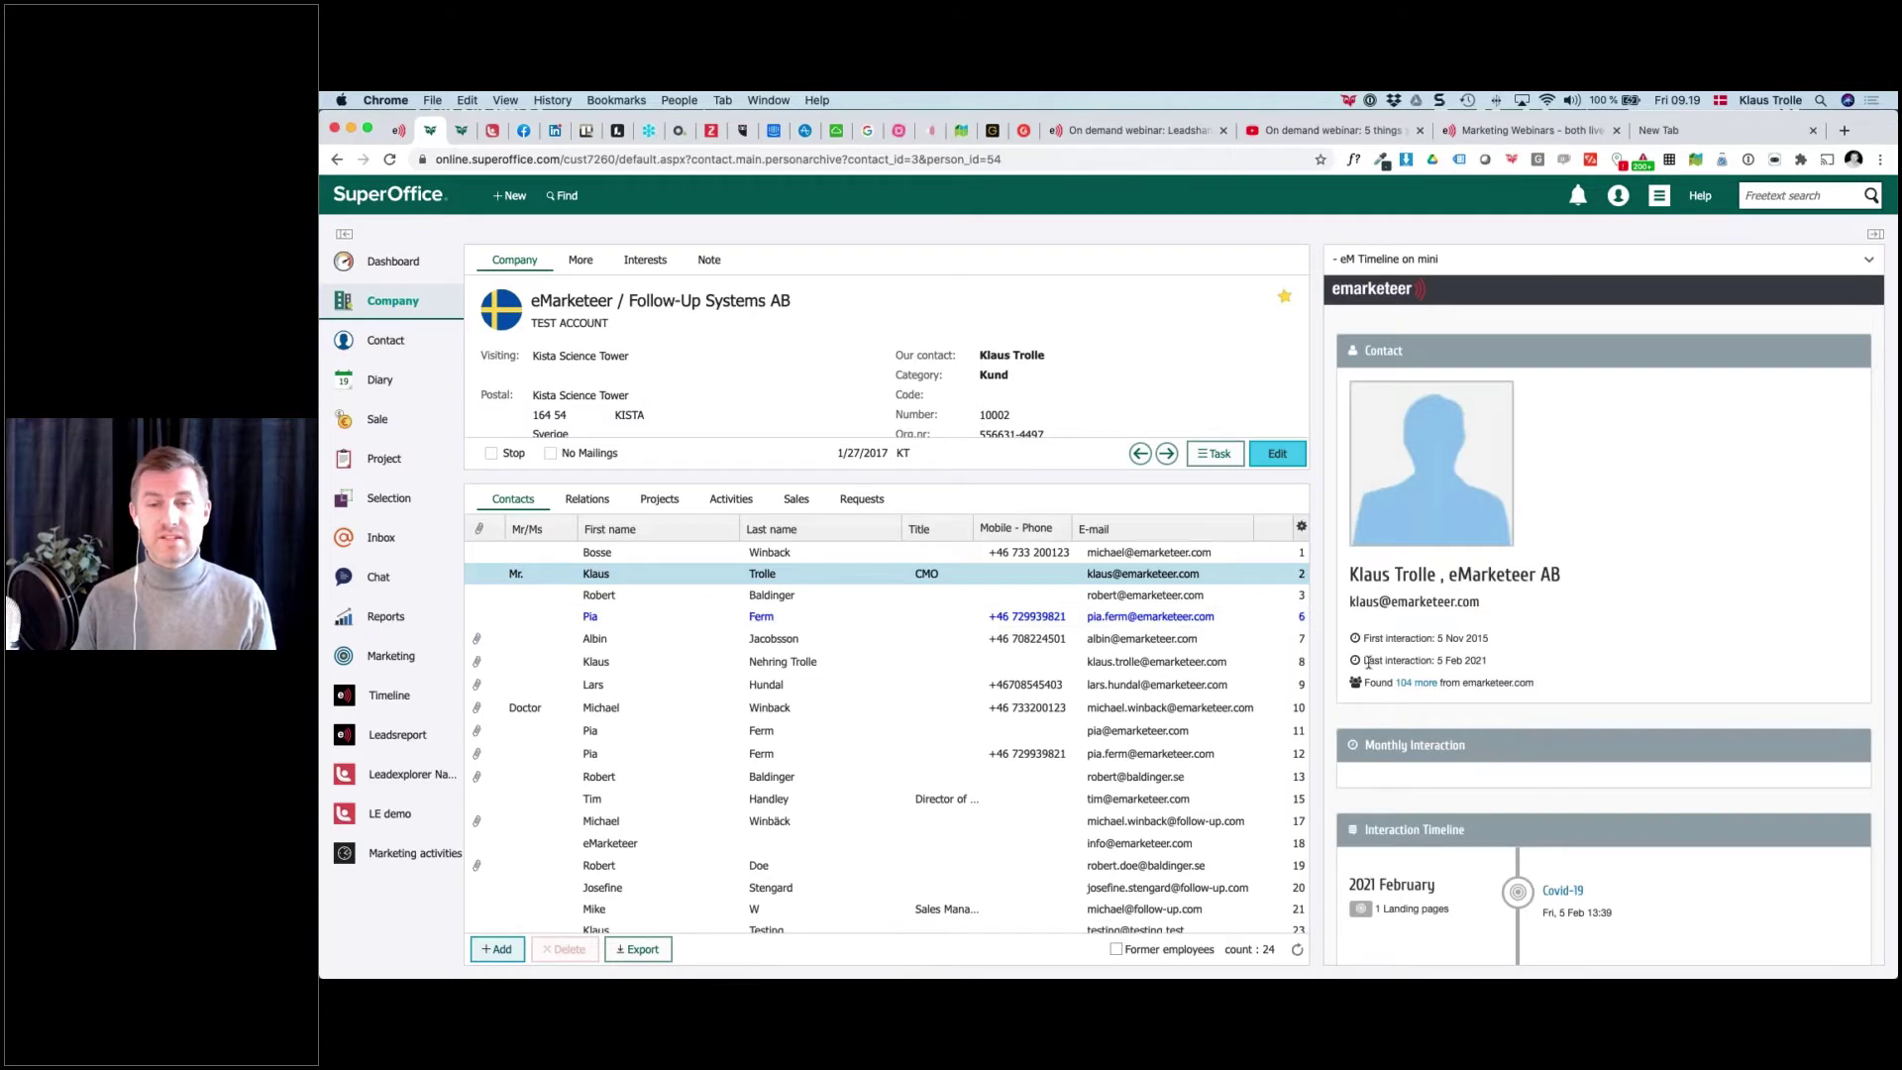
Expand the remaining 2020 November activities in the CMO's interaction timeline and look through them
scroll(1368, 661, down, 1)
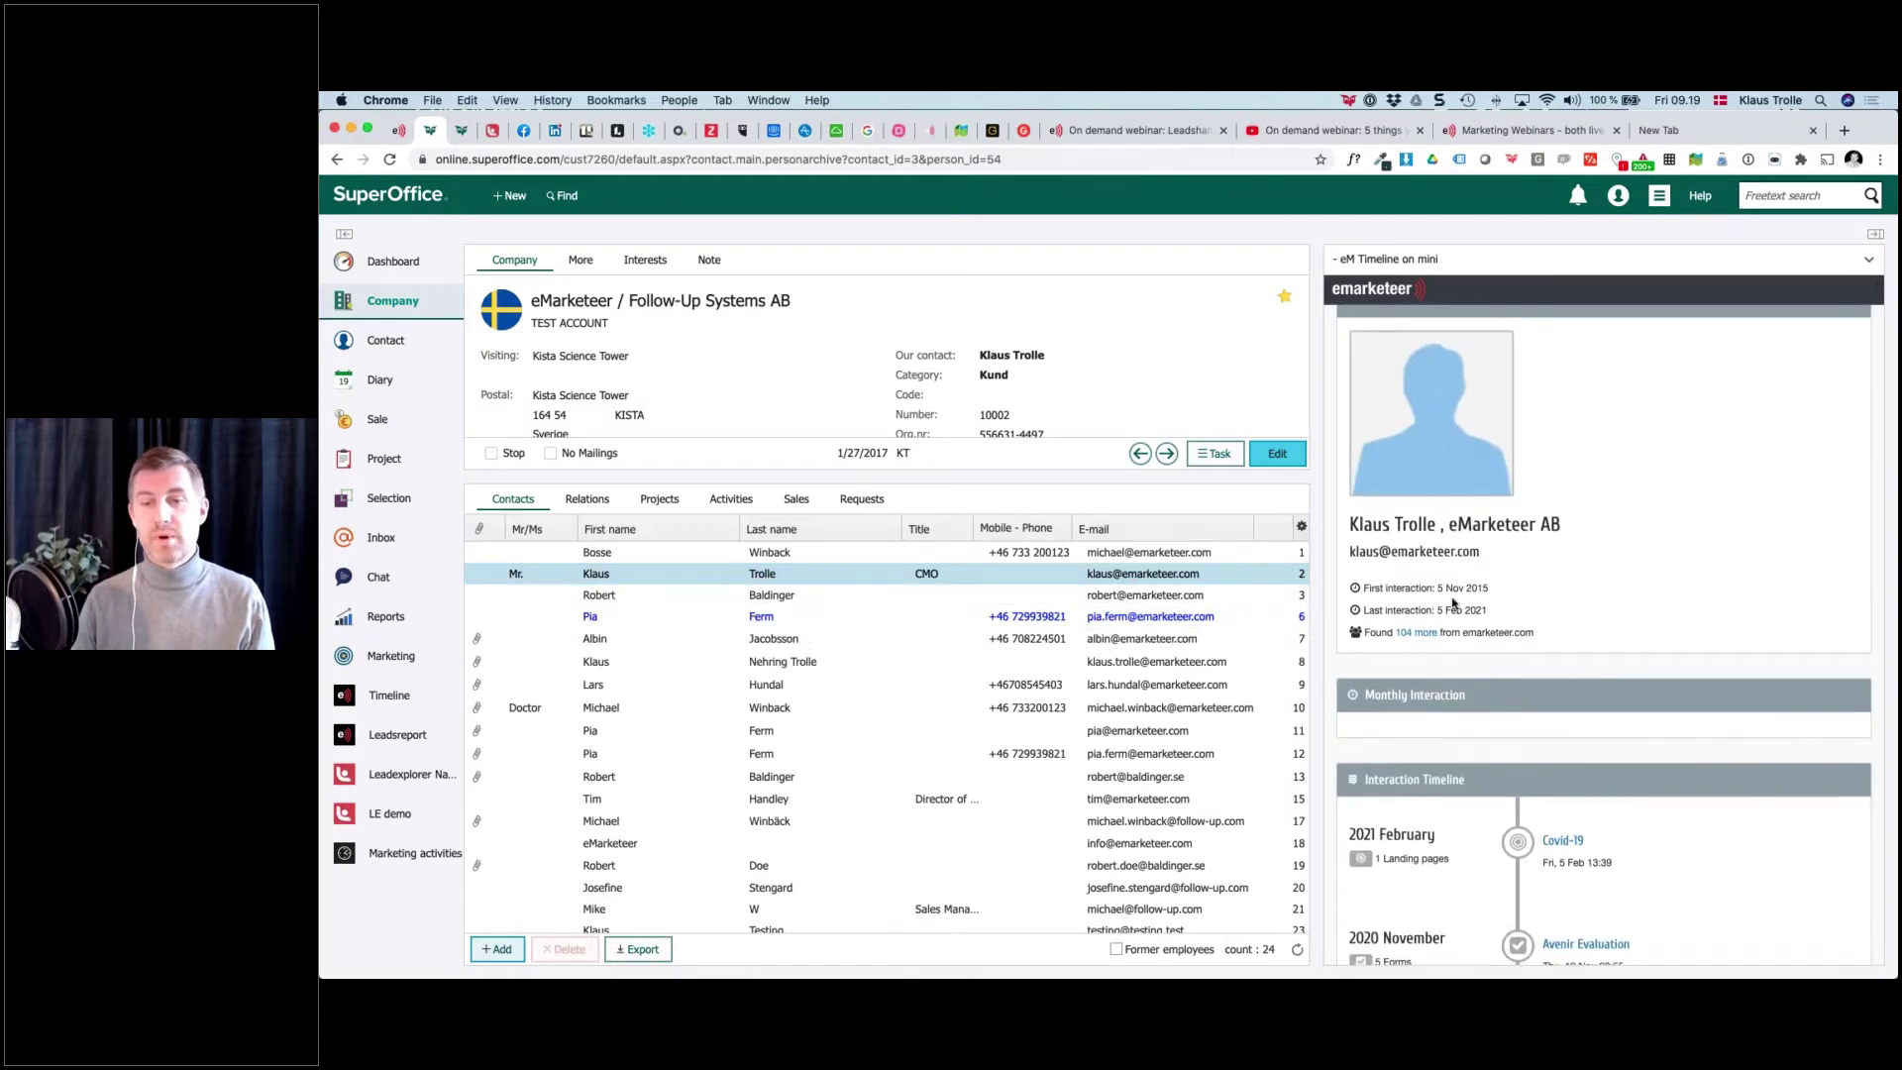
scroll(1453, 601, down, 6)
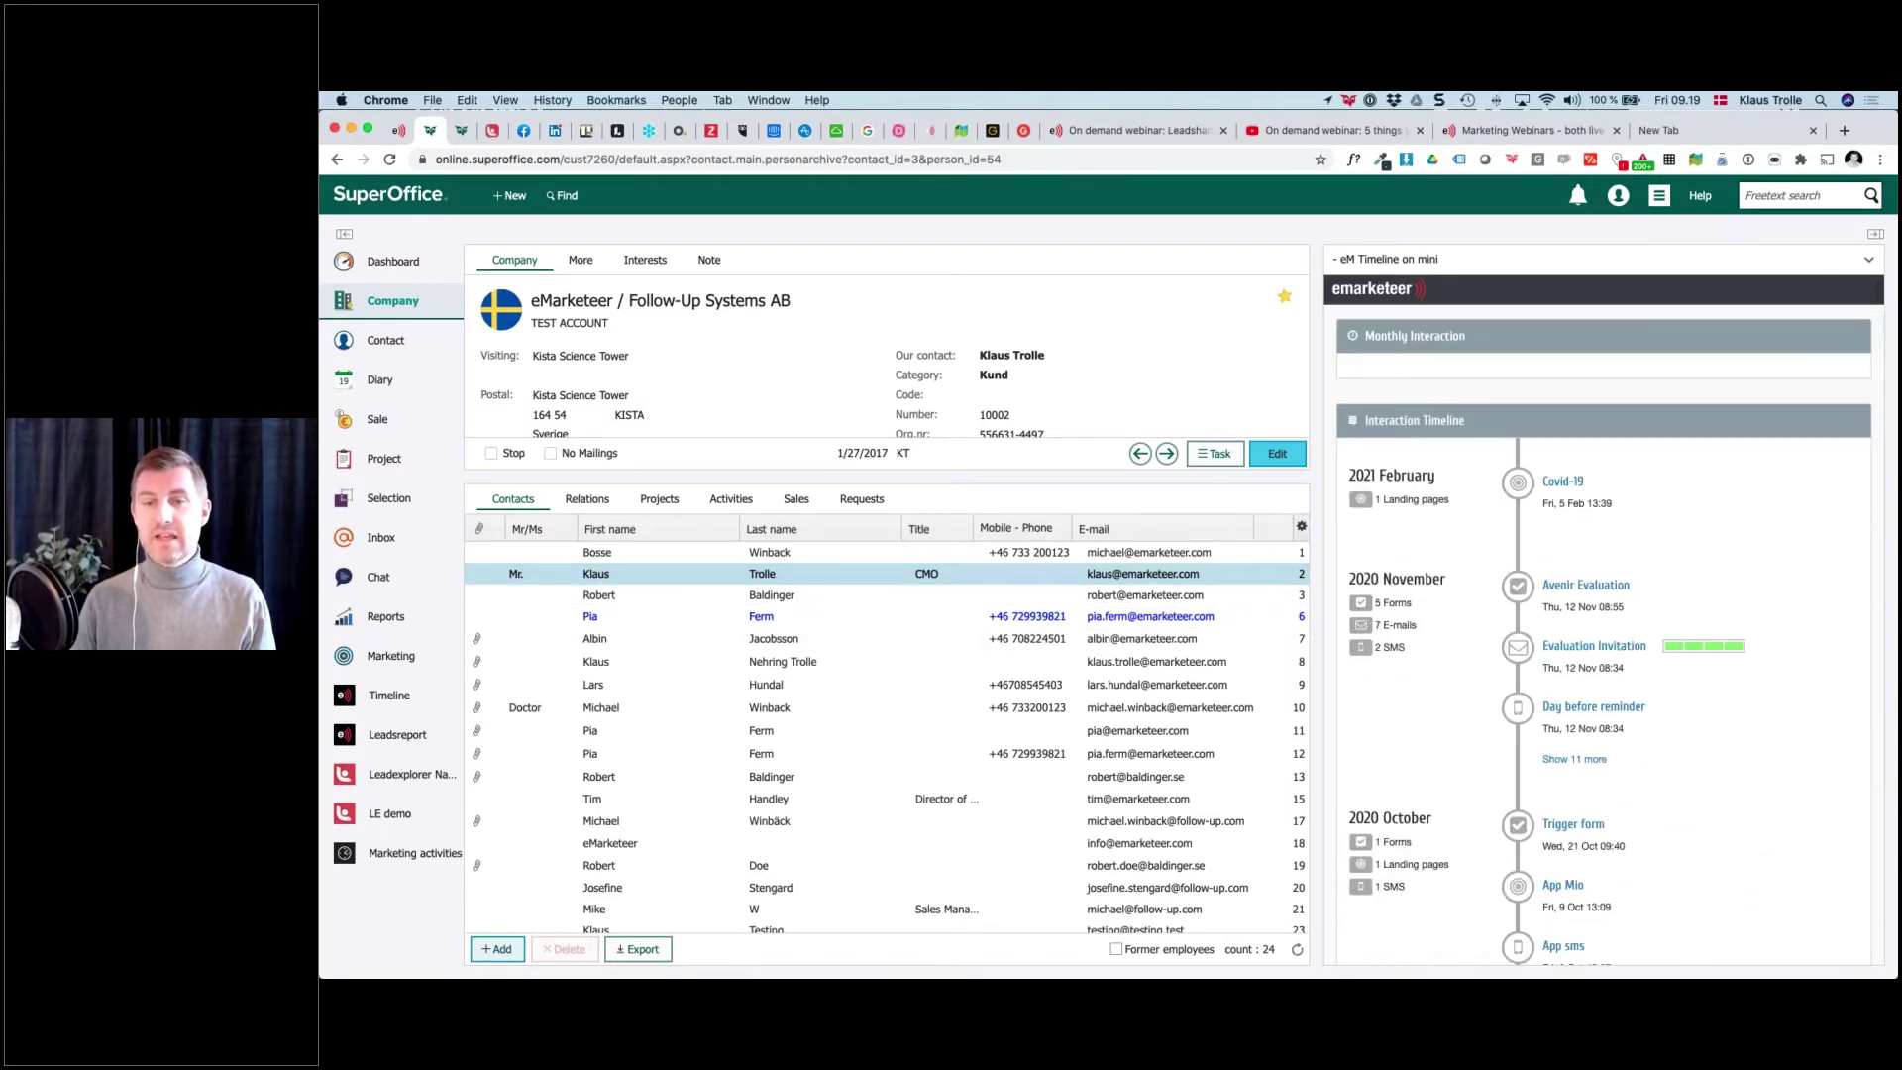
scroll(1485, 662, down, 1)
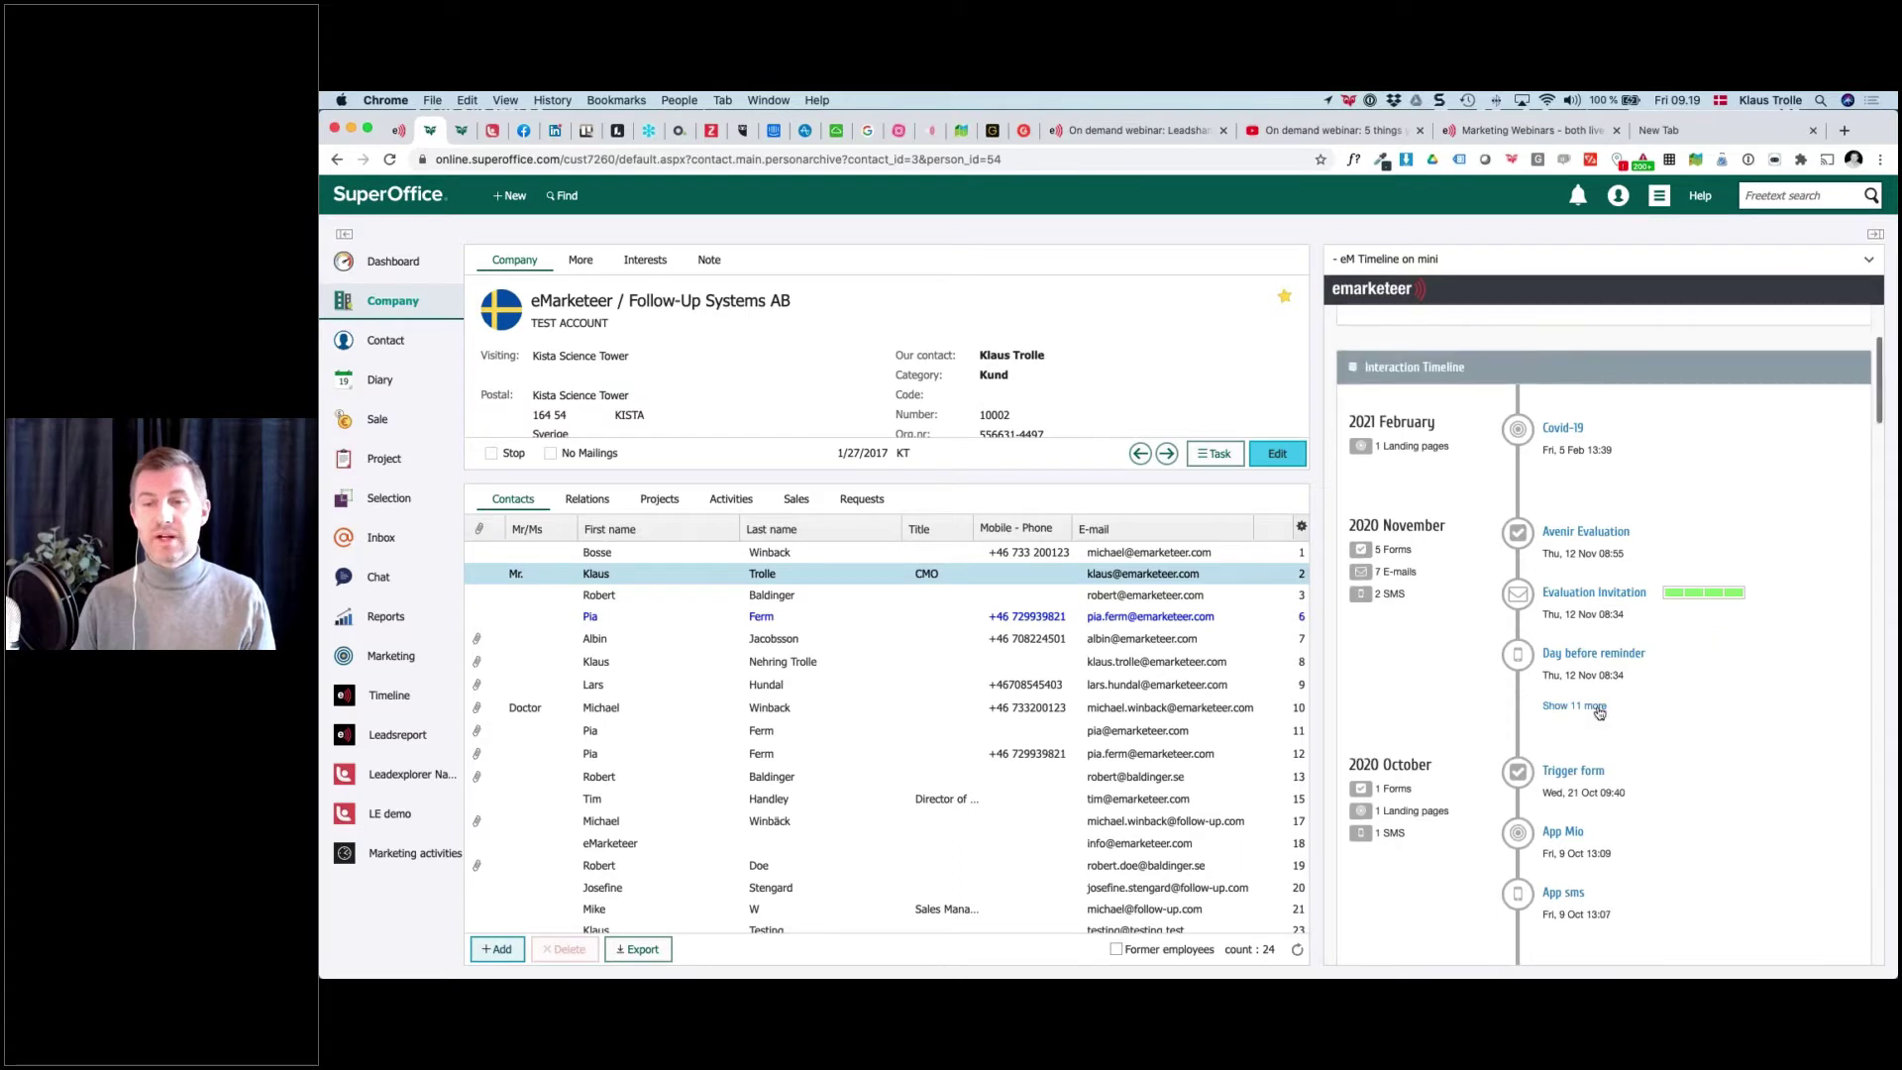
click(1596, 706)
scroll(1508, 763, down, 3)
scroll(1508, 763, down, 2)
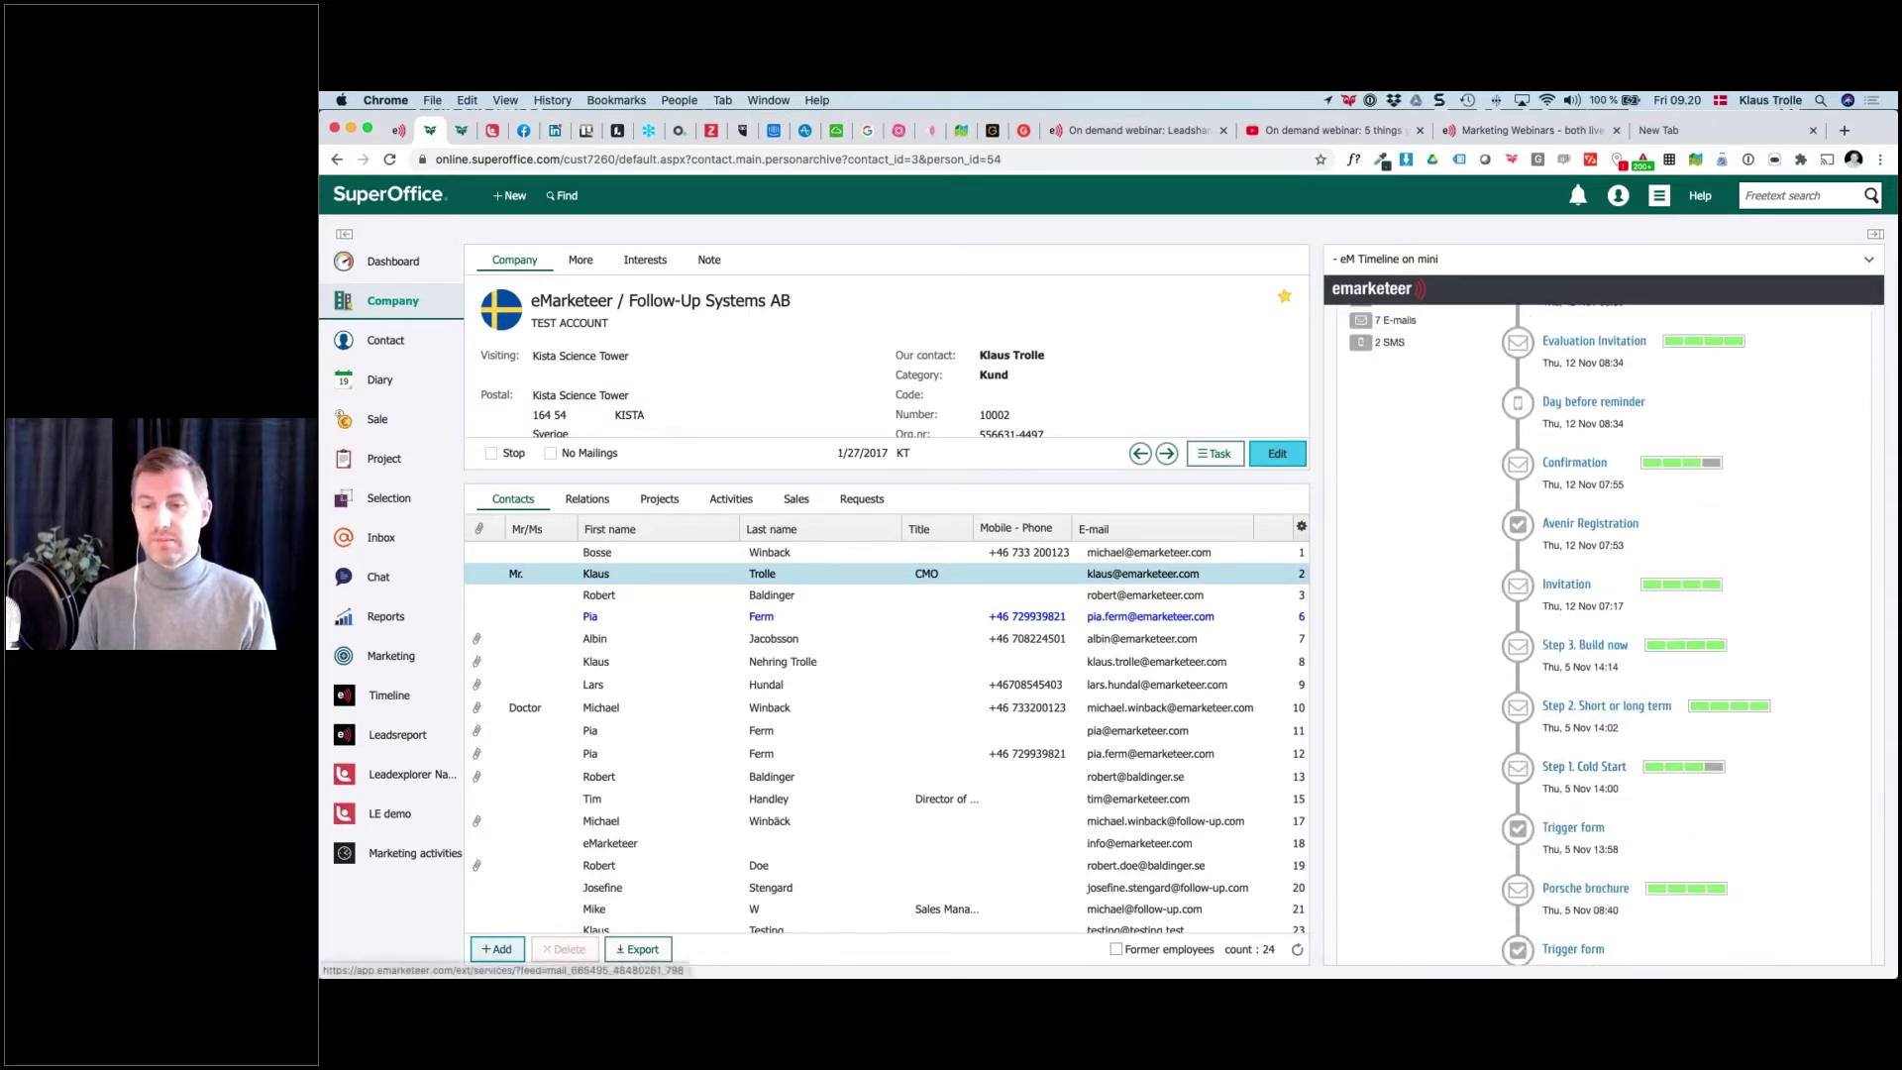
Check the status bars of the Evaluation Invitation and Confirmation e-mails in the 2020 November timeline
scroll(1441, 664, up, 3)
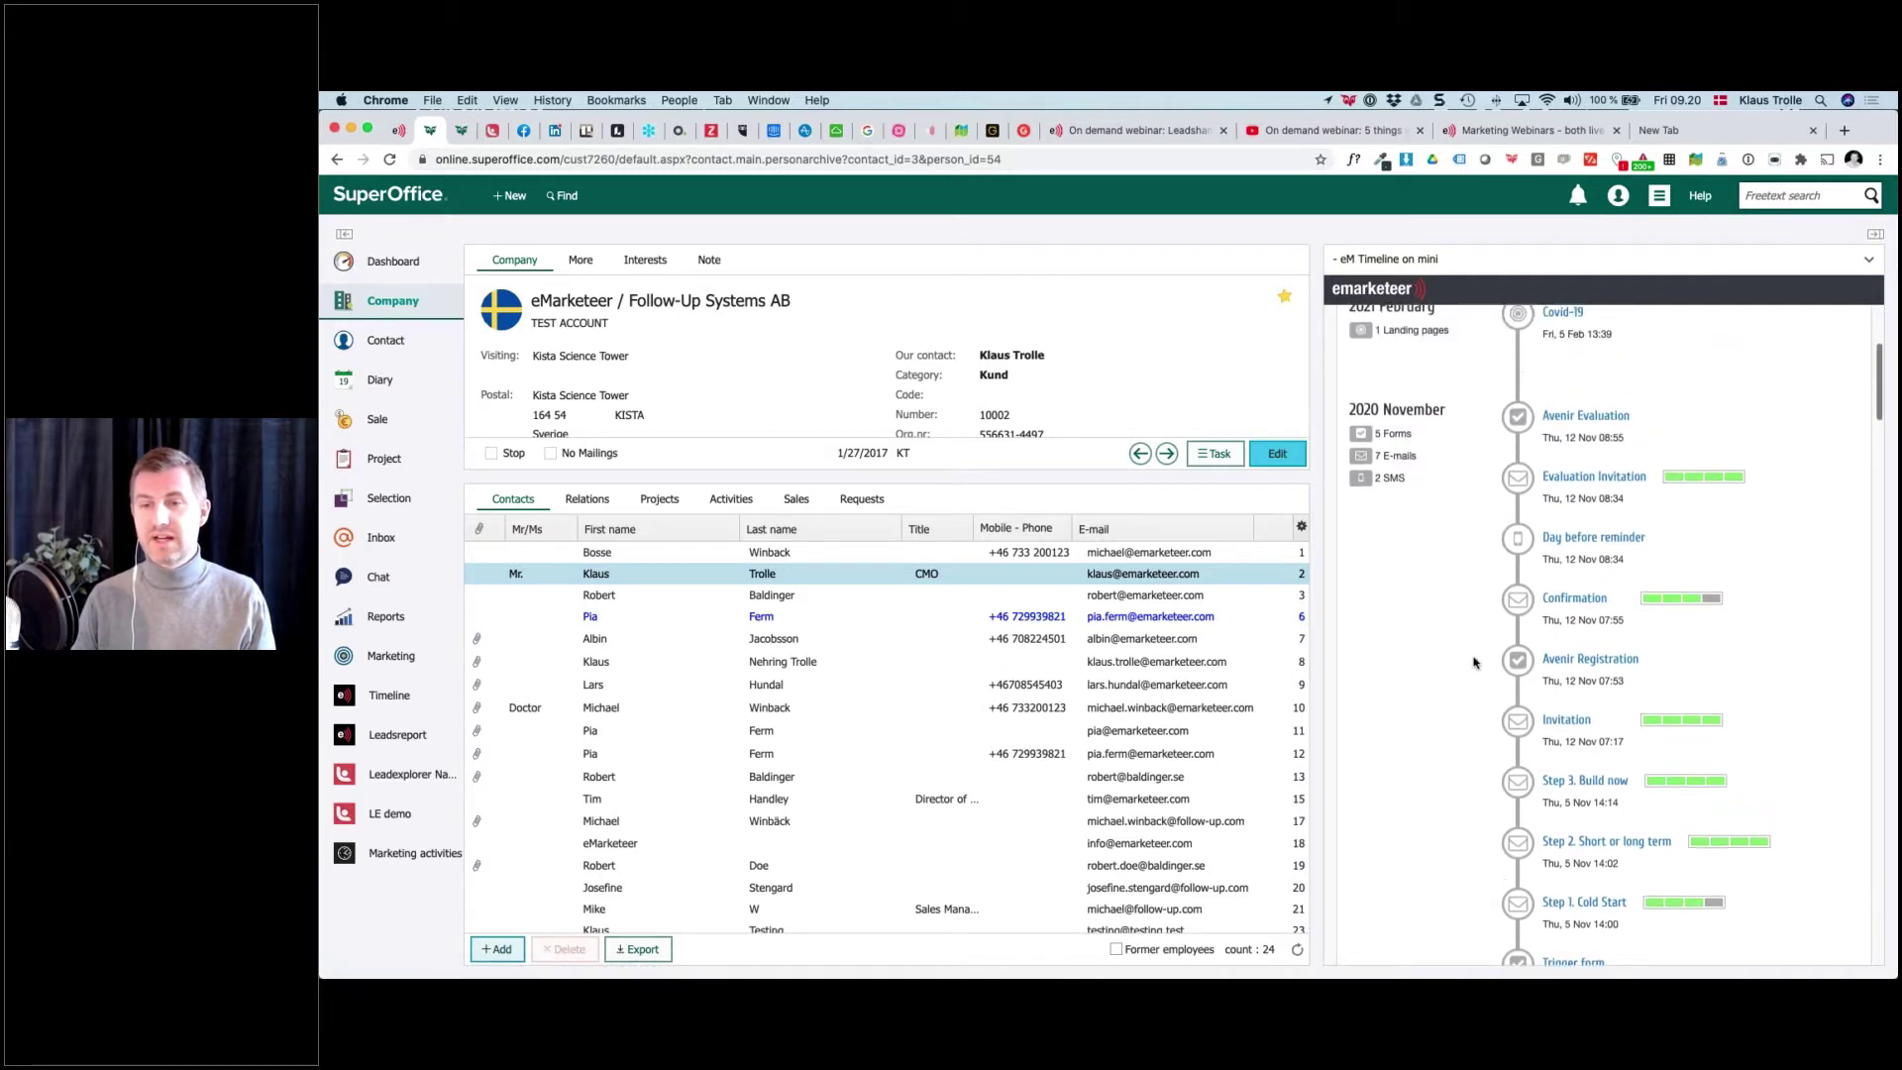
scroll(1426, 579, up, 2)
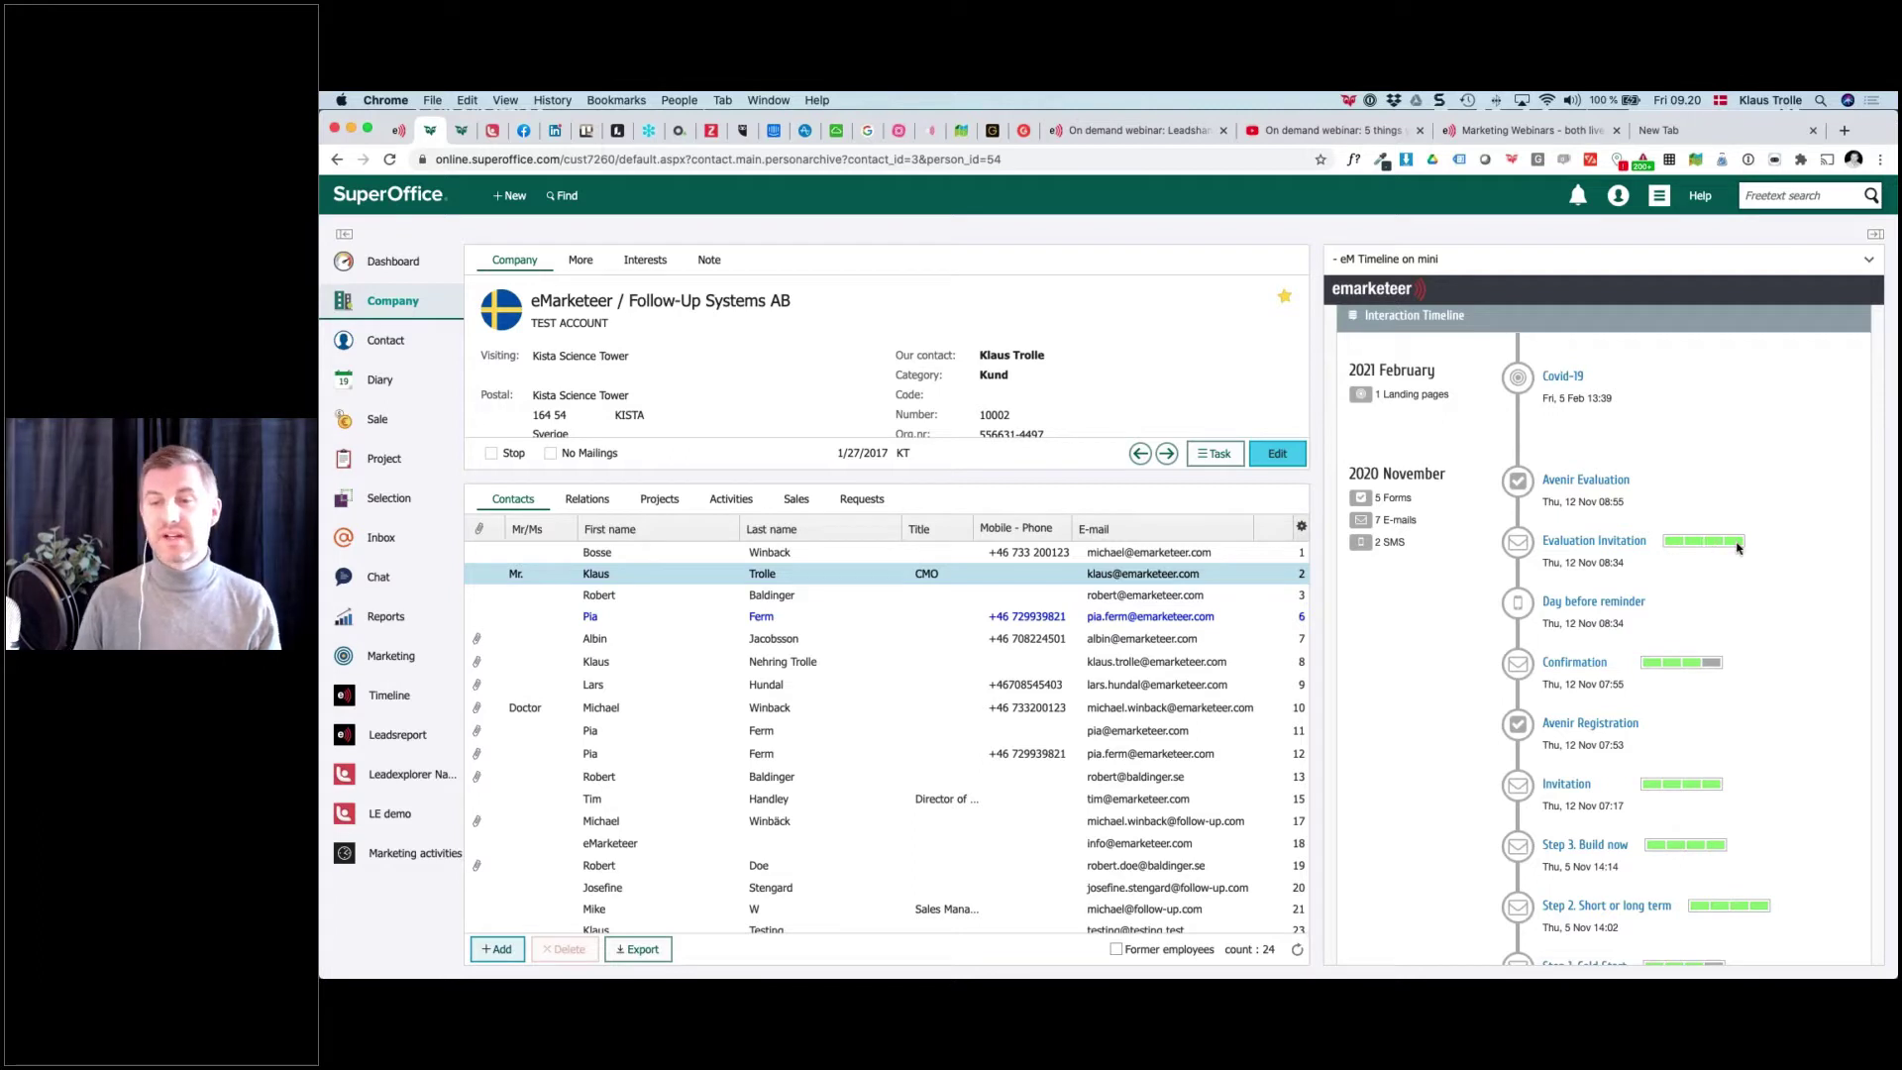
mouse_move(1736, 547)
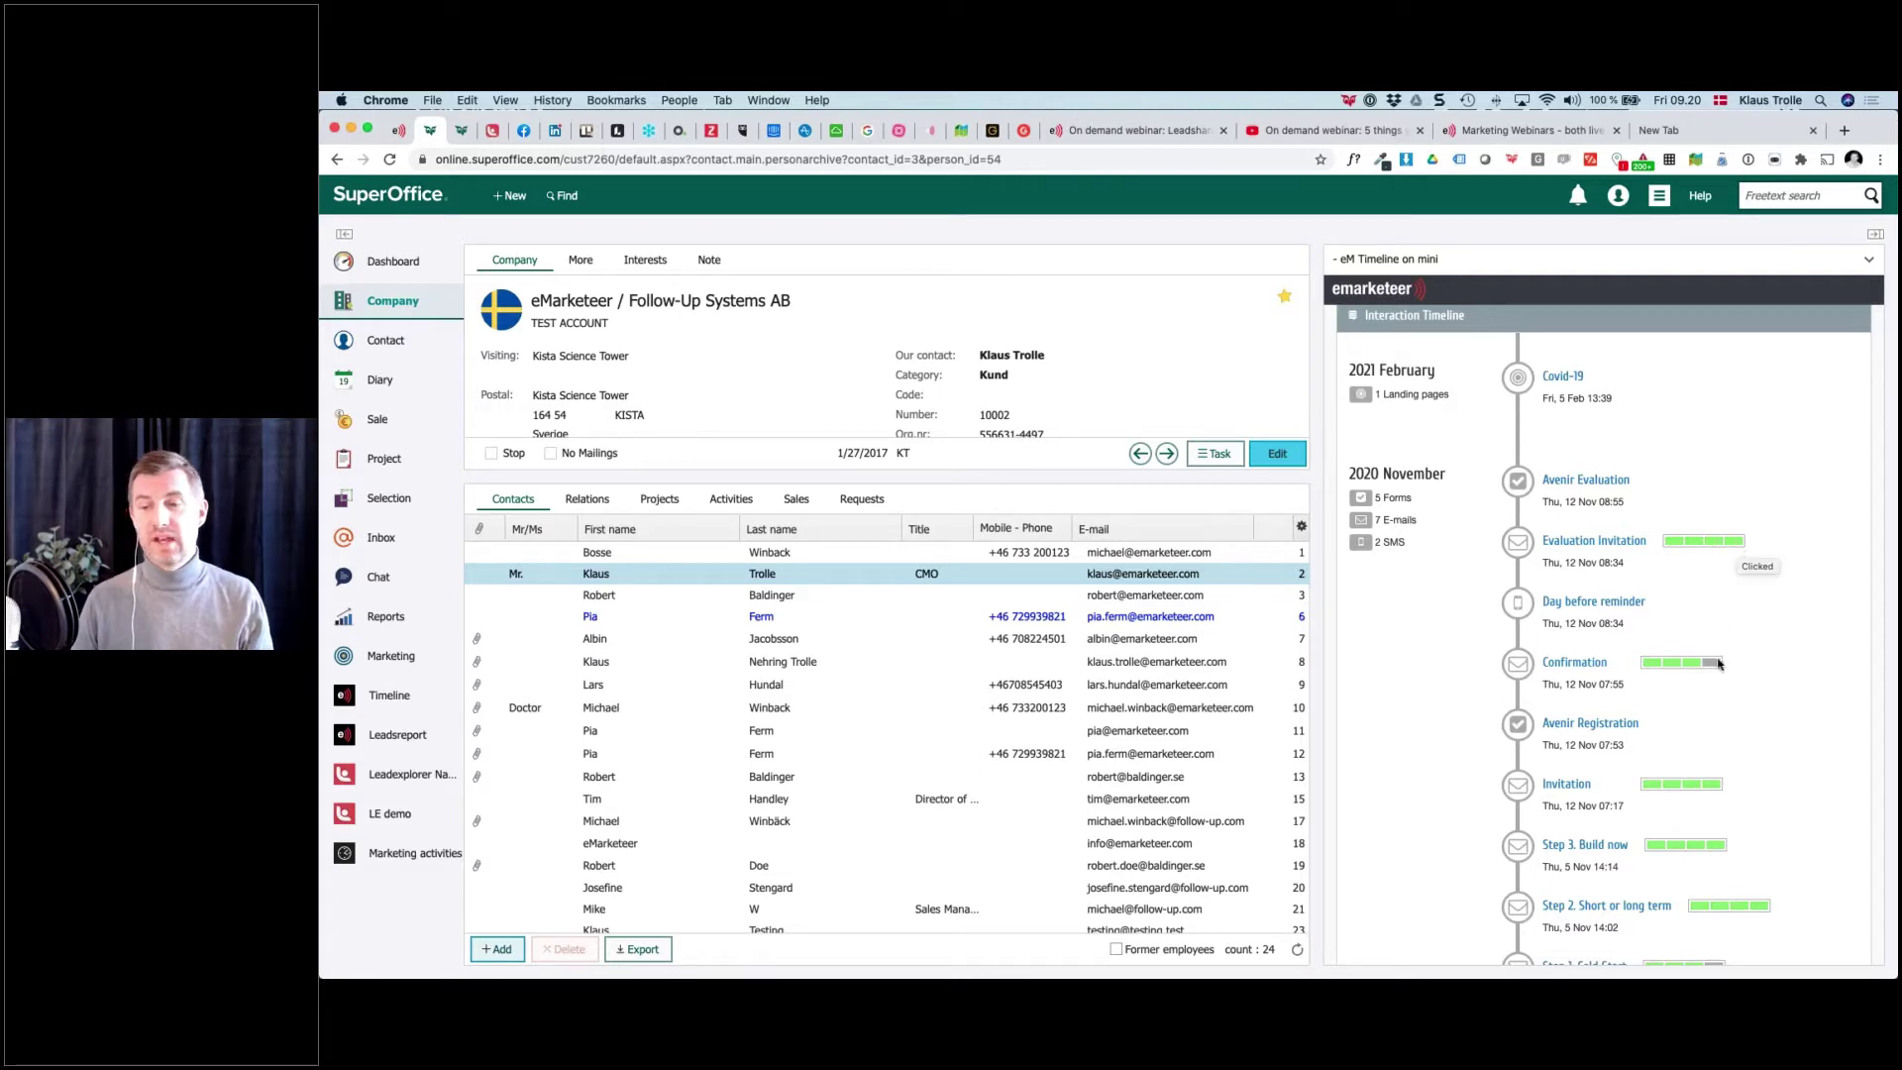
mouse_move(1693, 669)
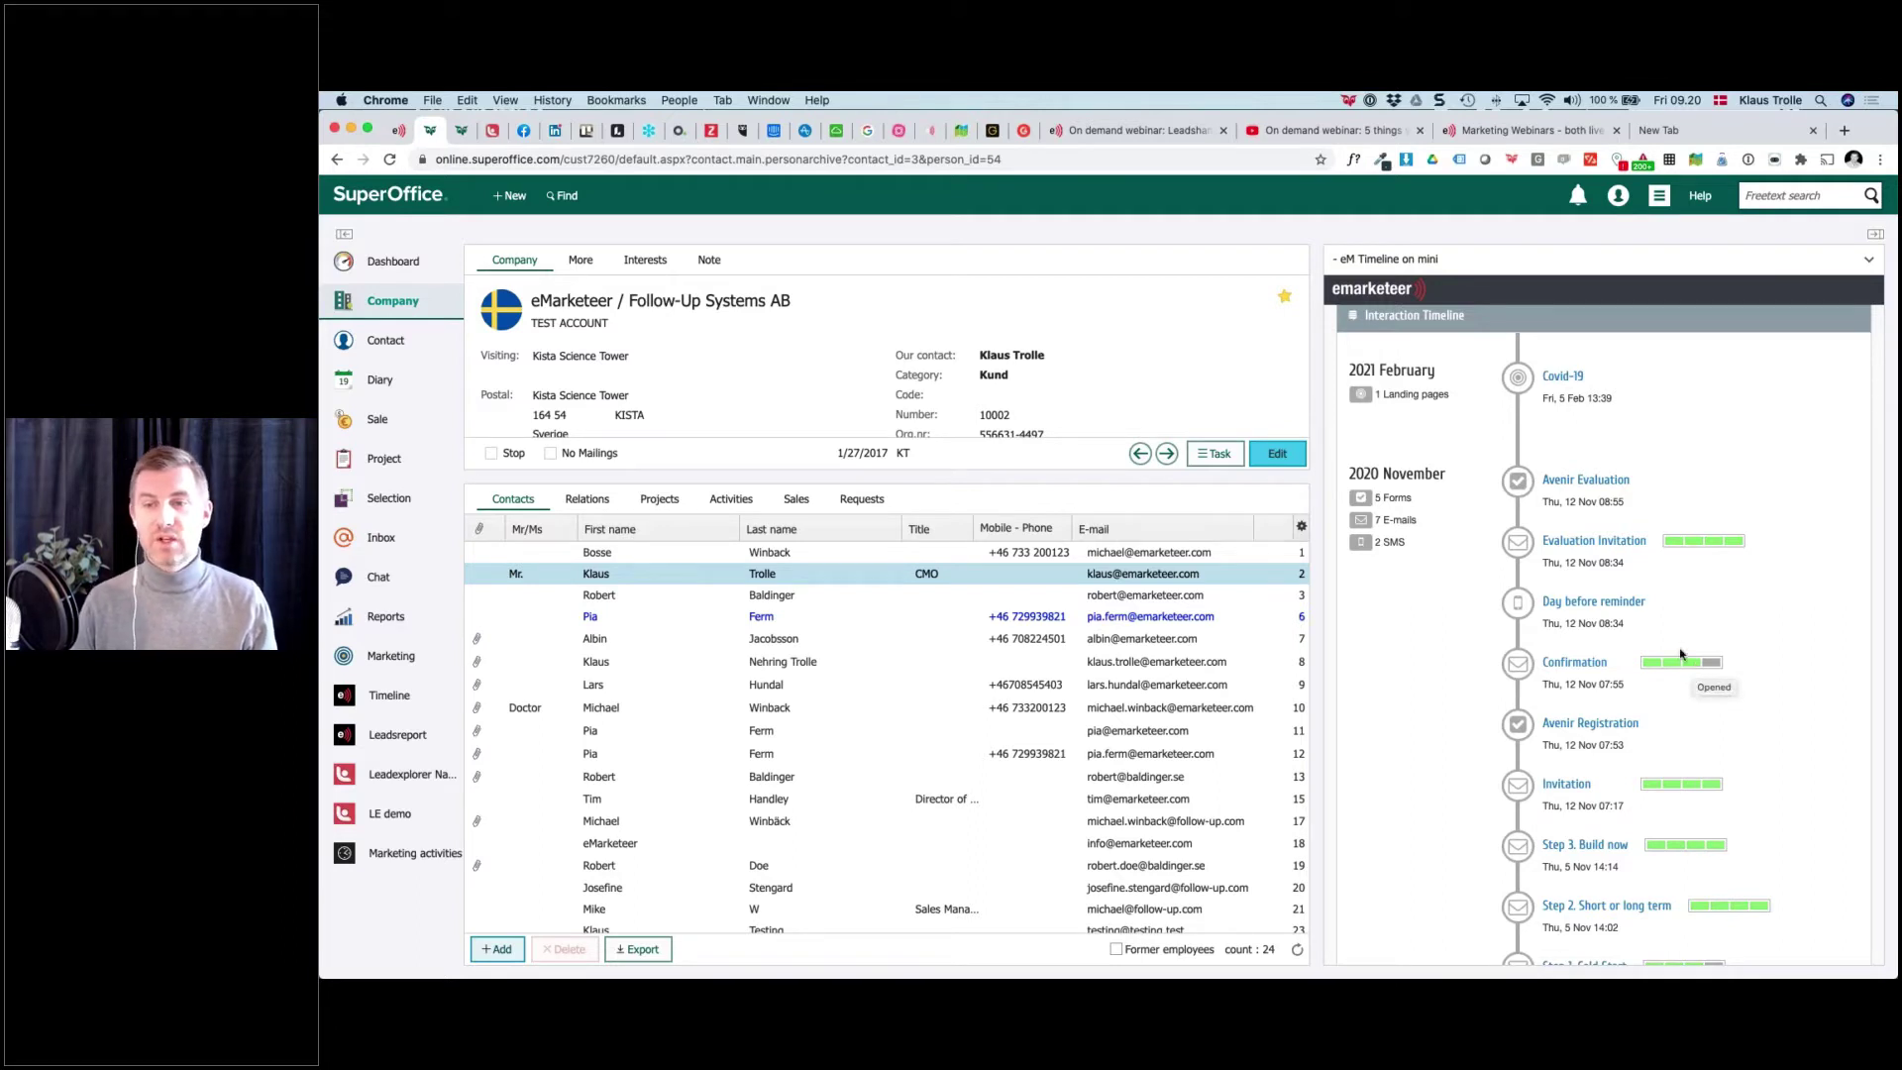
Review the Evaluation Invitation e-mail's activity details and message preview, and return to the contact's summary timeline
click(1598, 556)
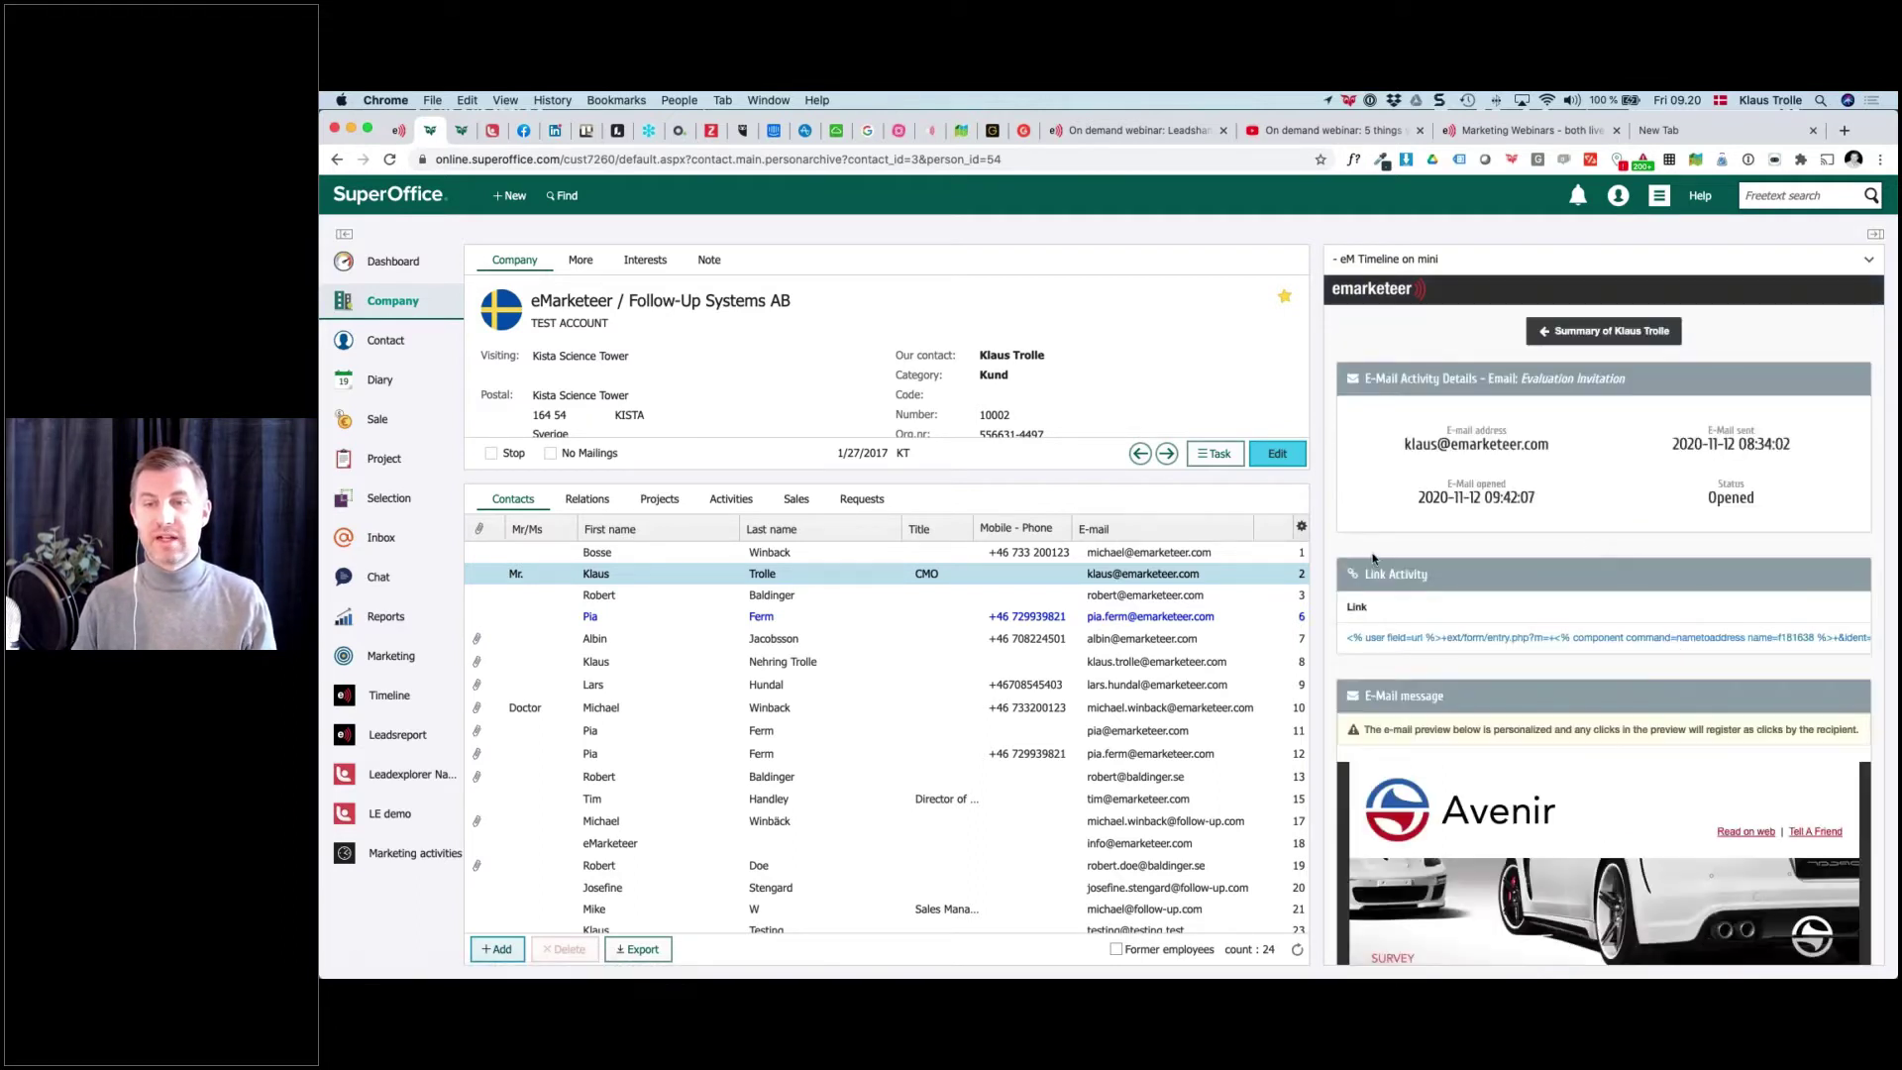
scroll(1373, 560, down, 5)
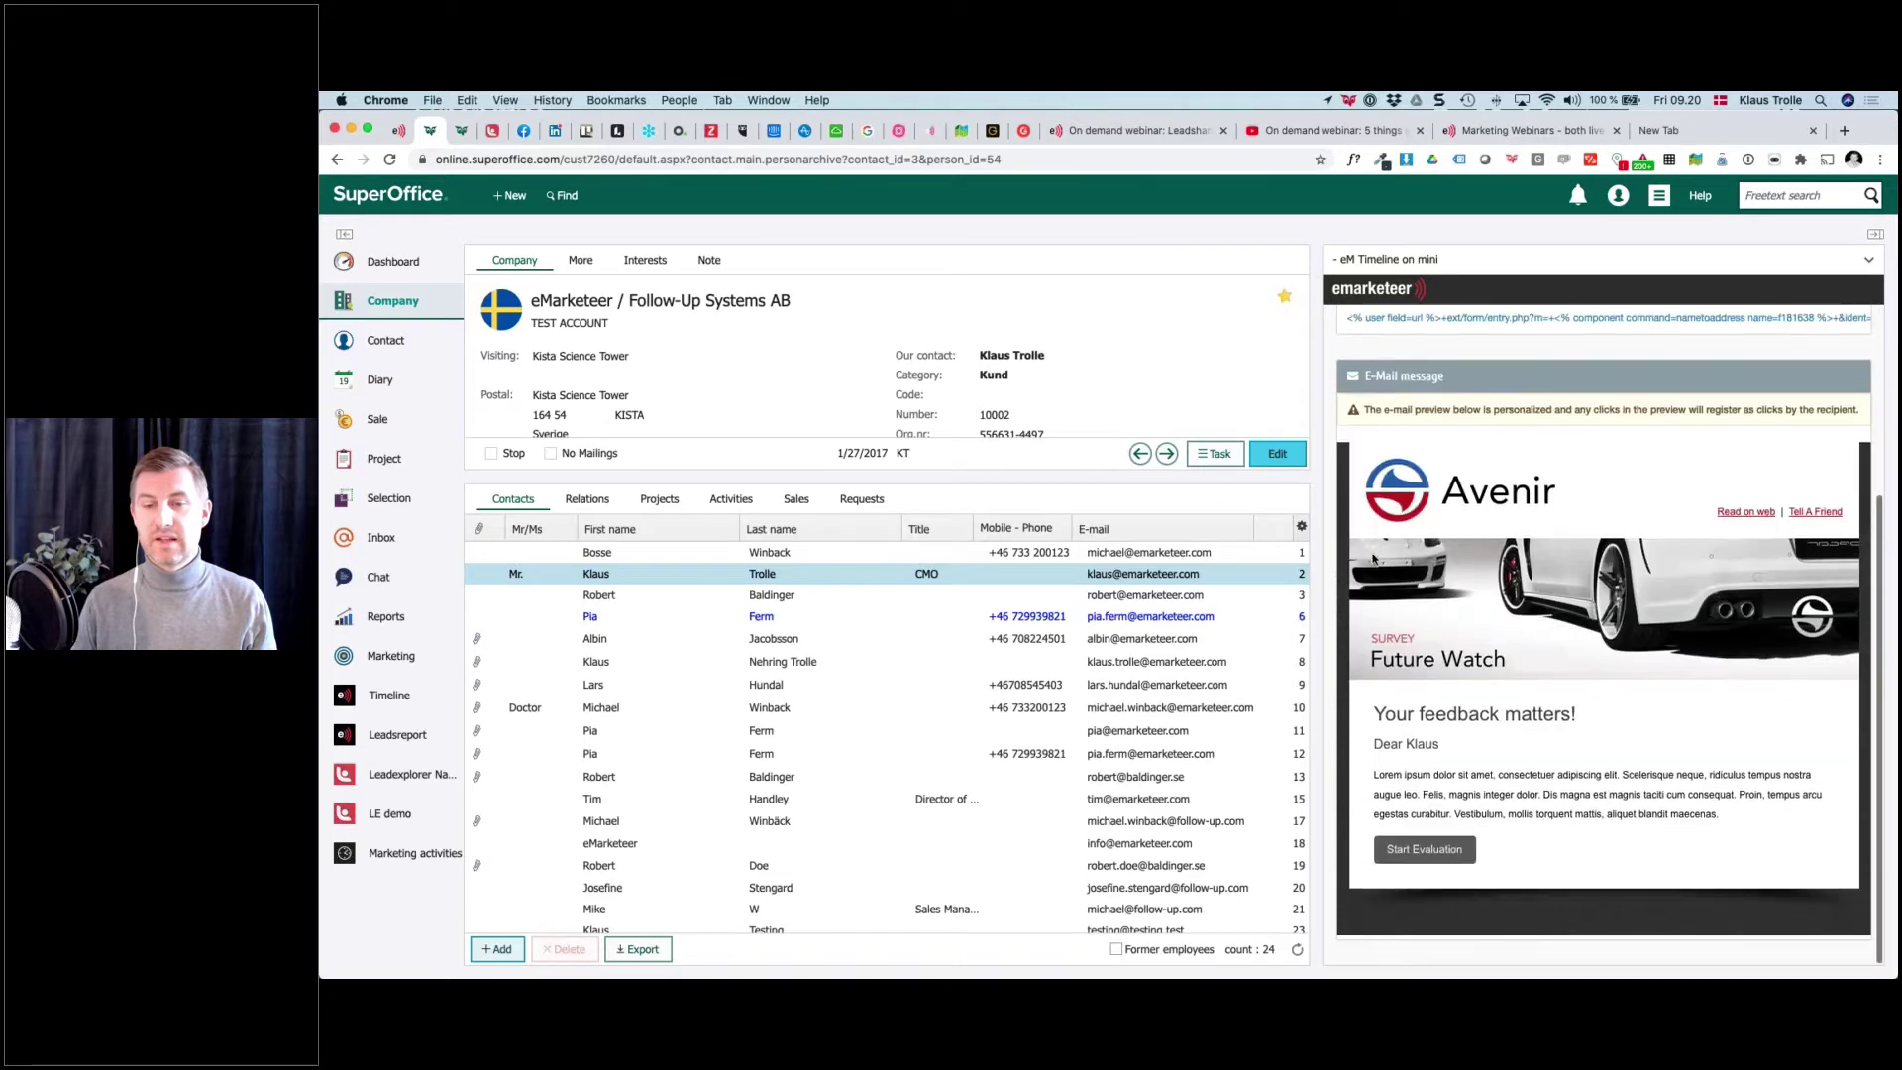
scroll(1373, 560, up, 6)
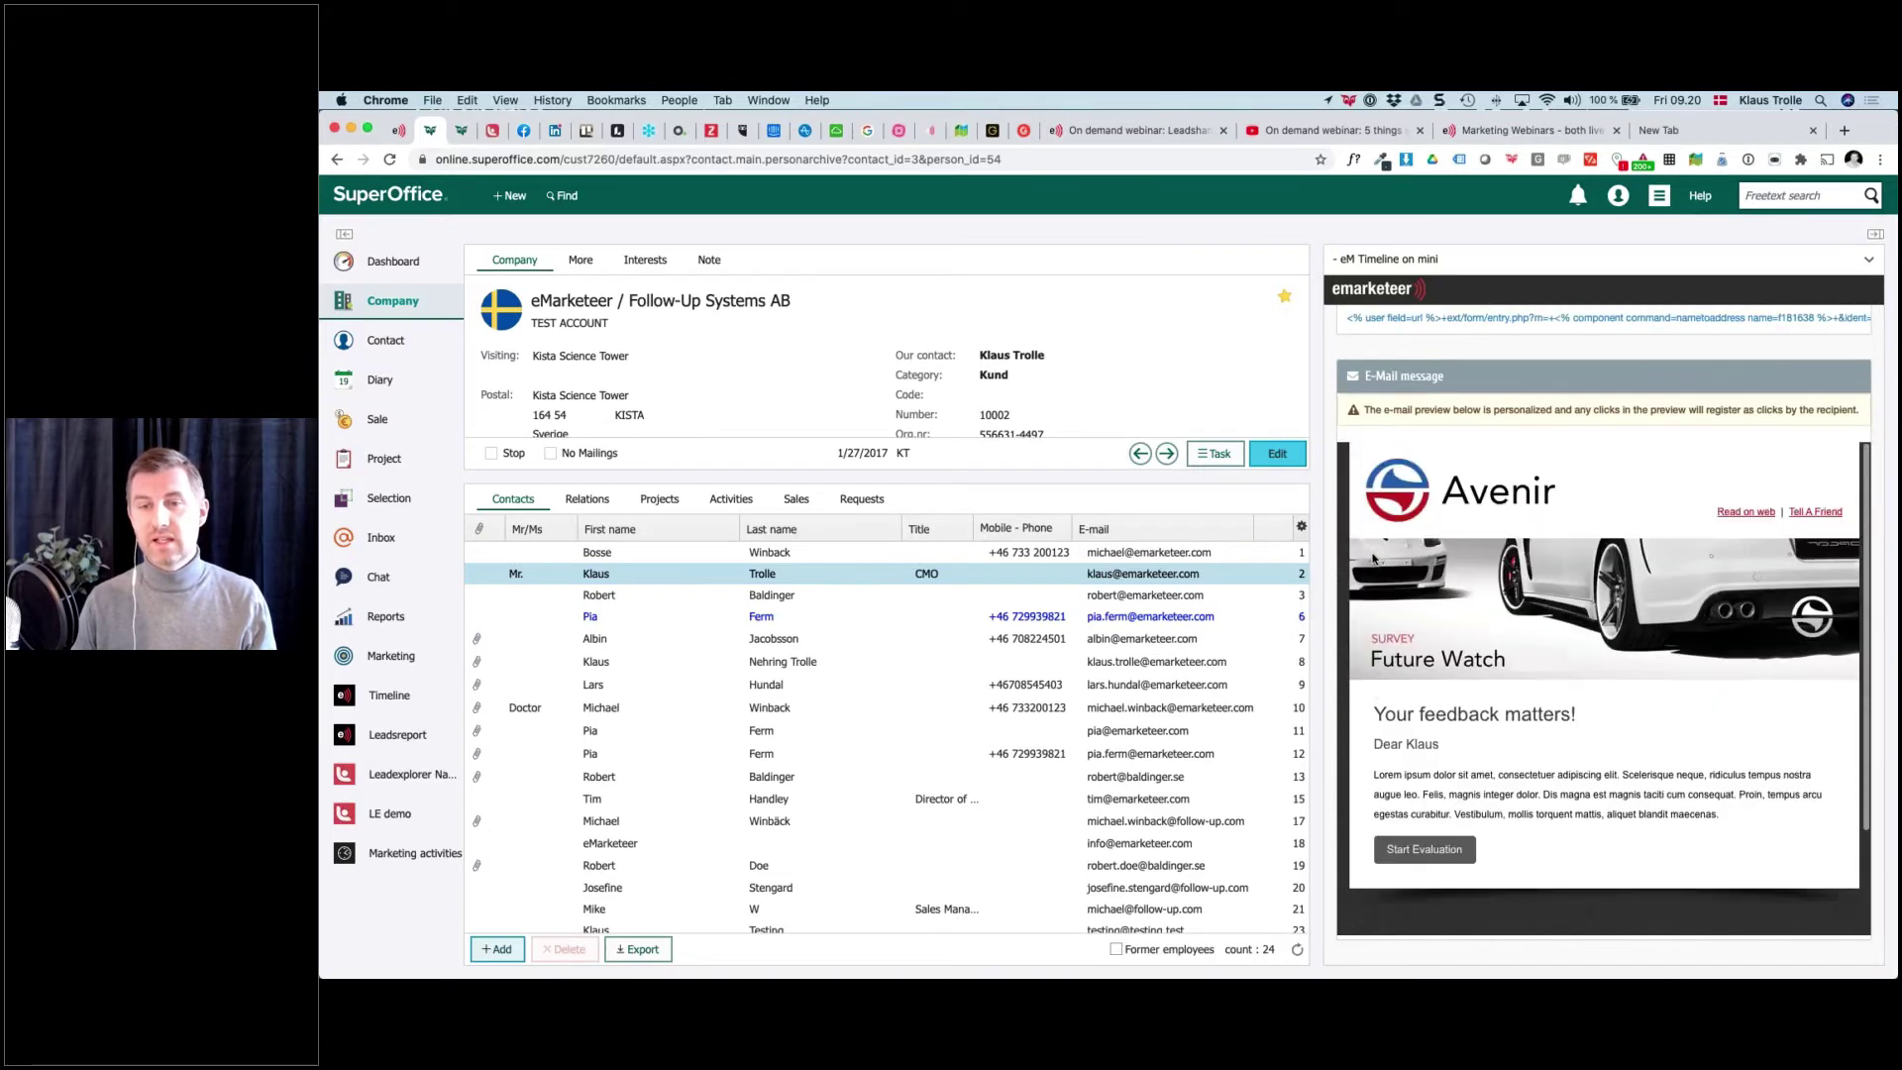
scroll(1373, 560, up, 1)
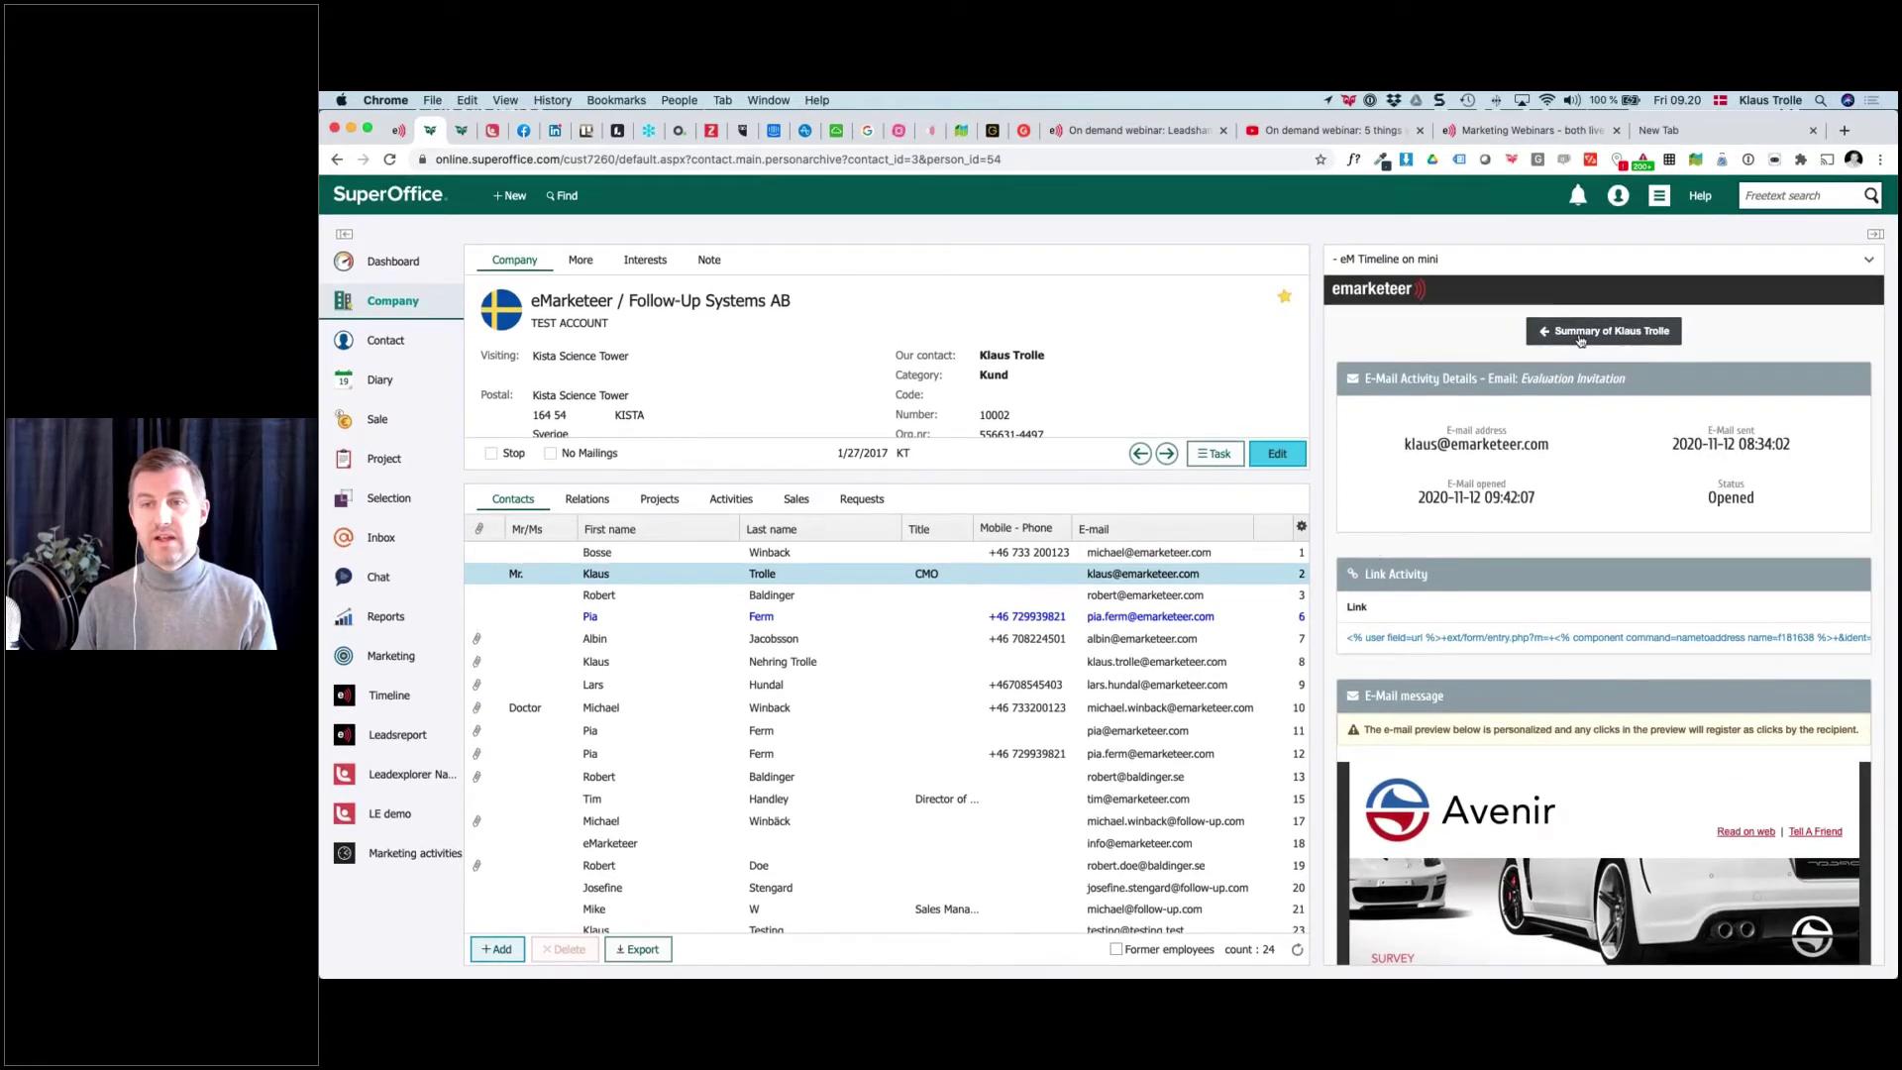
click(1575, 337)
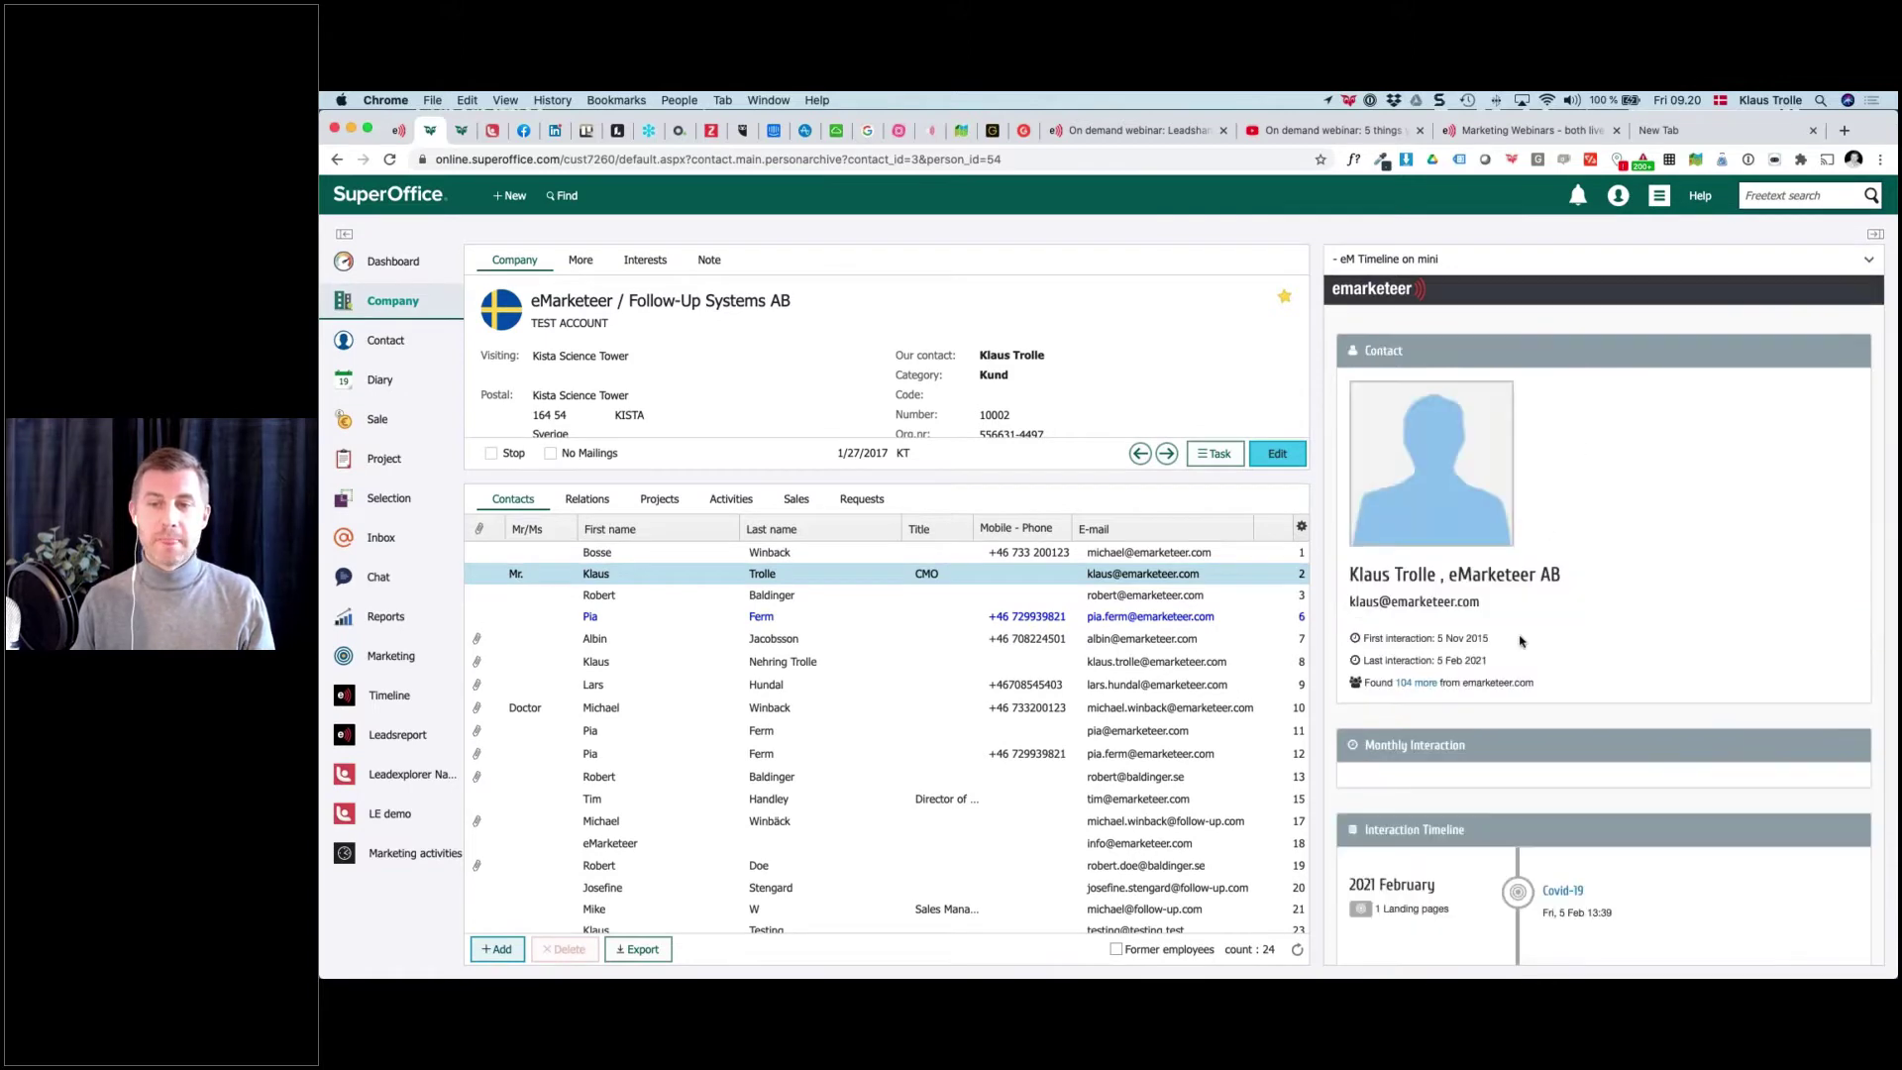
scroll(1521, 641, down, 10)
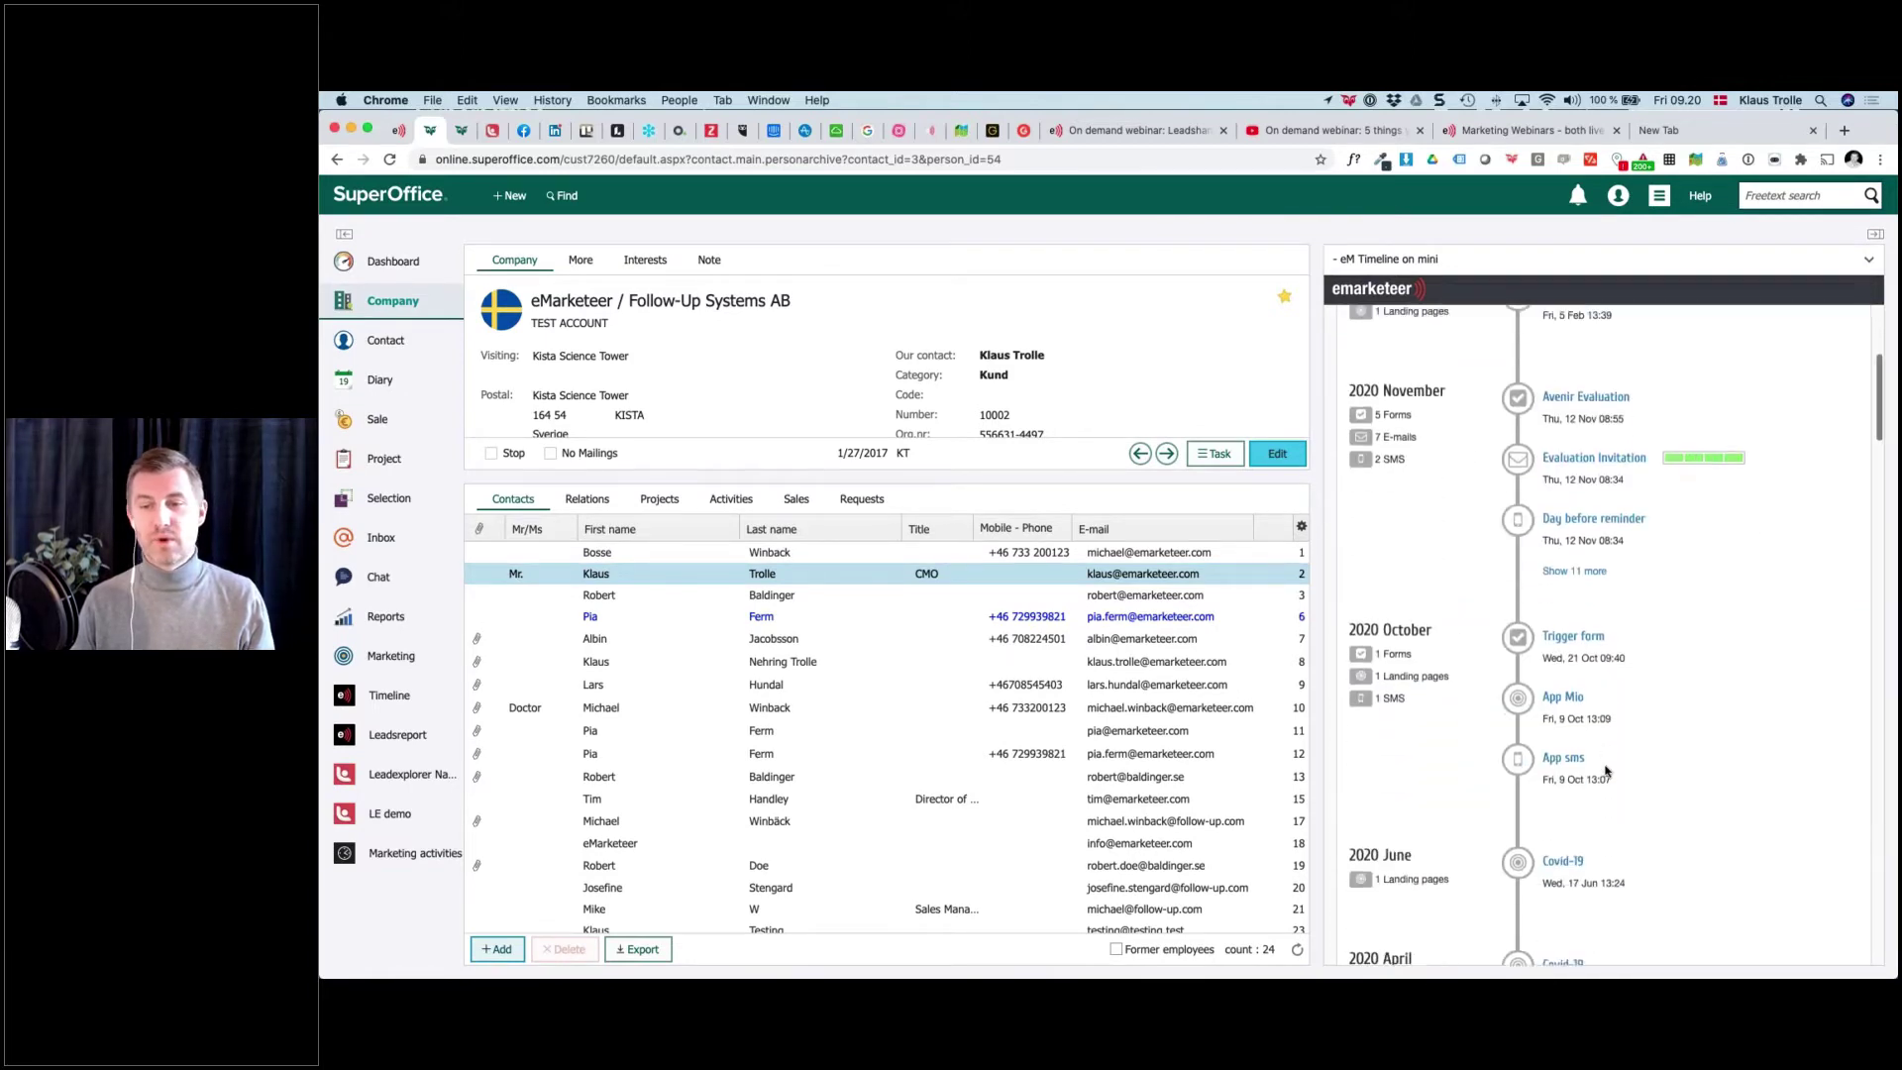
scroll(1626, 683, up, 10)
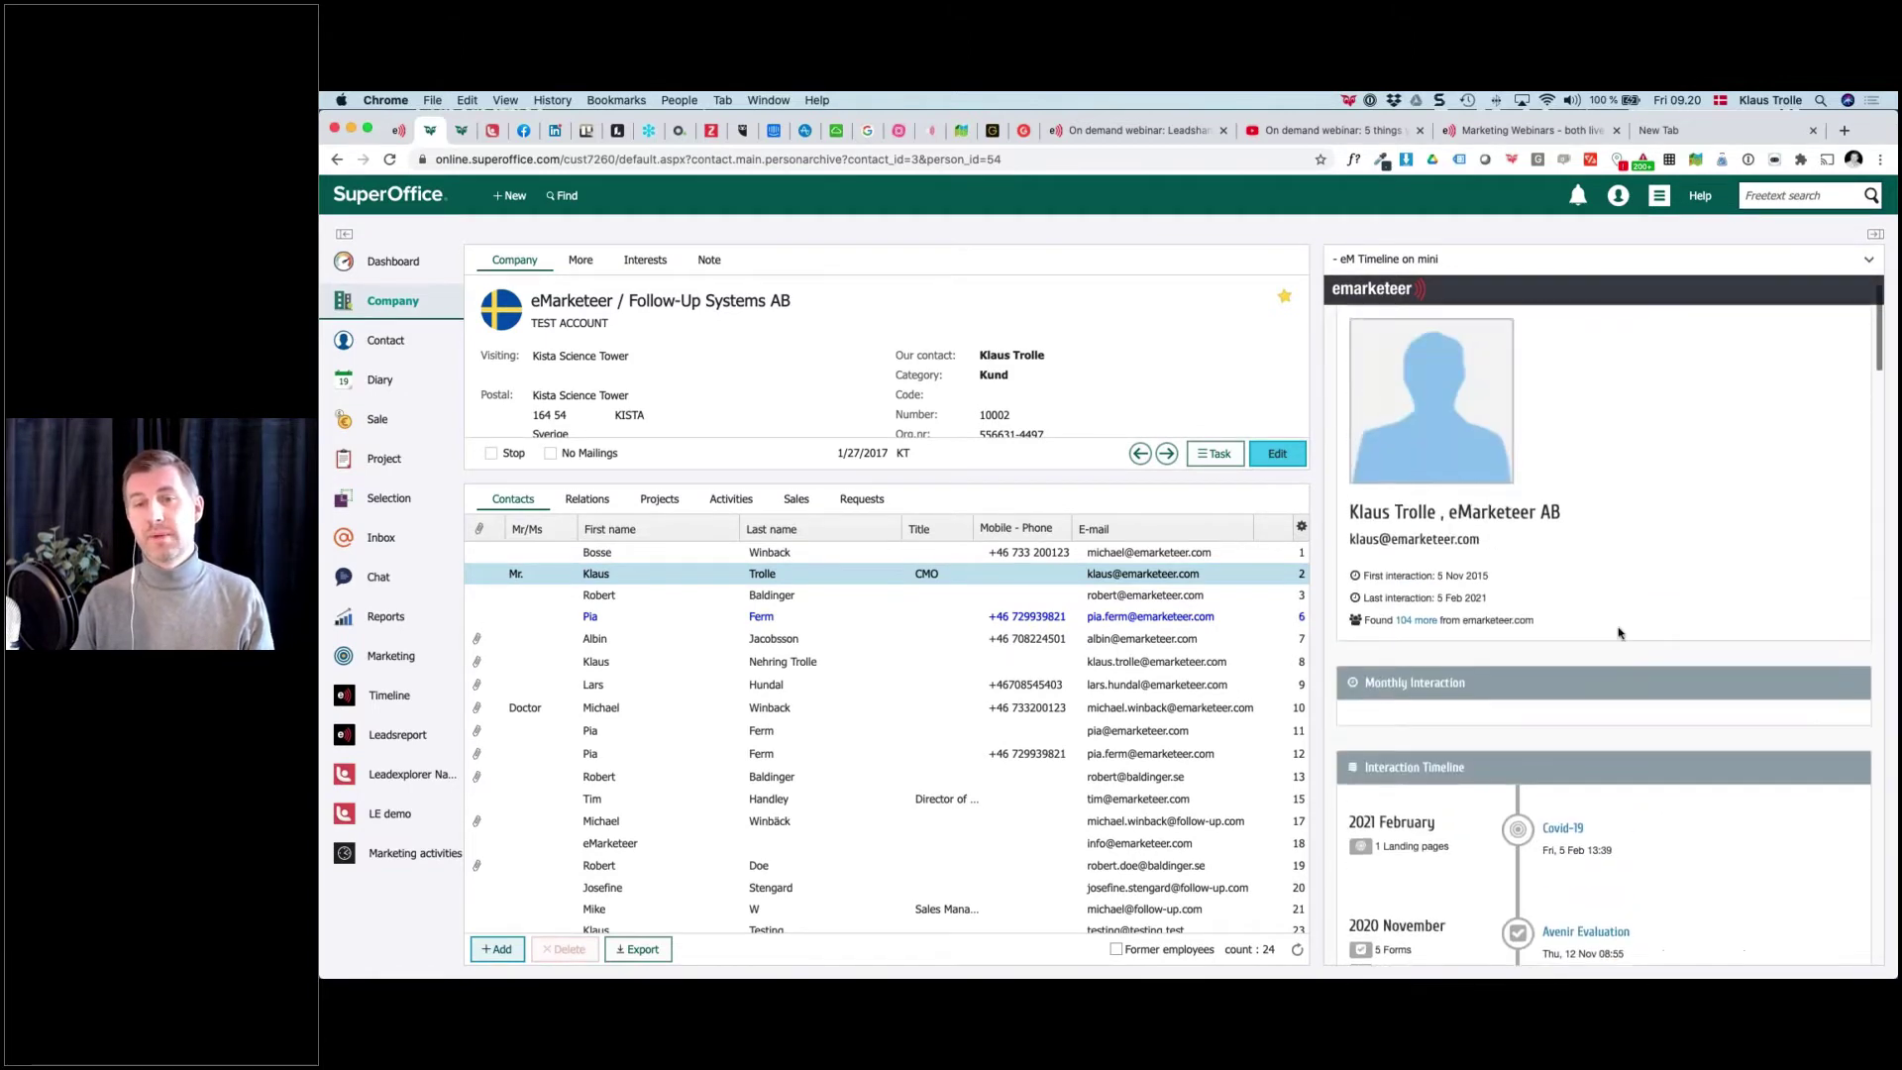
Select the third contact in the company's contact list, review their interaction timeline, and open it in the full-size Timeline view
click(824, 599)
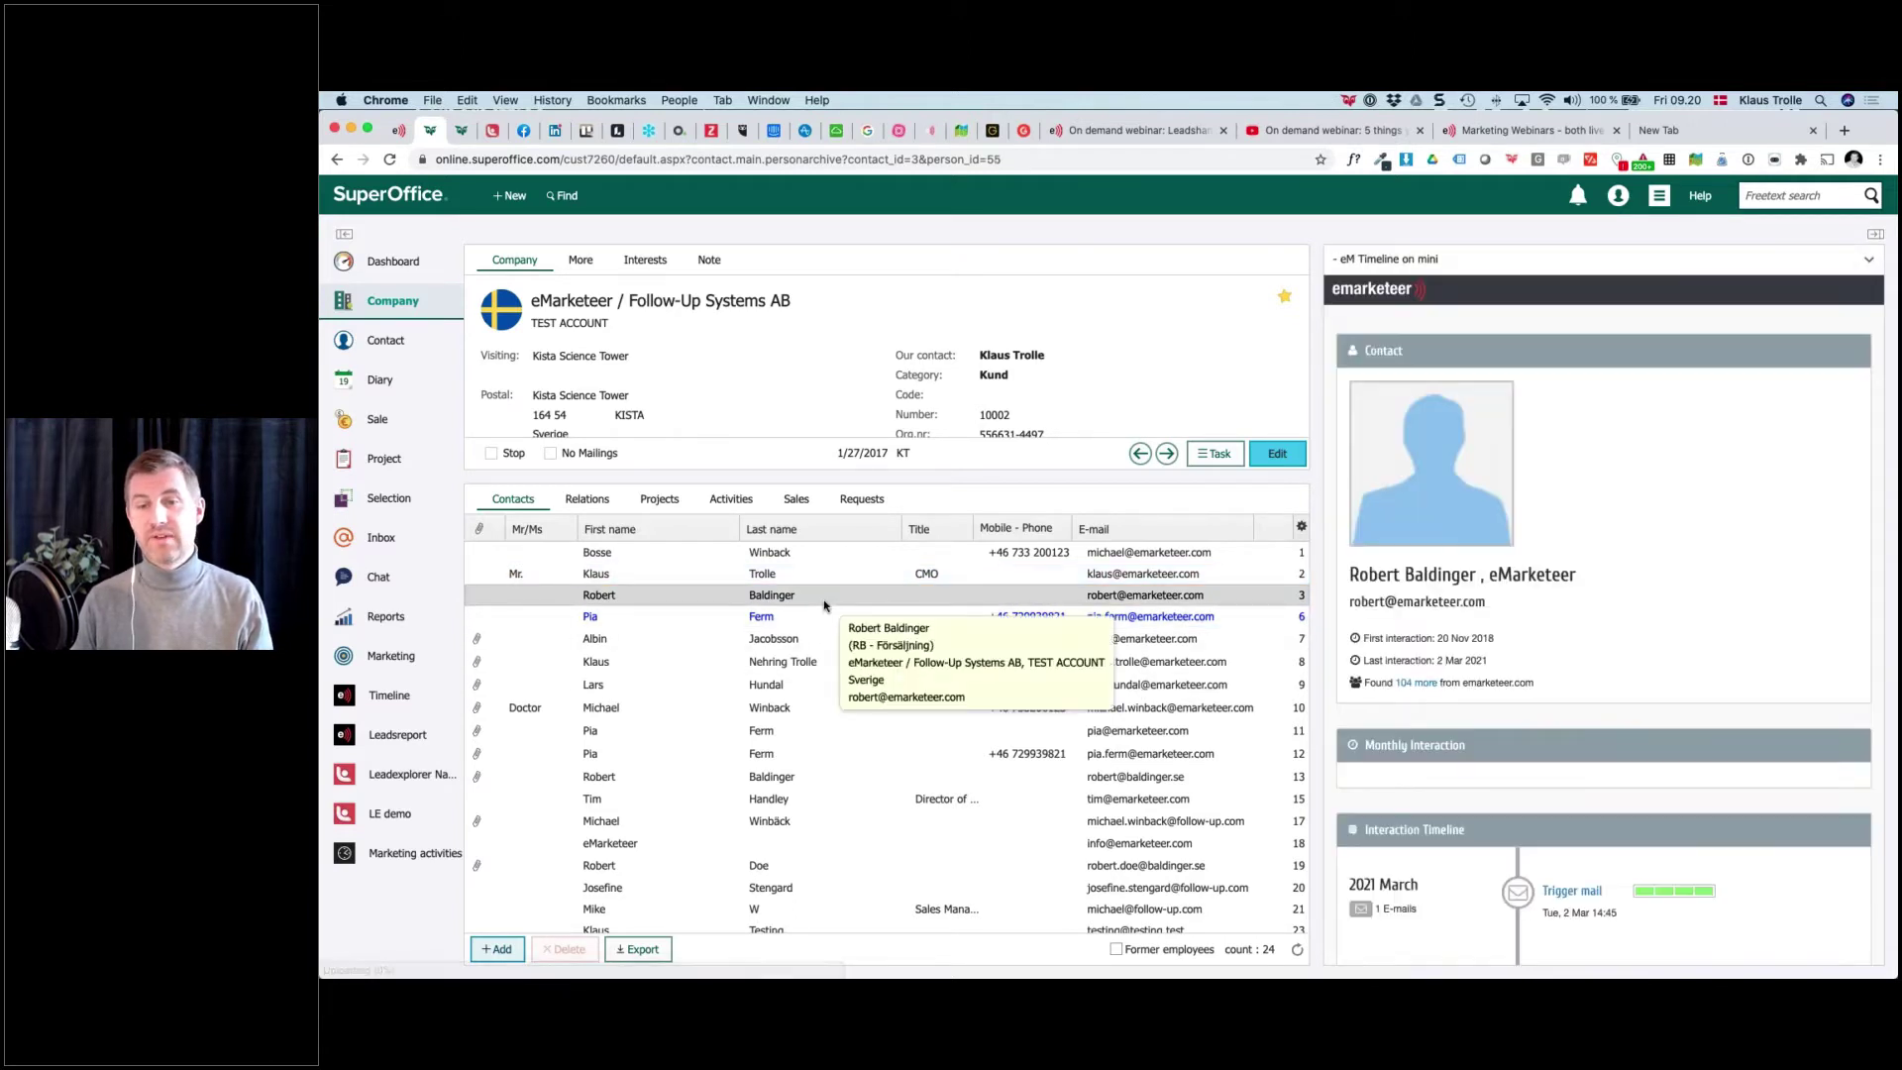
scroll(1392, 615, down, 3)
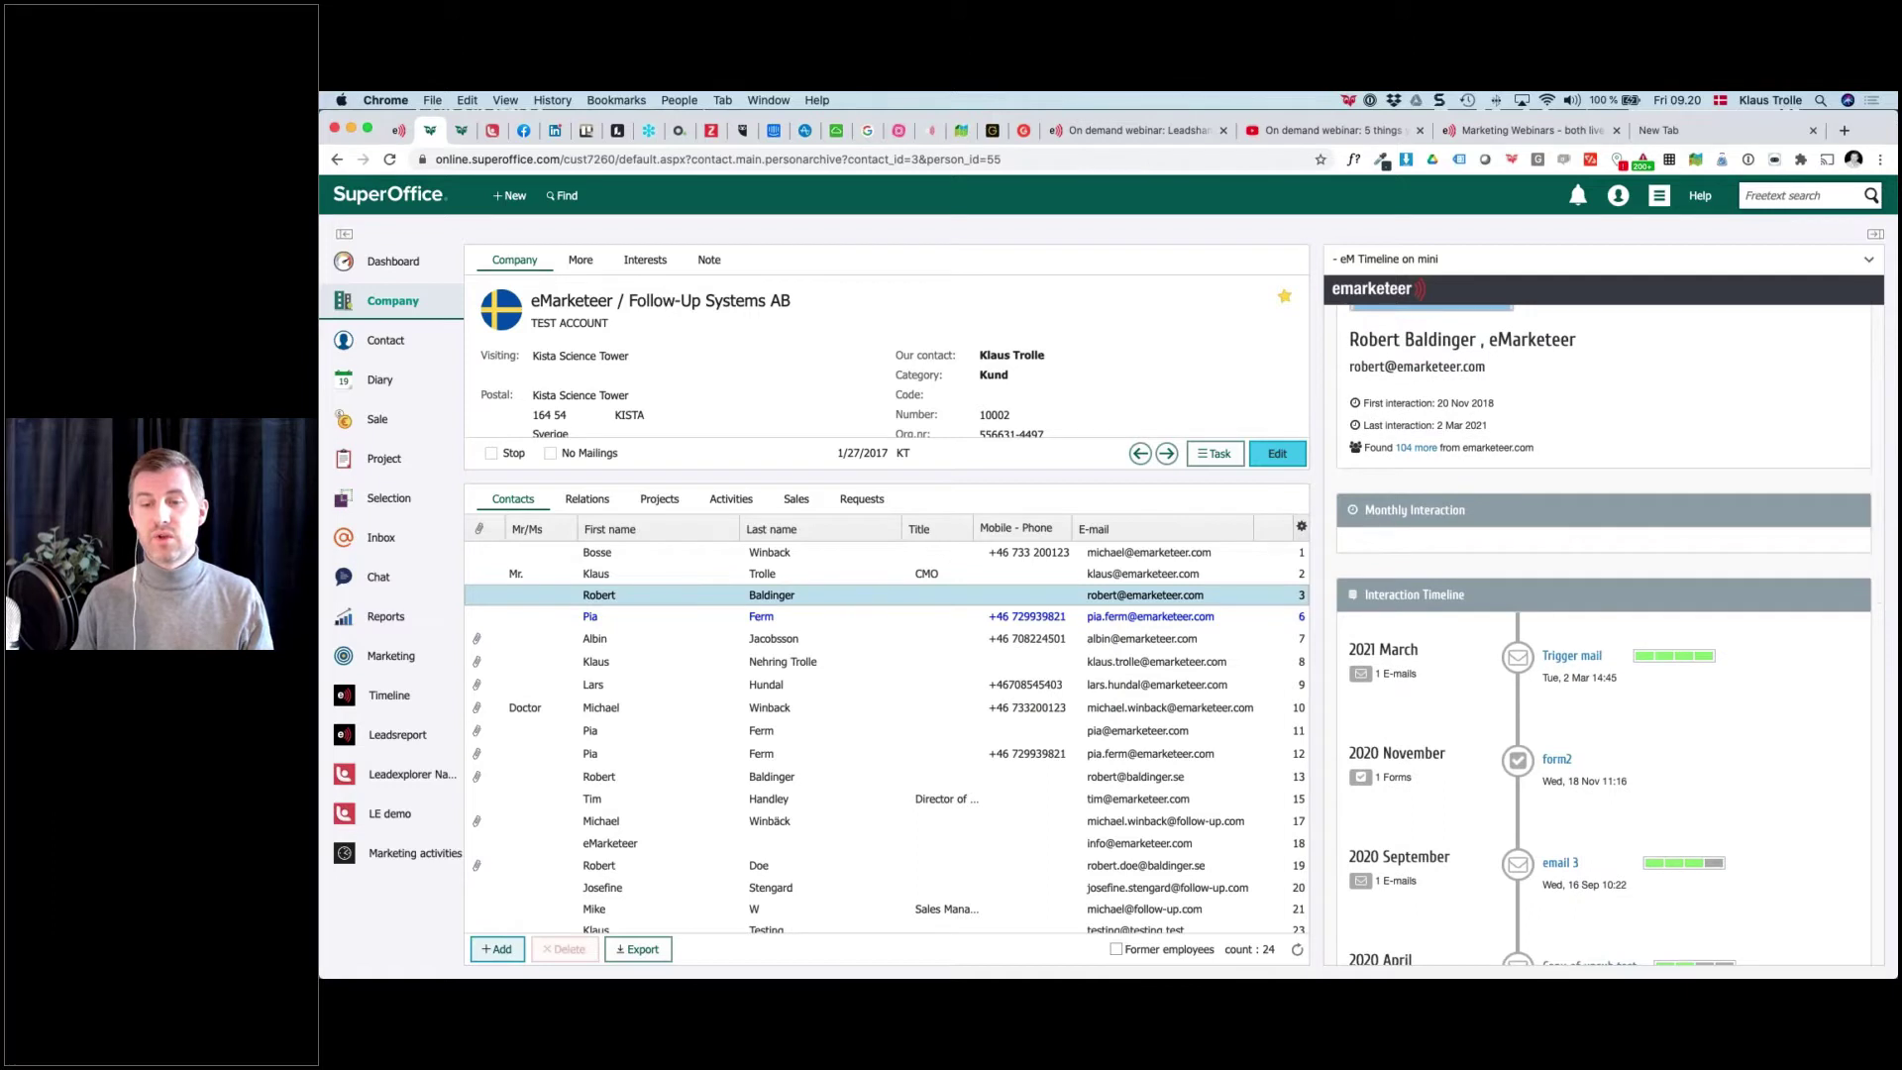
scroll(1393, 614, down, 4)
scroll(1604, 634, up, 5)
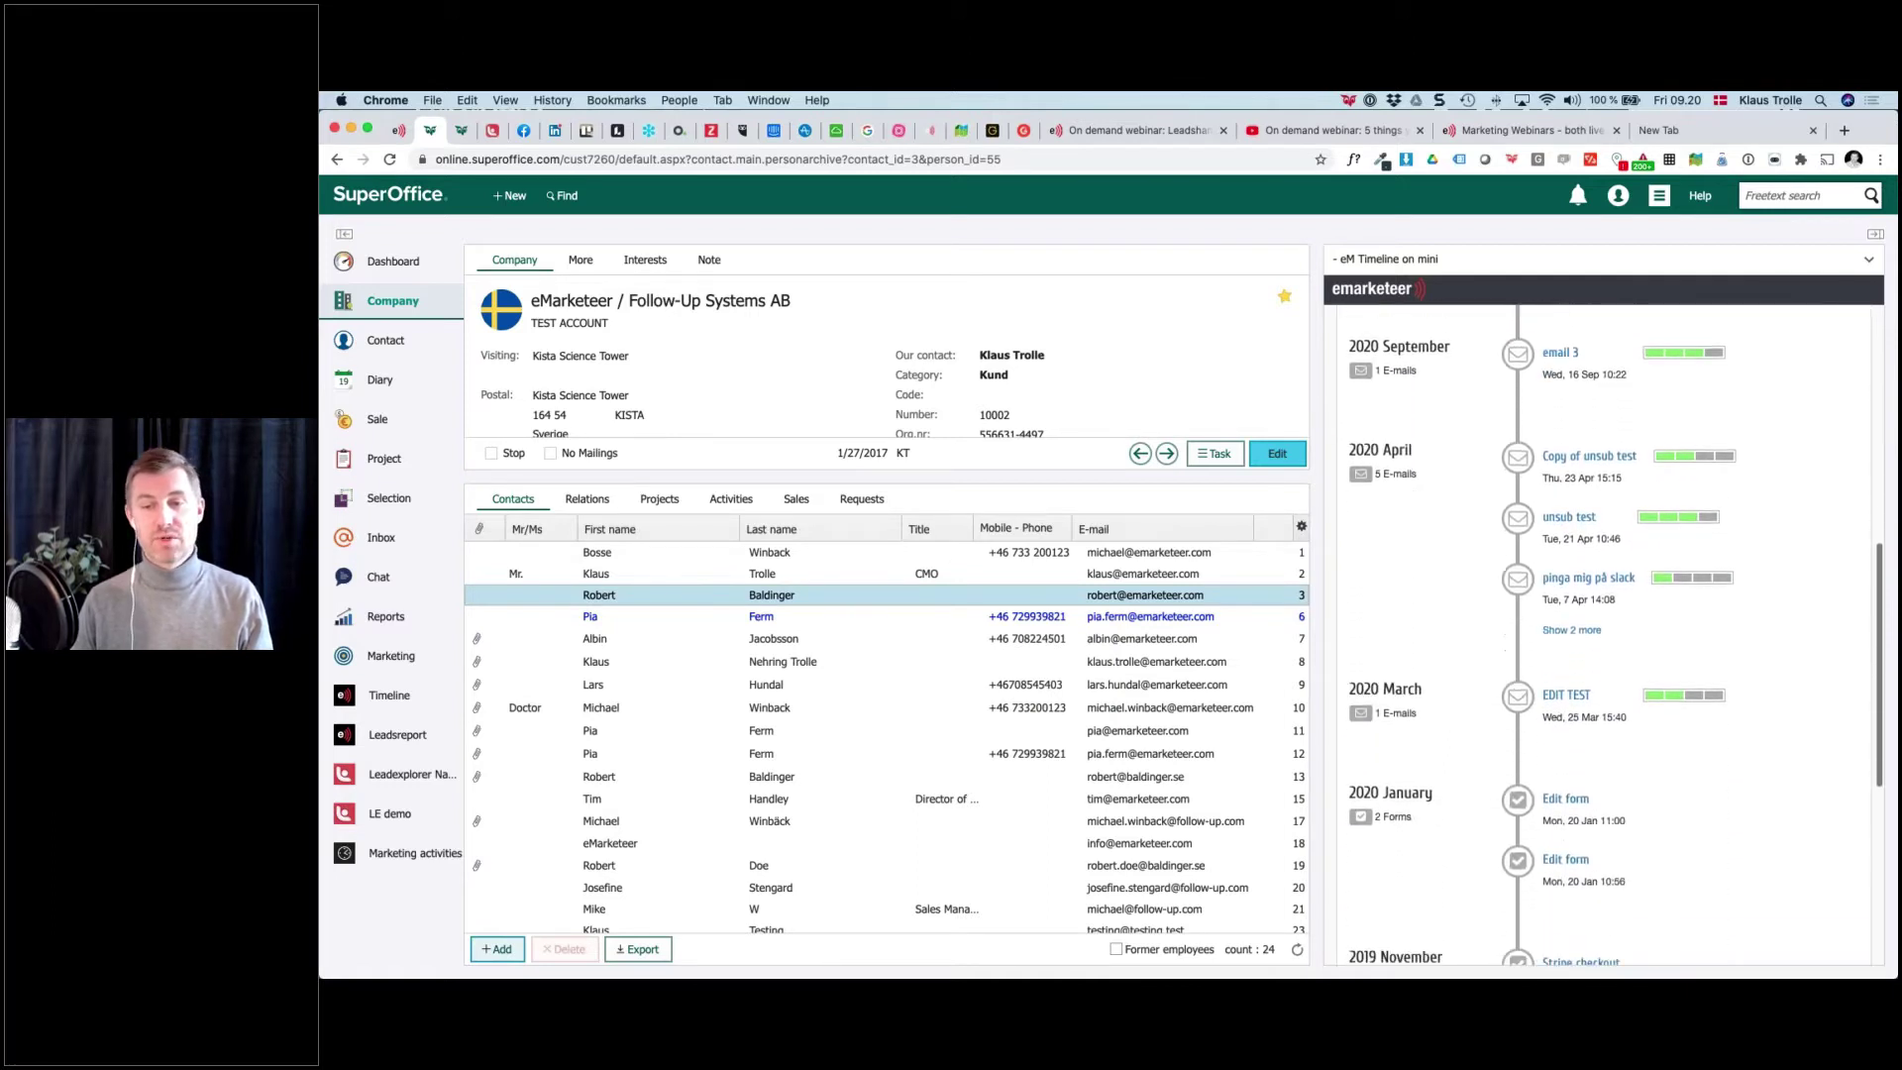
scroll(1505, 489, up, 2)
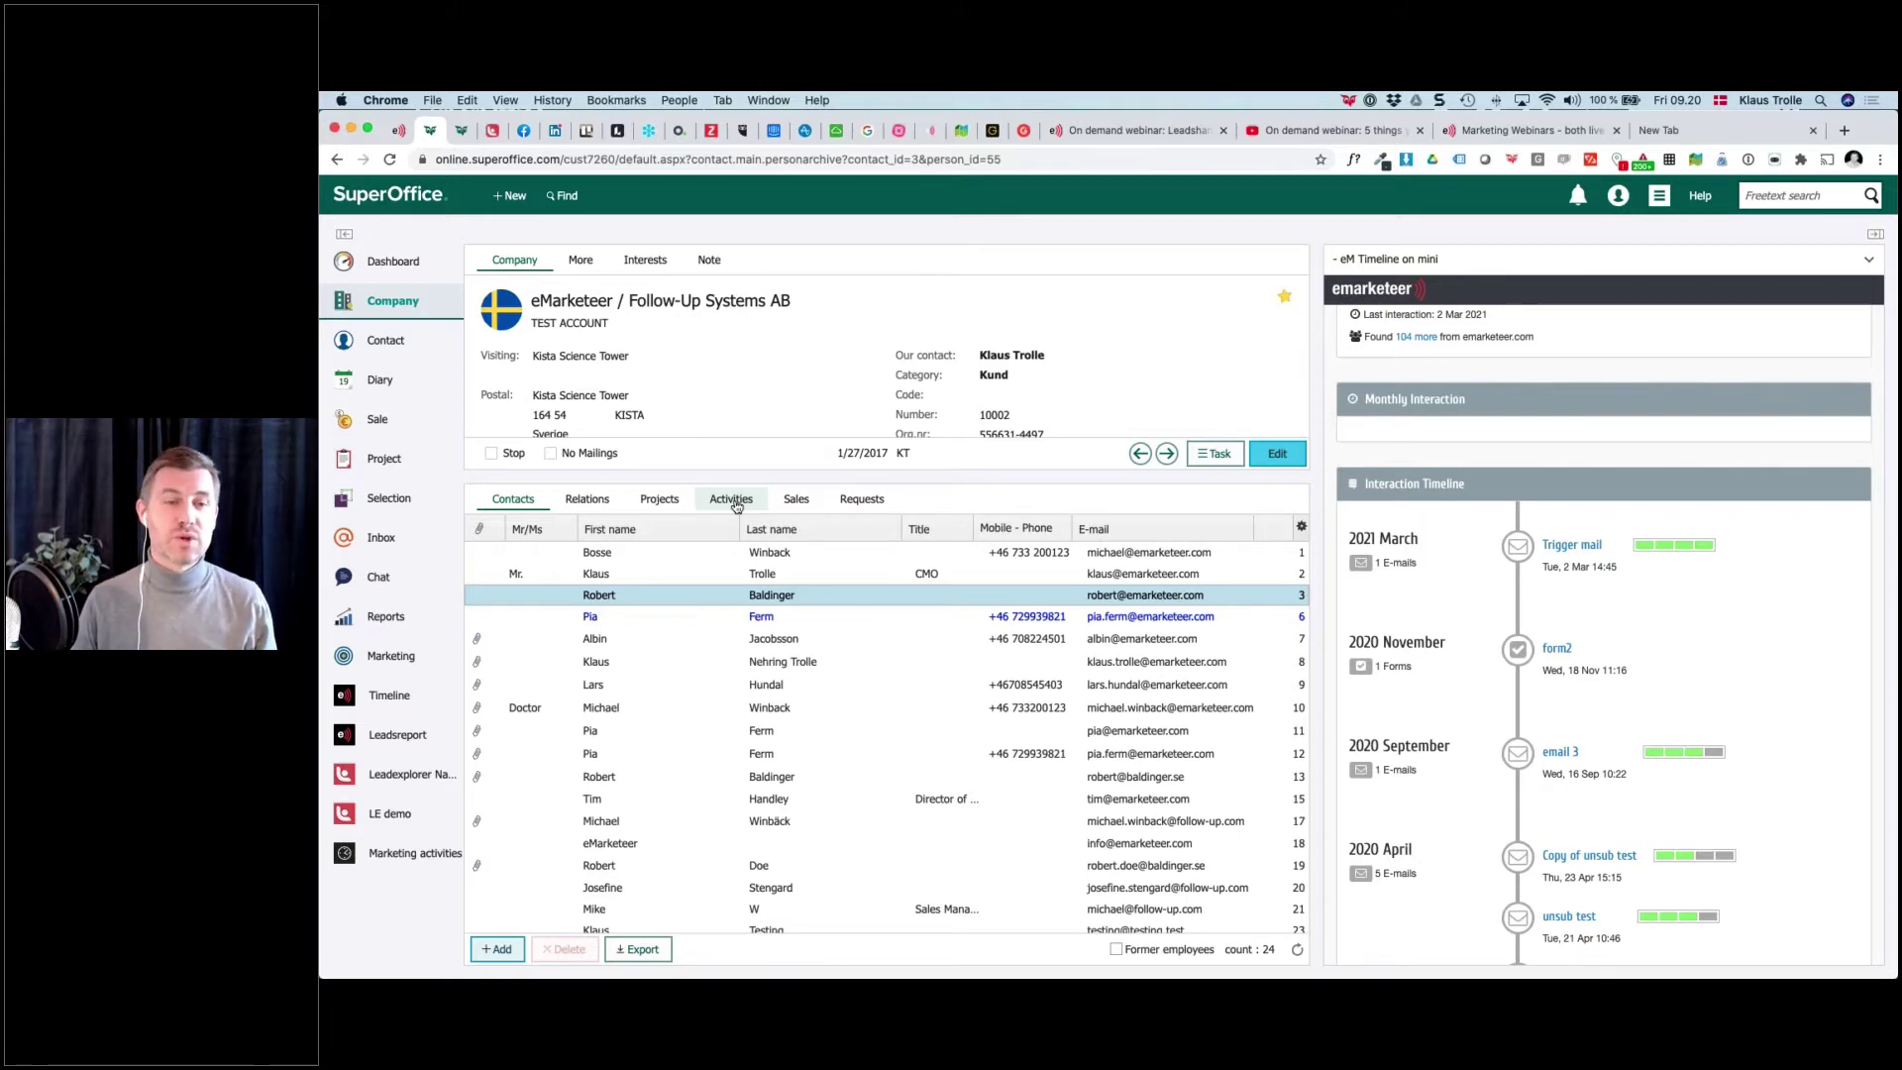
scroll(1464, 880, down, 5)
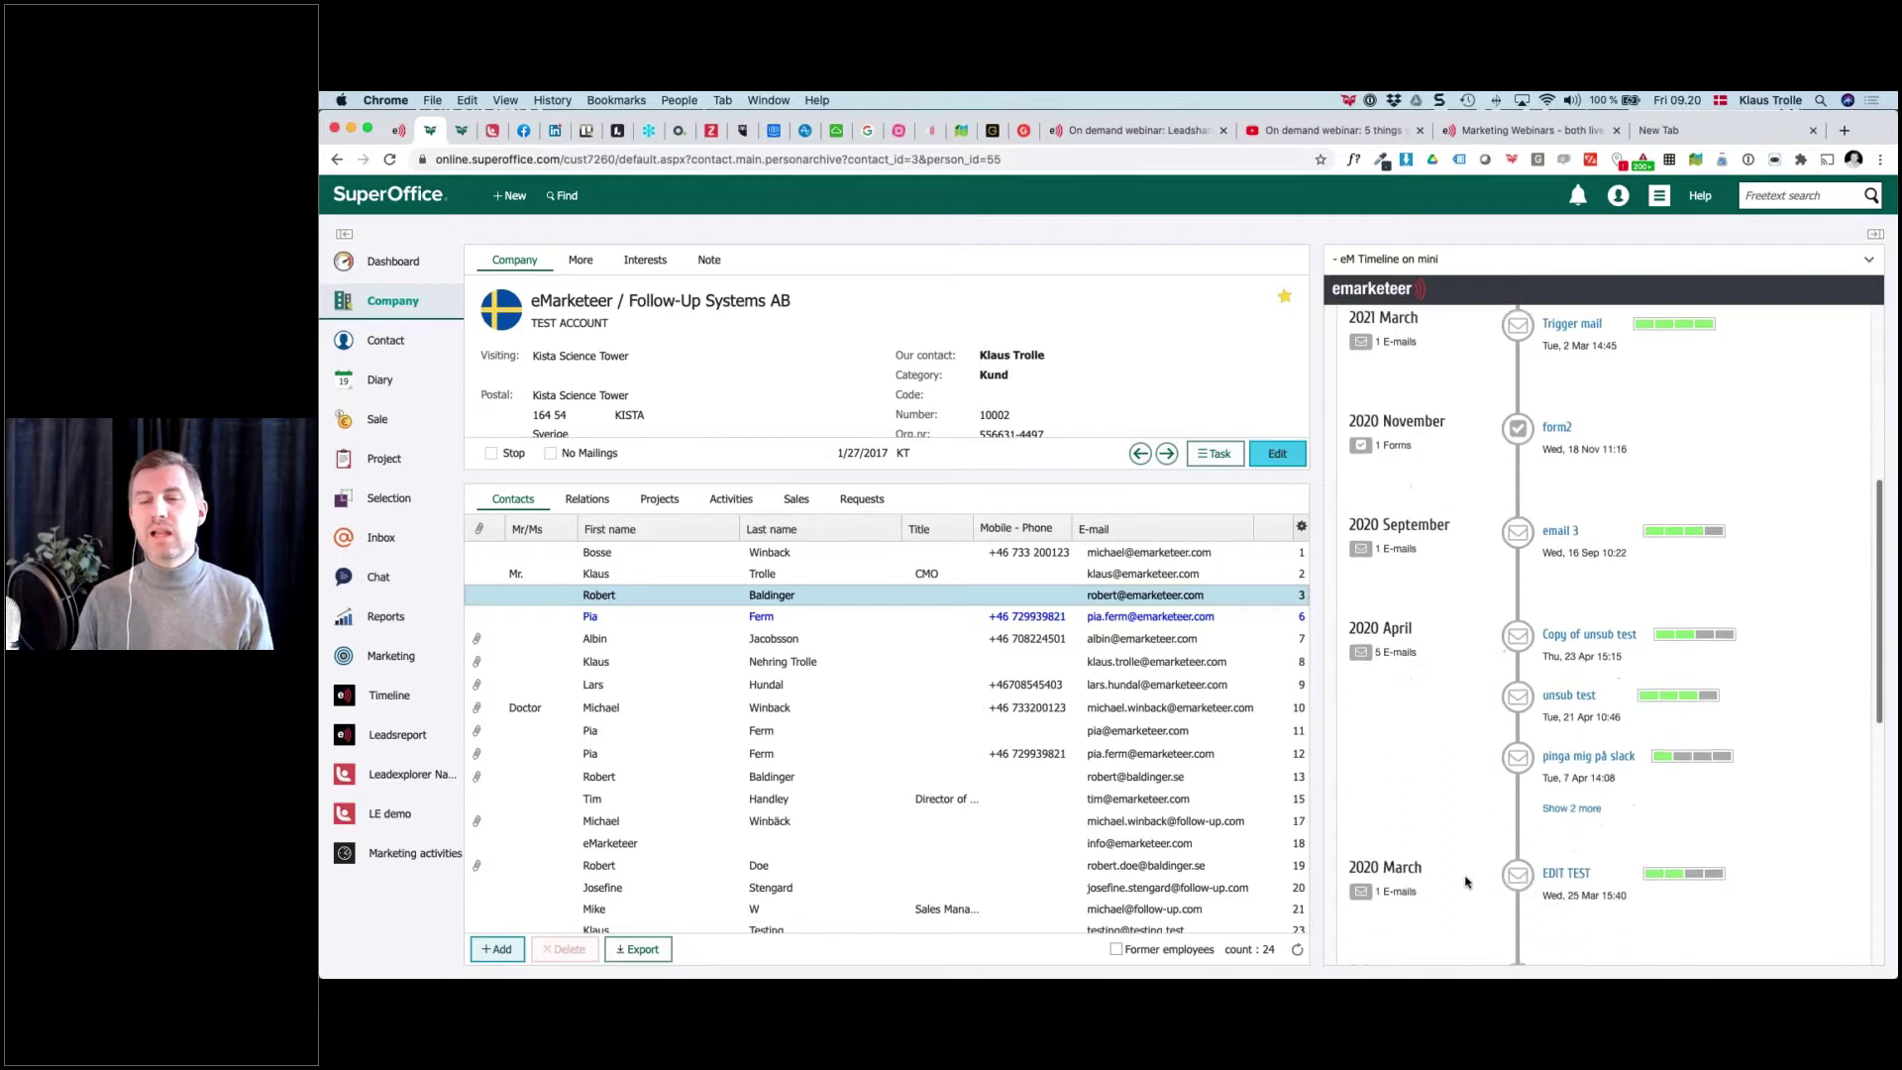
scroll(1466, 879, up, 10)
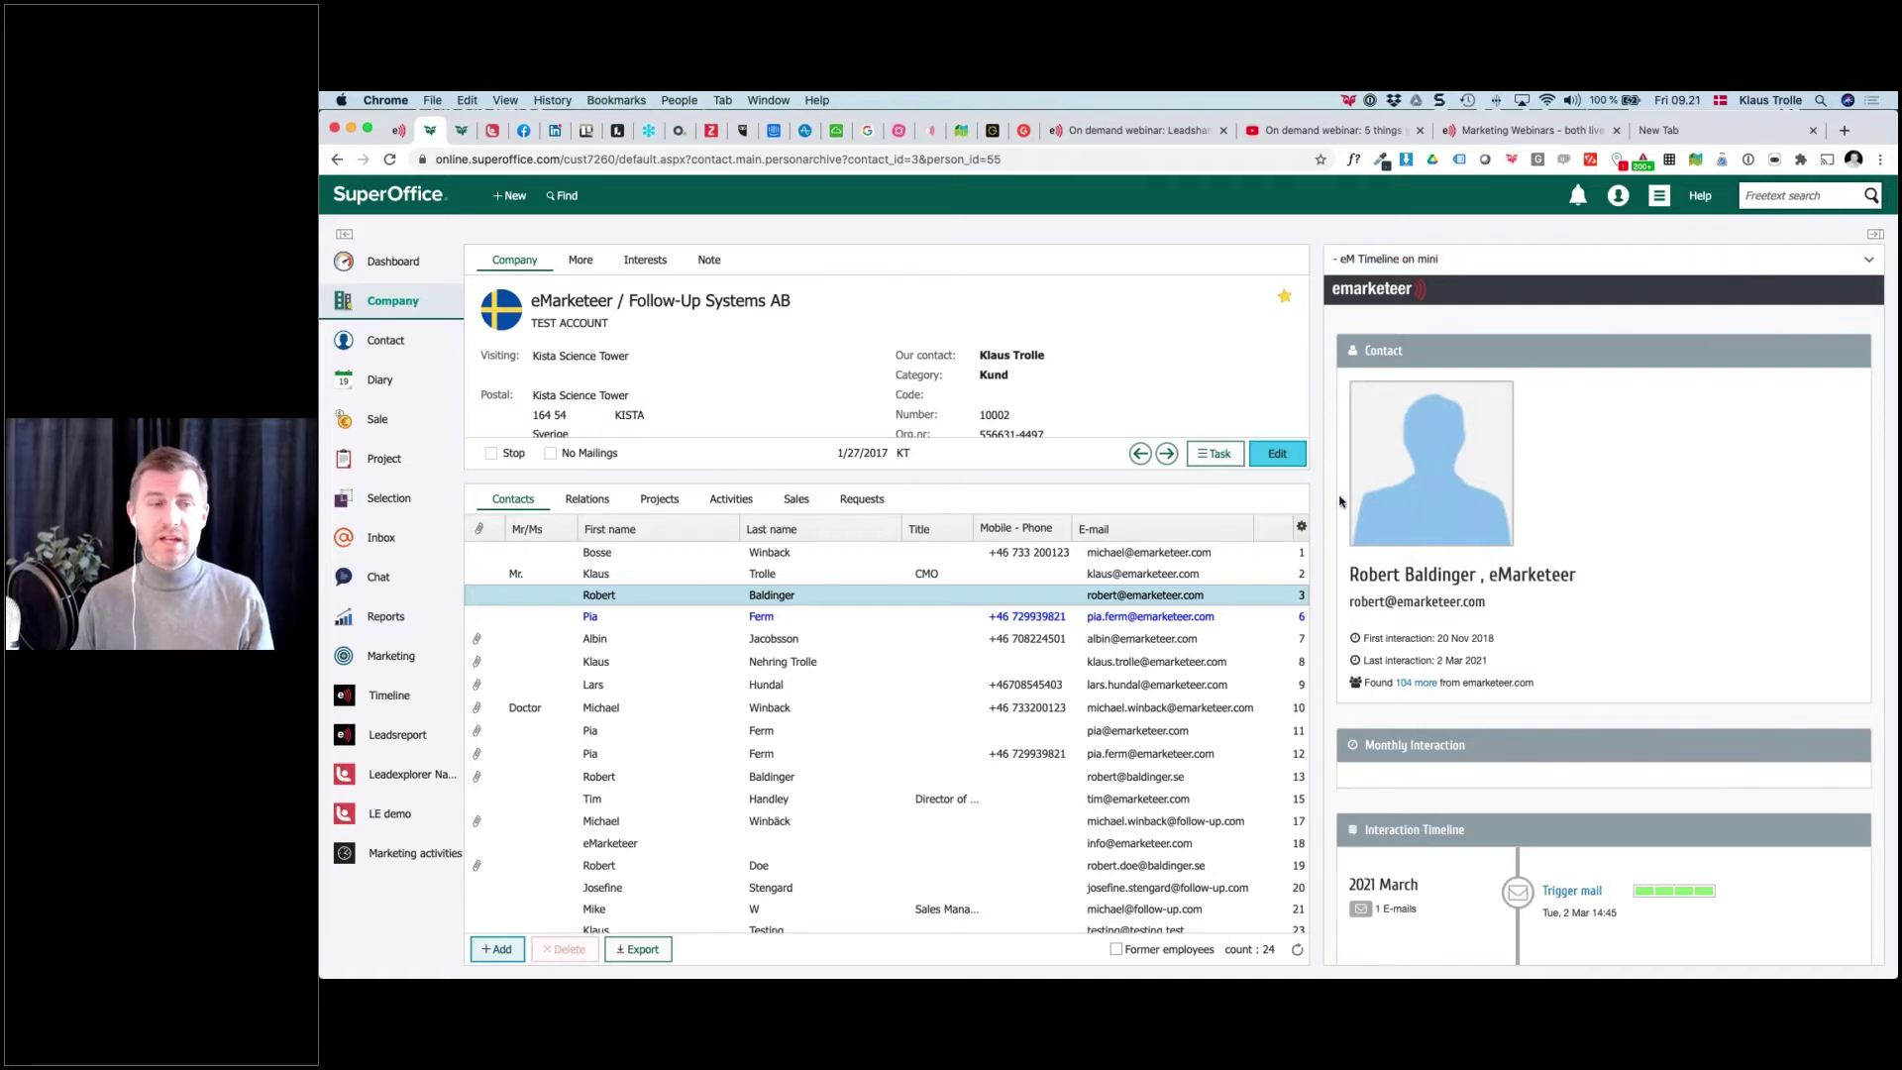
click(382, 697)
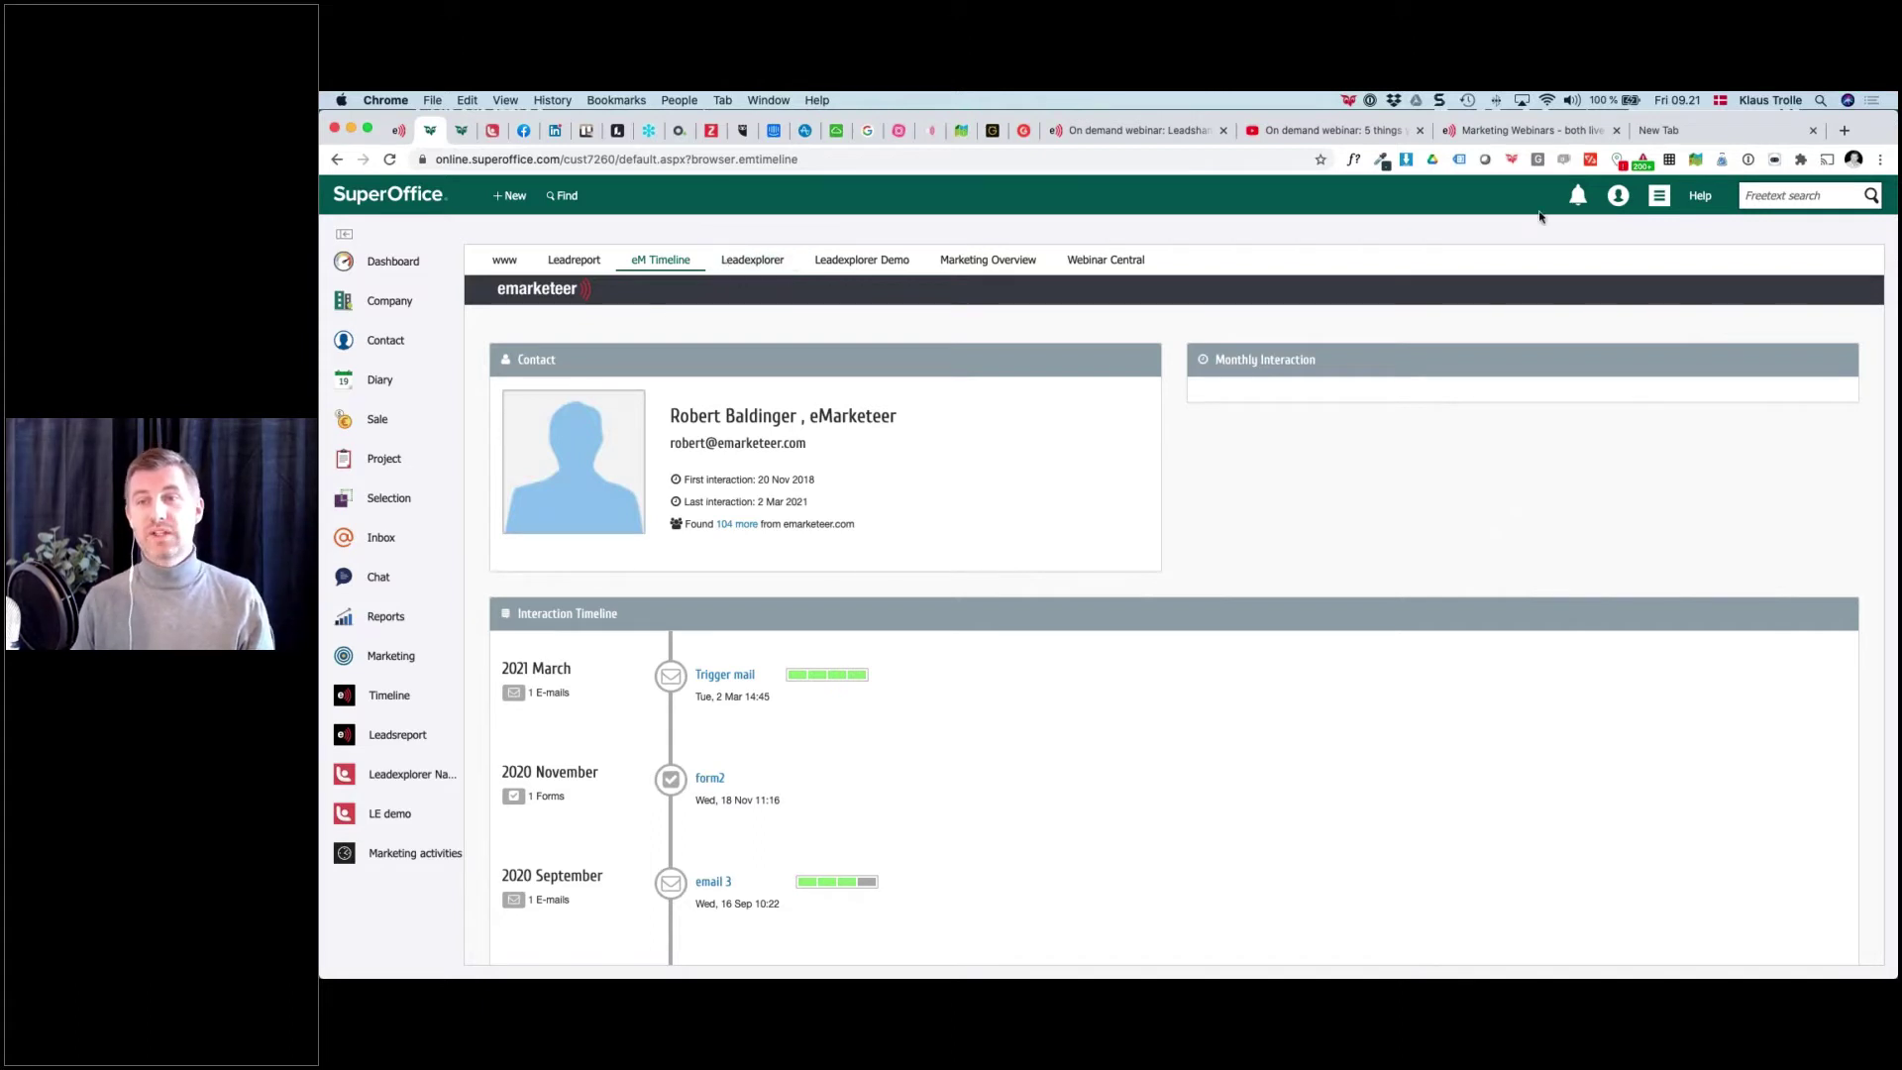
Open Settings and maintenance and find the "GUI - Web panel" list by searching the lists for "gui"
click(1659, 202)
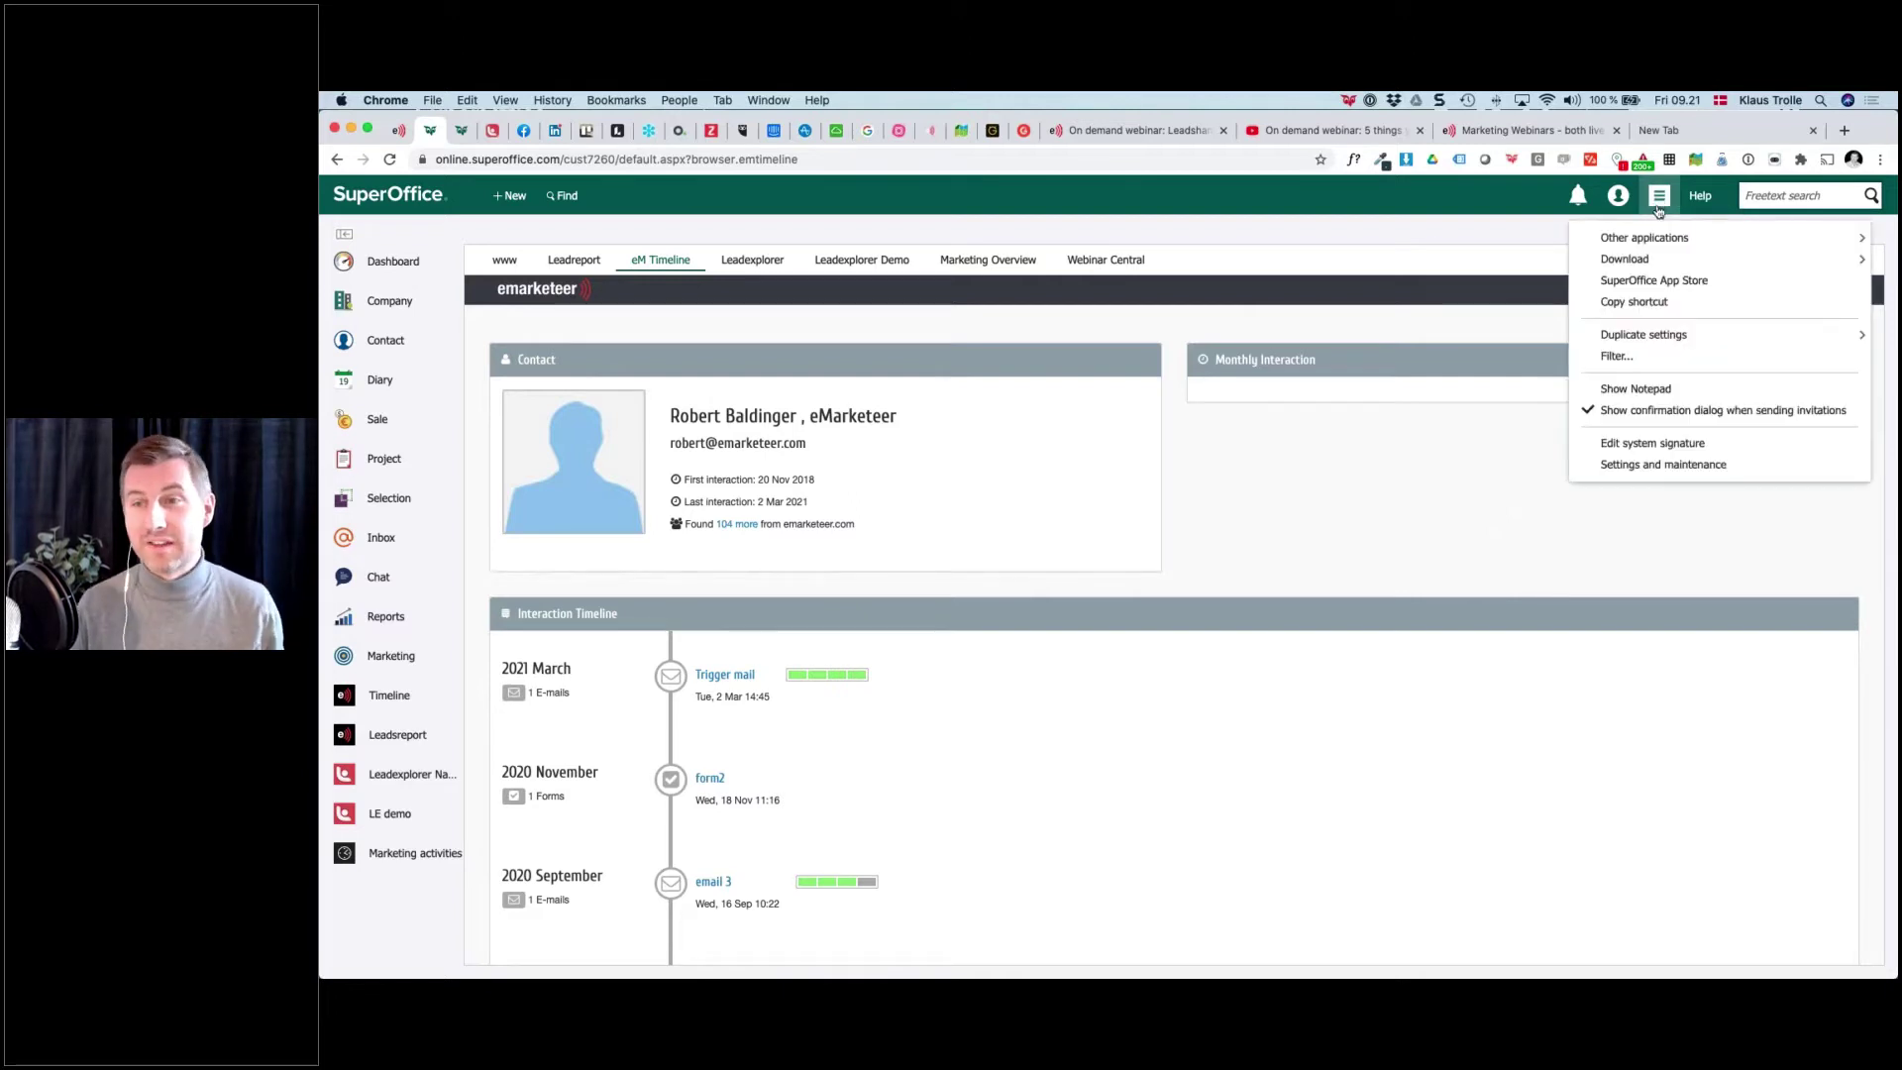
click(1641, 466)
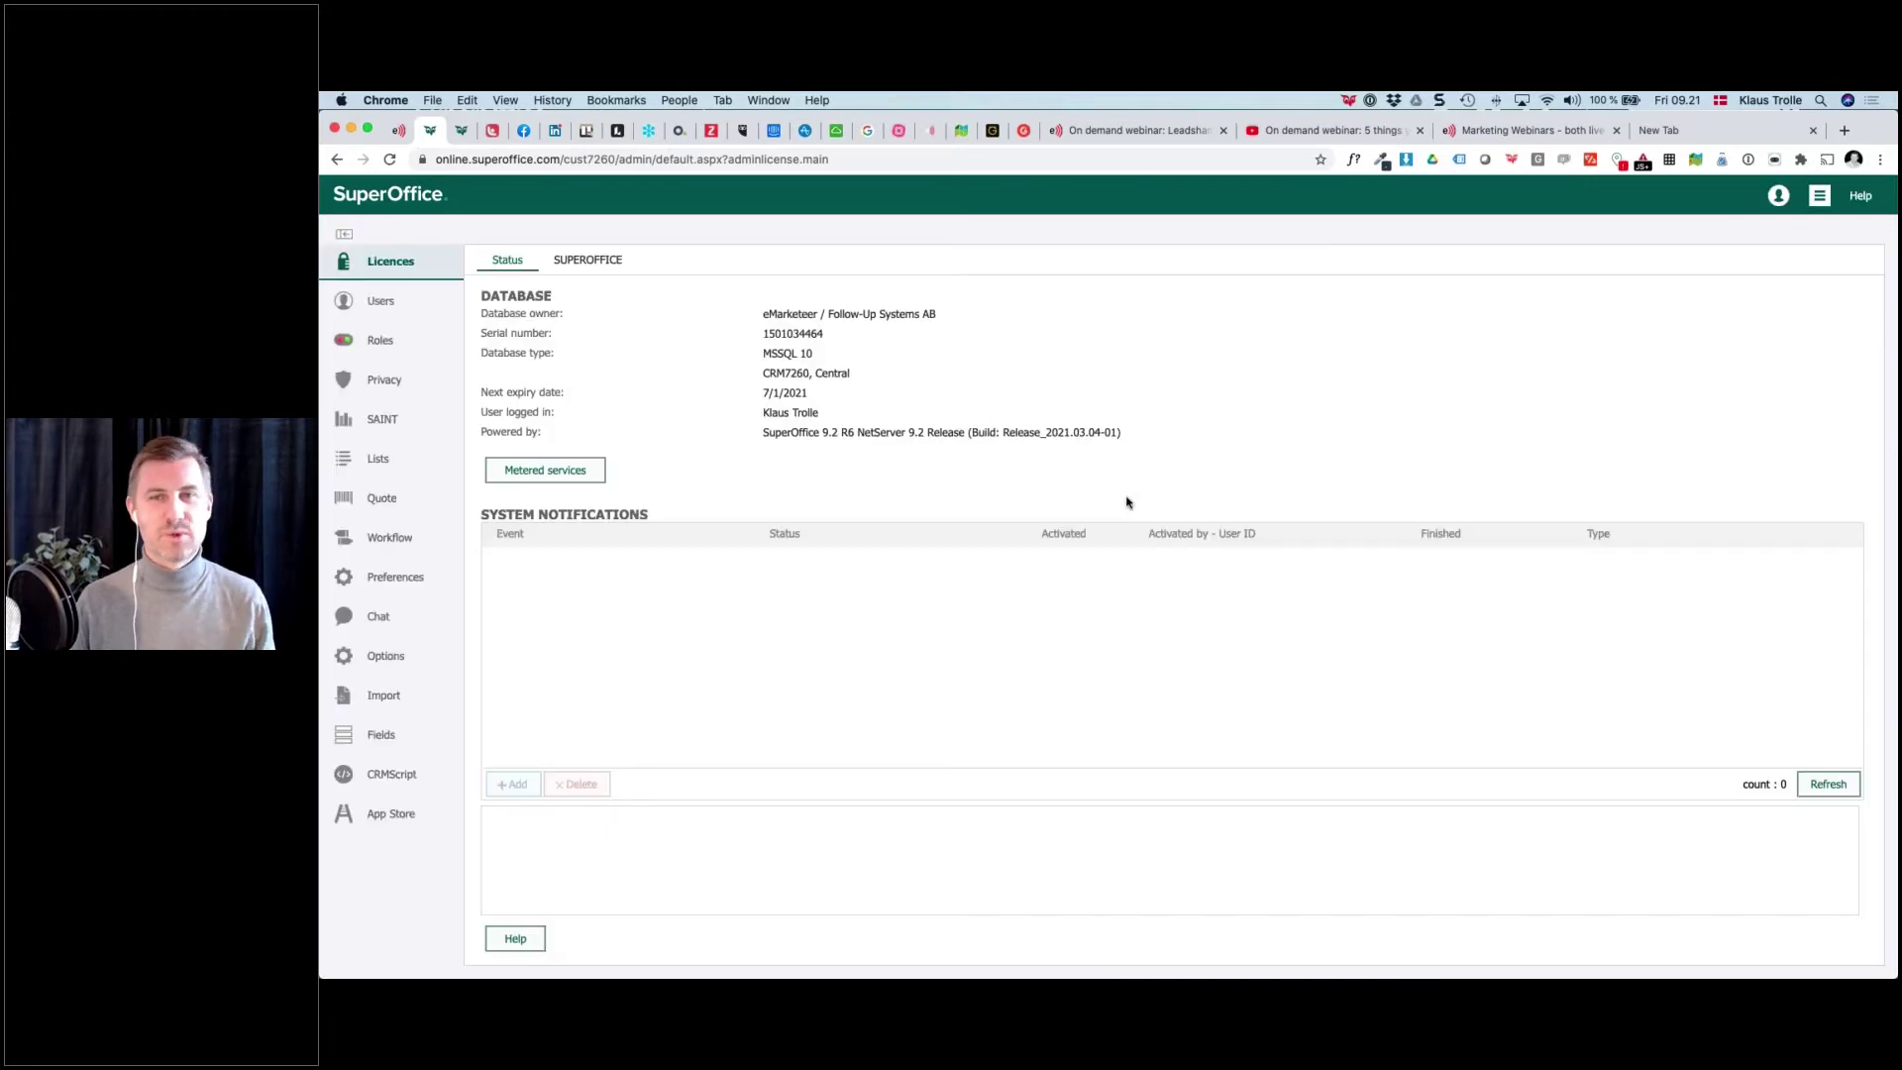
click(366, 475)
text(gui)
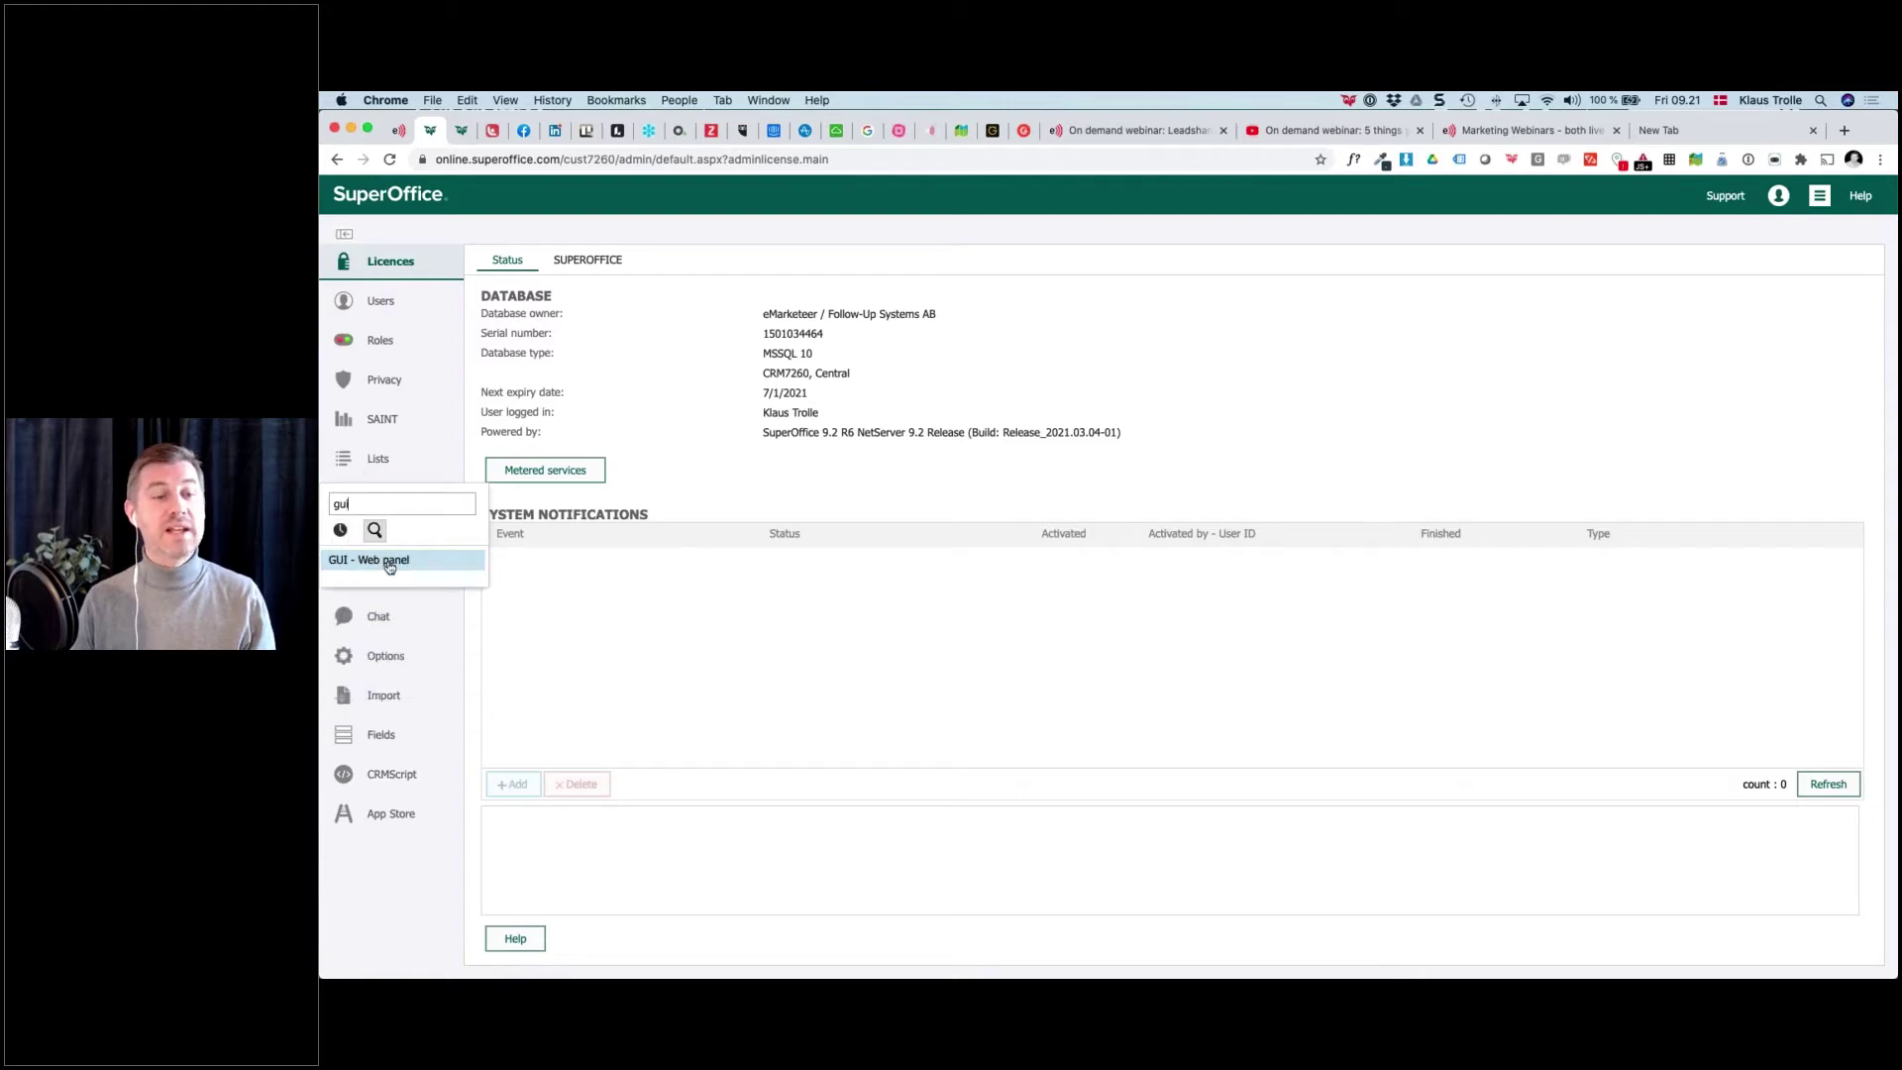
click(387, 562)
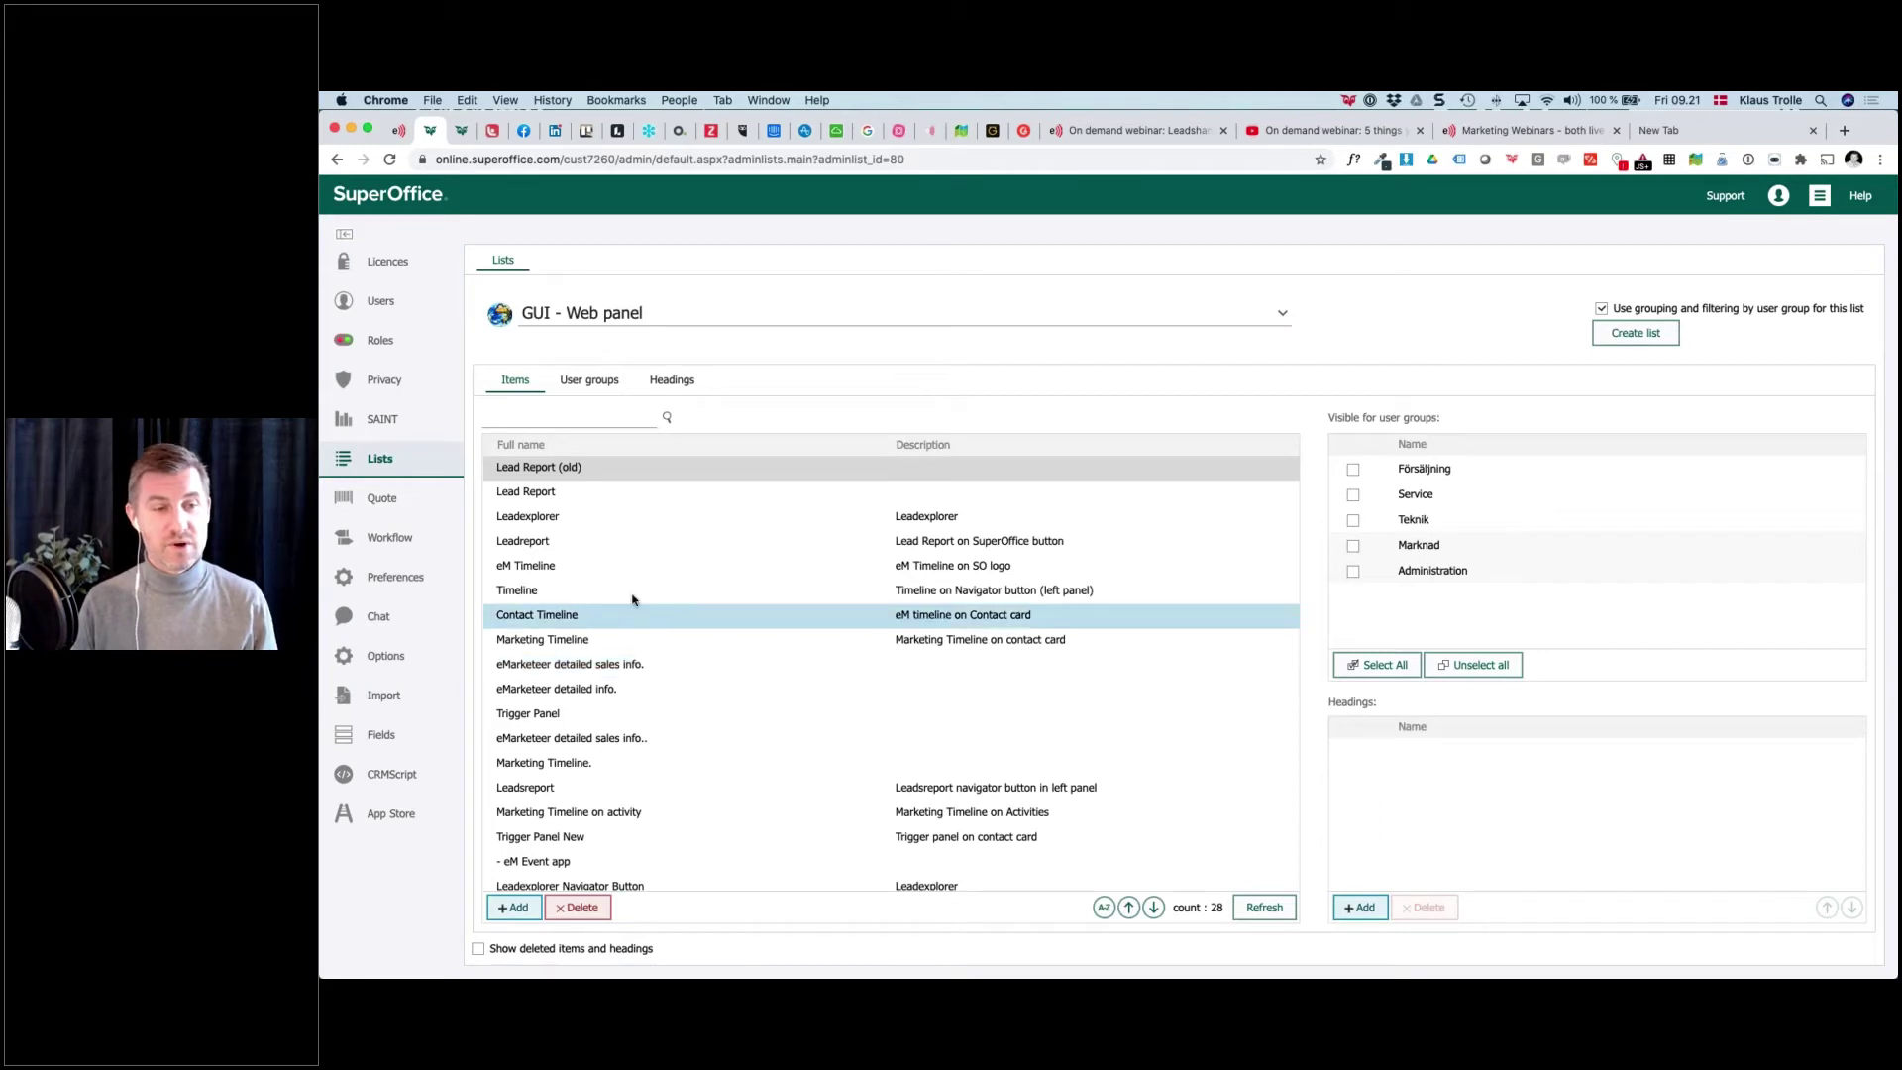
Inspect the URL and display settings of the eM Timeline web panel item, and close it without saving
double_click(805, 572)
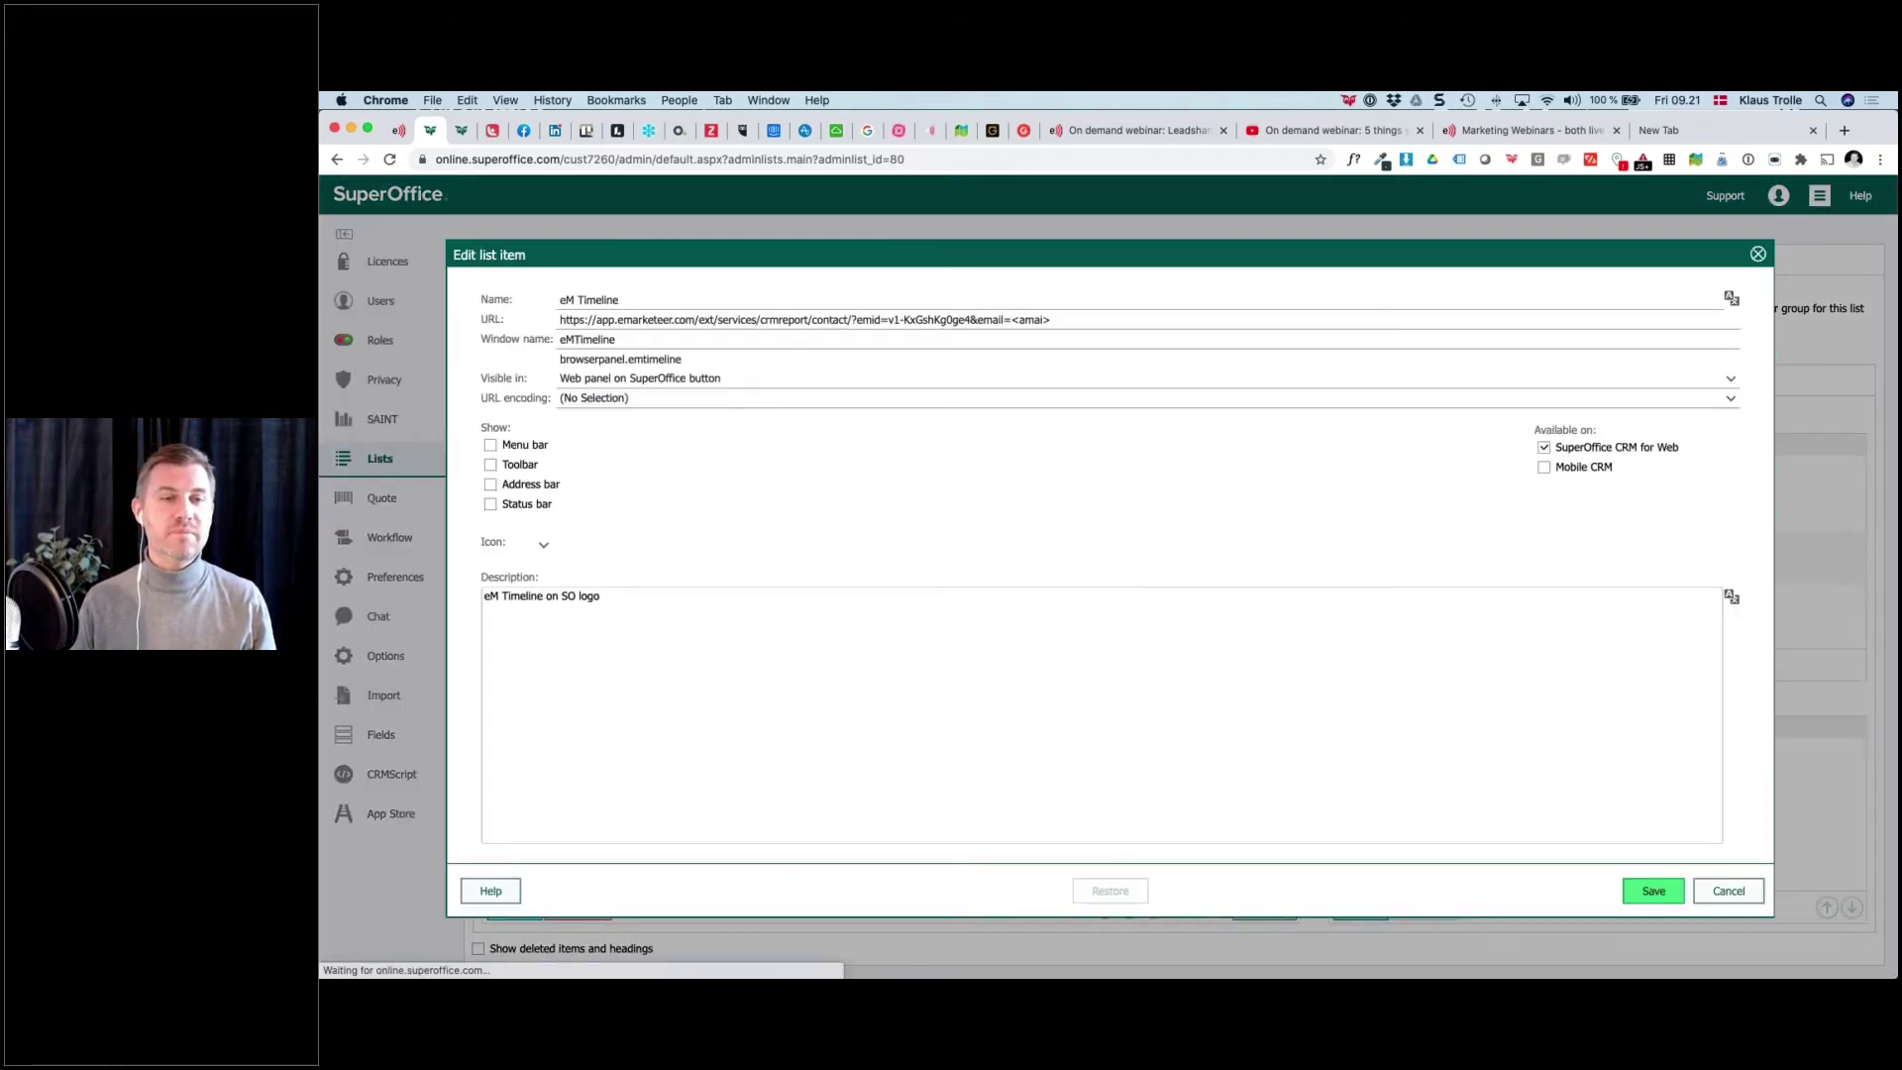
click(640, 319)
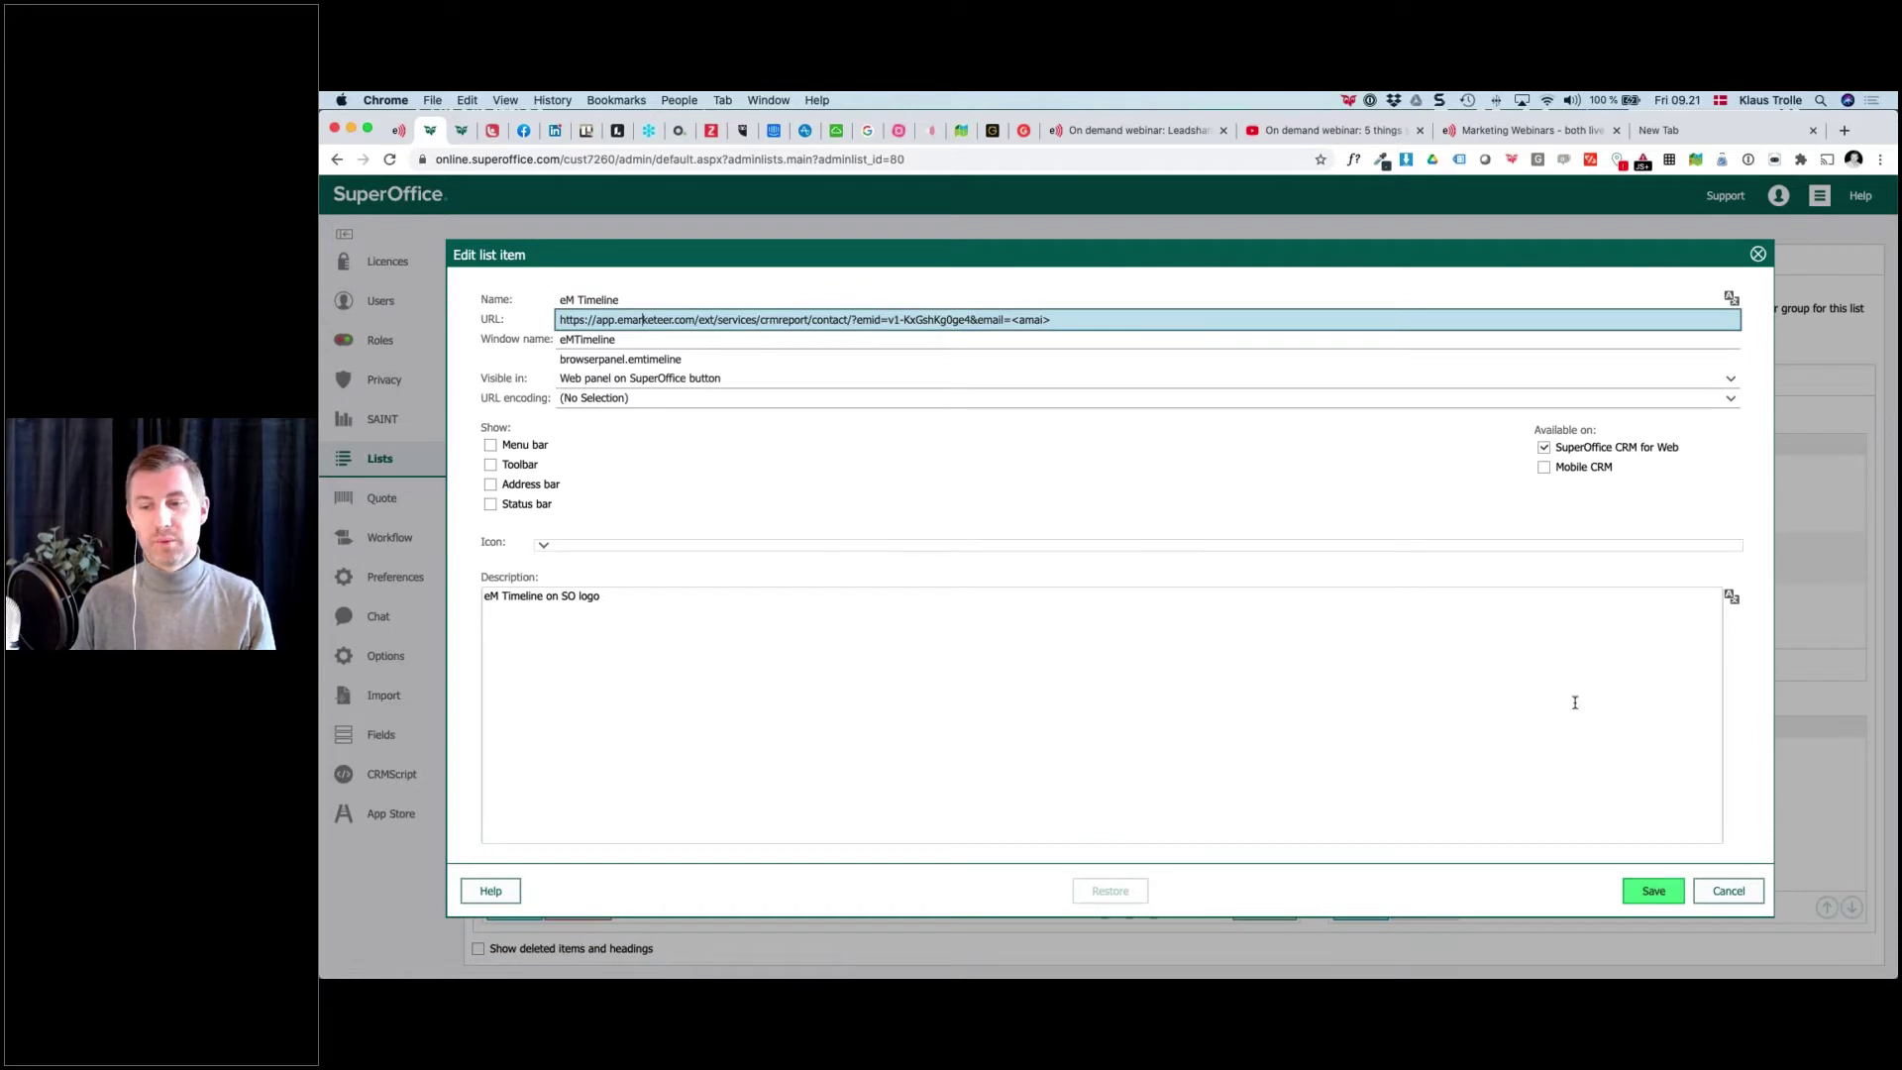
click(1728, 891)
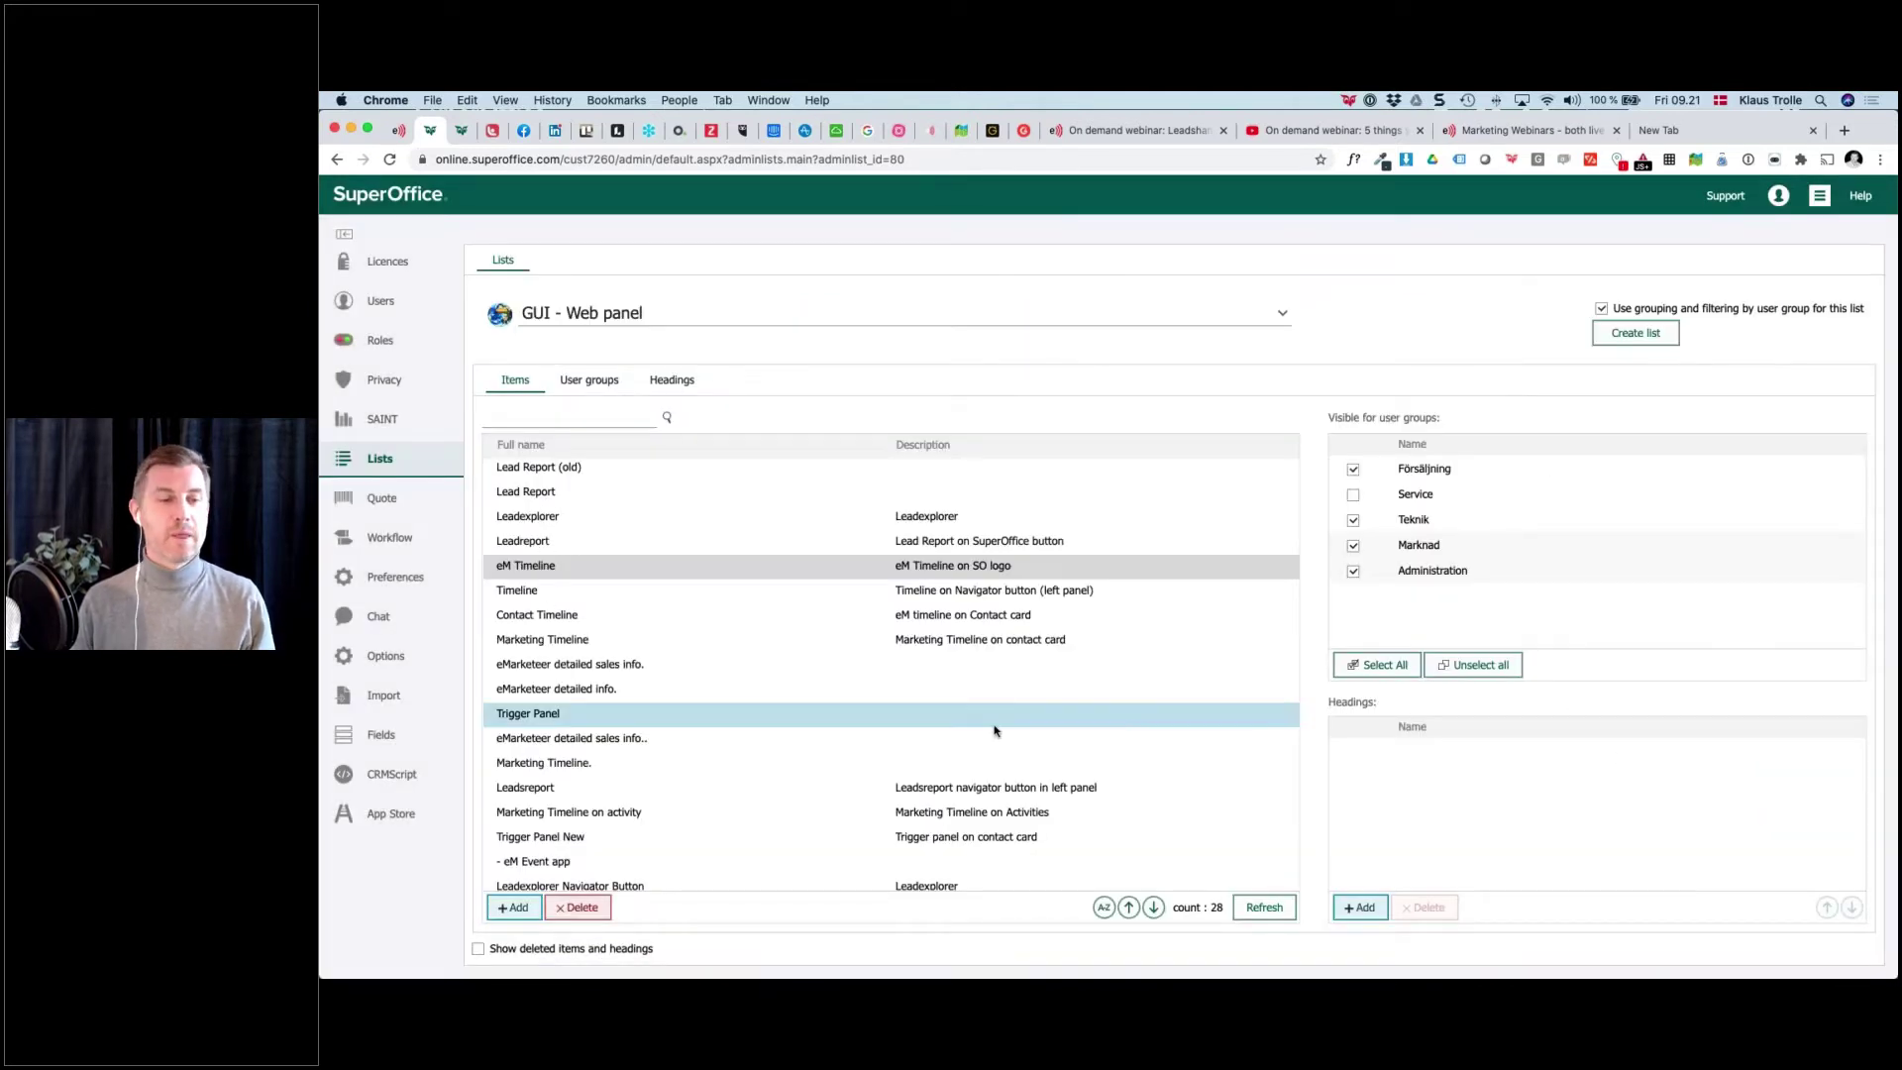
Draft a web panel item named "Timeline on sidepanel" with the pasted timeline URL, check its Side panel placement, and discard it
click(513, 908)
key(super+v)
click(596, 300)
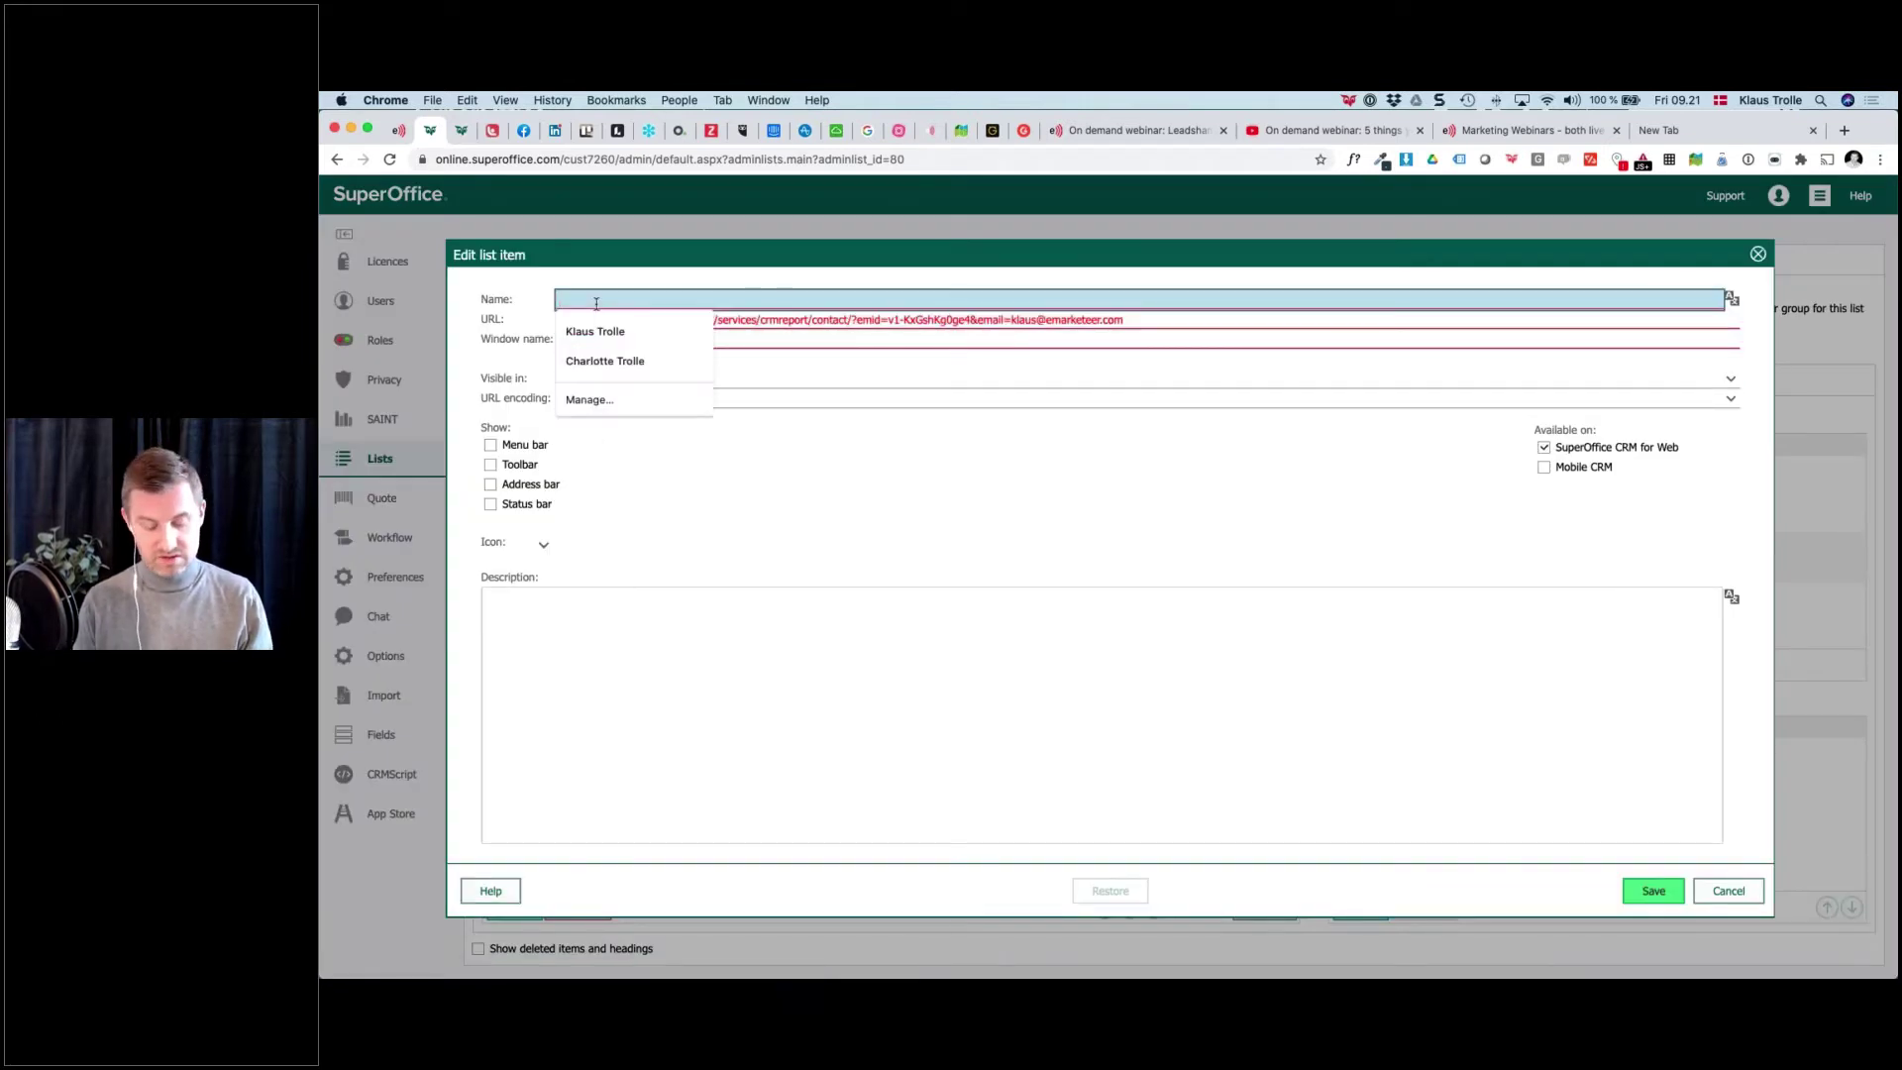
text(Timeline on sidepanel)
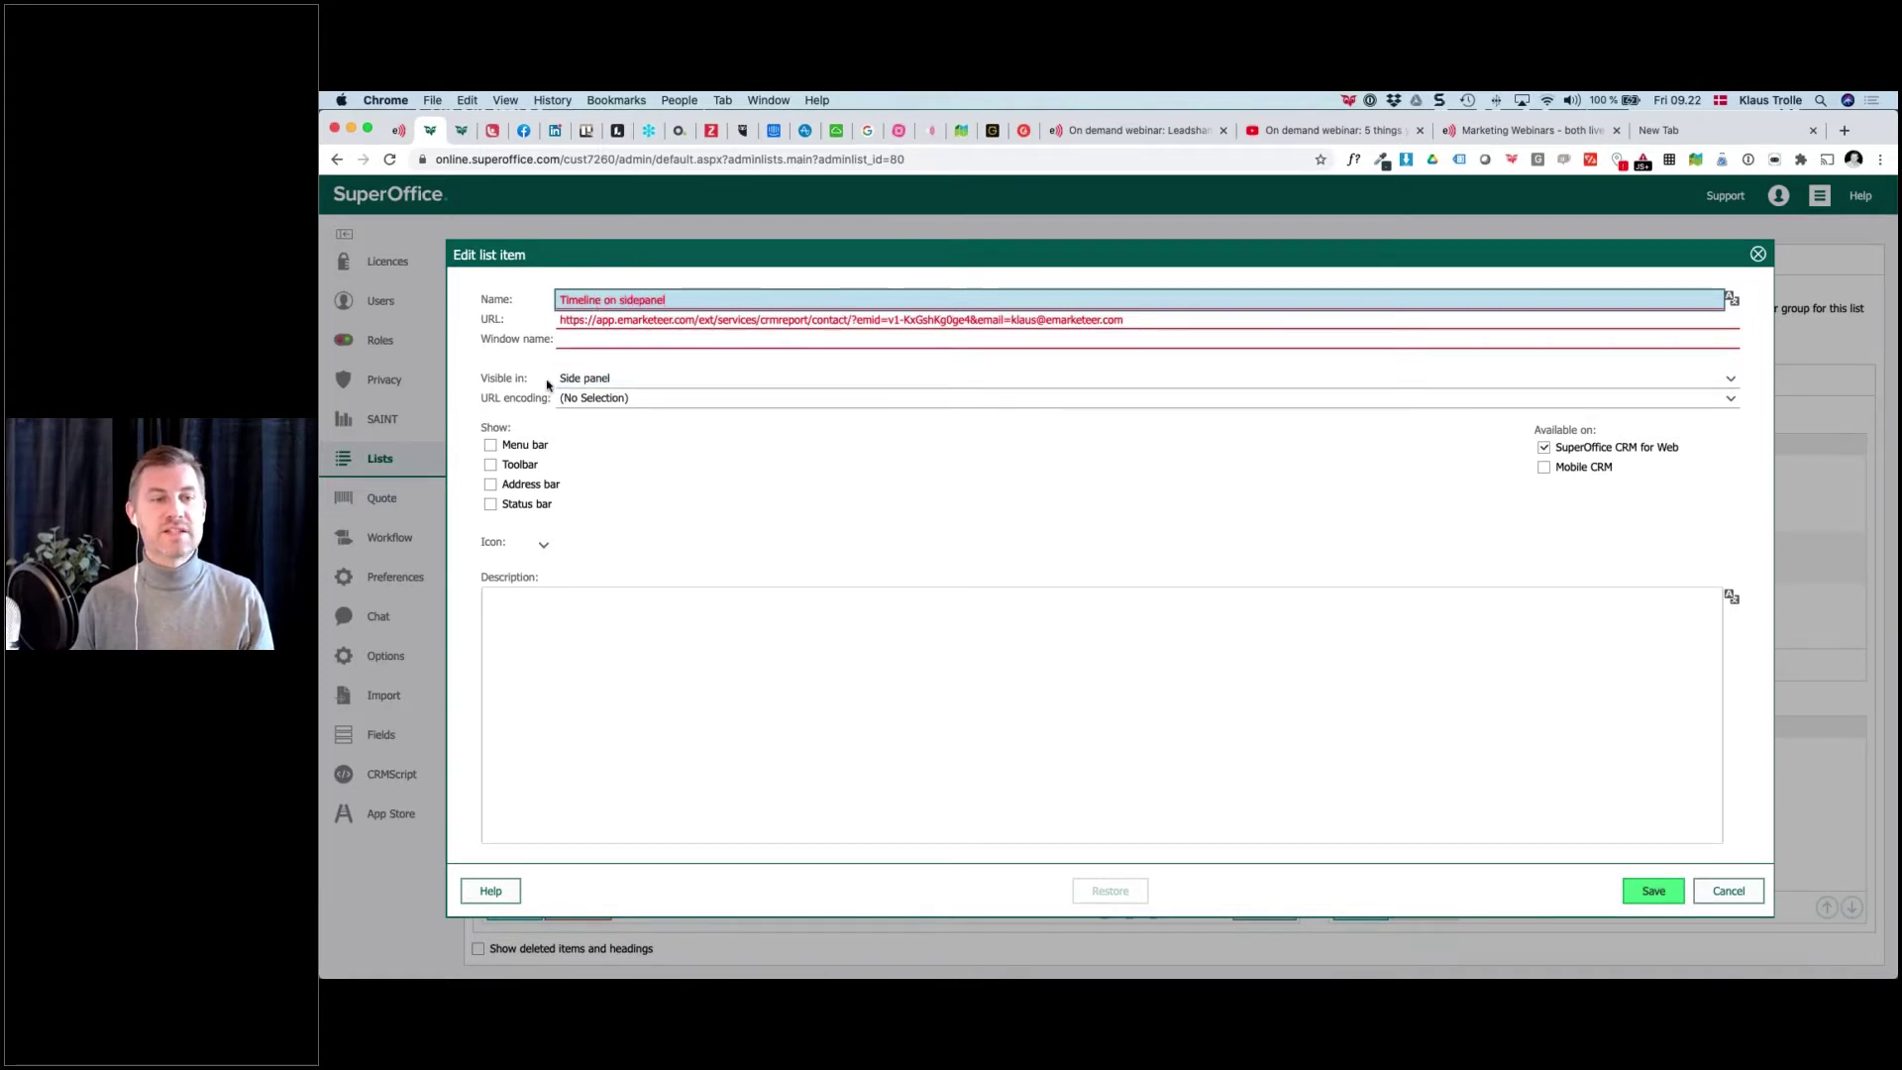
scroll(555, 386, up, 5)
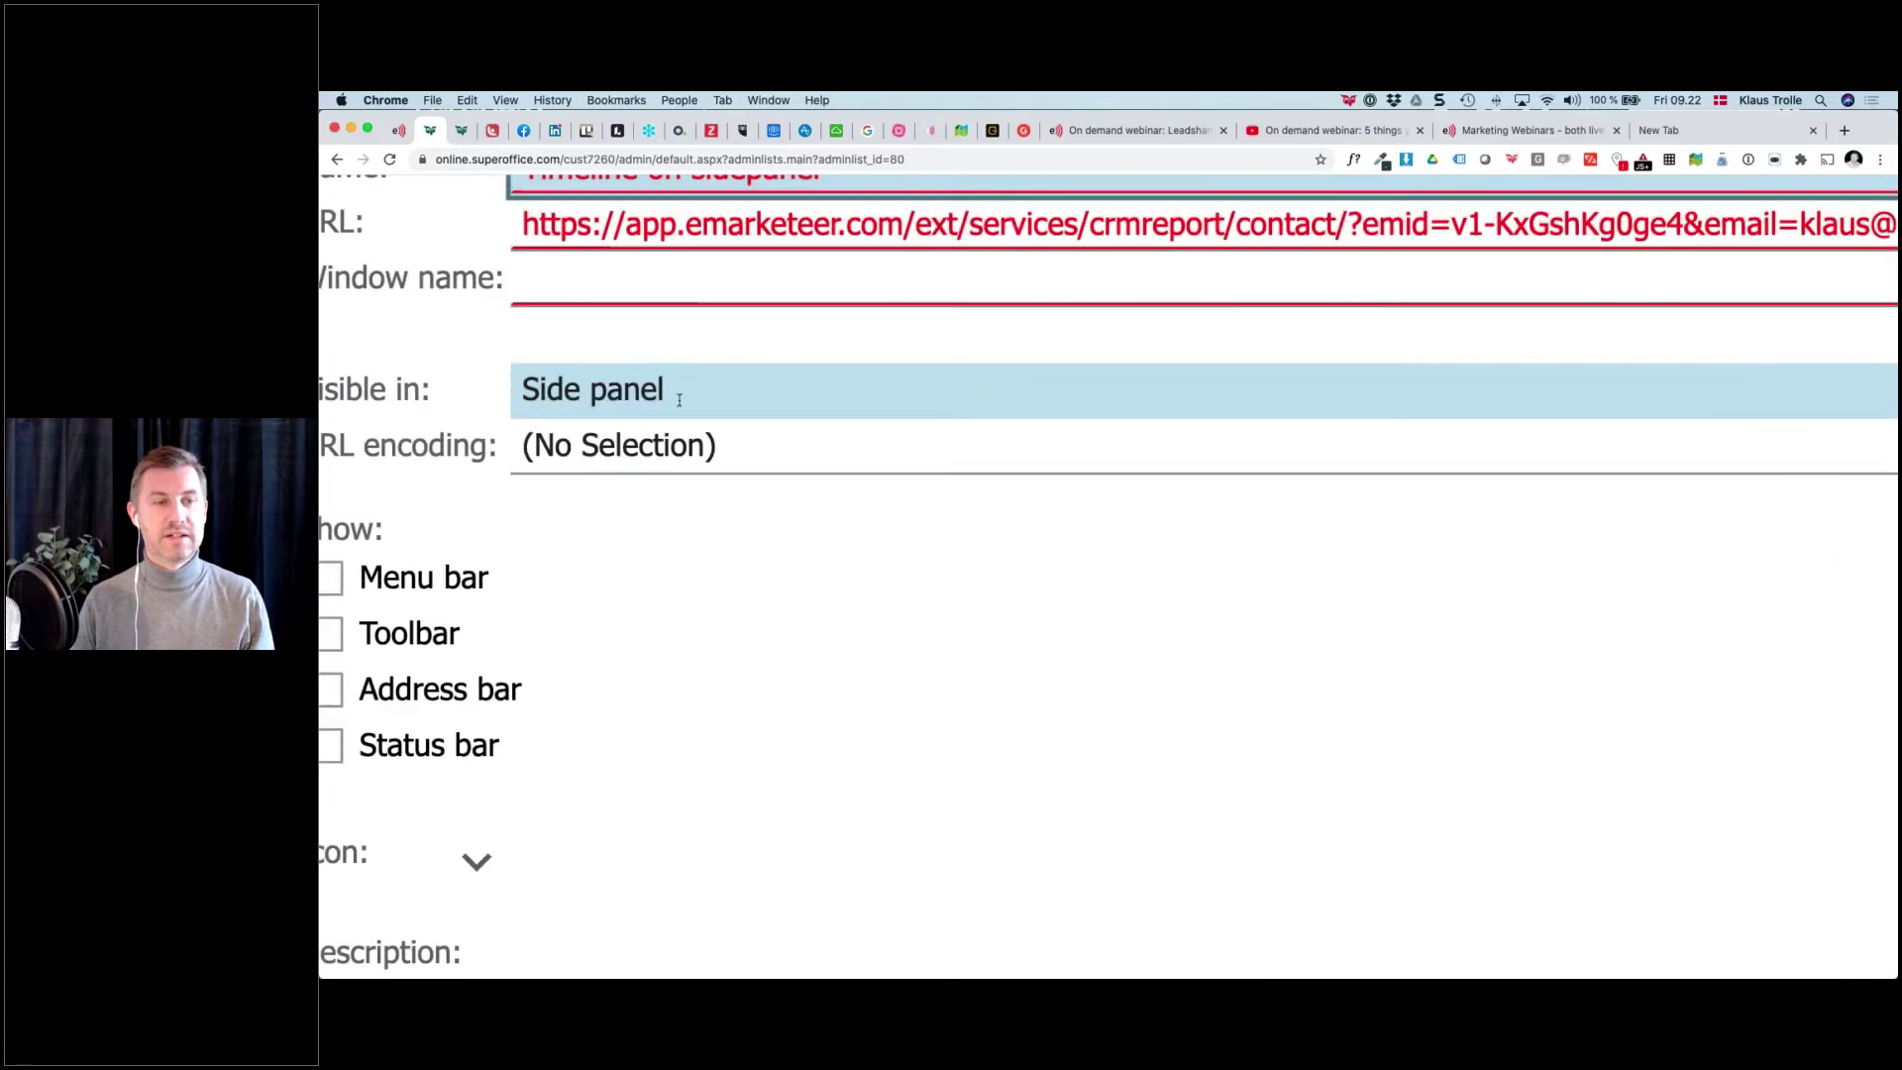
scroll(653, 386, down, 5)
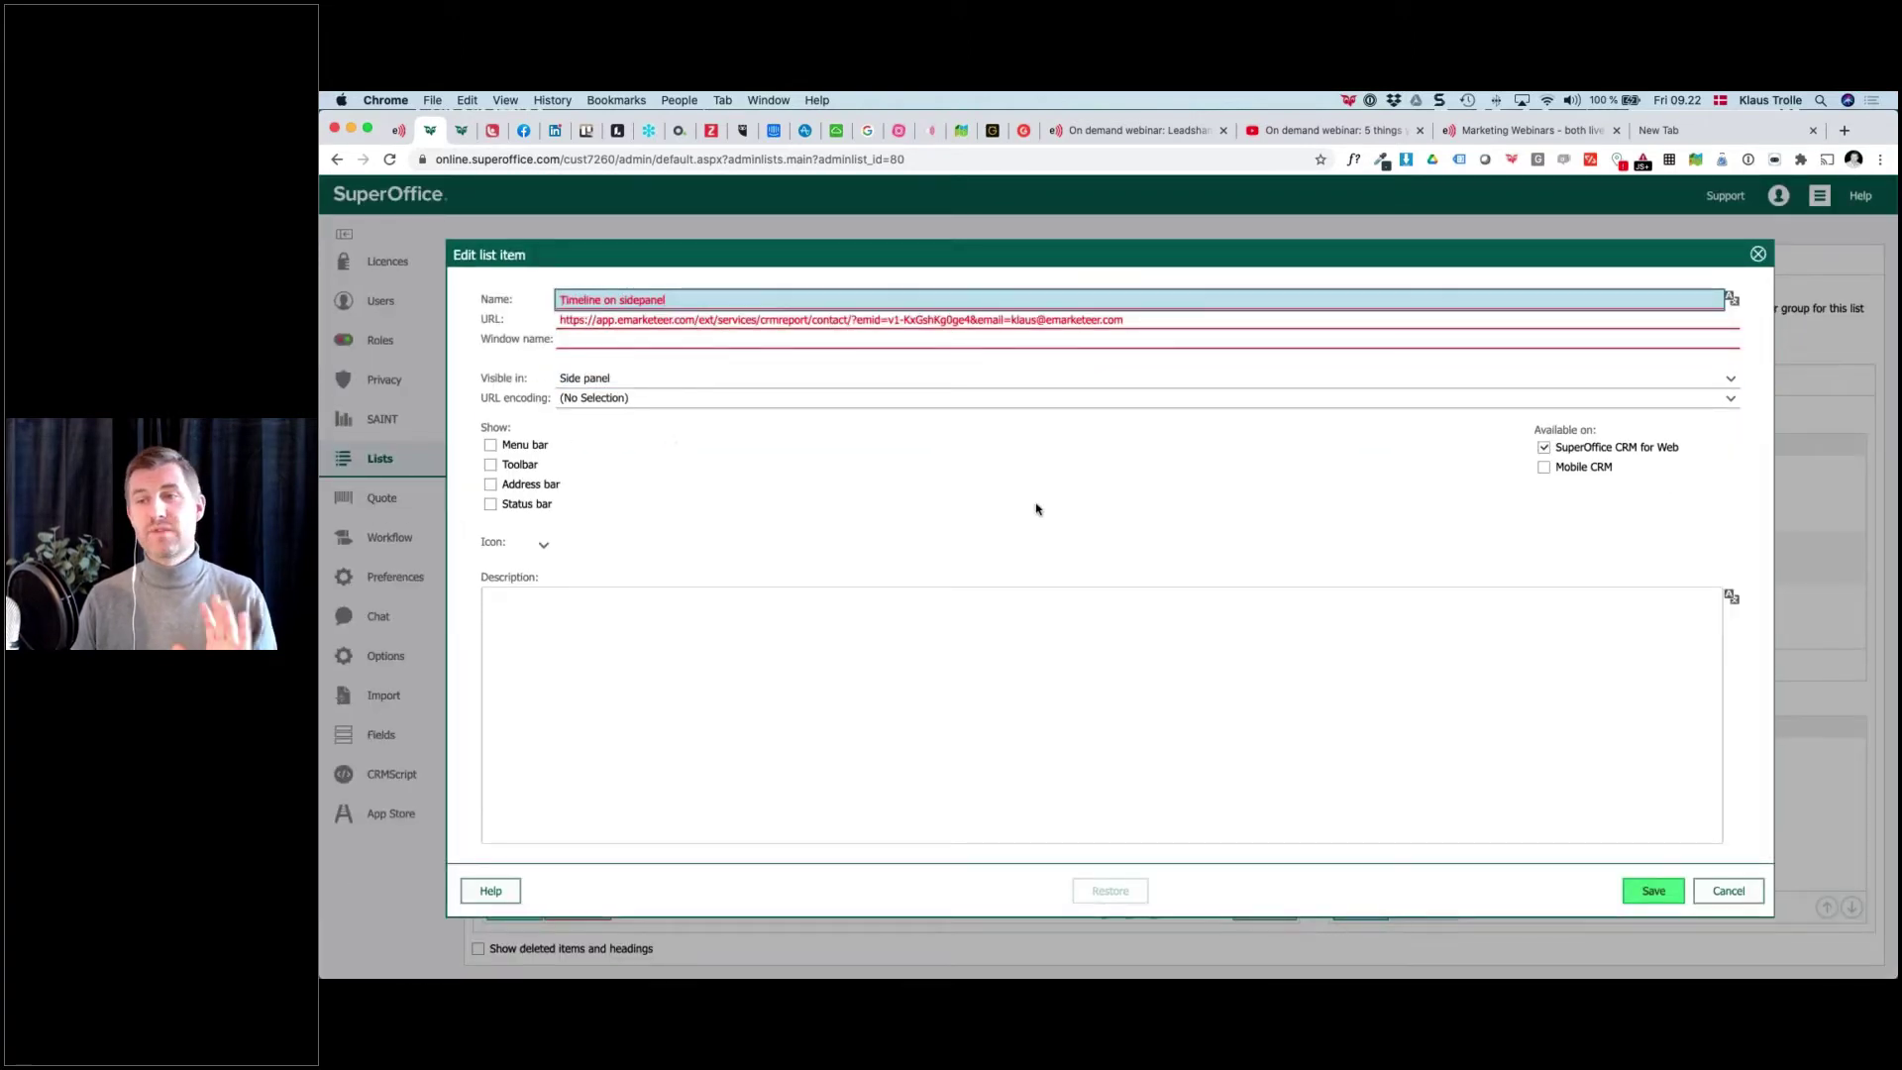
click(1728, 892)
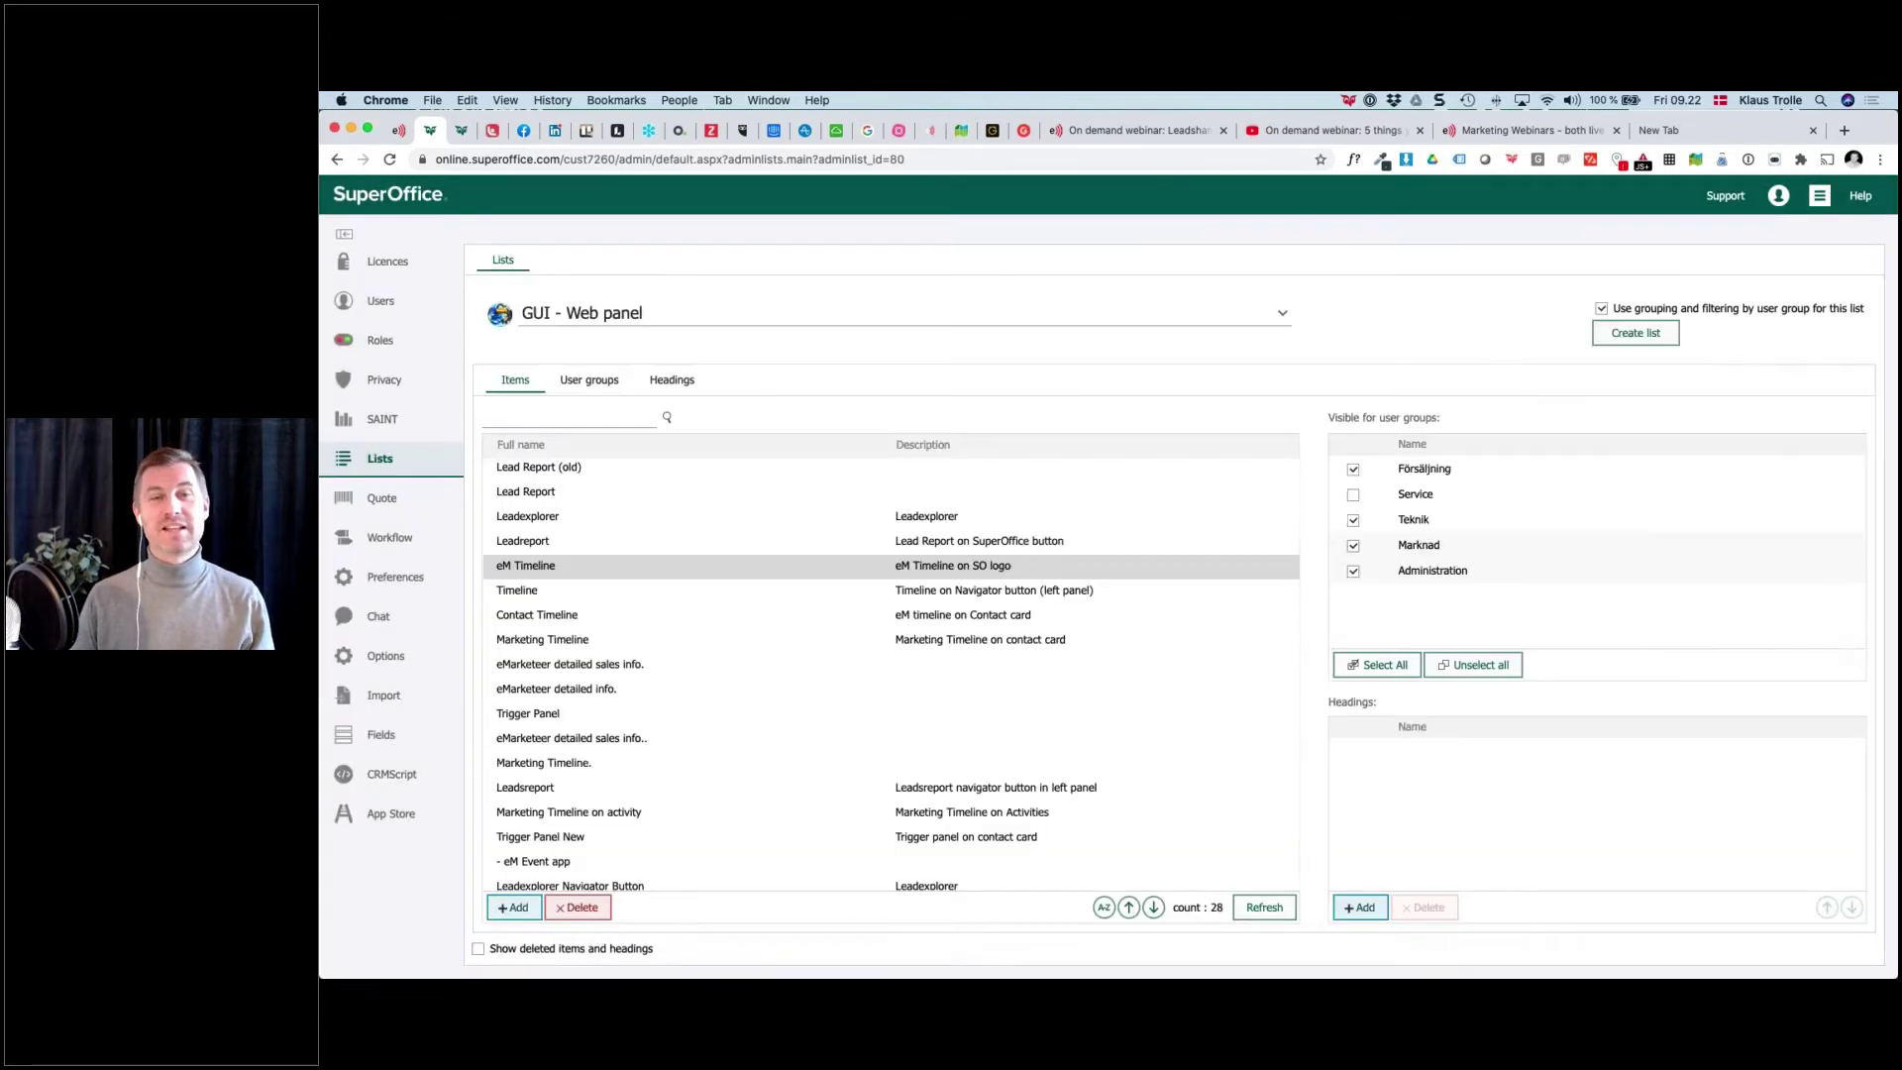
Return from the admin settings to the CRM contact card and narrow the side panel showing the mini timeline
click(1819, 195)
click(1817, 266)
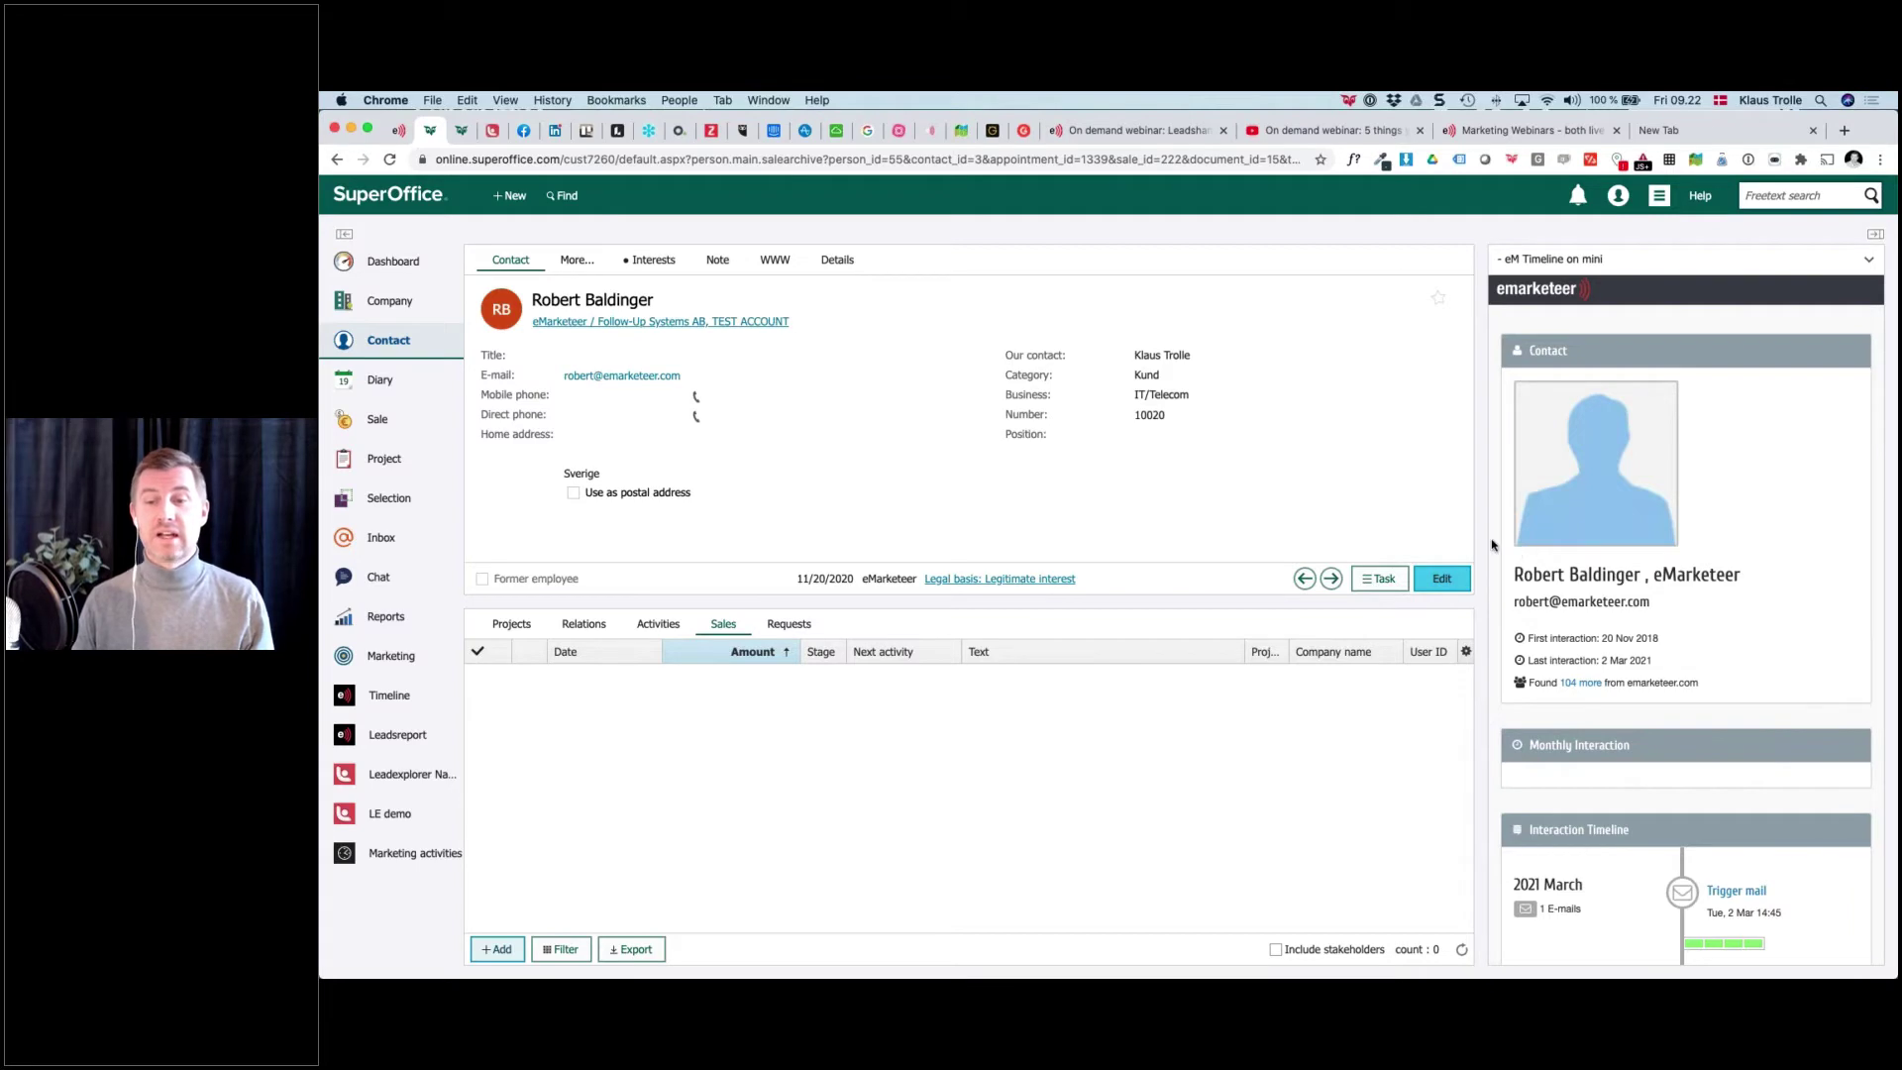
drag(1235, 559, 1521, 605)
key(super+Tab)
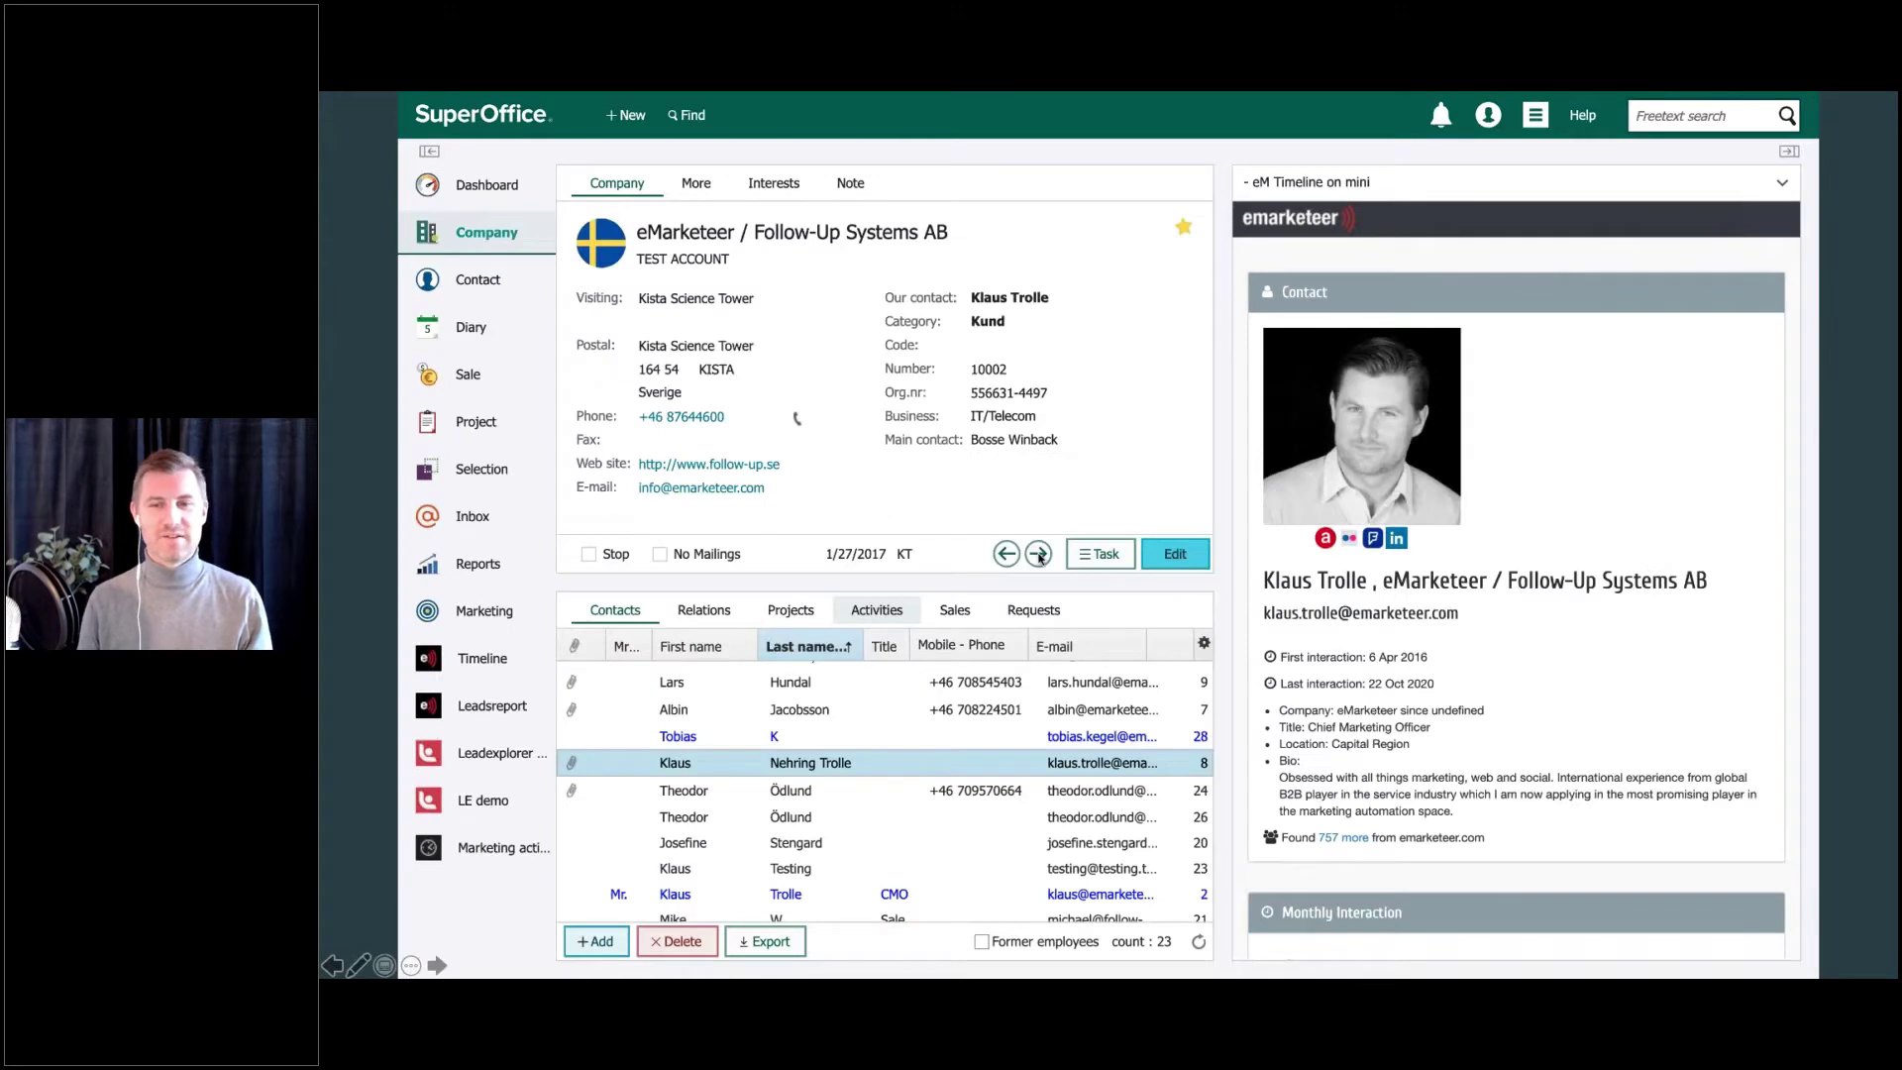
key(Right)
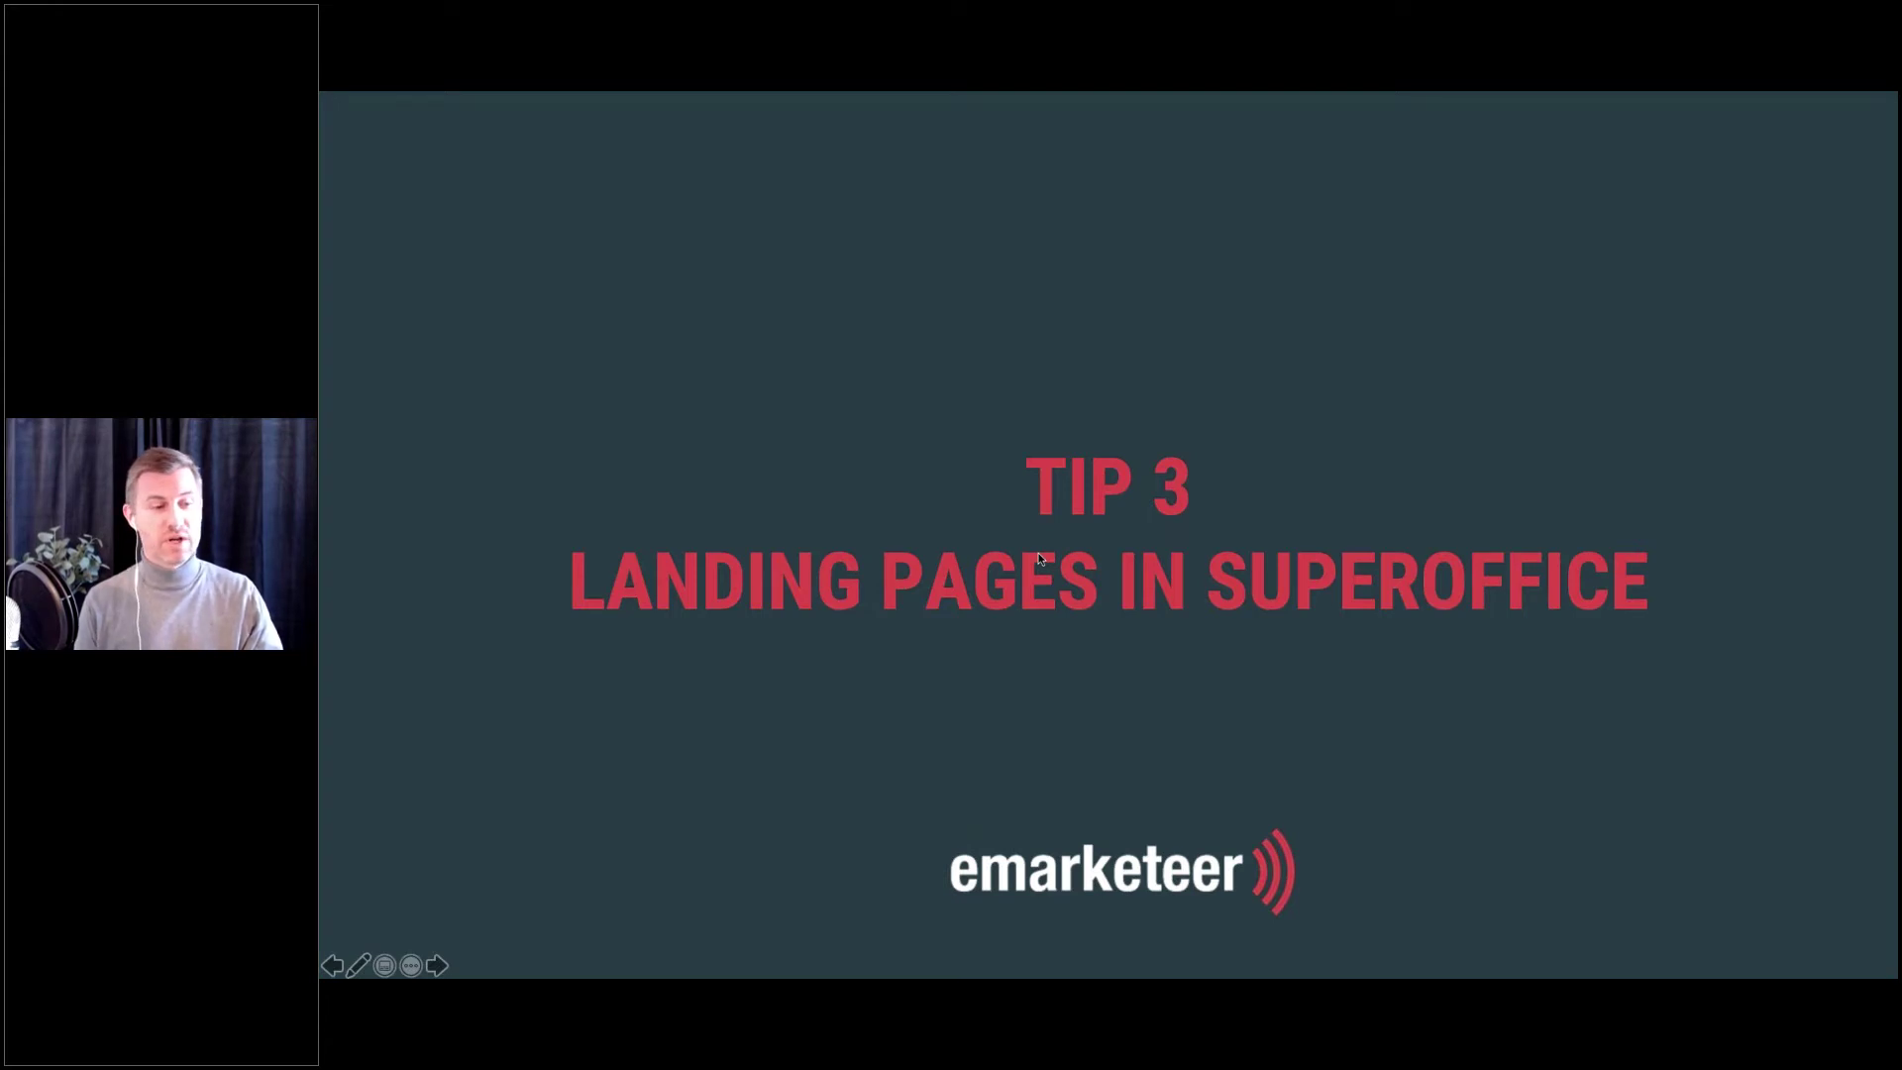
click(754, 567)
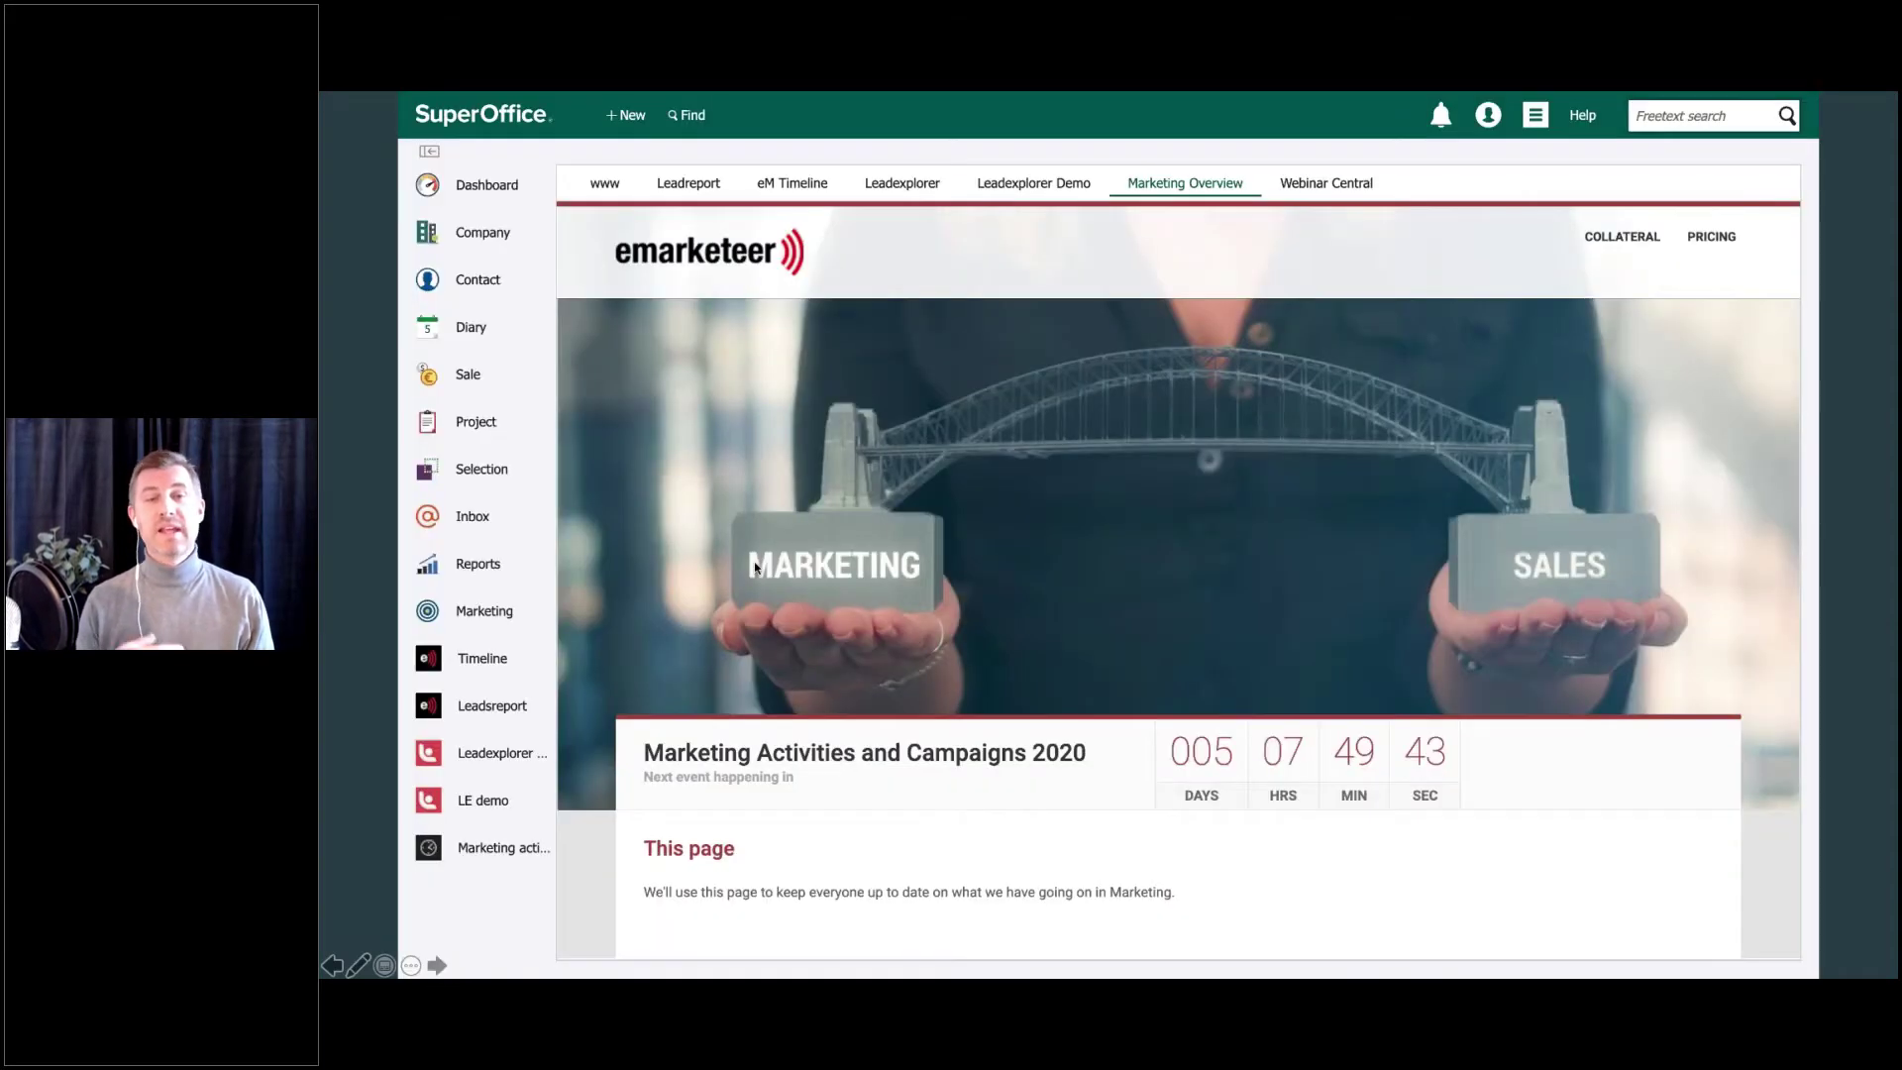
Switch back to SuperOffice, open the Marketing activities page, and review its countdown and Event Schedule 2020
key(super+Tab)
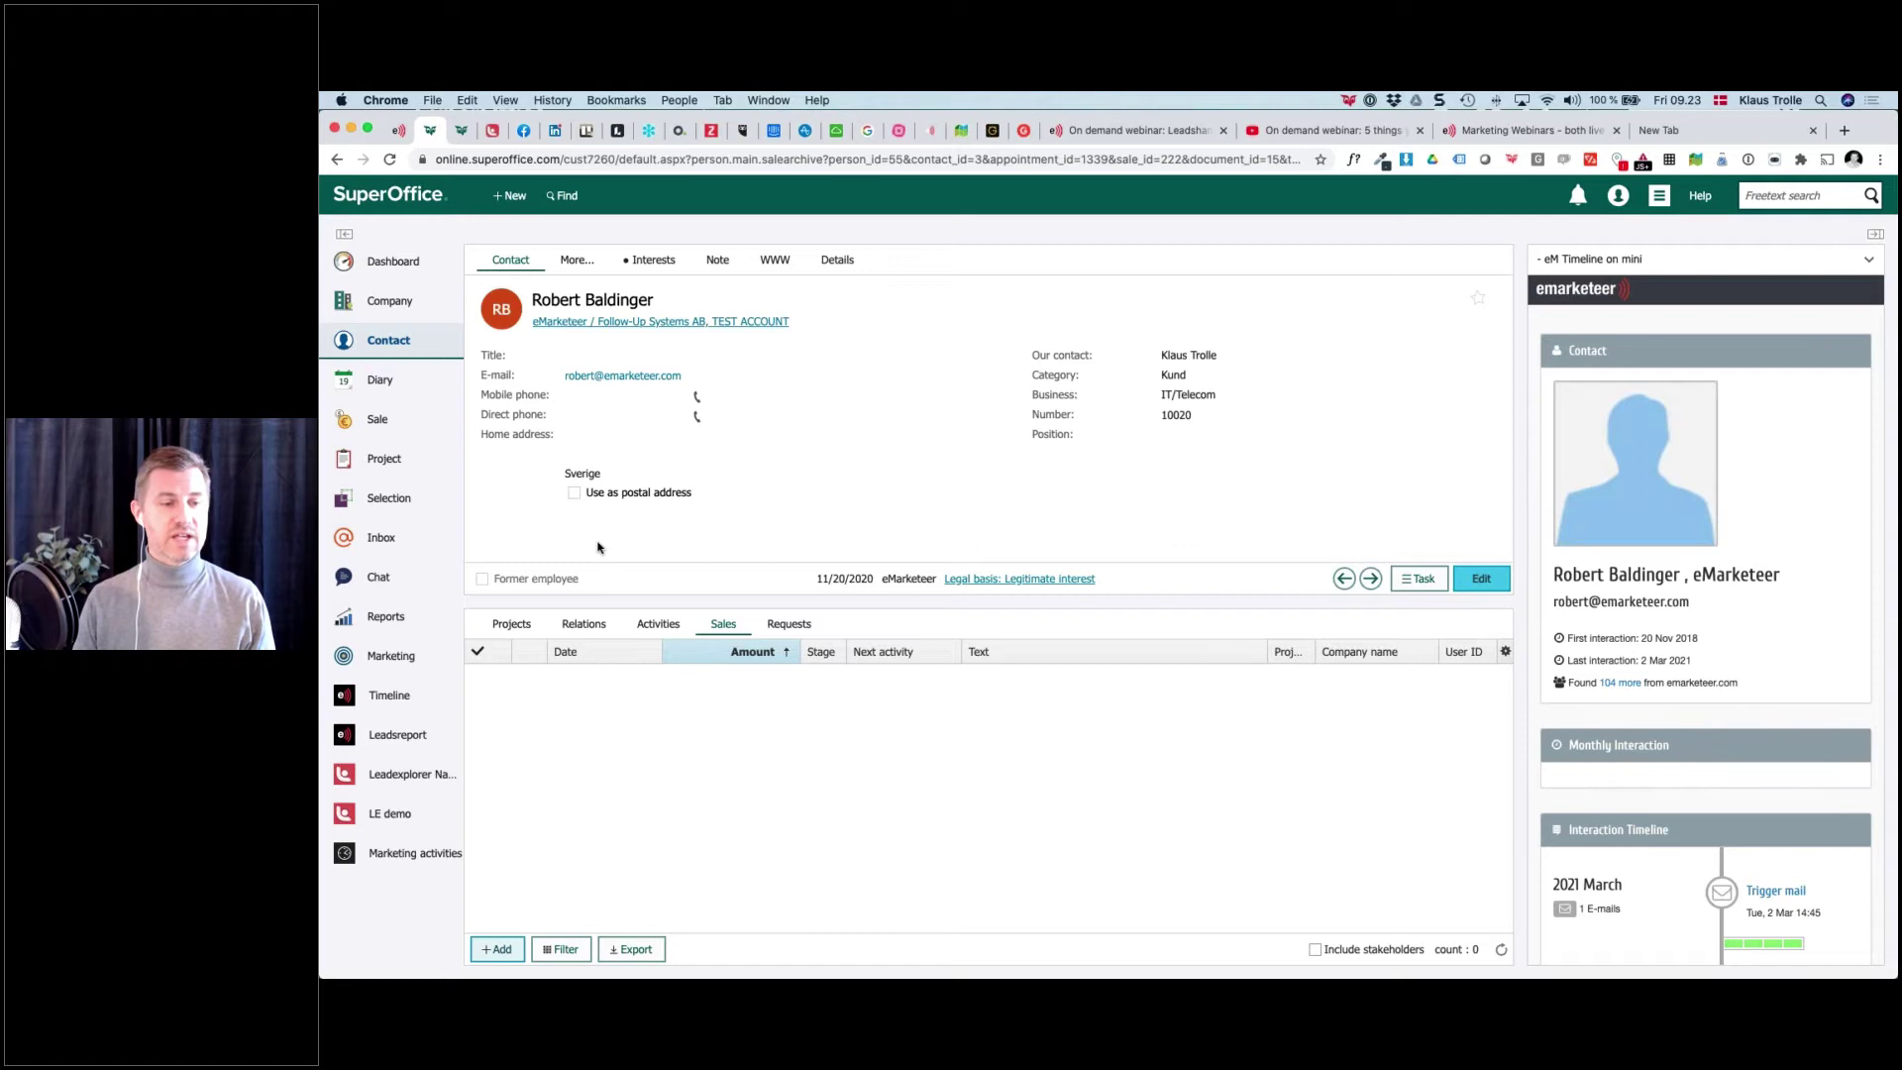
click(397, 858)
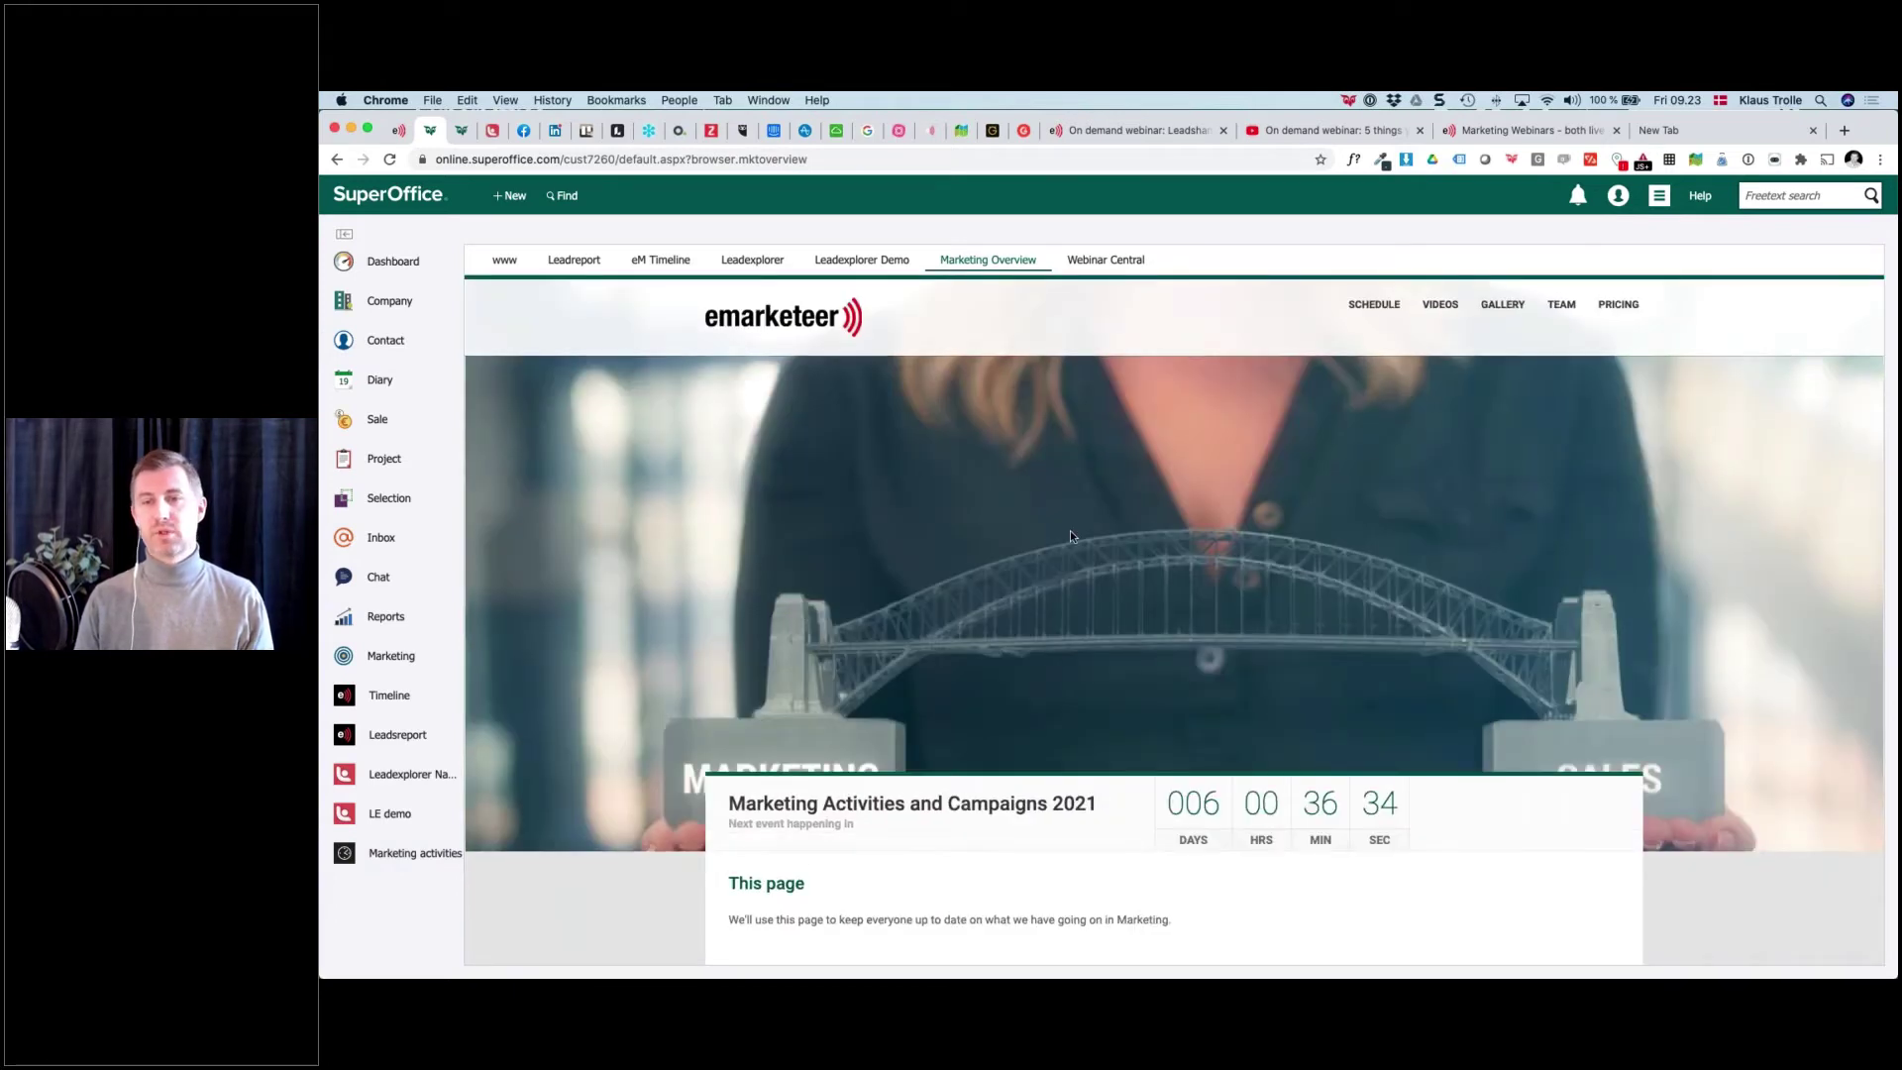
scroll(1070, 535, down, 2)
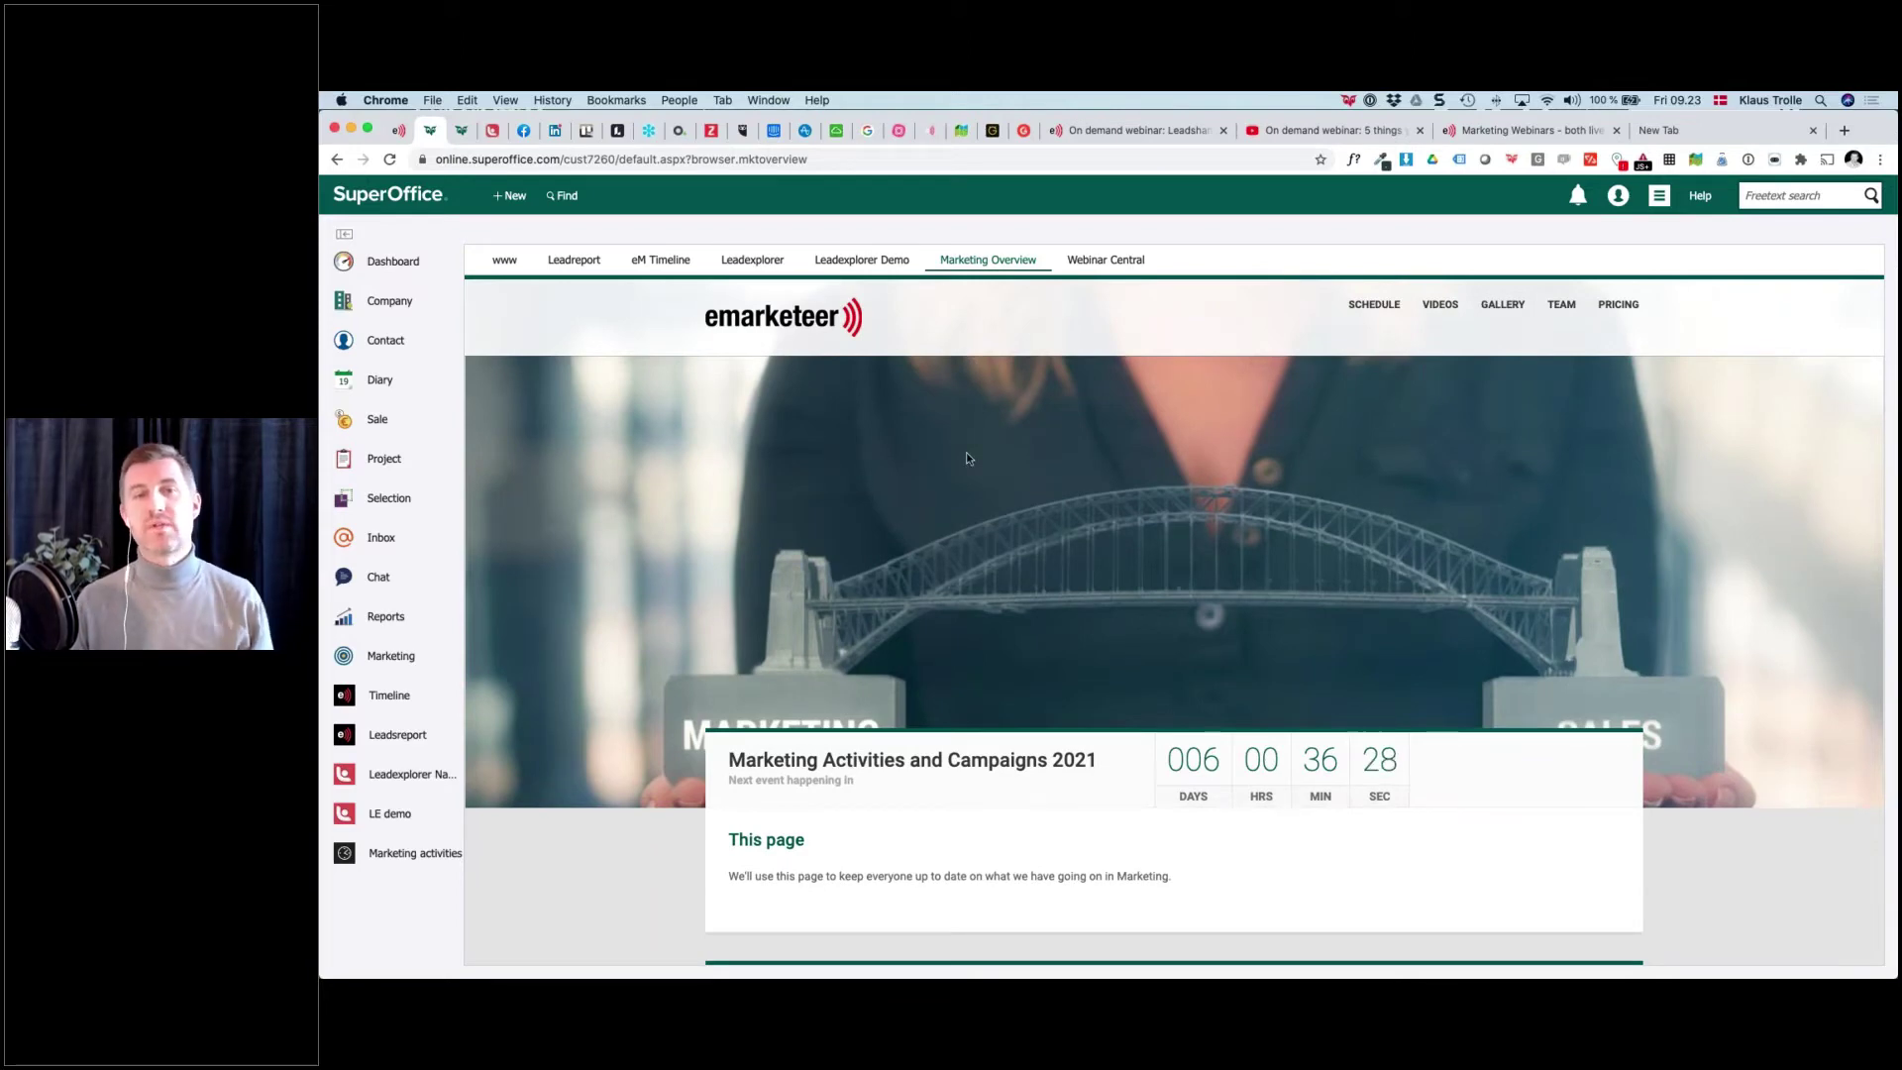
scroll(968, 457, down, 1)
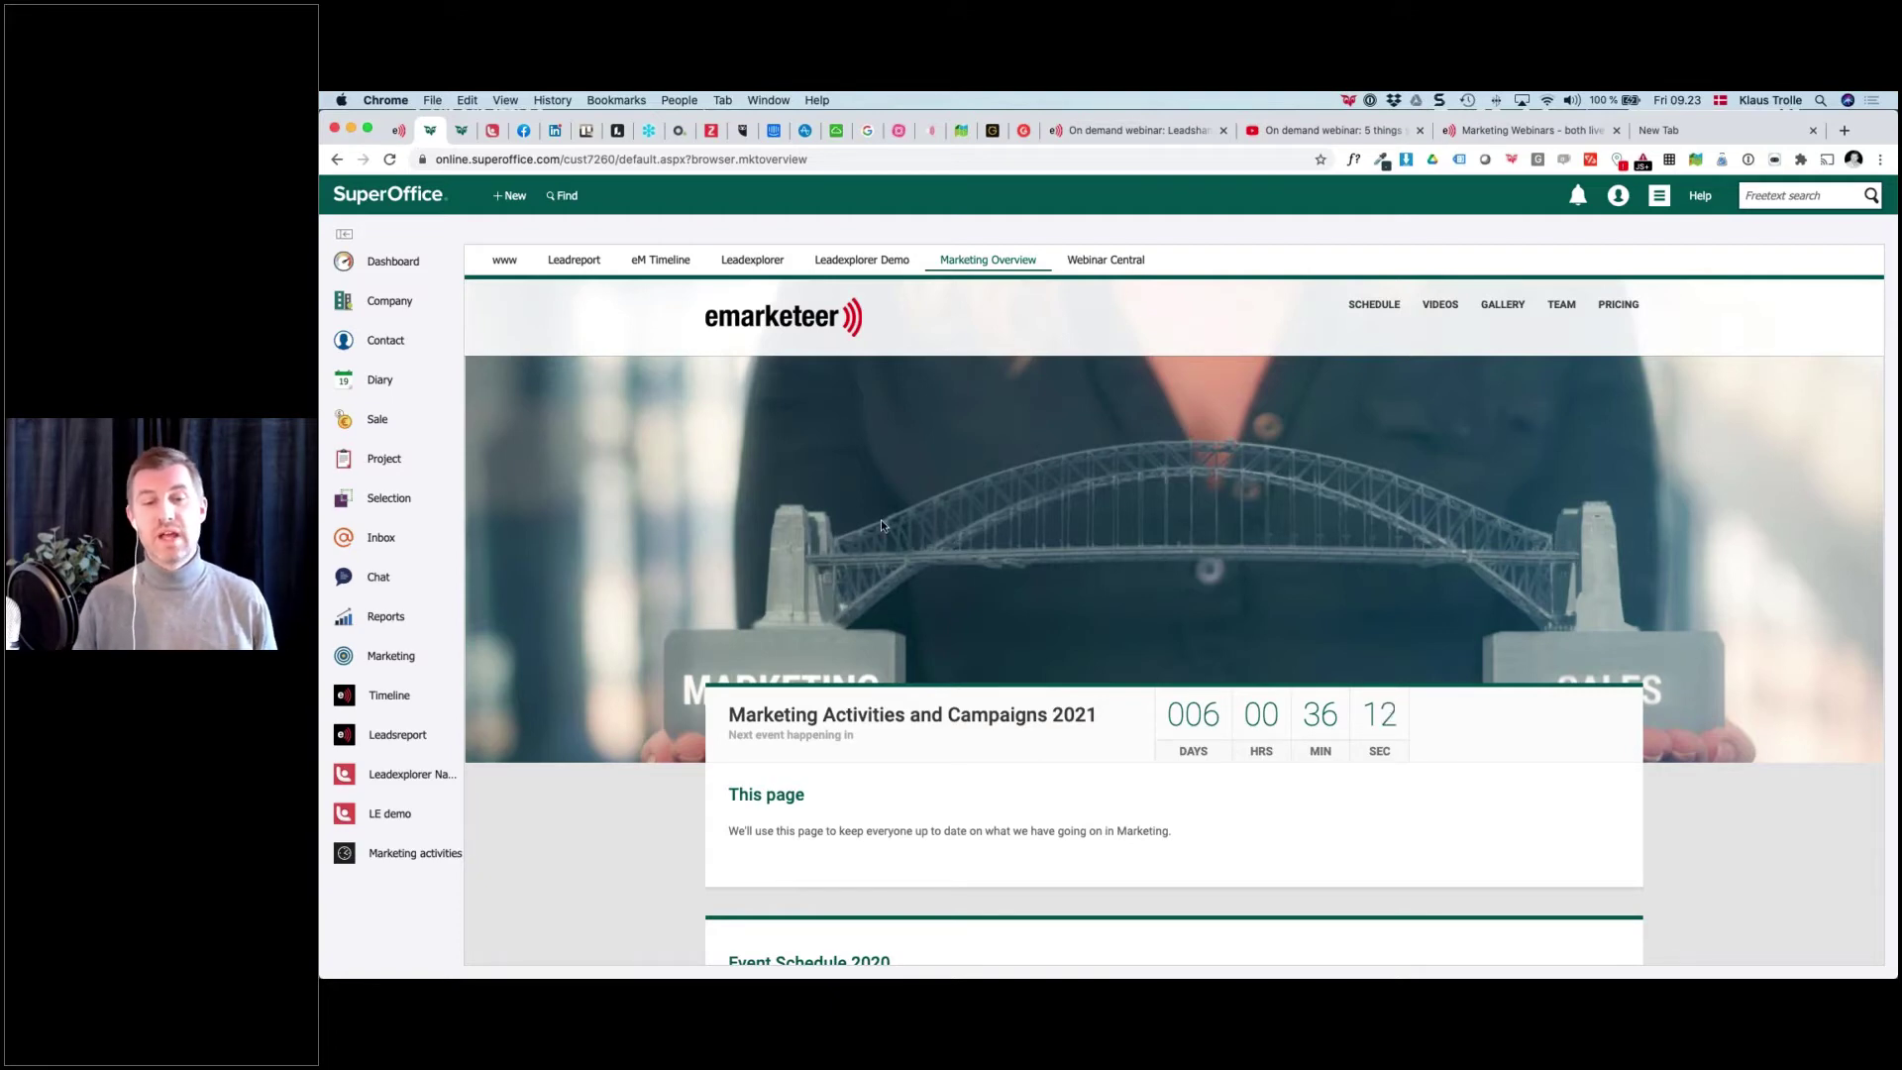
scroll(881, 522, down, 1)
scroll(882, 519, down, 1)
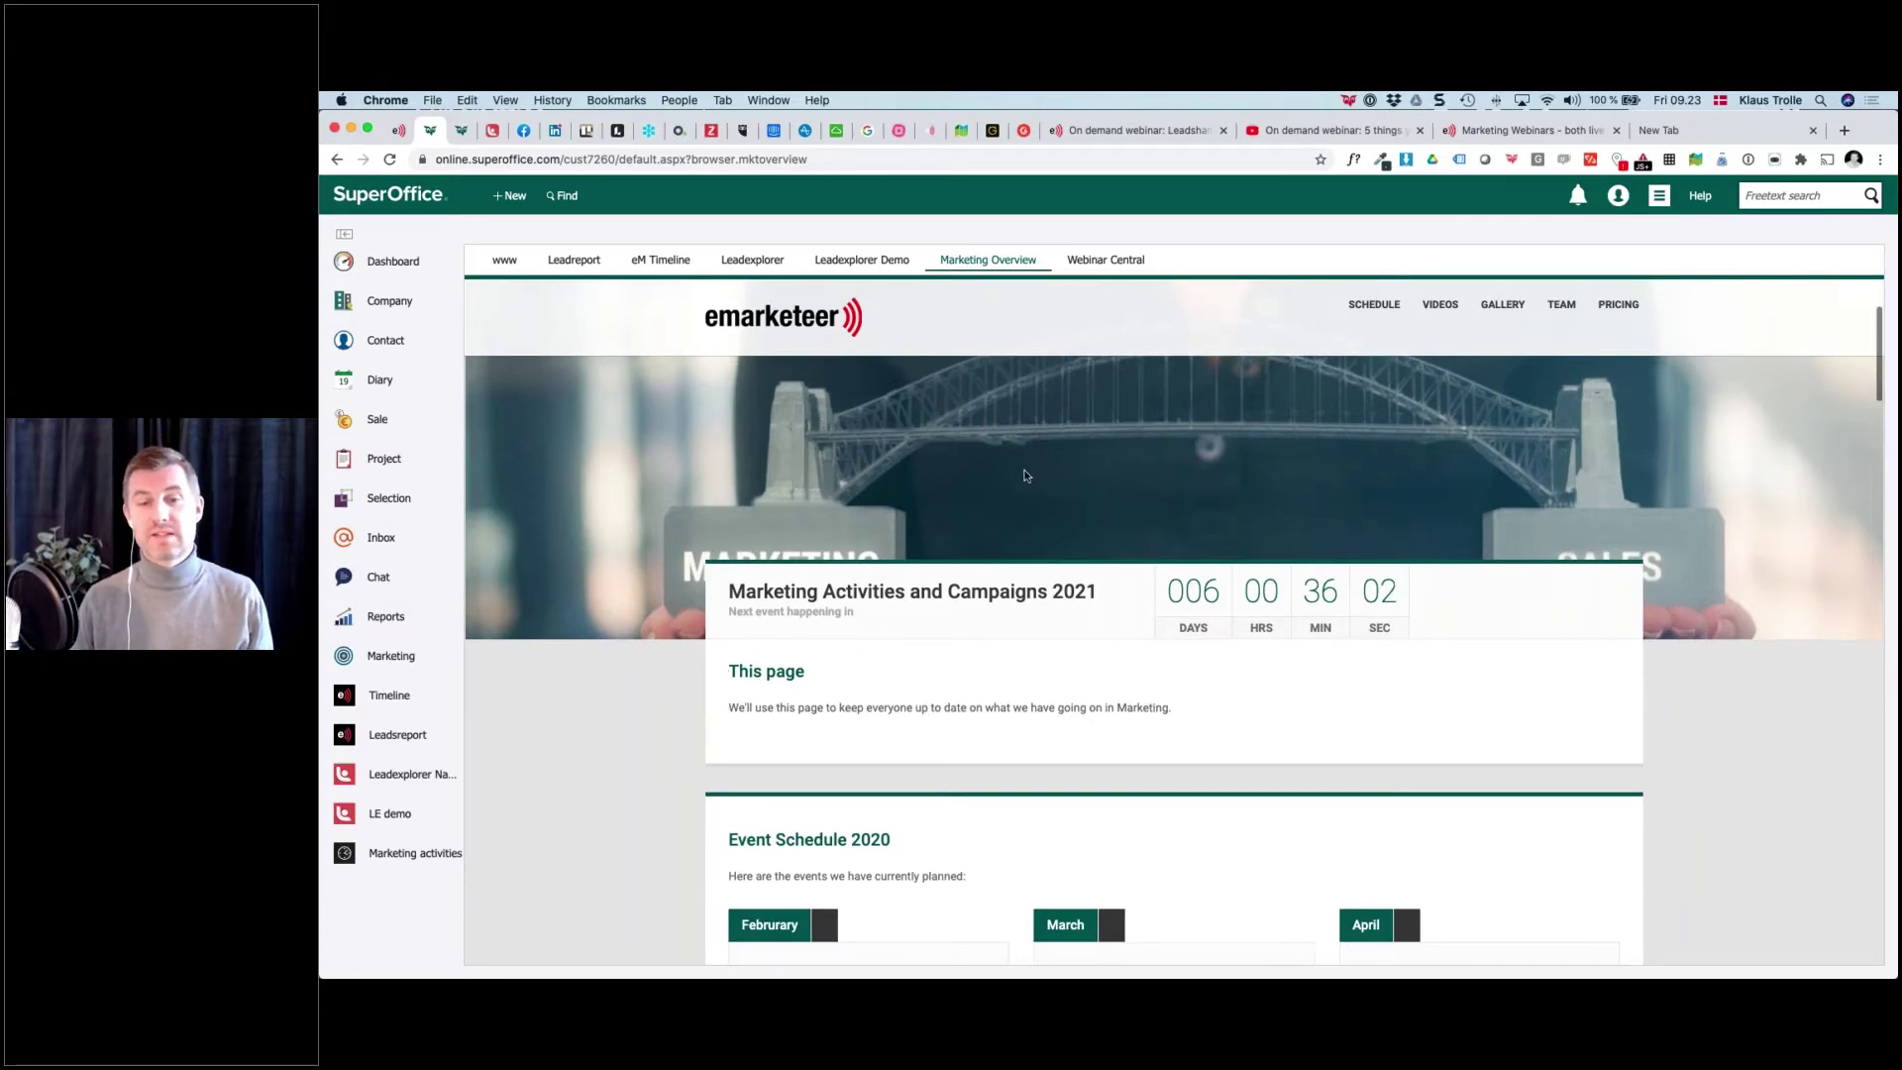
scroll(1236, 584, down, 1)
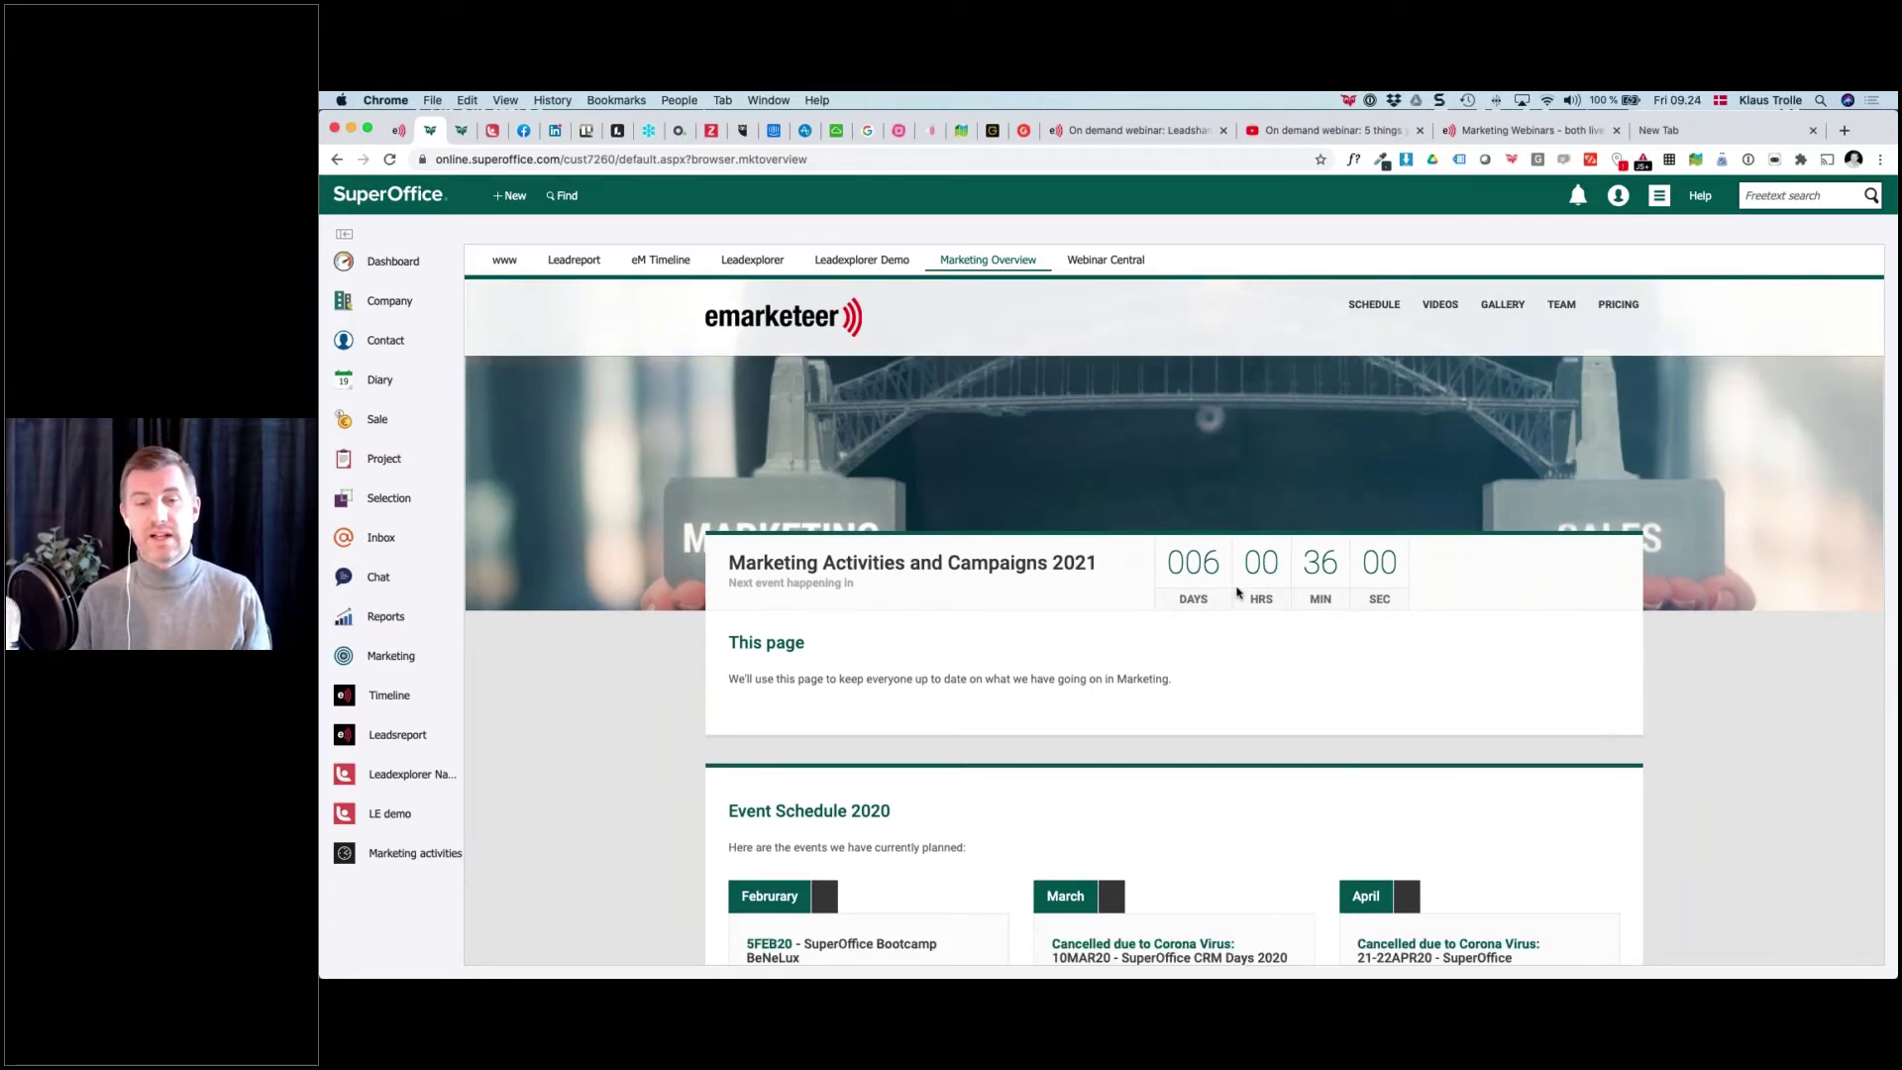
scroll(1253, 575, down, 5)
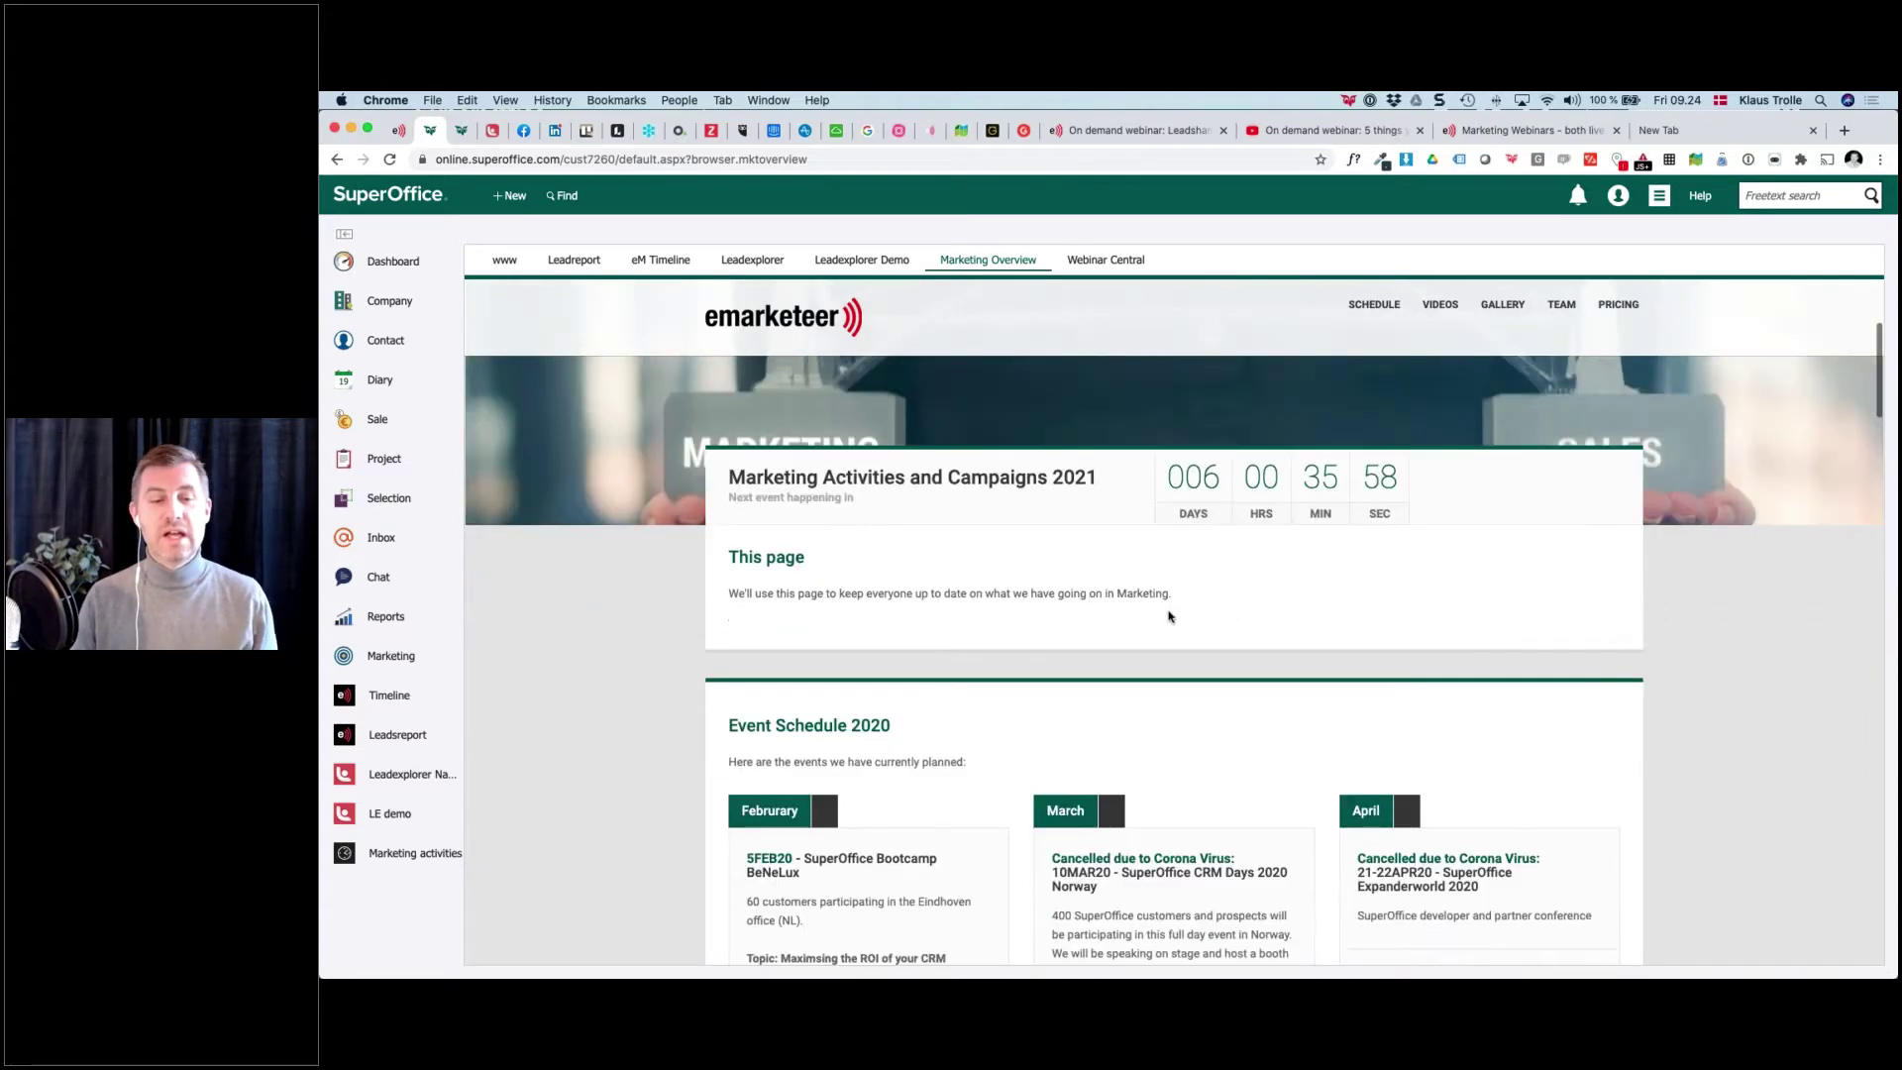
scroll(1008, 639, down, 2)
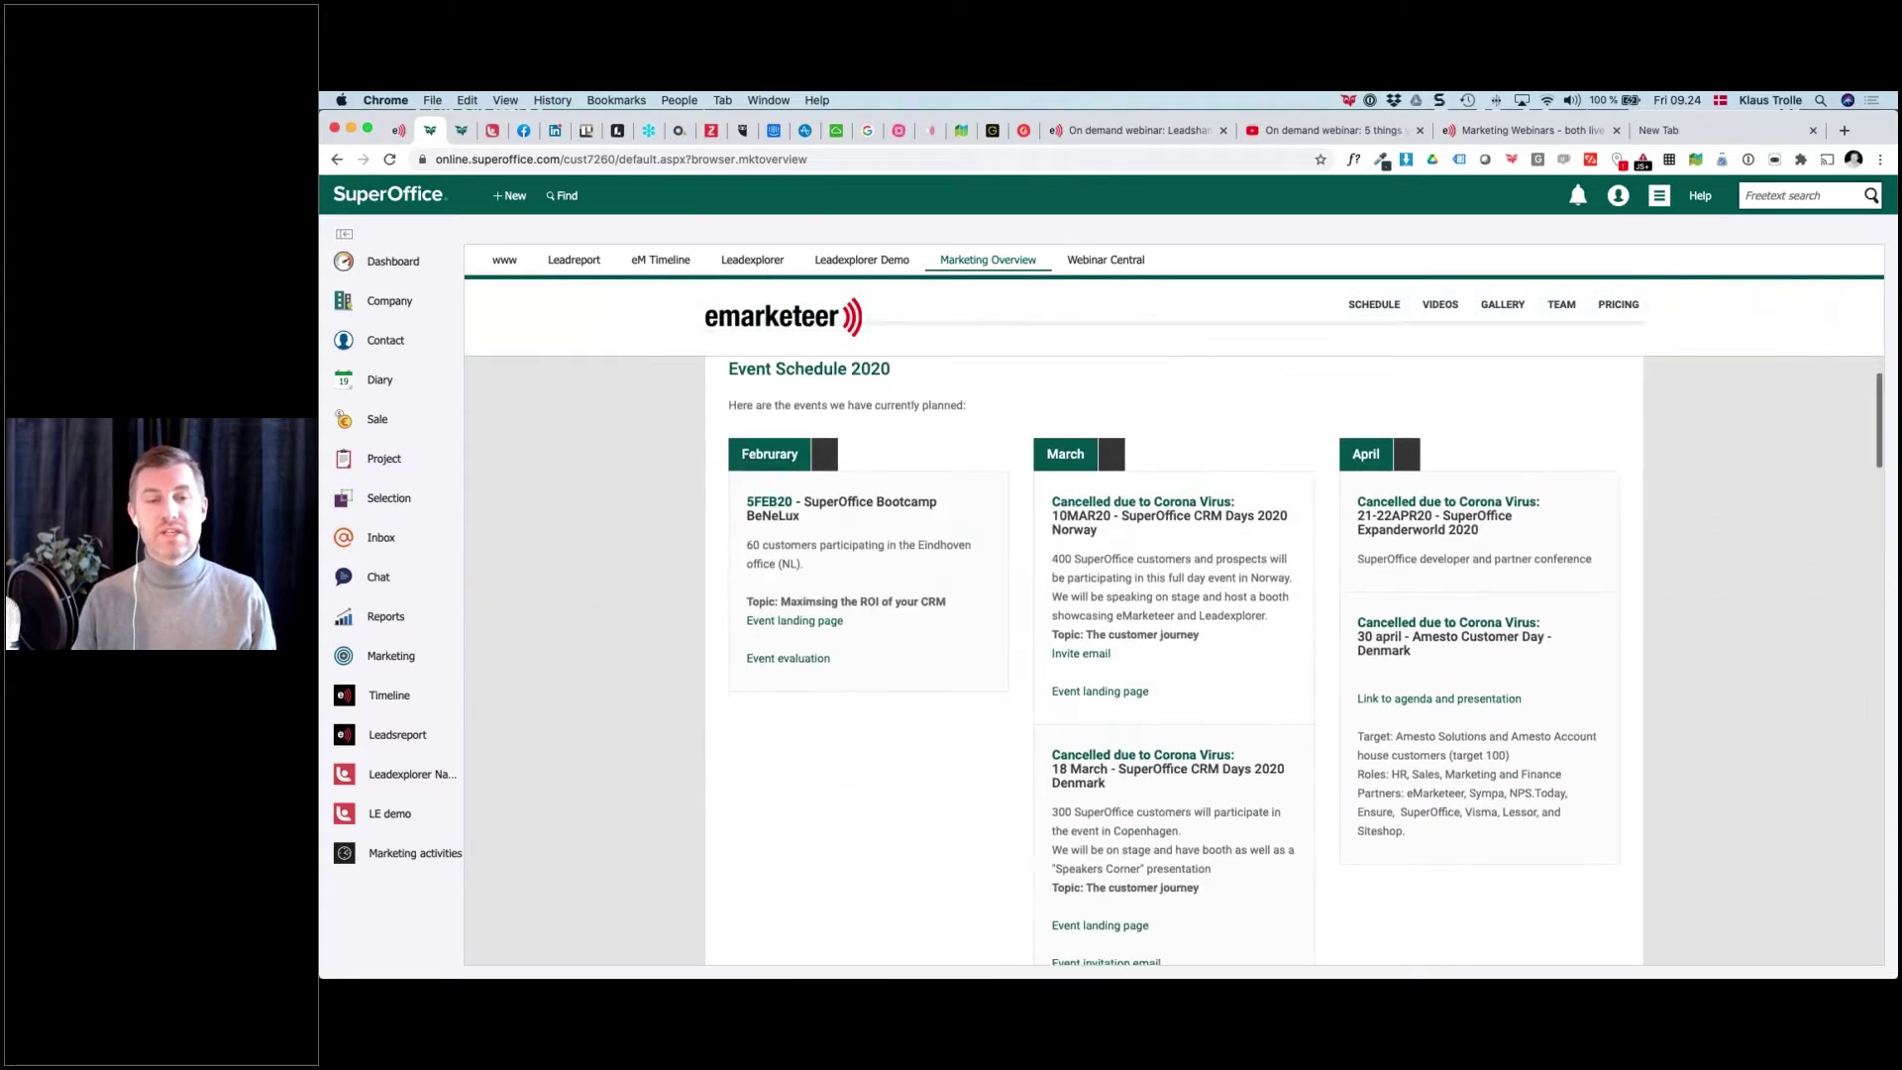
scroll(1356, 602, down, 1)
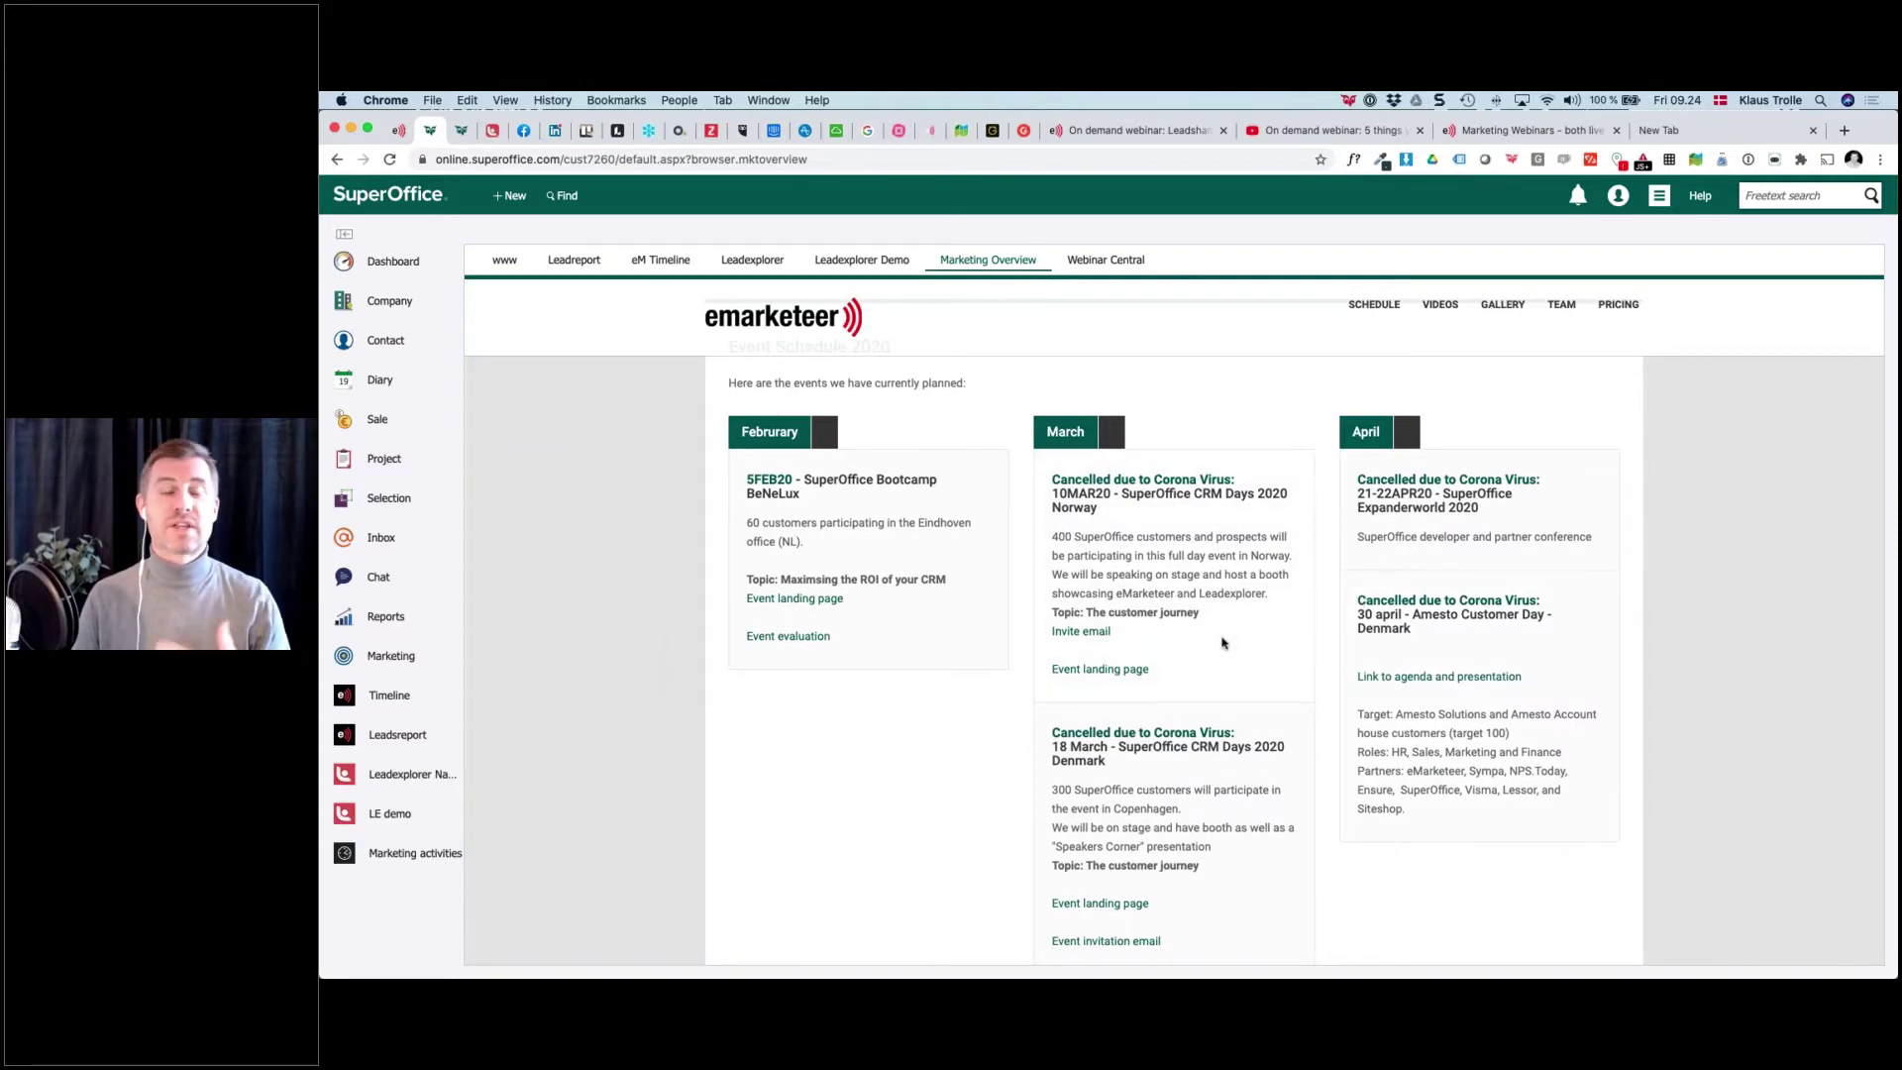
scroll(1221, 643, down, 3)
scroll(1169, 629, up, 2)
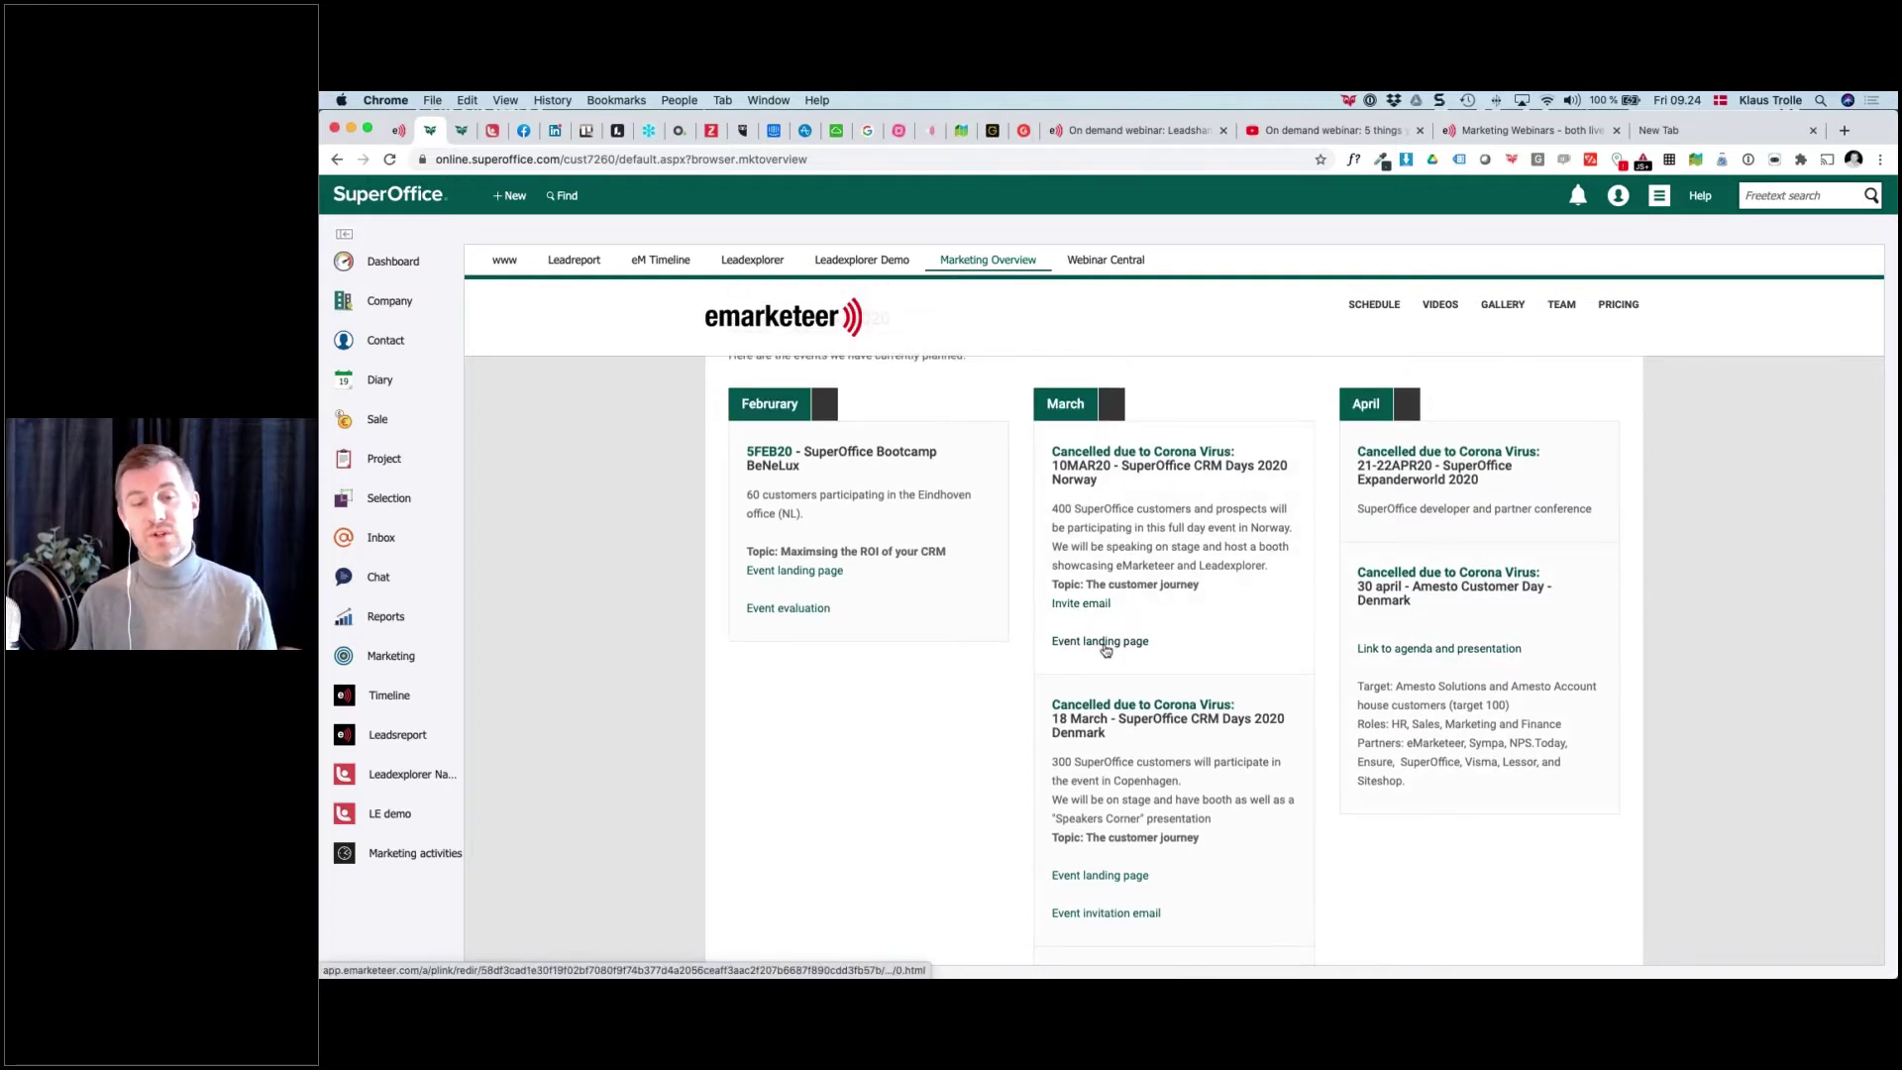
Play the first webinar, "Leadshantering för SuperOffice CRM (Svenska)", from the Video Playlist's webinar list and pause it
scroll(1105, 649, down, 10)
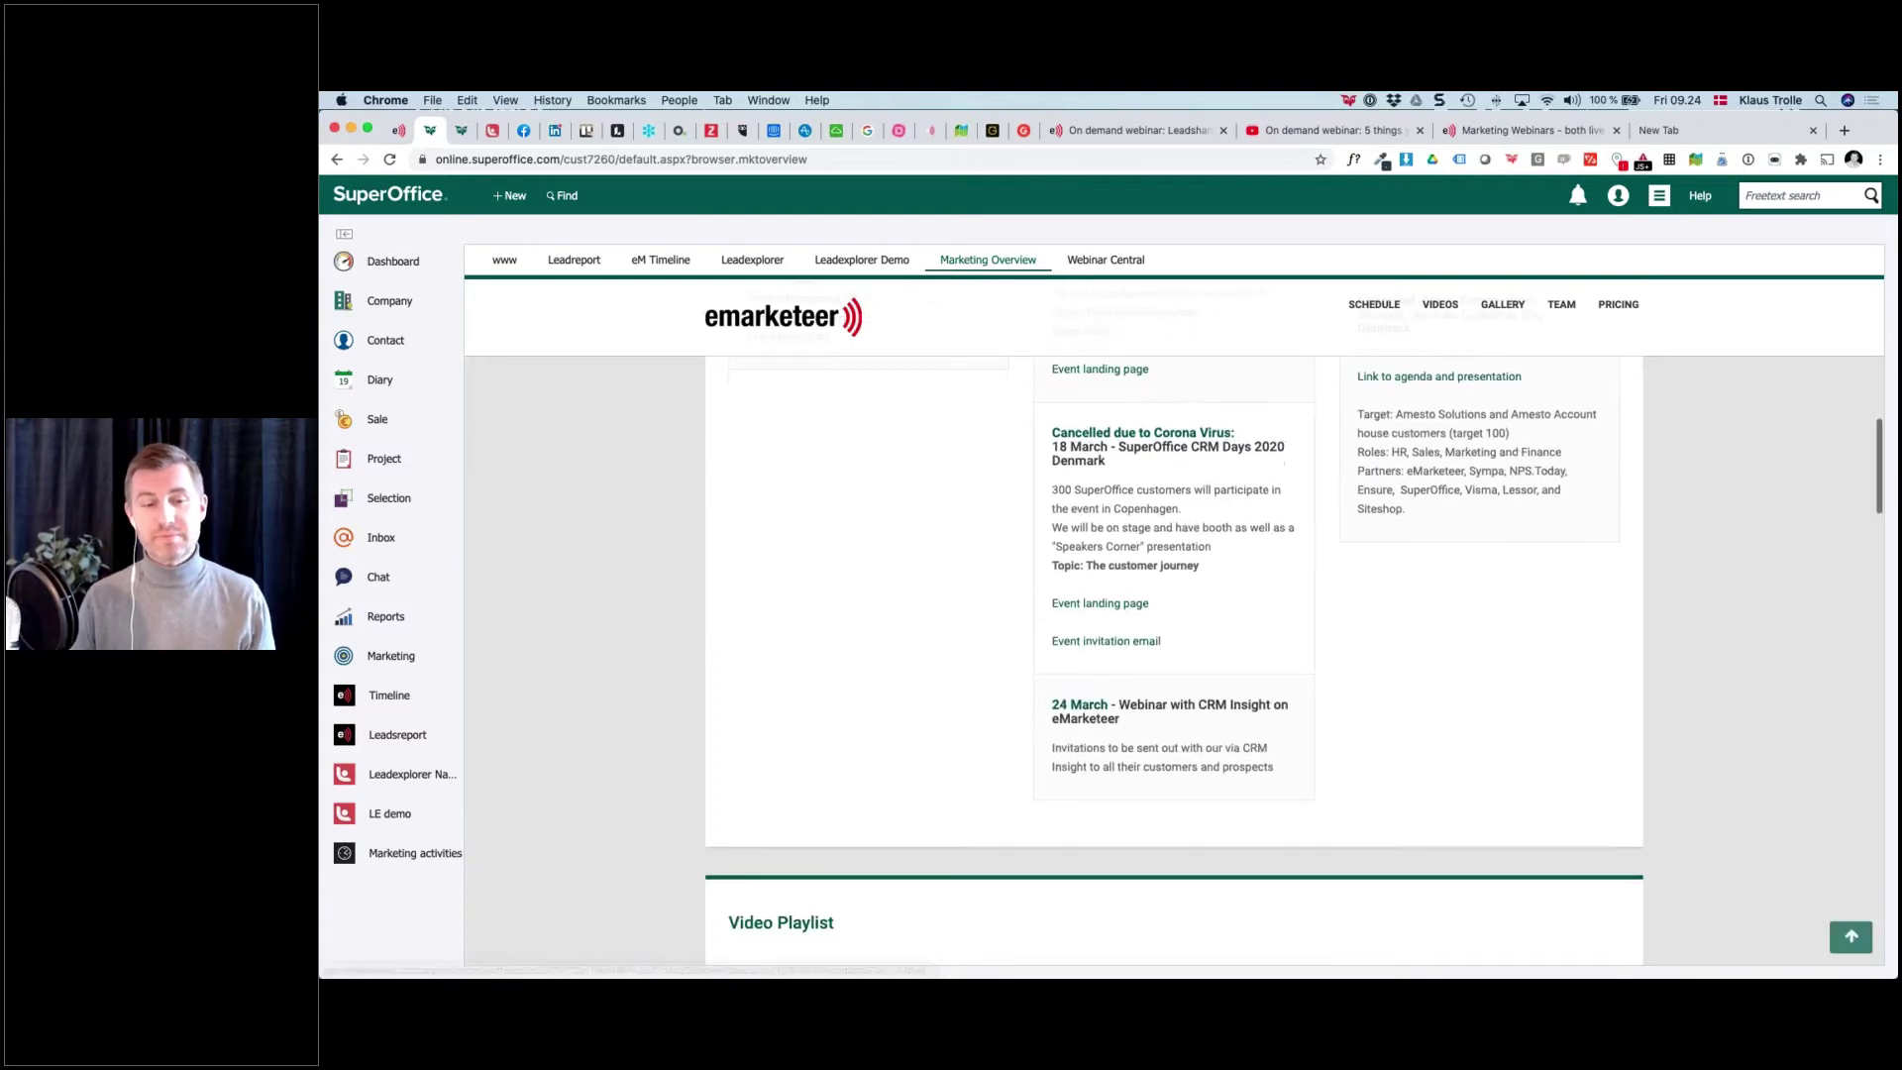
scroll(1211, 738, down, 1)
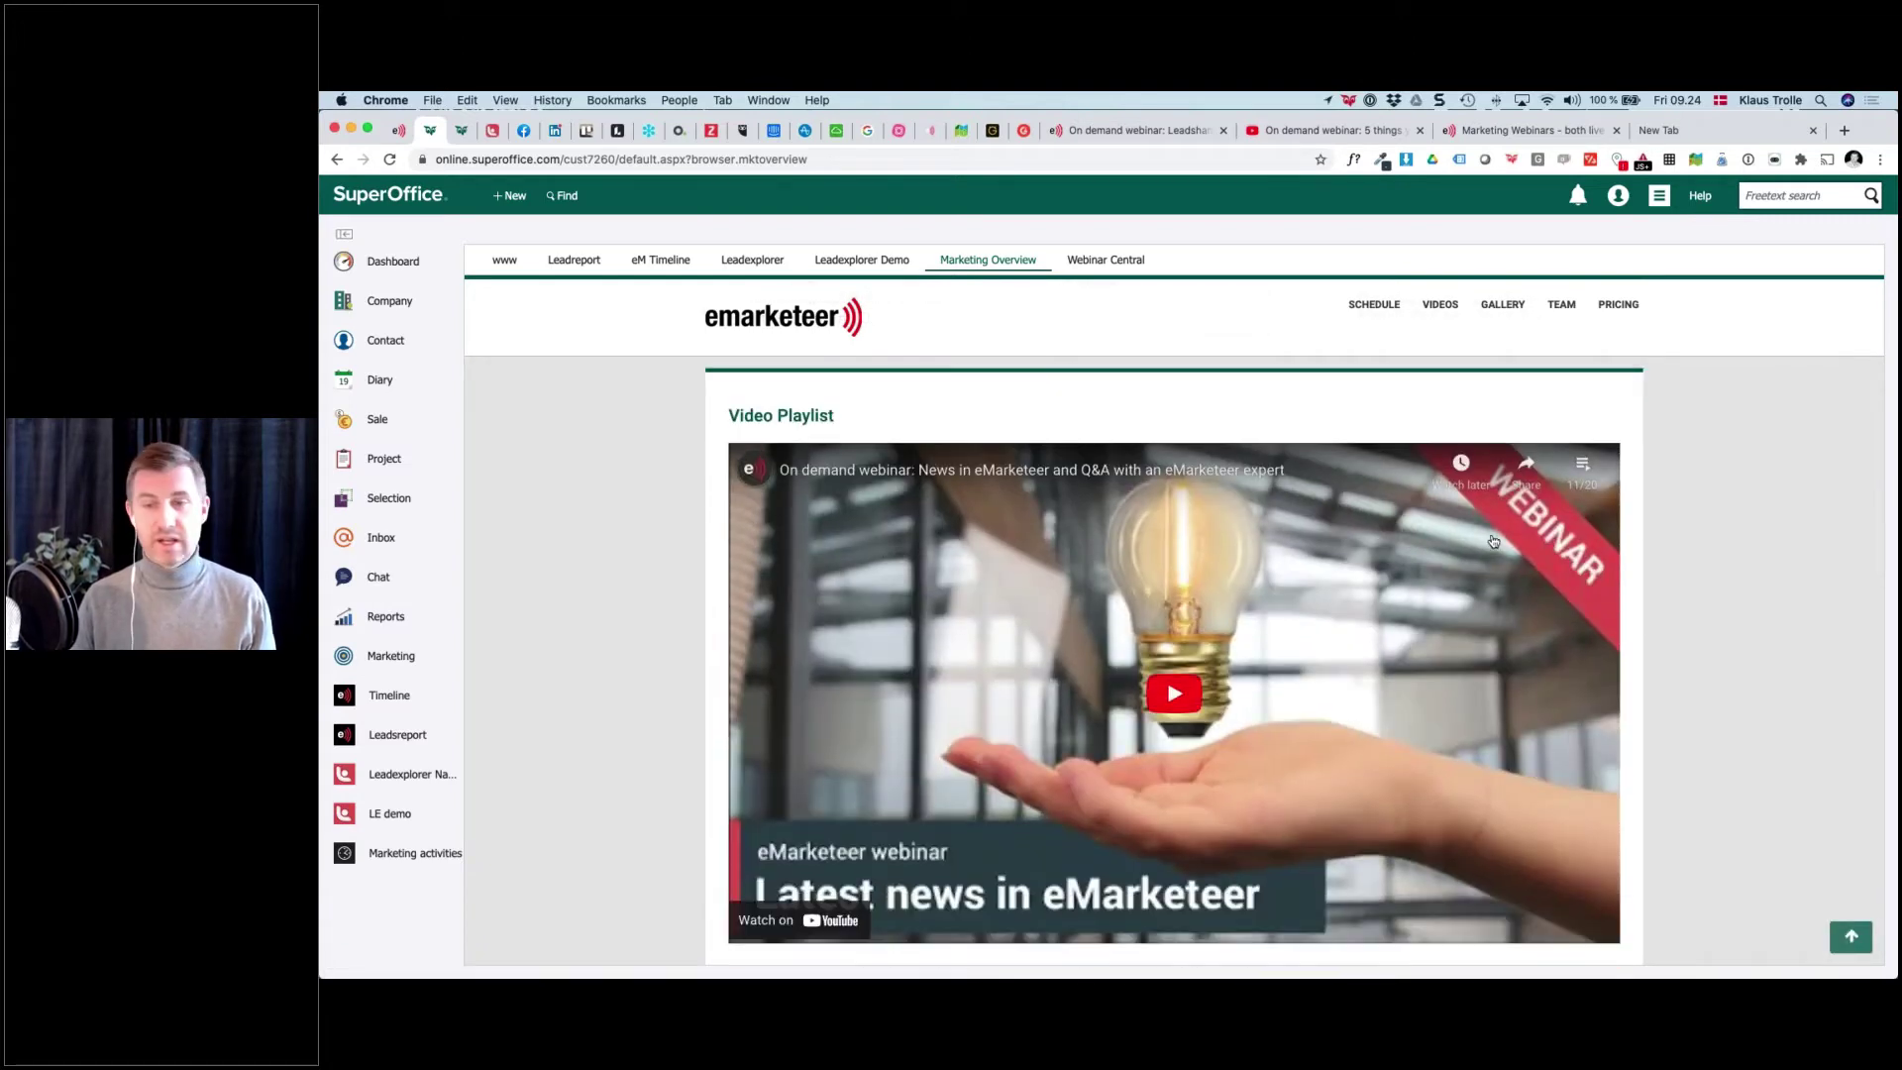
scroll(1211, 738, down, 1)
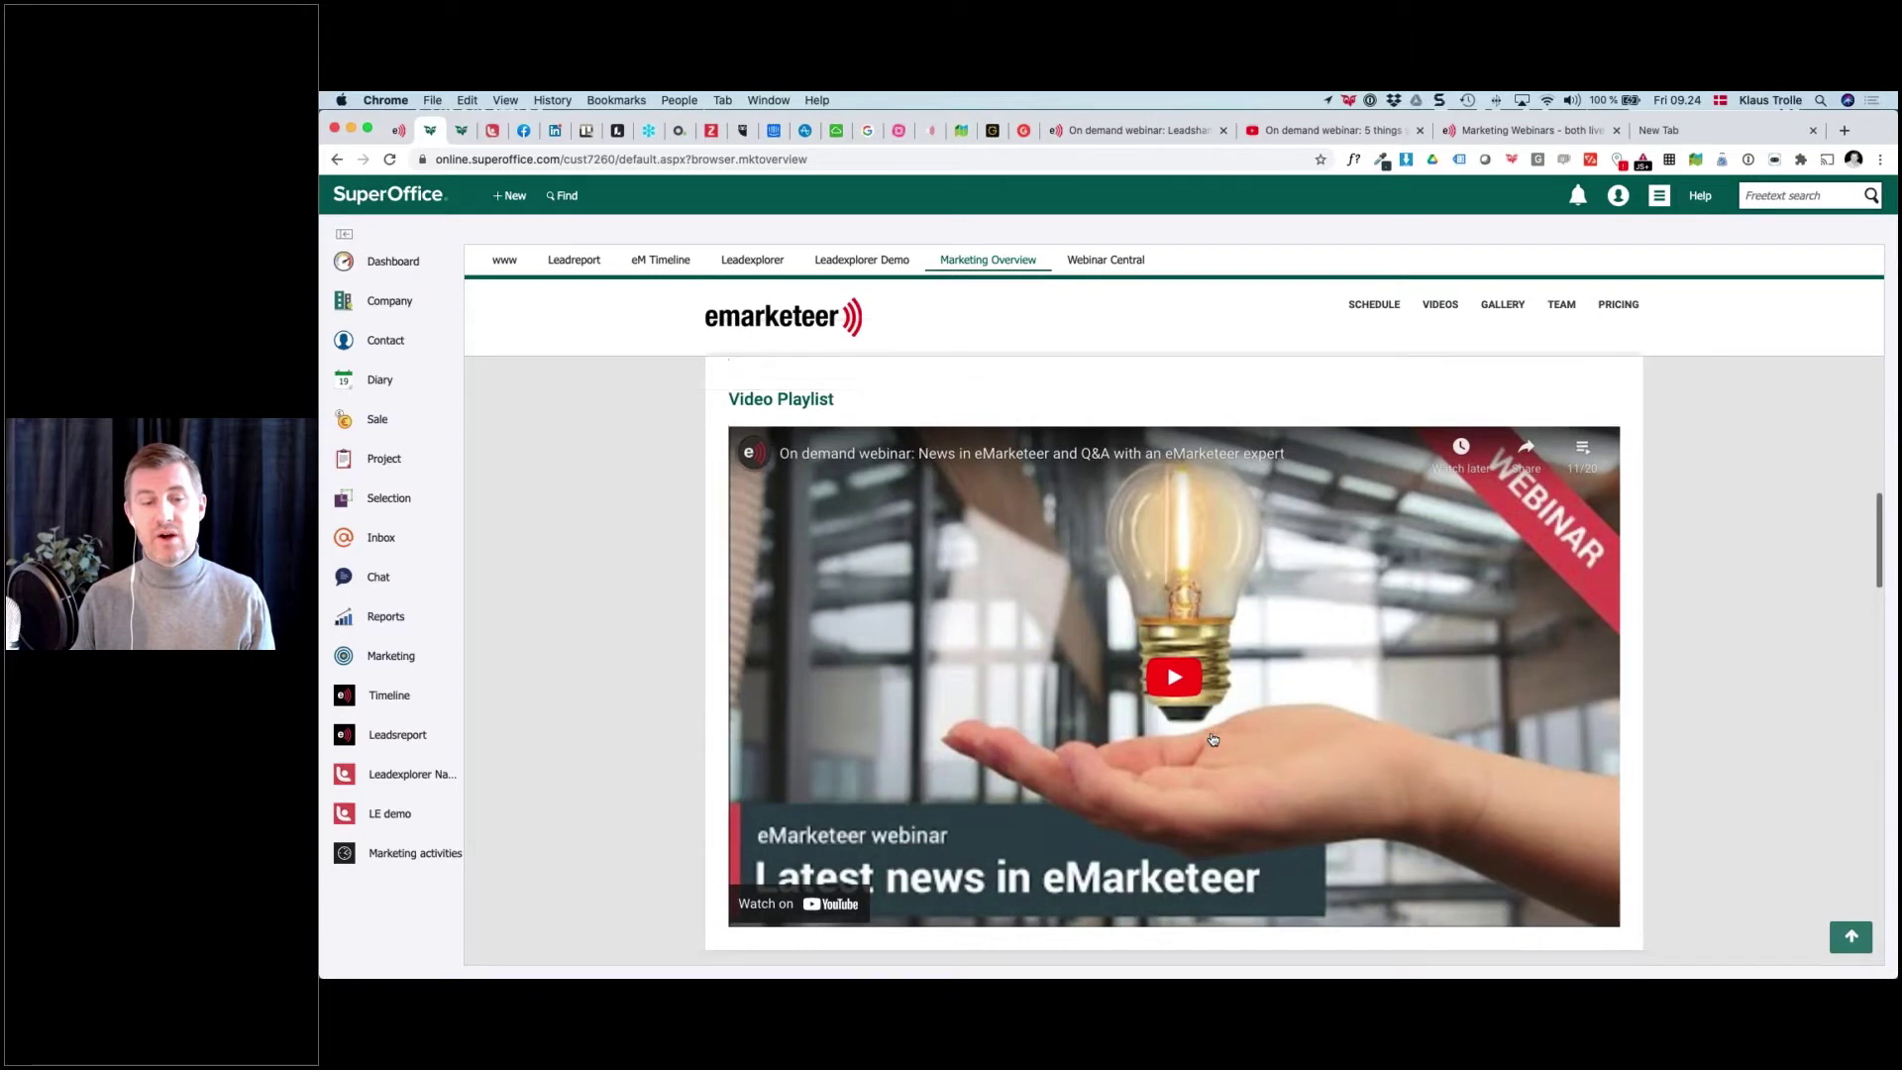
click(1582, 450)
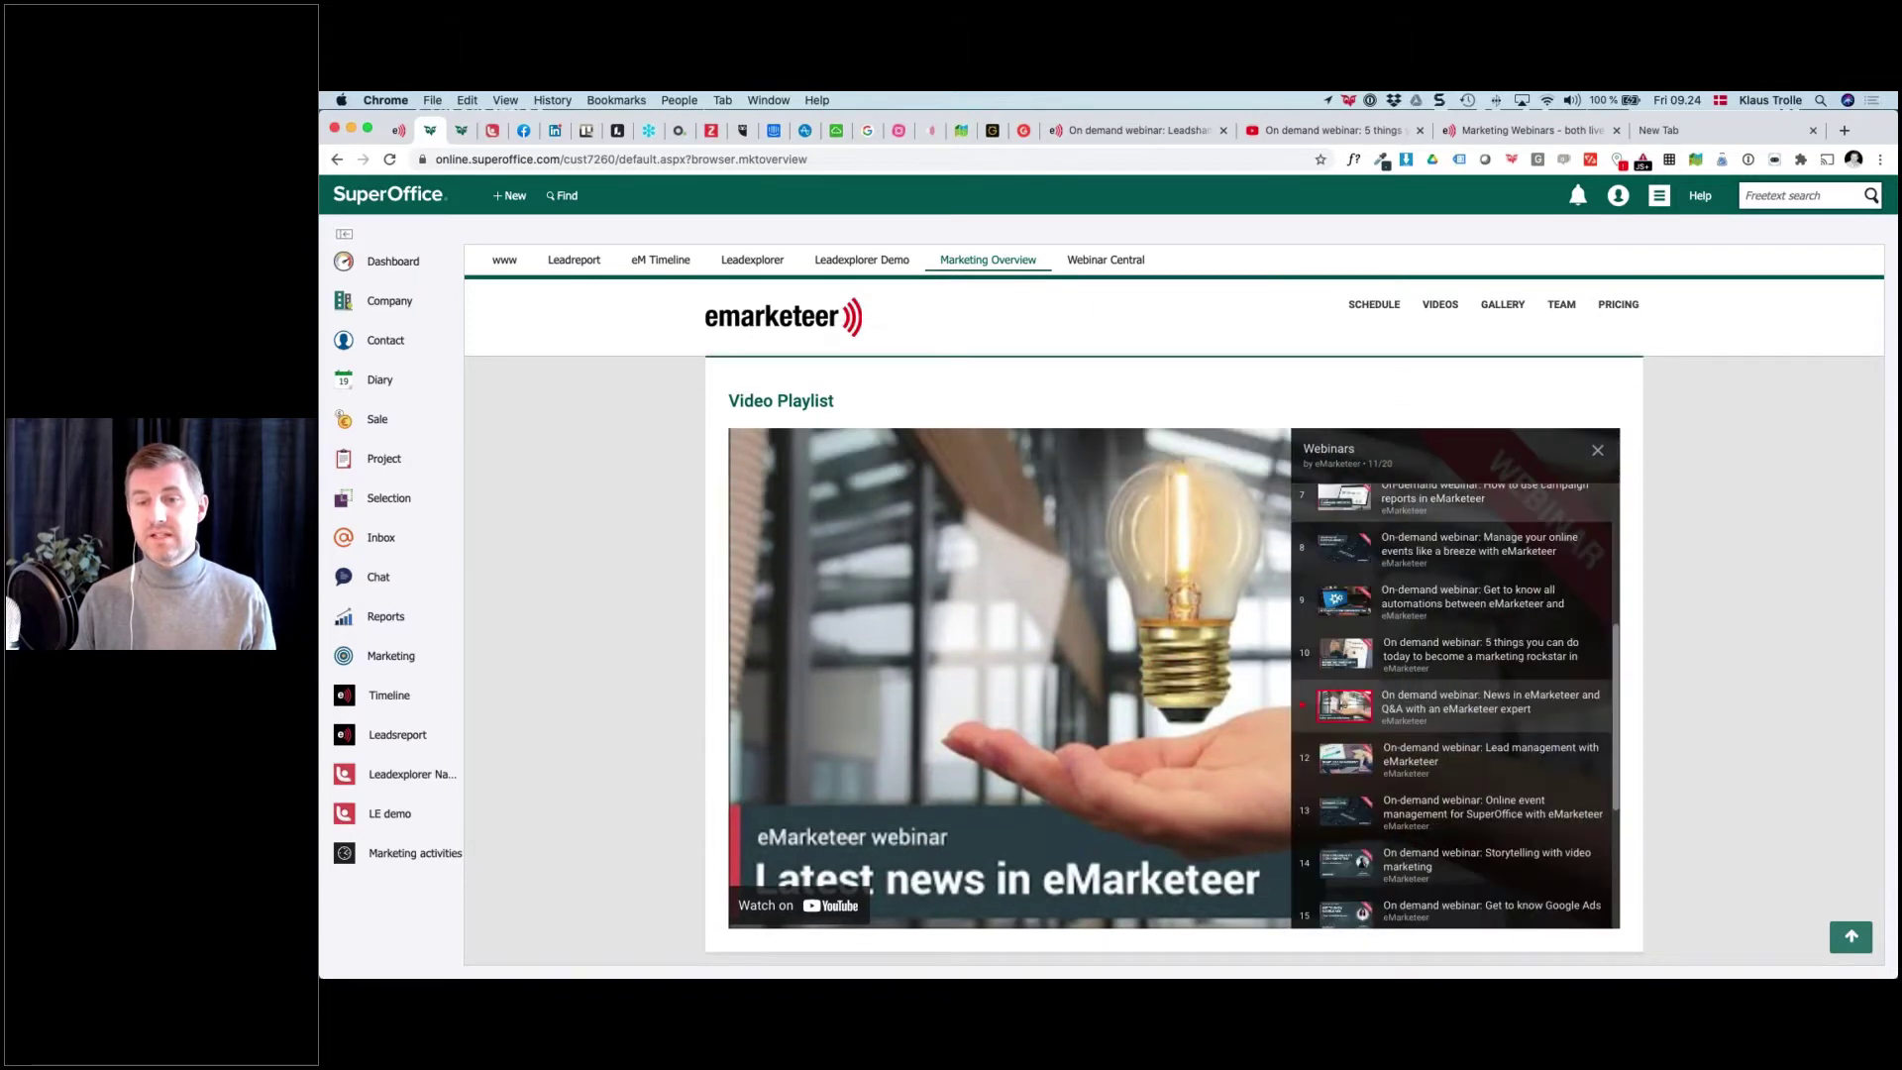
click(1429, 526)
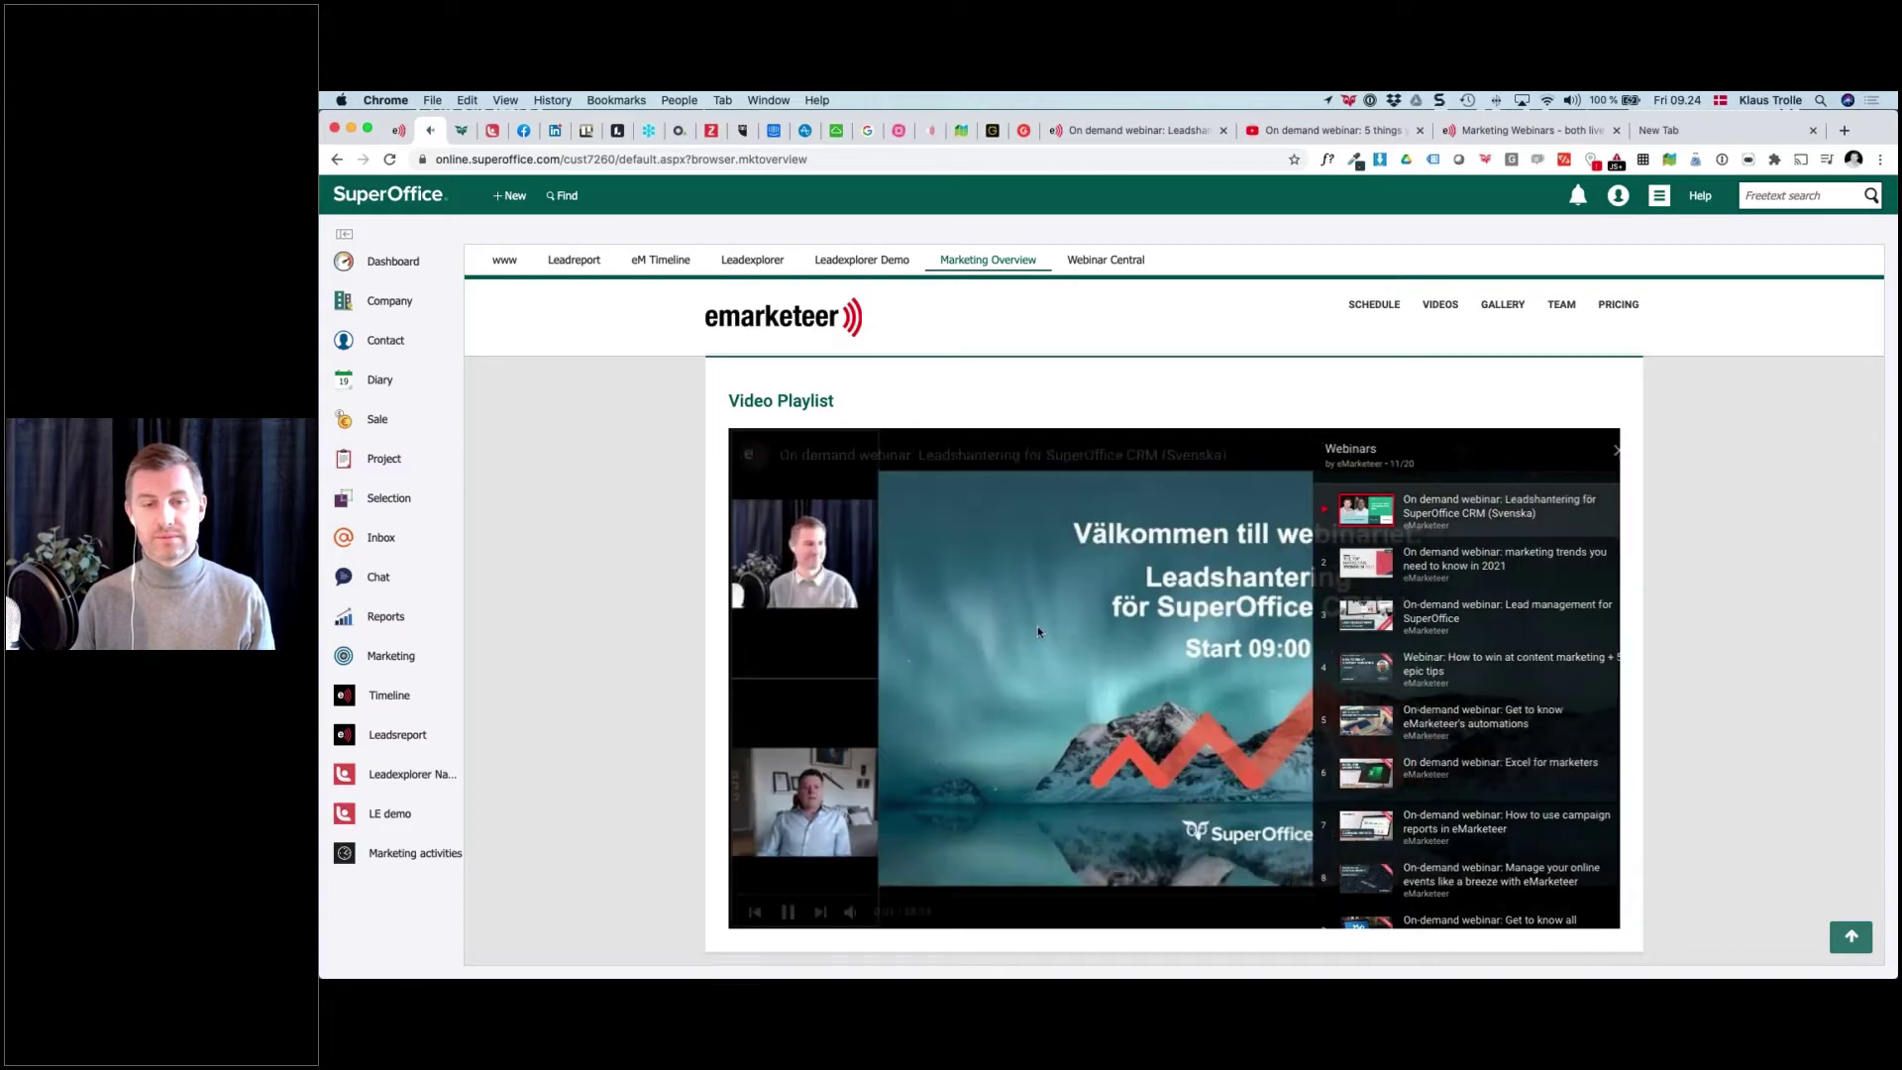
click(790, 911)
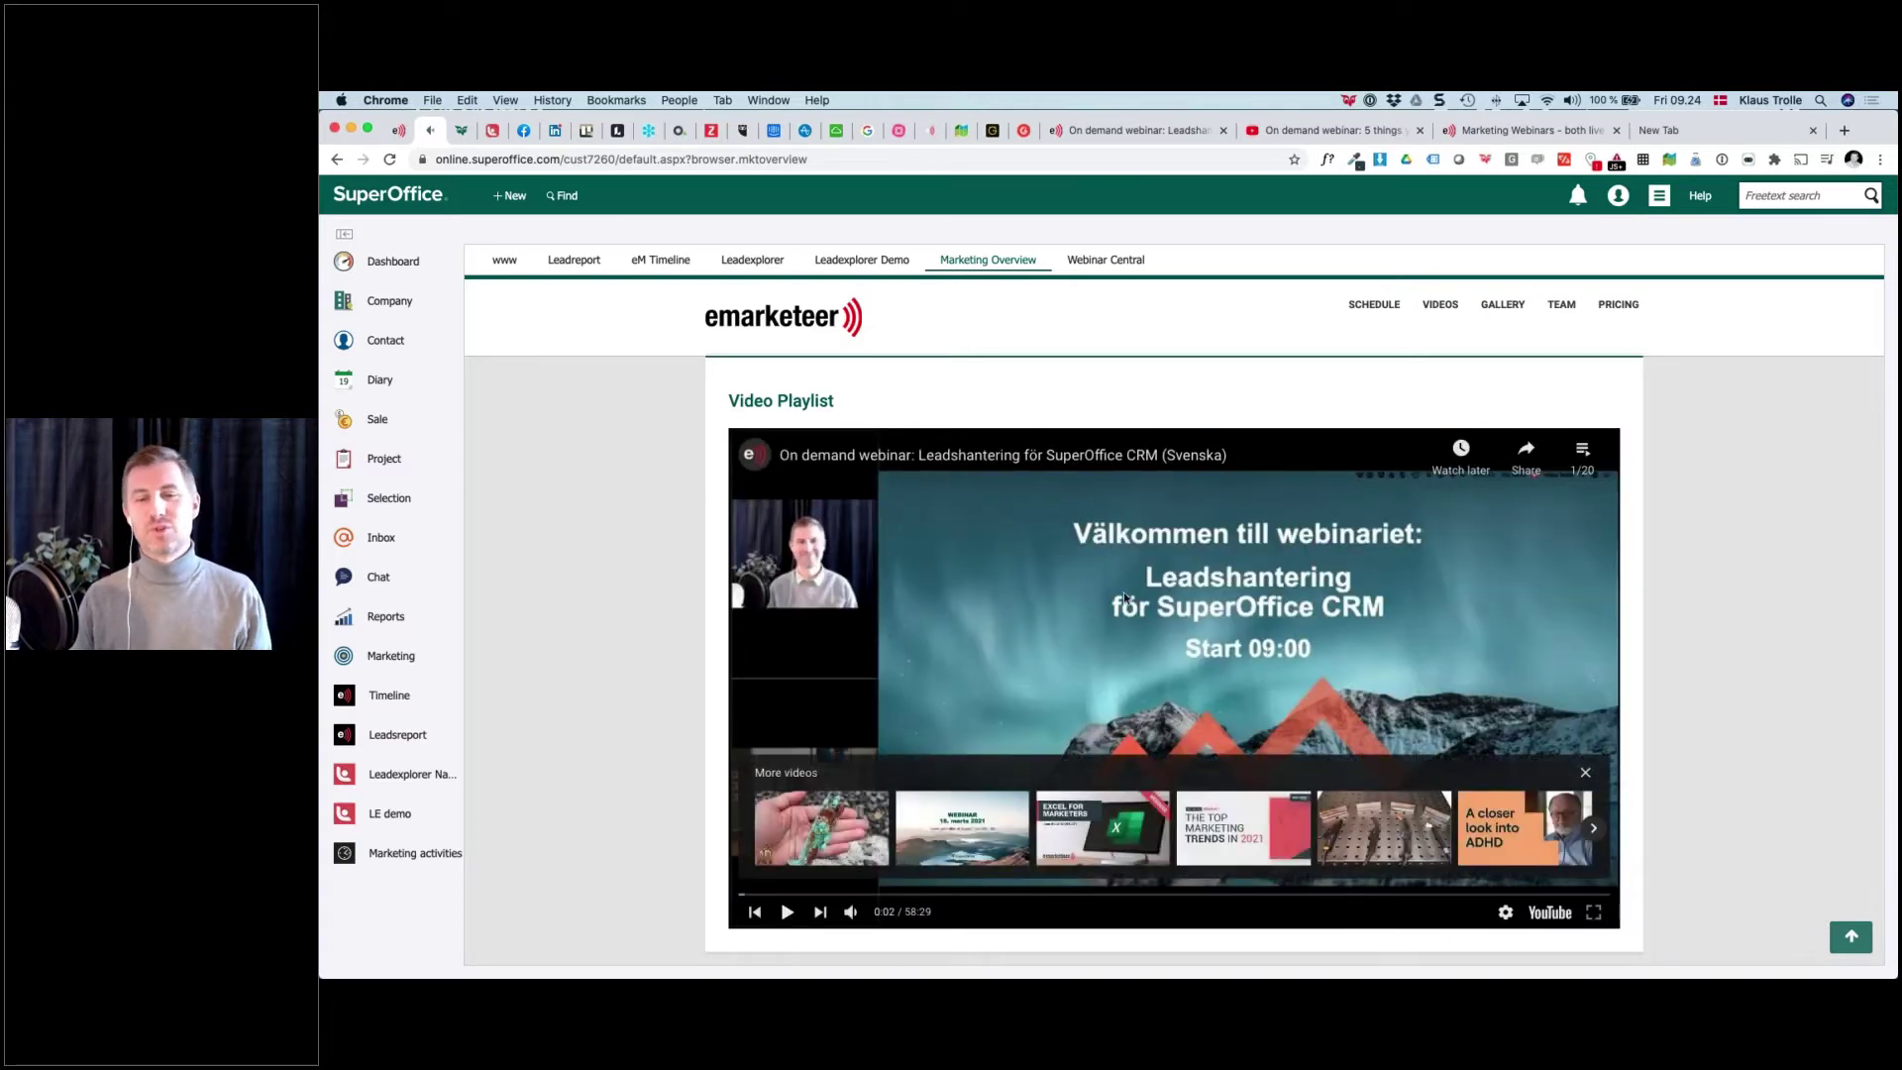
Enlarge the Marketing Rockstar webinar image in the Event Gallery, view the next image, and close the viewer
scroll(904, 649, down, 3)
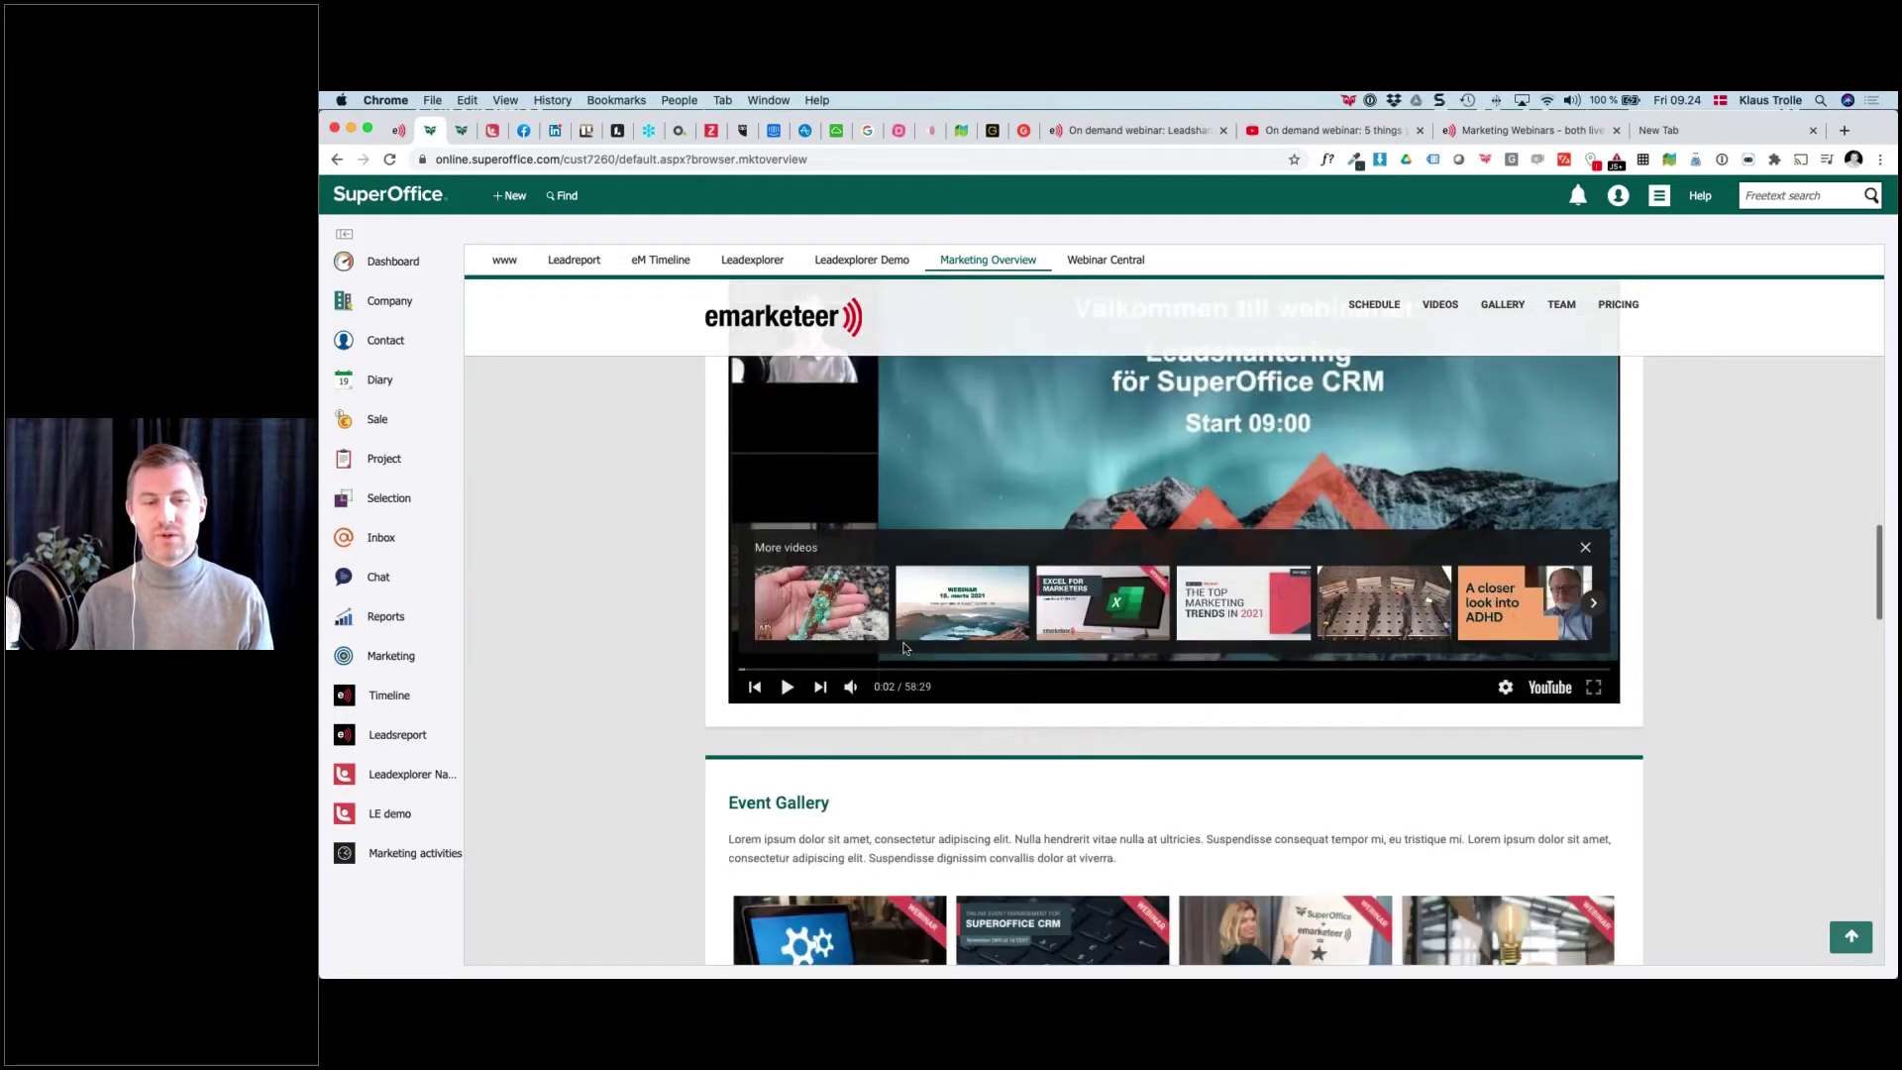
scroll(903, 649, down, 5)
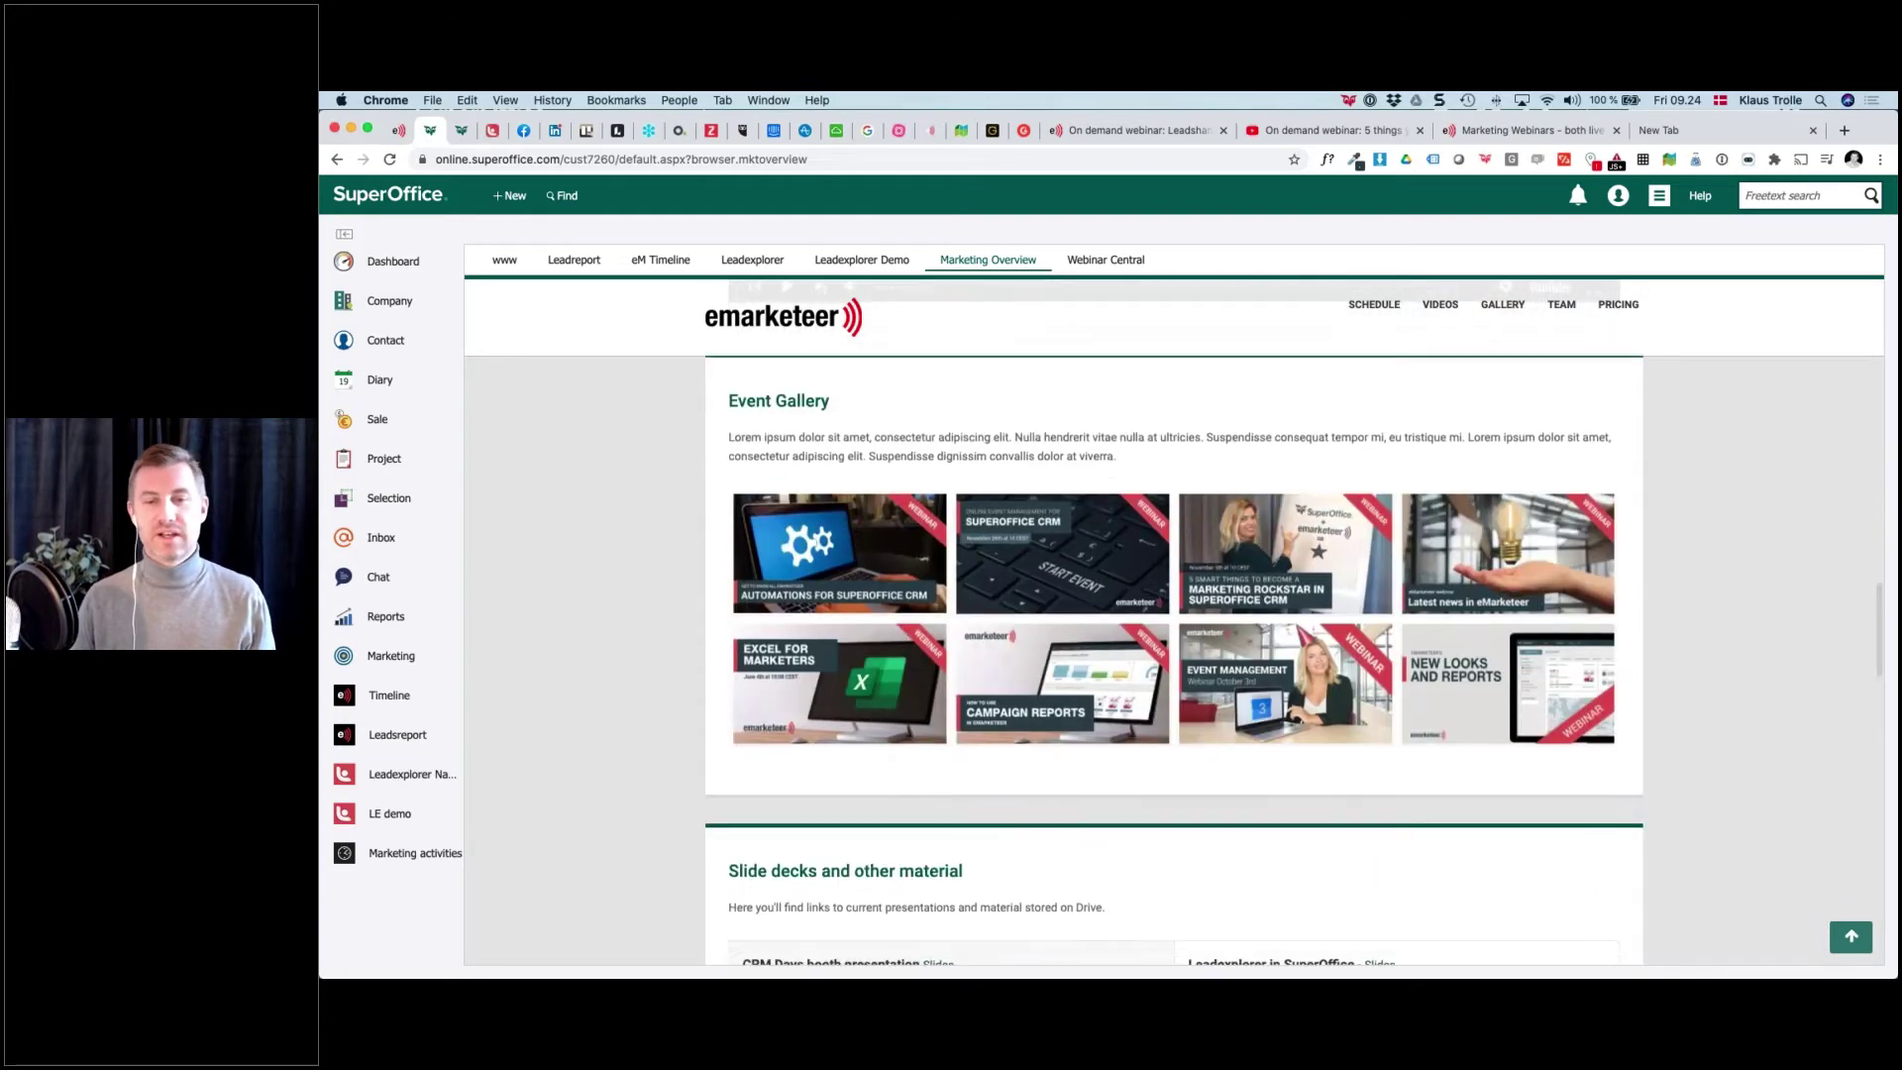
scroll(903, 649, down, 1)
scroll(904, 649, up, 1)
click(903, 649)
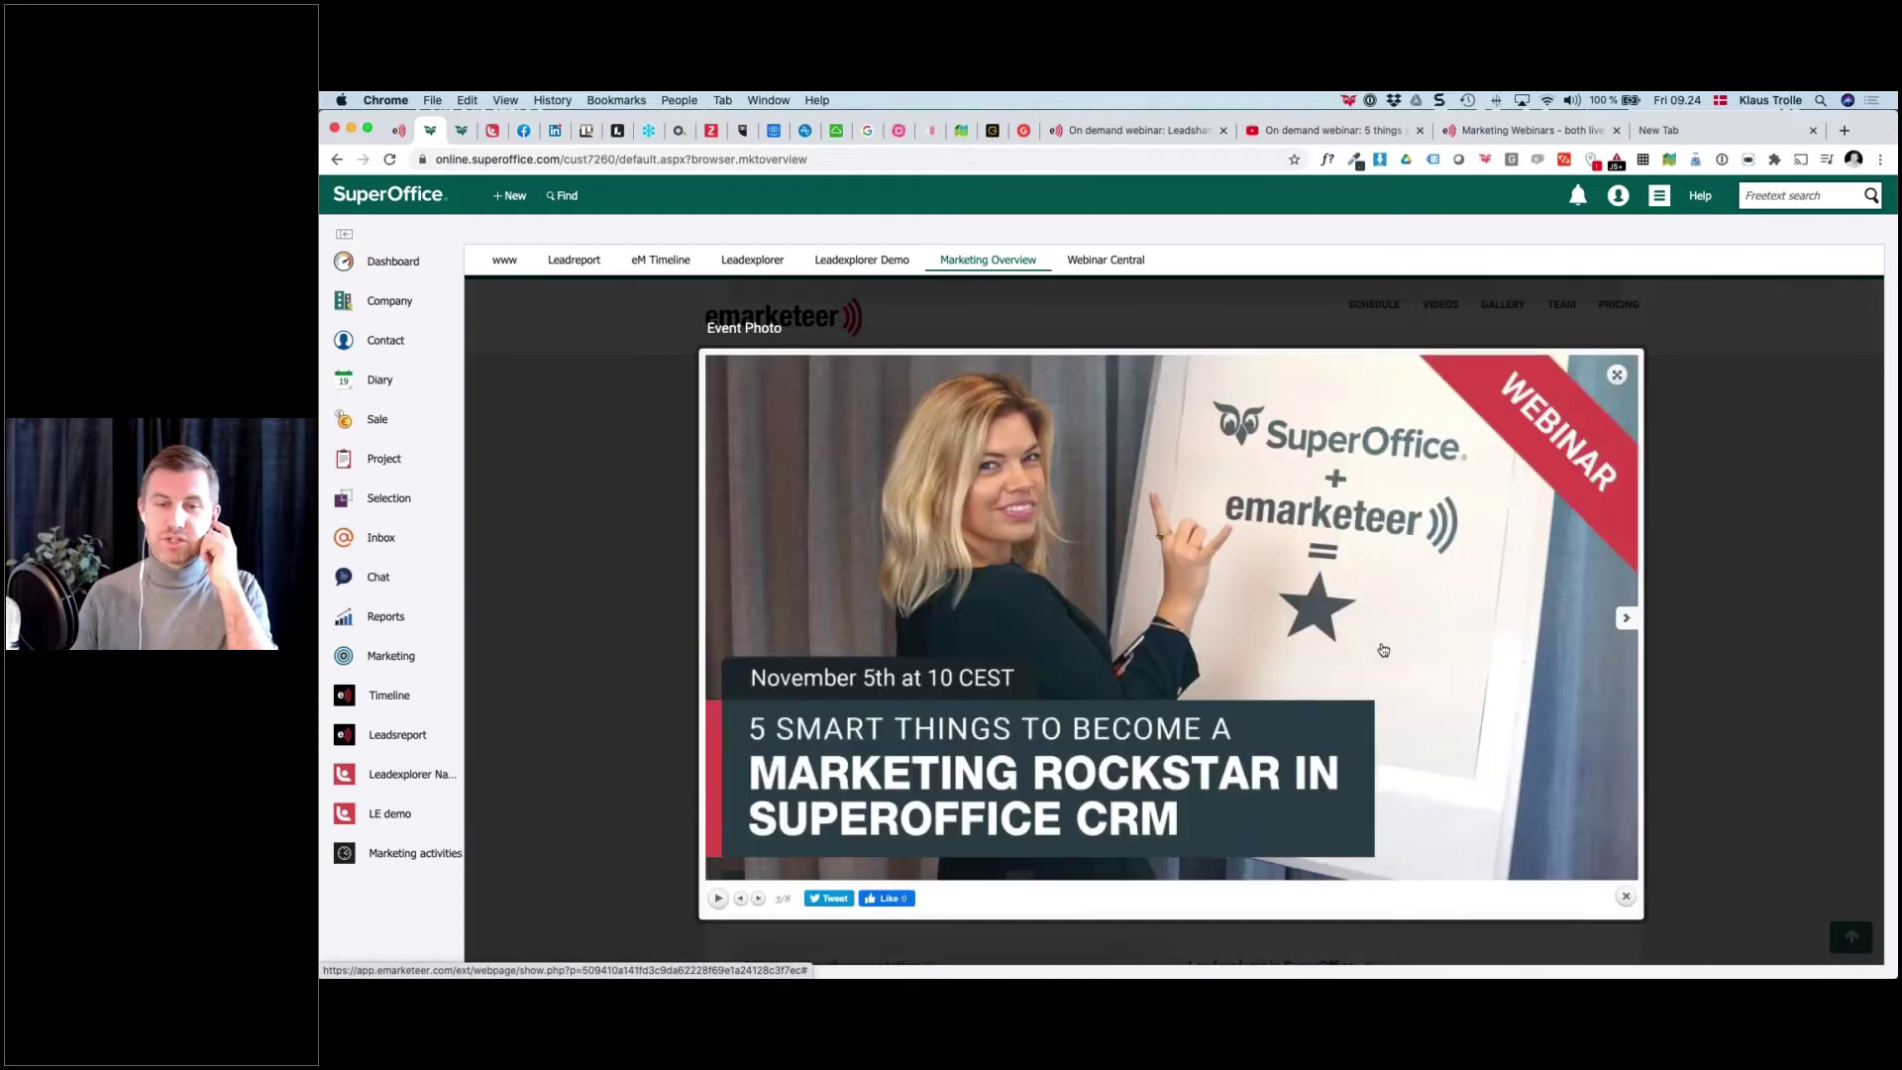
click(1628, 621)
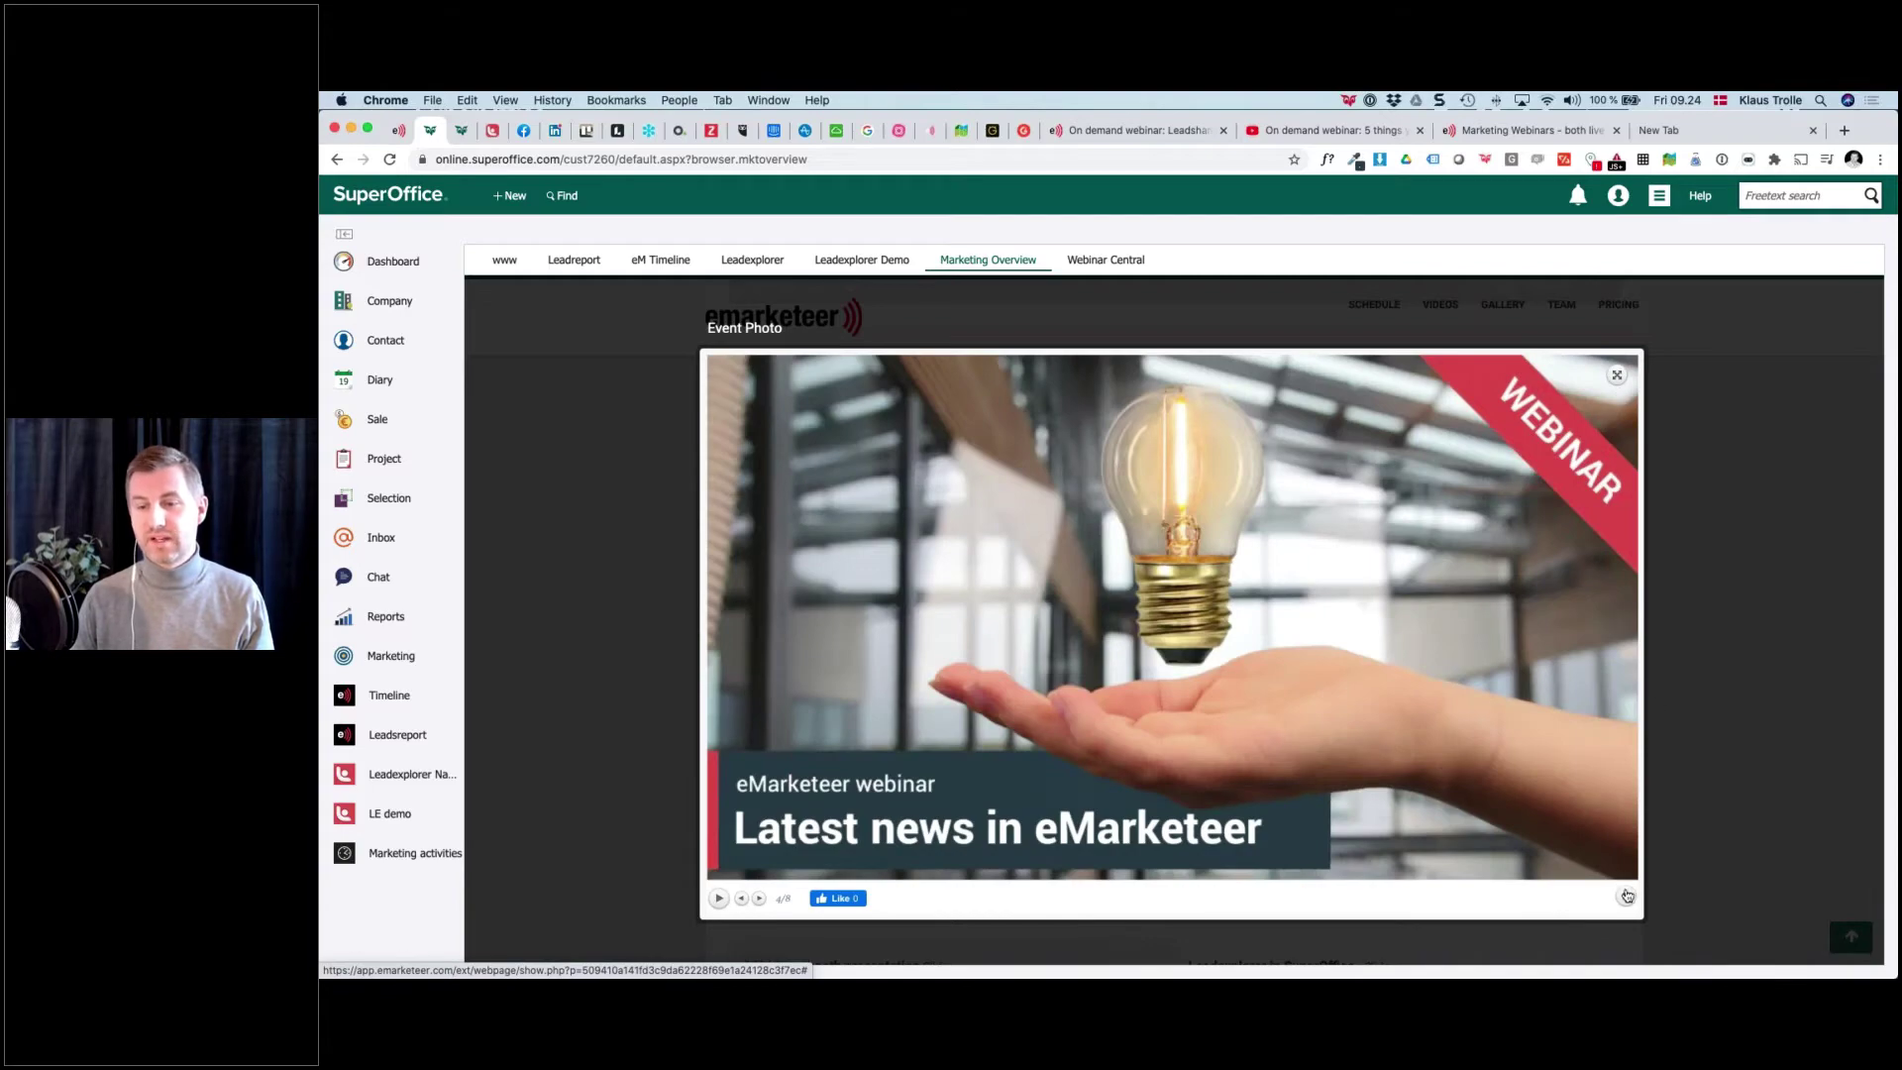
click(1626, 895)
Review the Commercial Team and Pricing Packages sections of the marketing page, and return to the slide deck links
scroll(1506, 595, down, 3)
scroll(967, 687, down, 5)
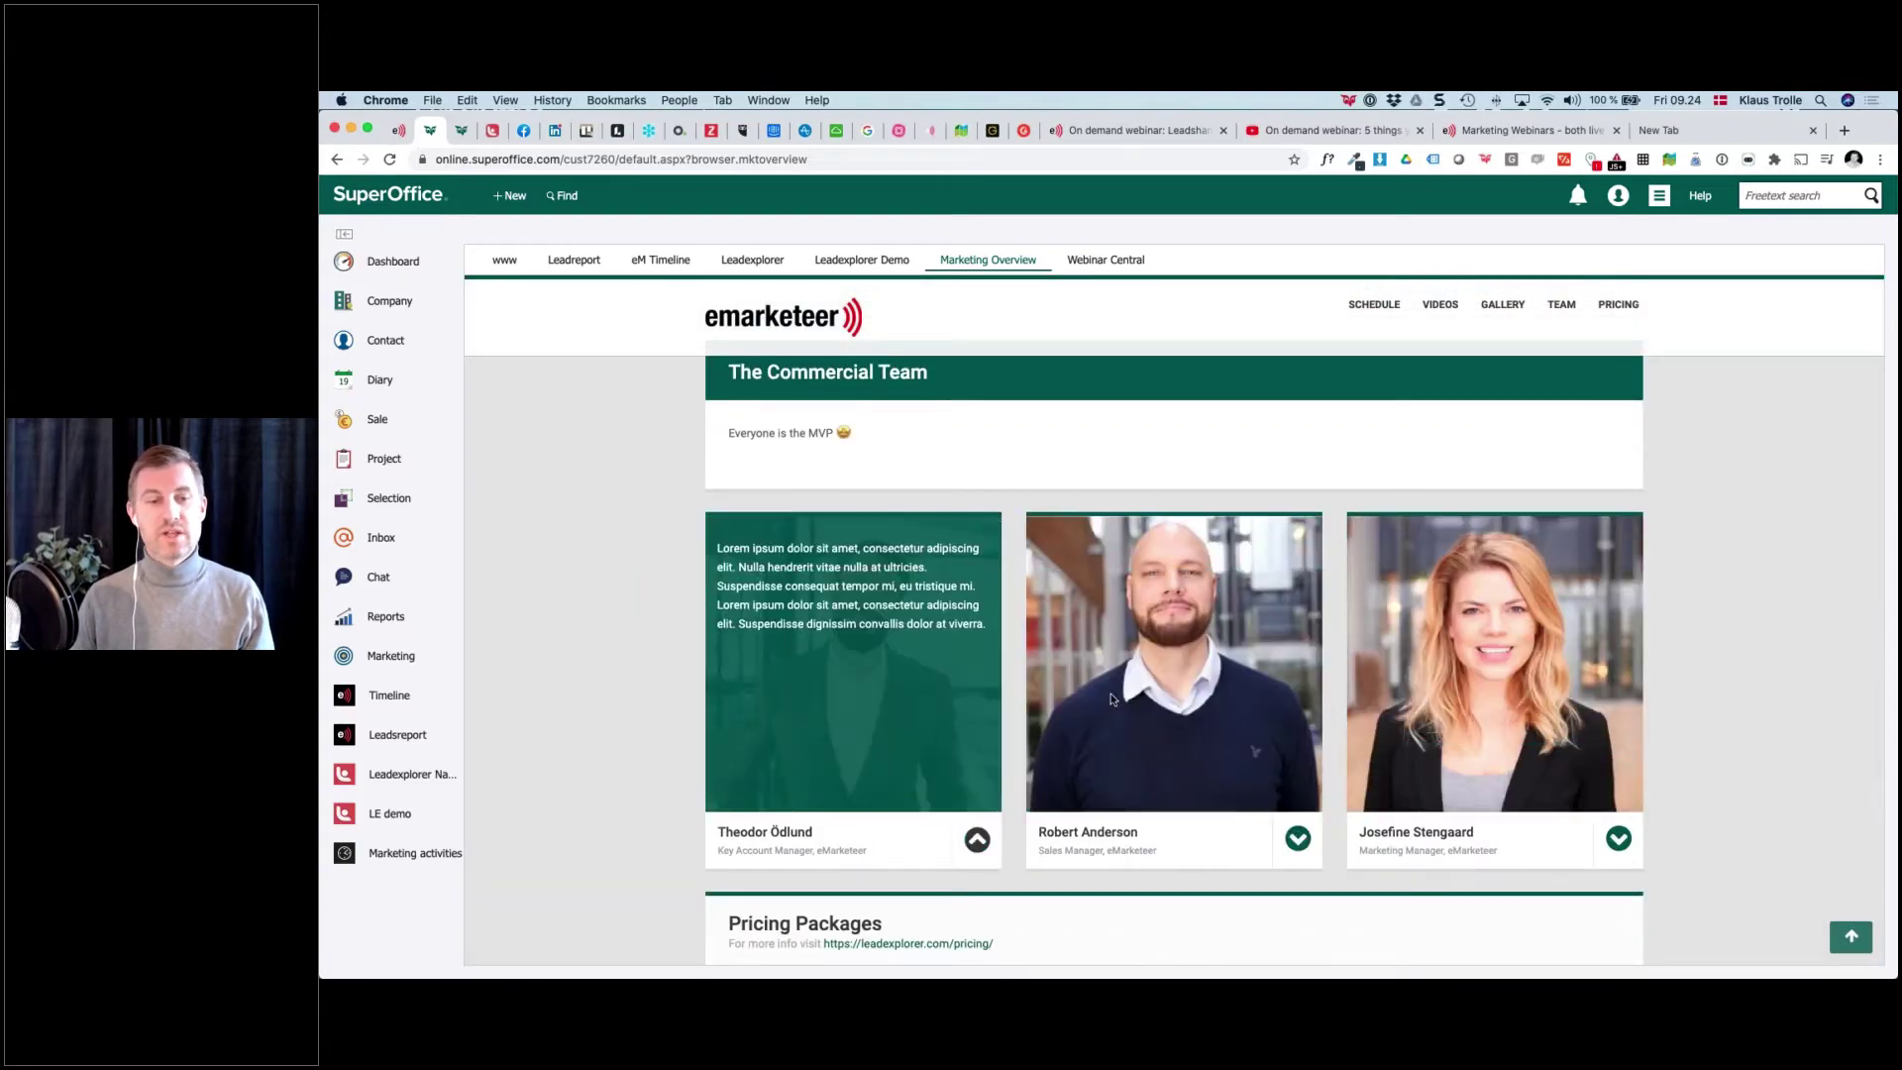
scroll(968, 687, down, 5)
scroll(1137, 705, down, 5)
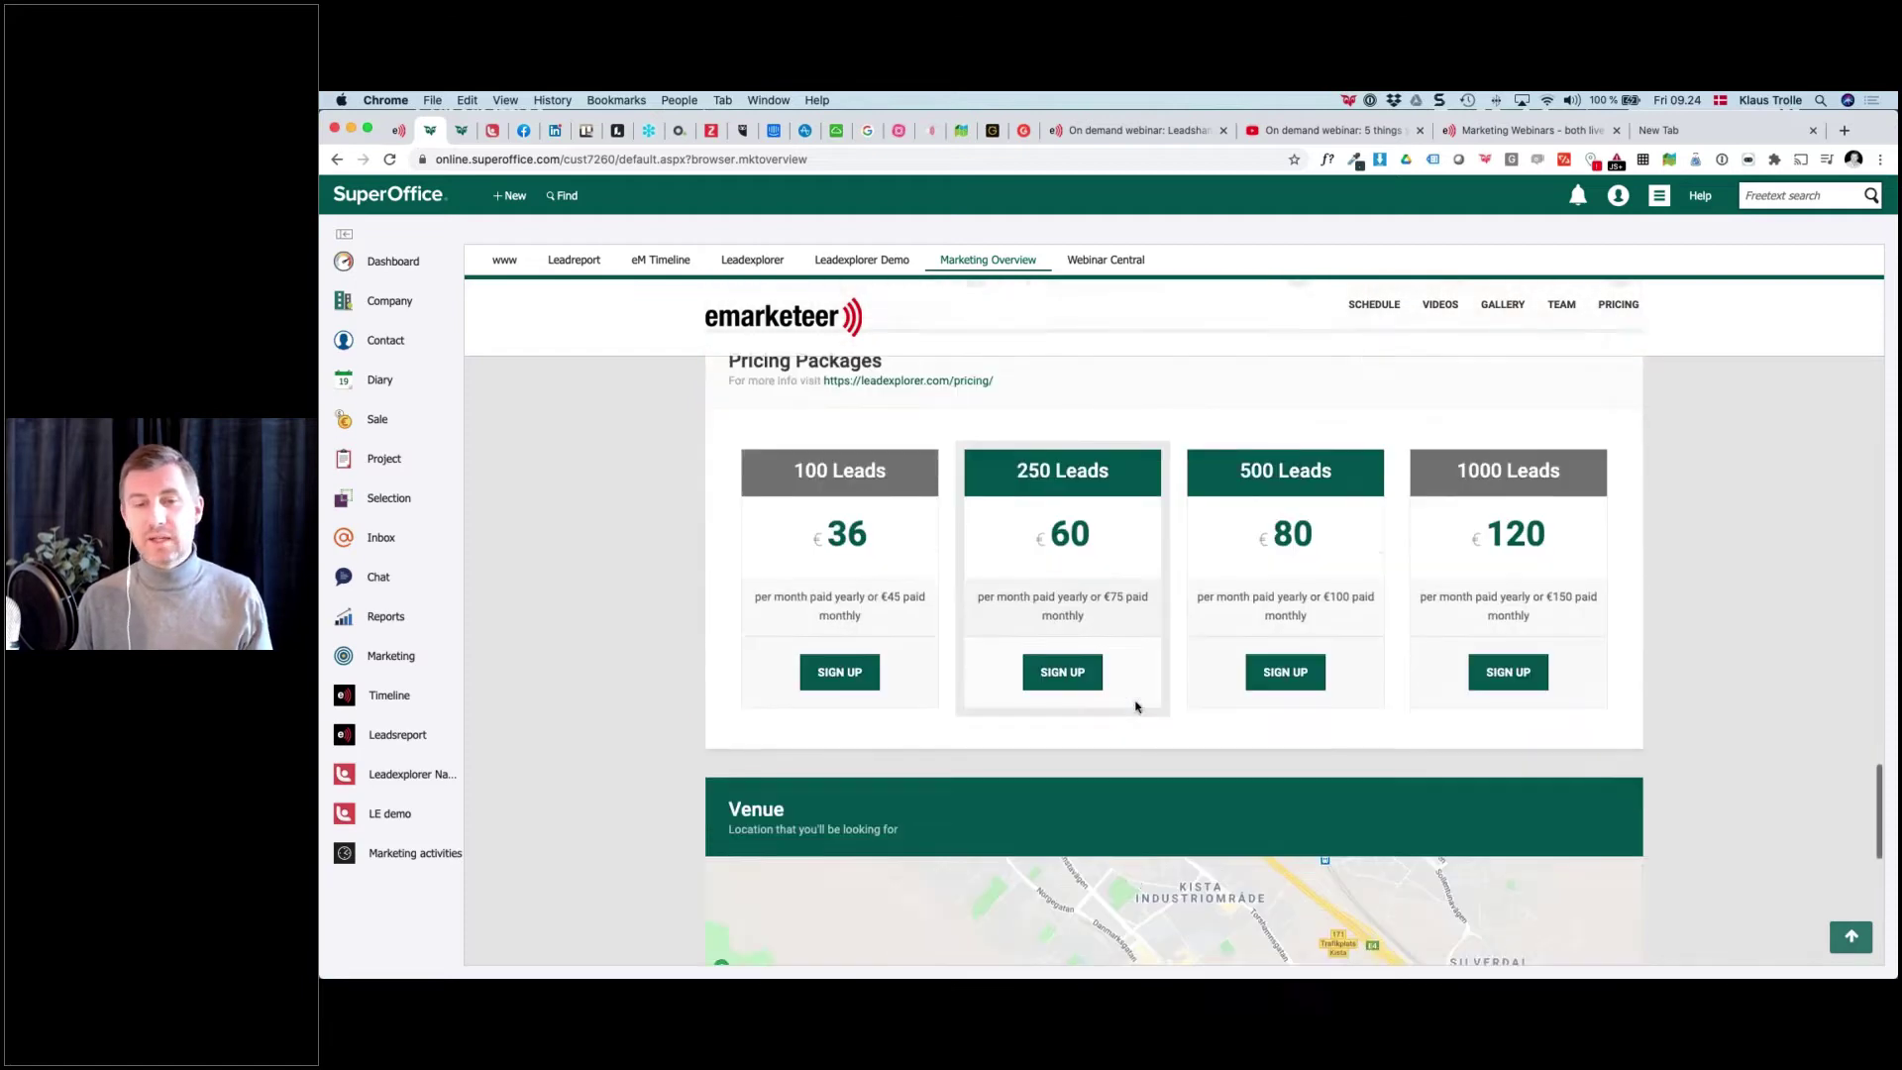
scroll(1243, 690, up, 10)
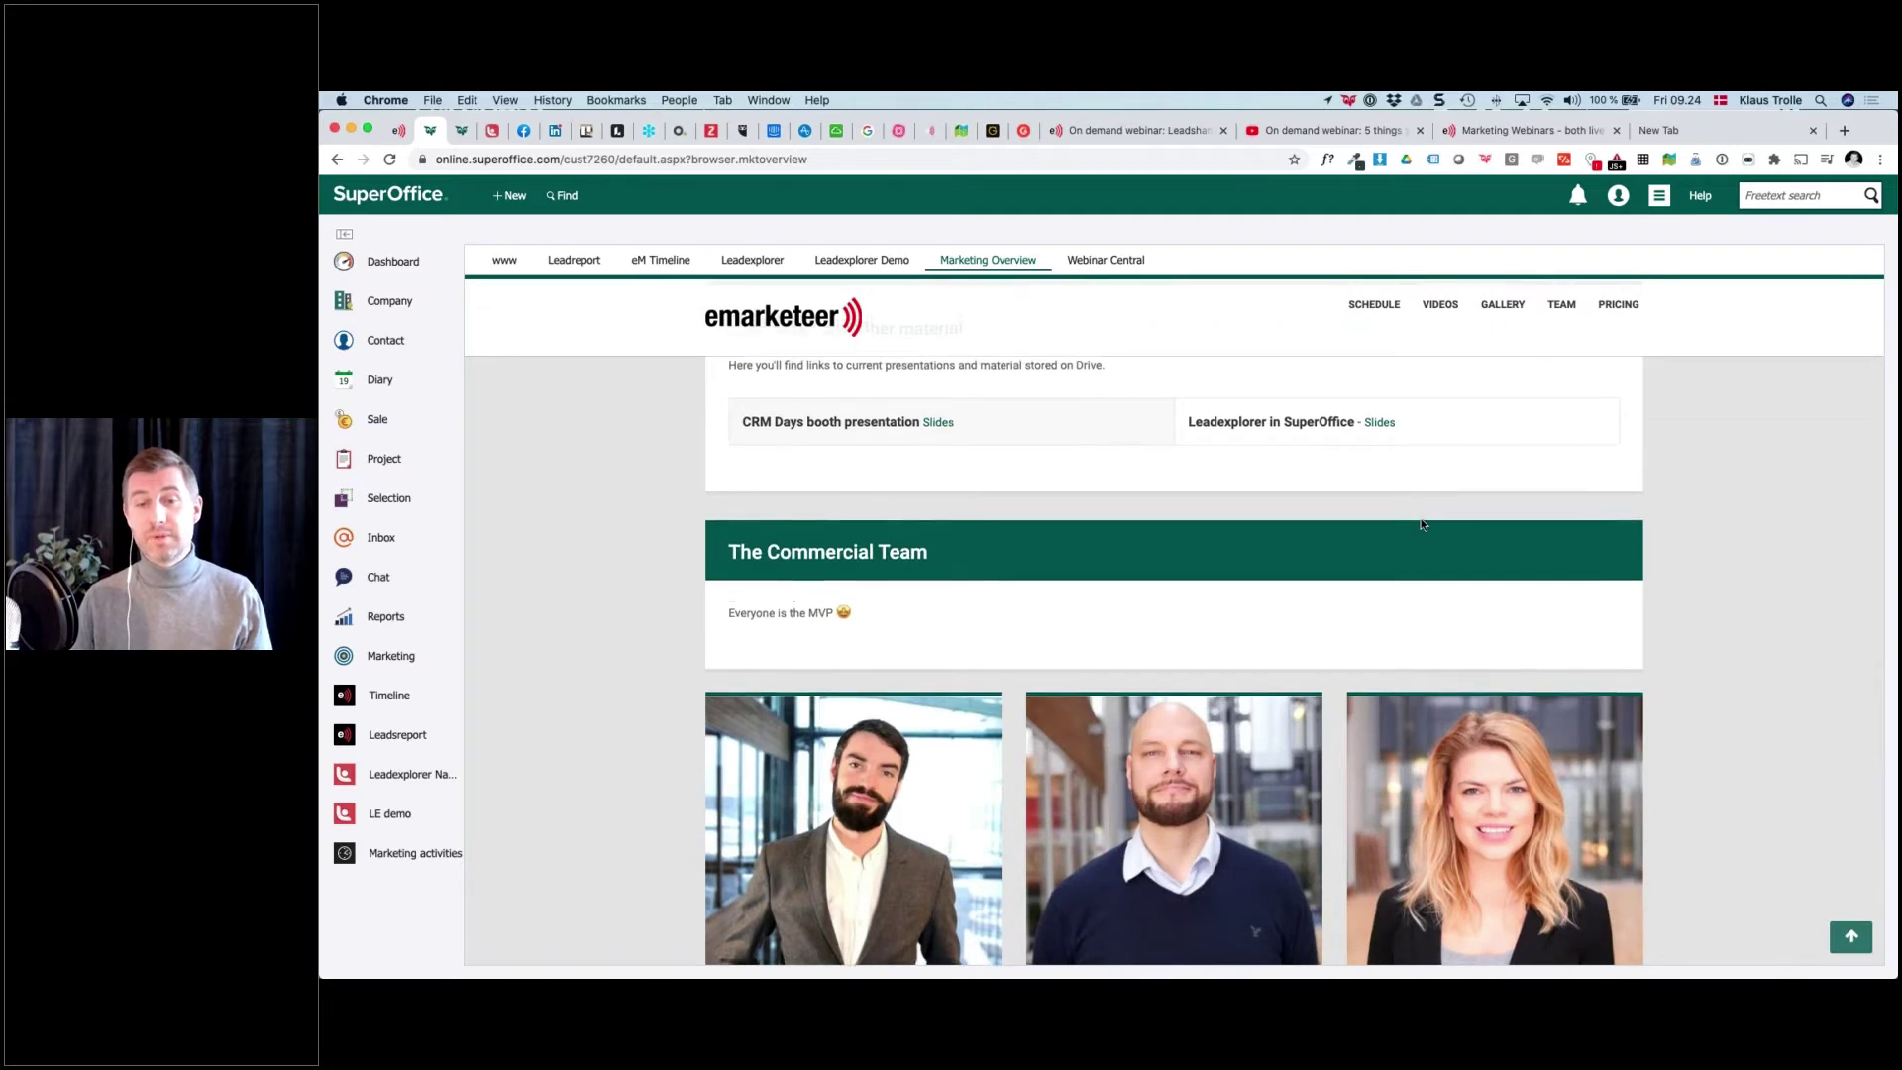
Return to the start of the marketing page and jump to its Gallery and Schedule sections
scroll(1423, 520, up, 3)
scroll(1247, 540, up, 5)
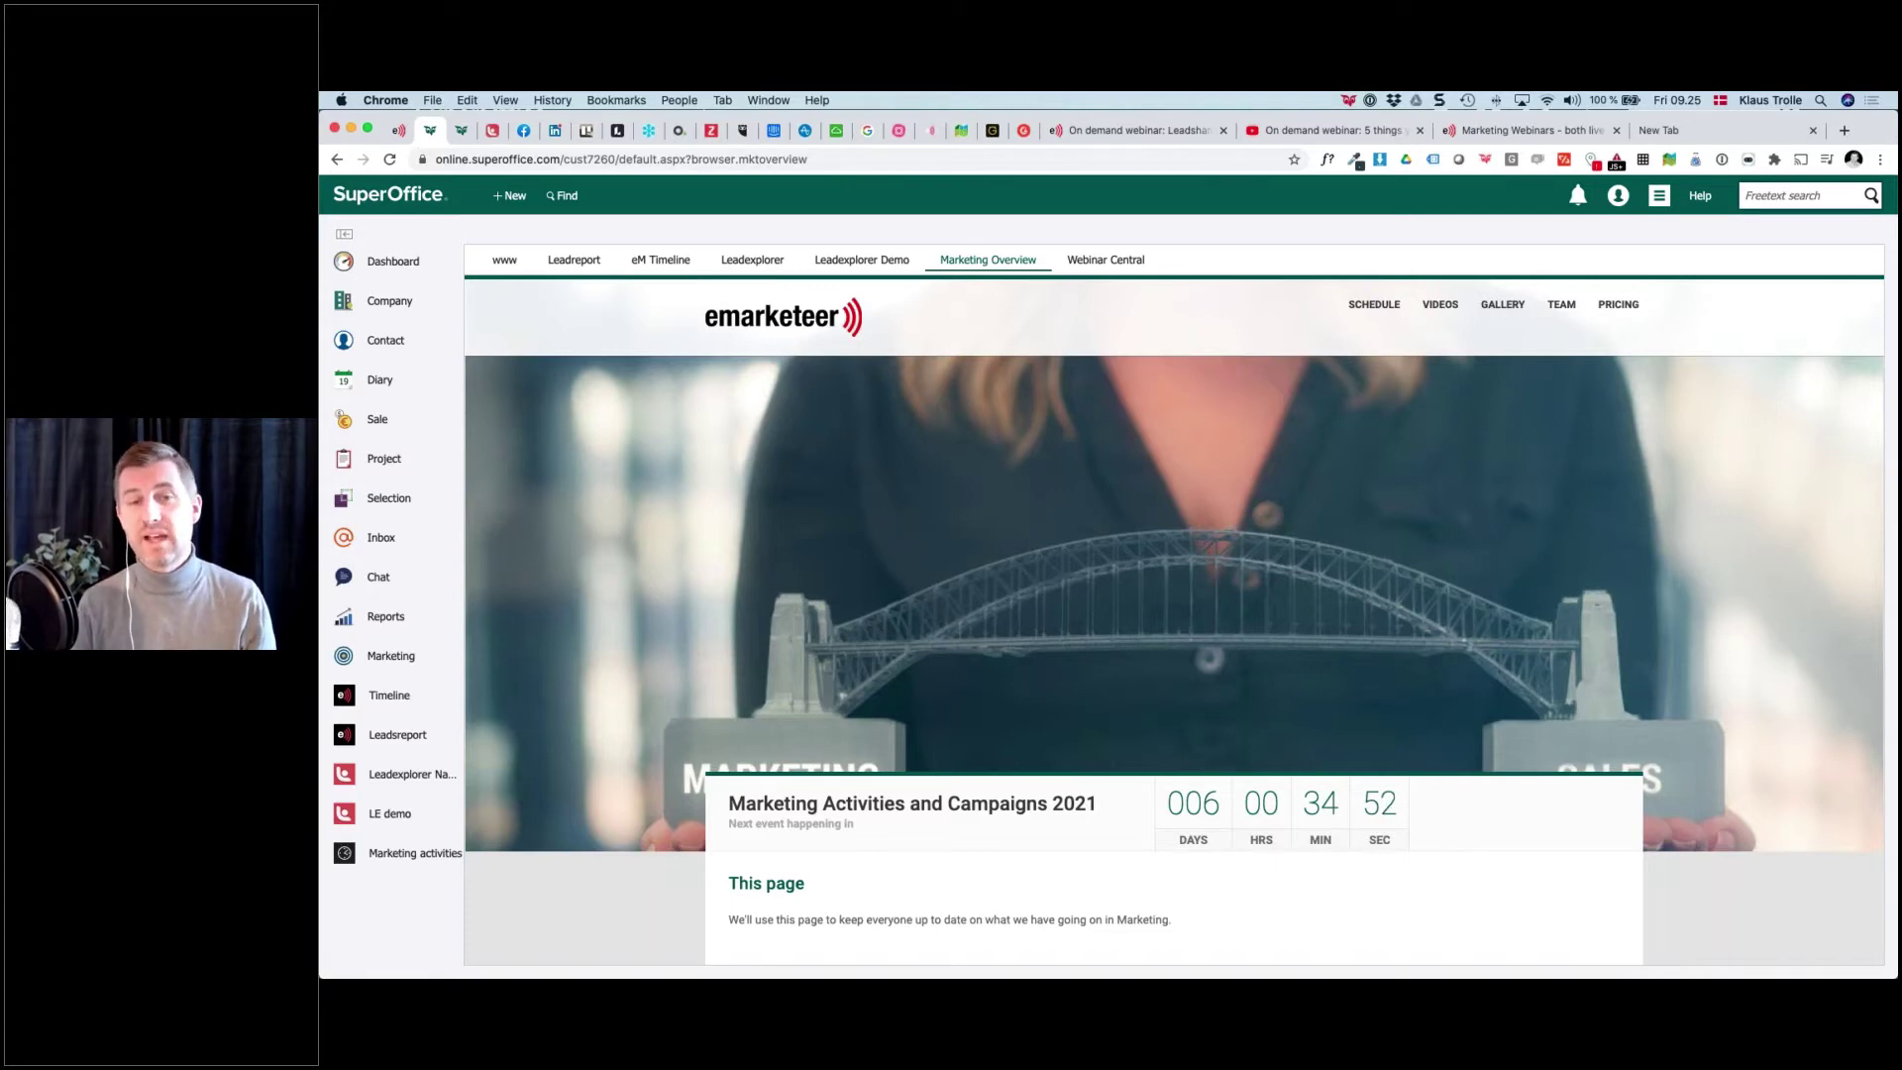
click(1503, 304)
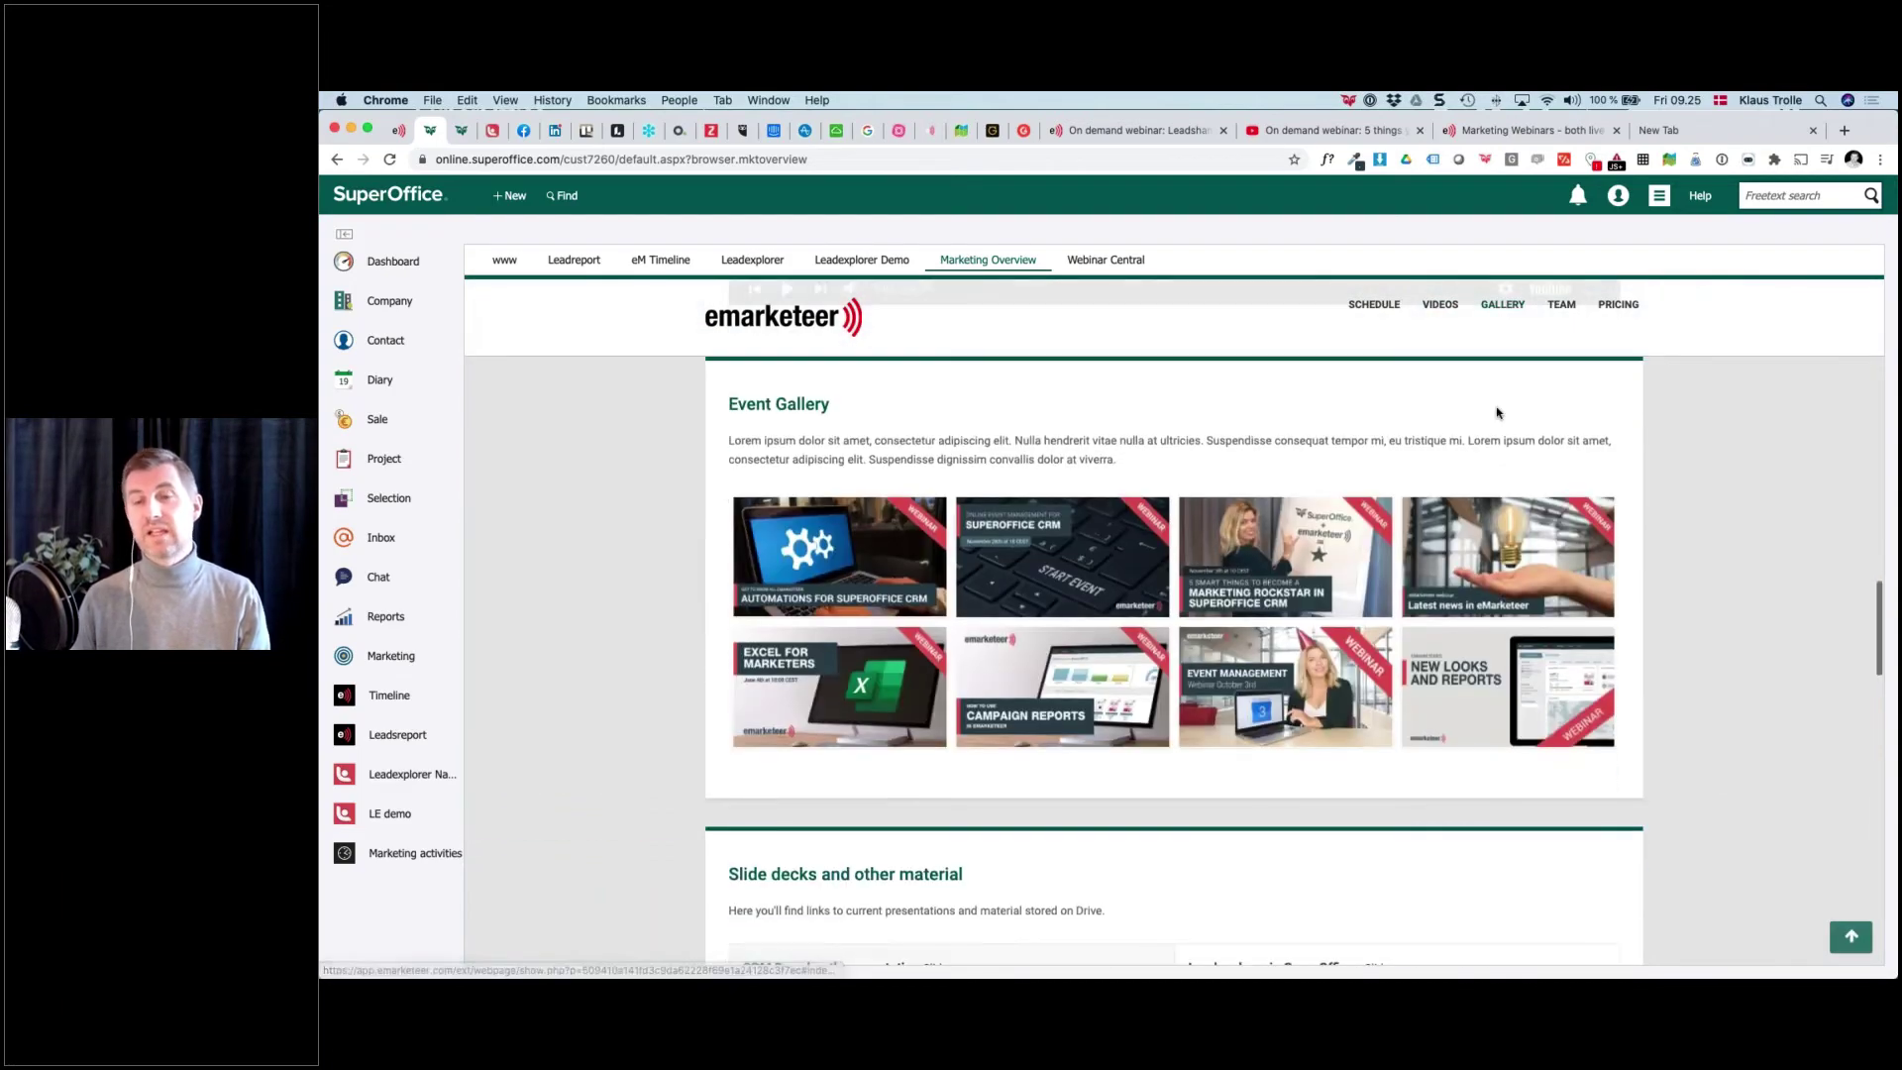
click(1375, 305)
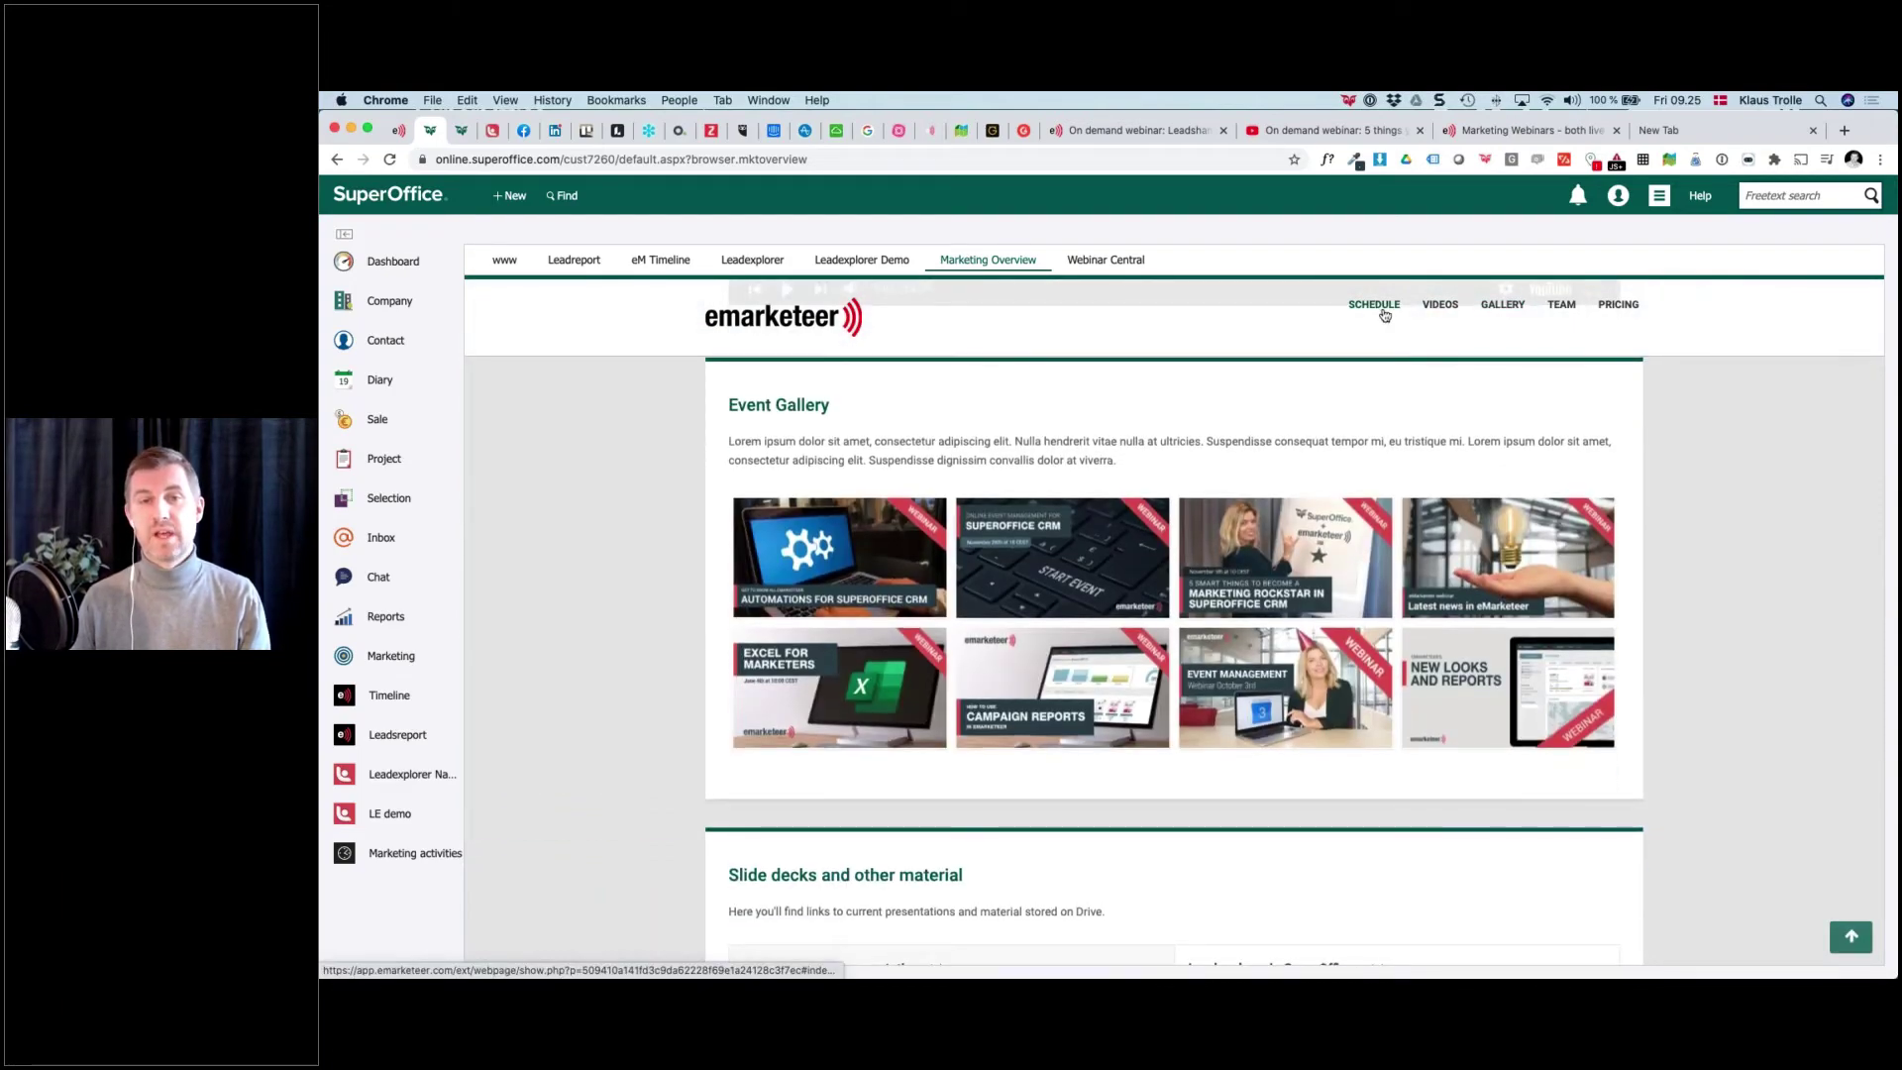
Open Webinar Central, view the registration form for the November 10th SuperOffice CRM automations webinar, and return to the webinar list
click(1126, 269)
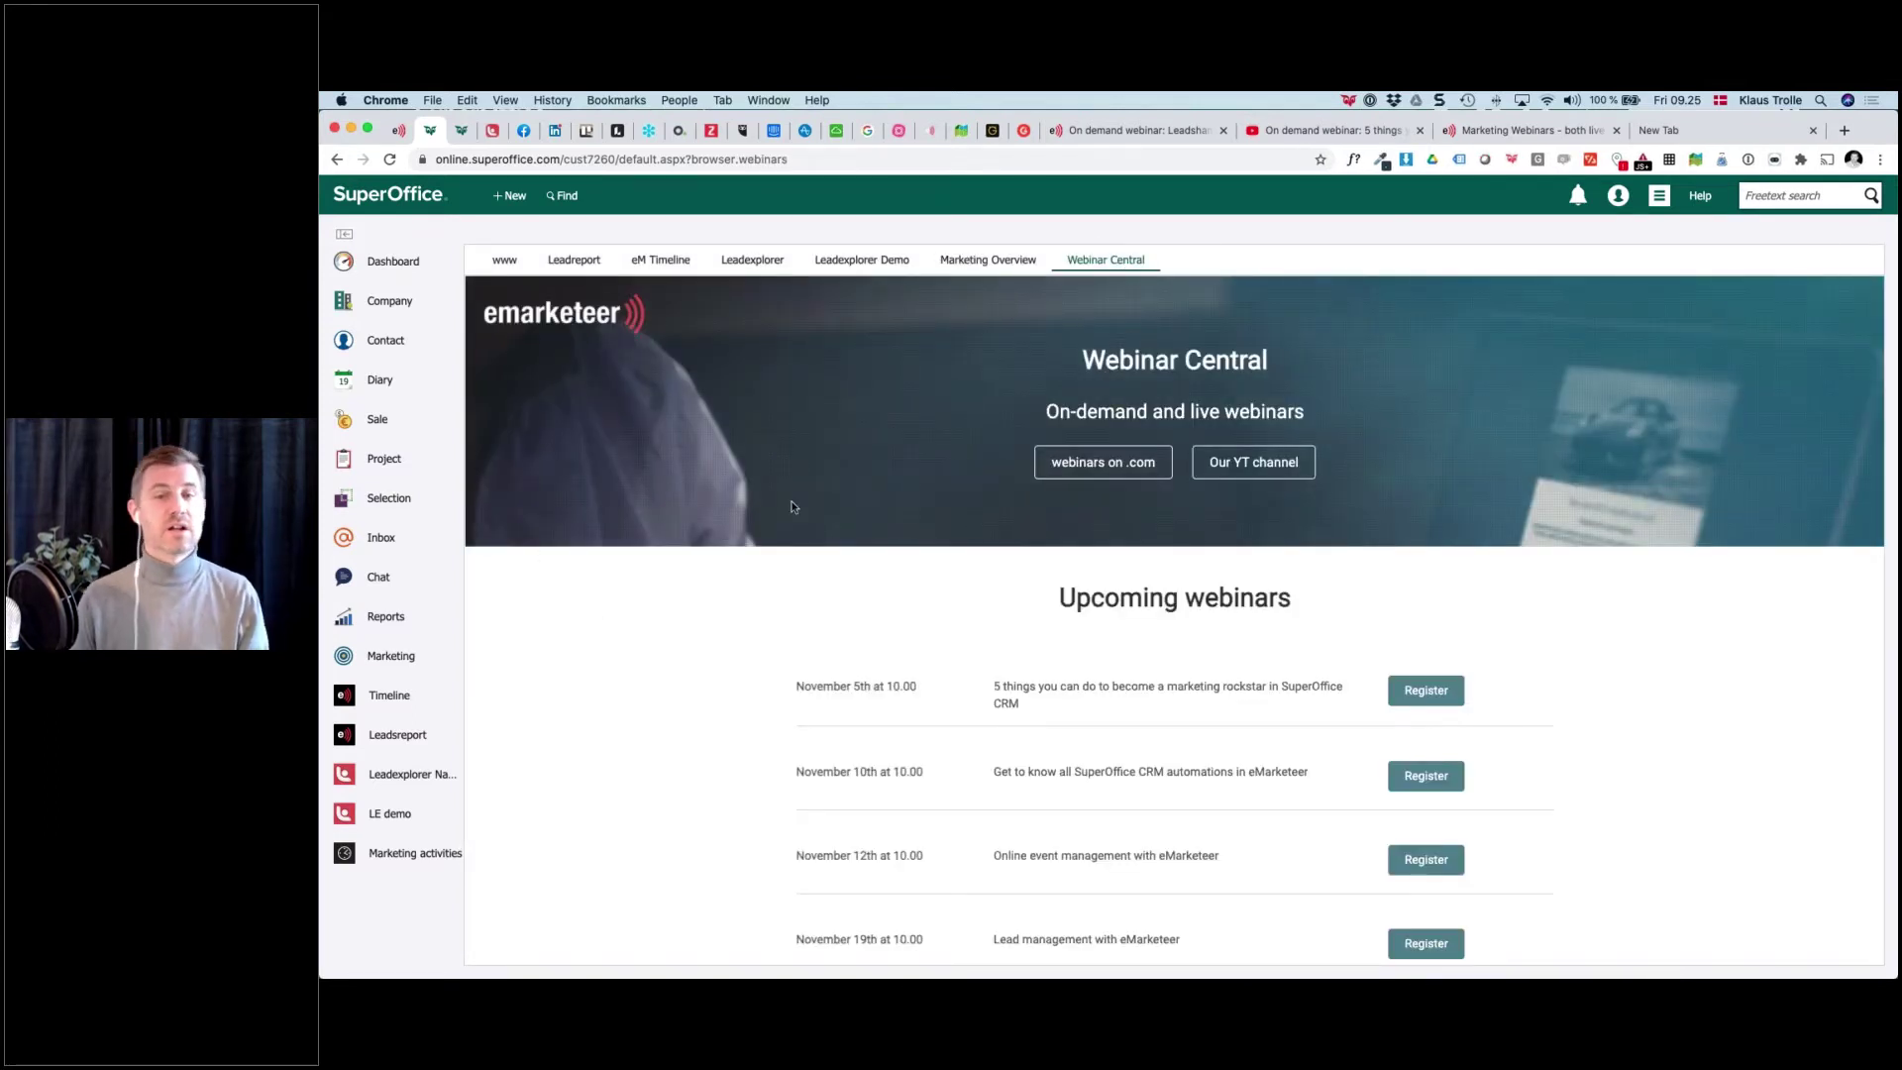
scroll(810, 640, down, 5)
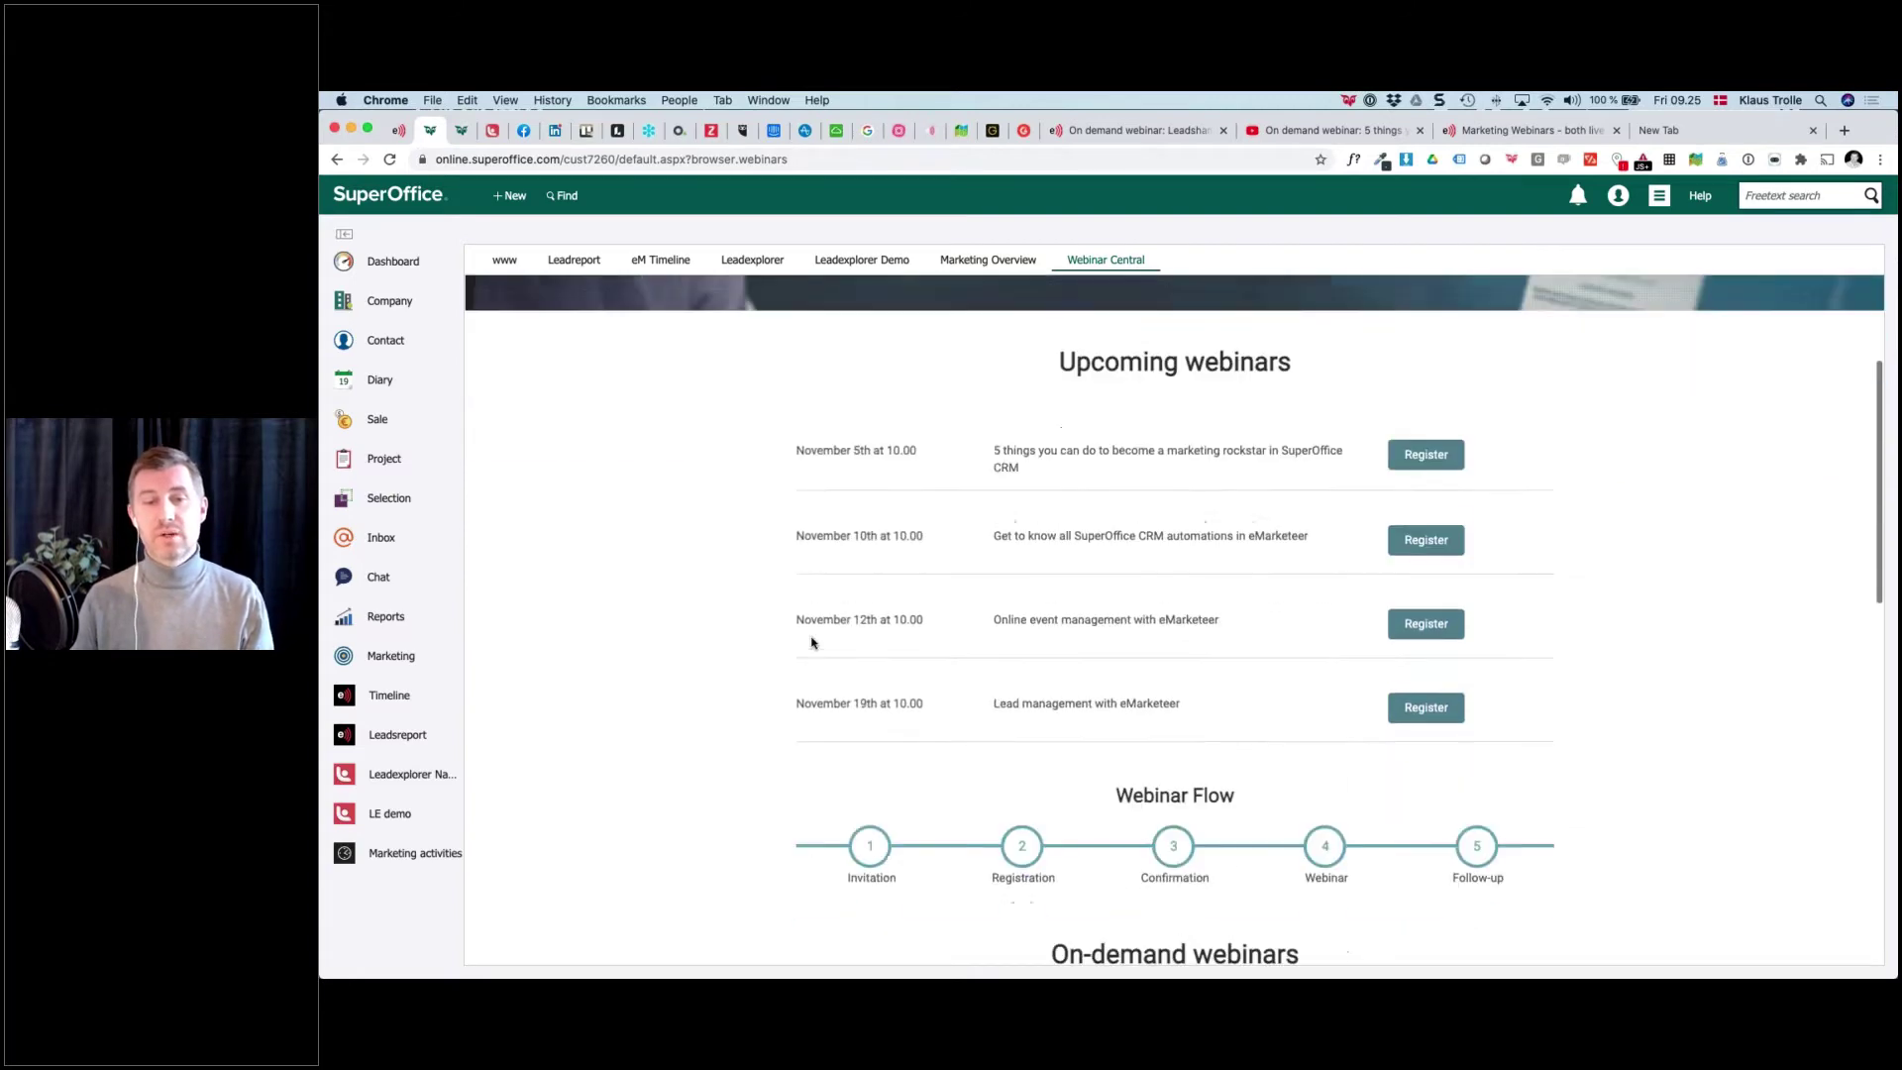
scroll(810, 642, down, 2)
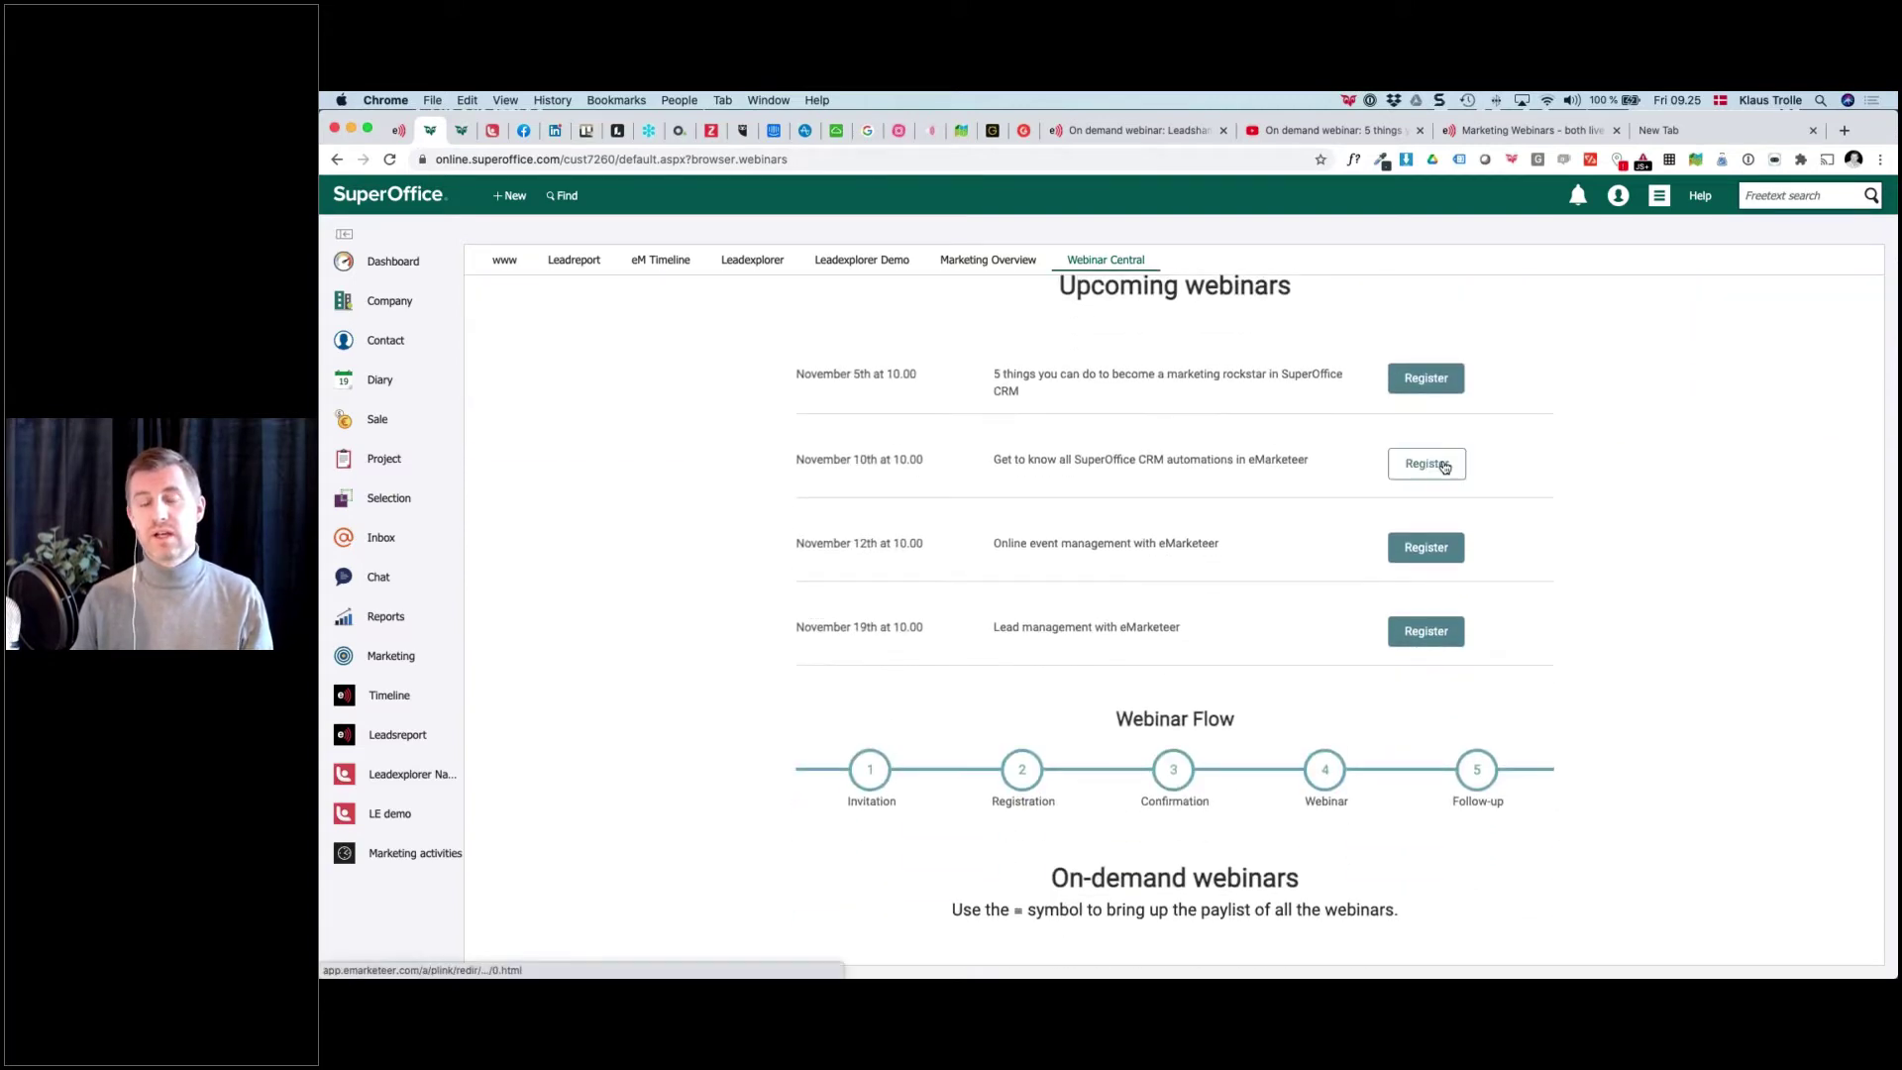
click(1444, 467)
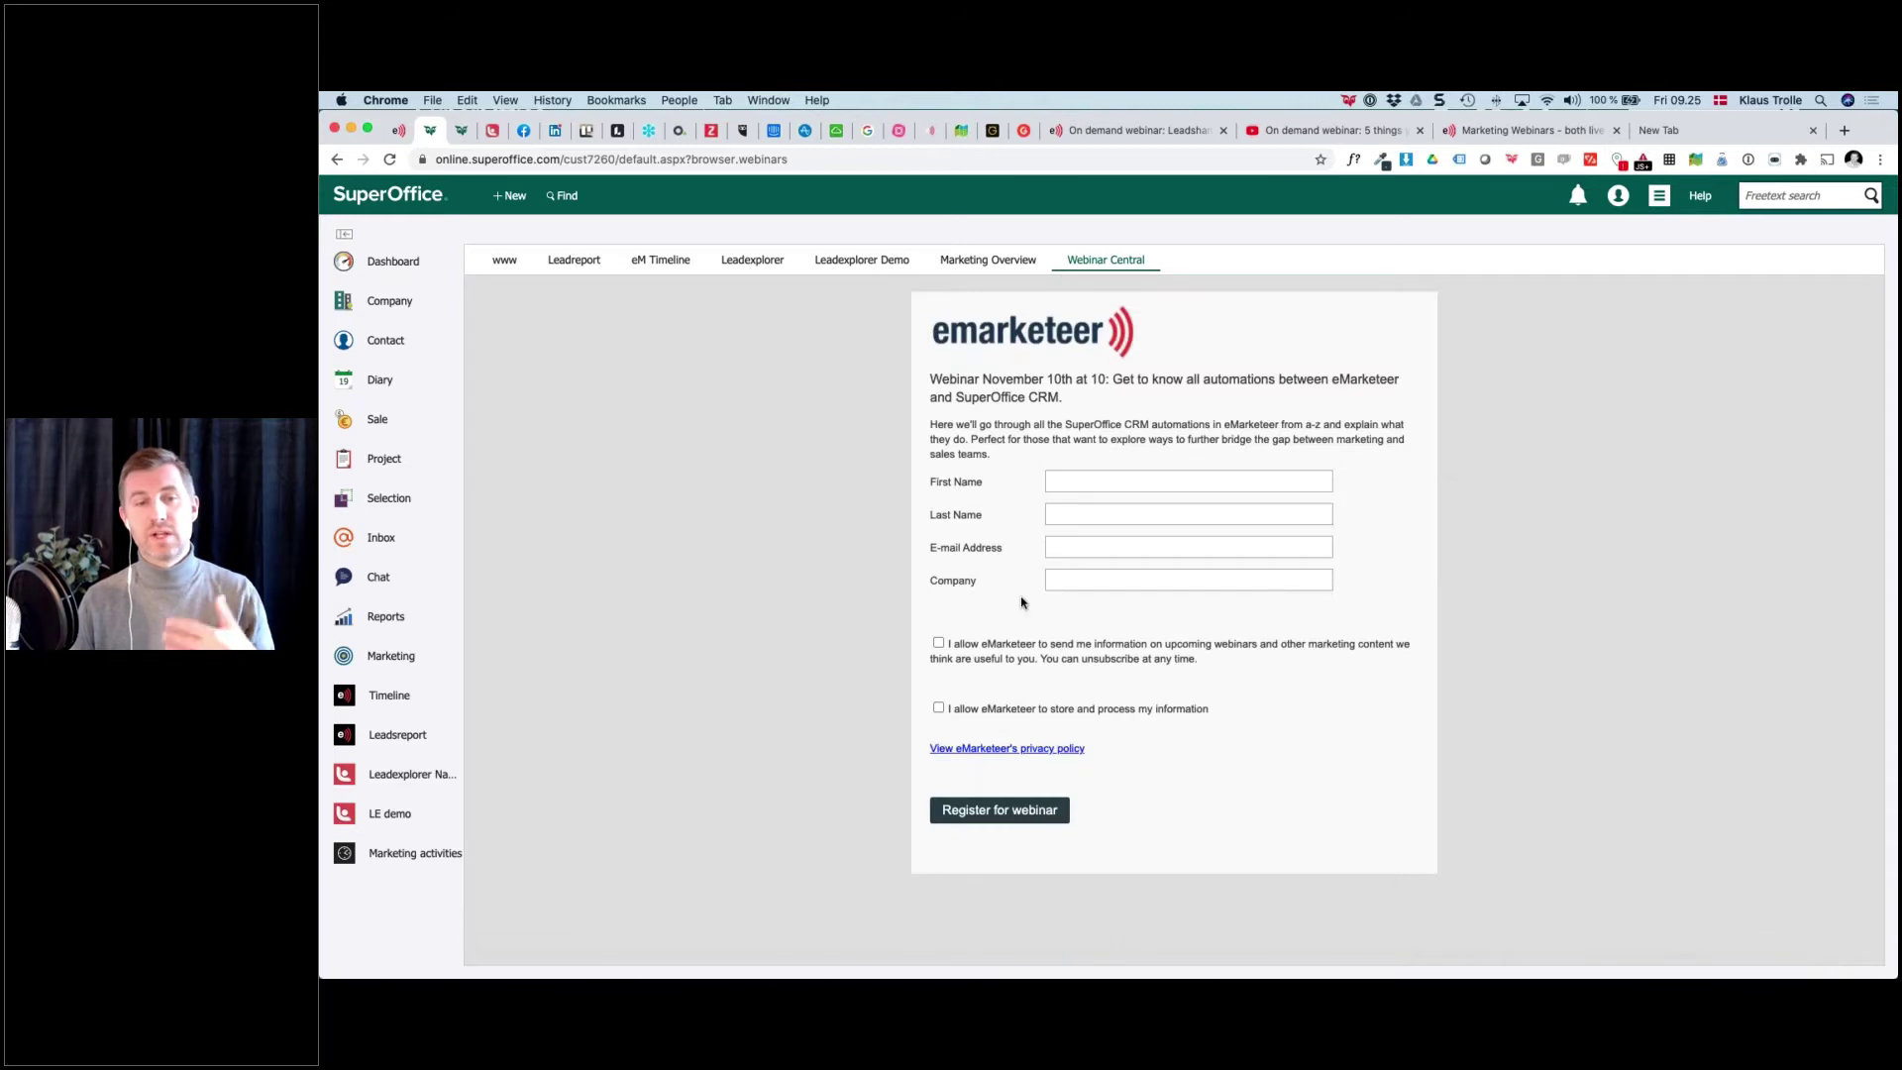
key(super+bracketleft)
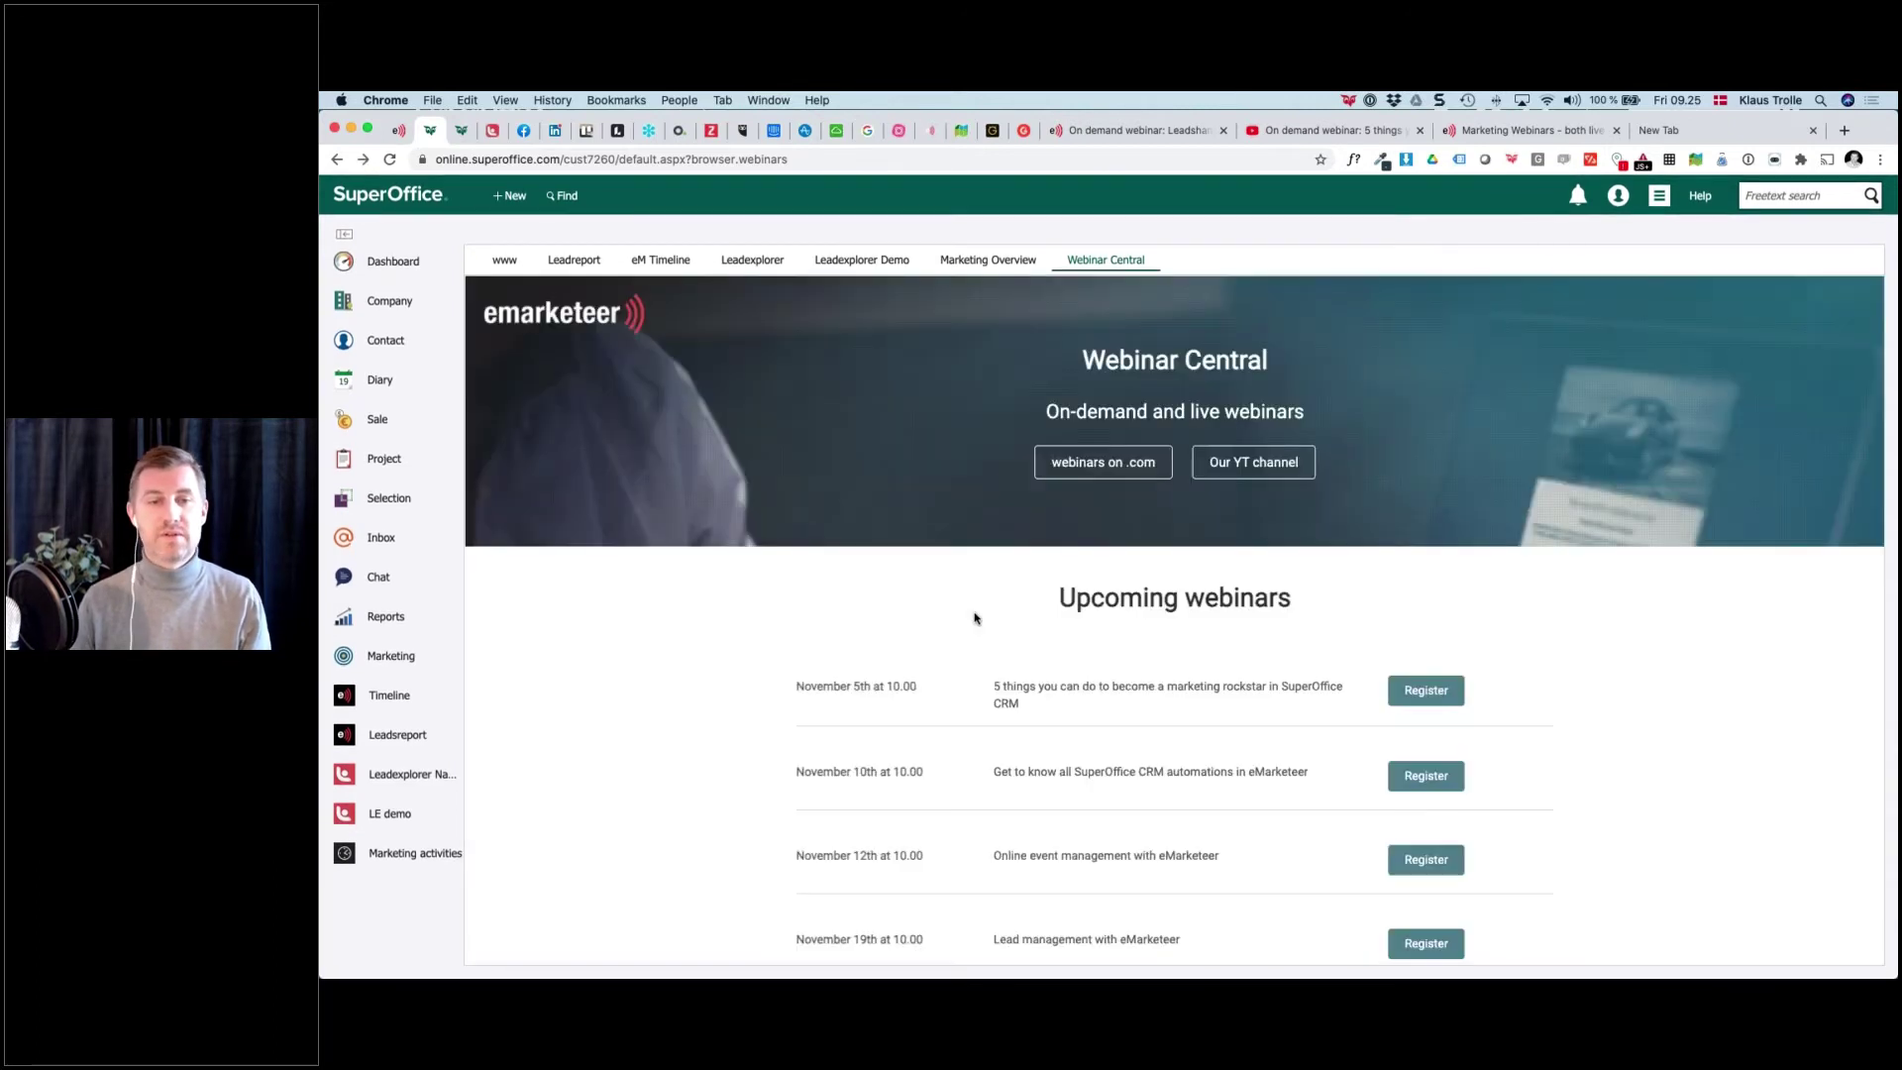
Review Webinar Central's upcoming webinars, Webinar Flow and On-demand webinars, and return to the Marketing Overview page
scroll(1110, 709, down, 3)
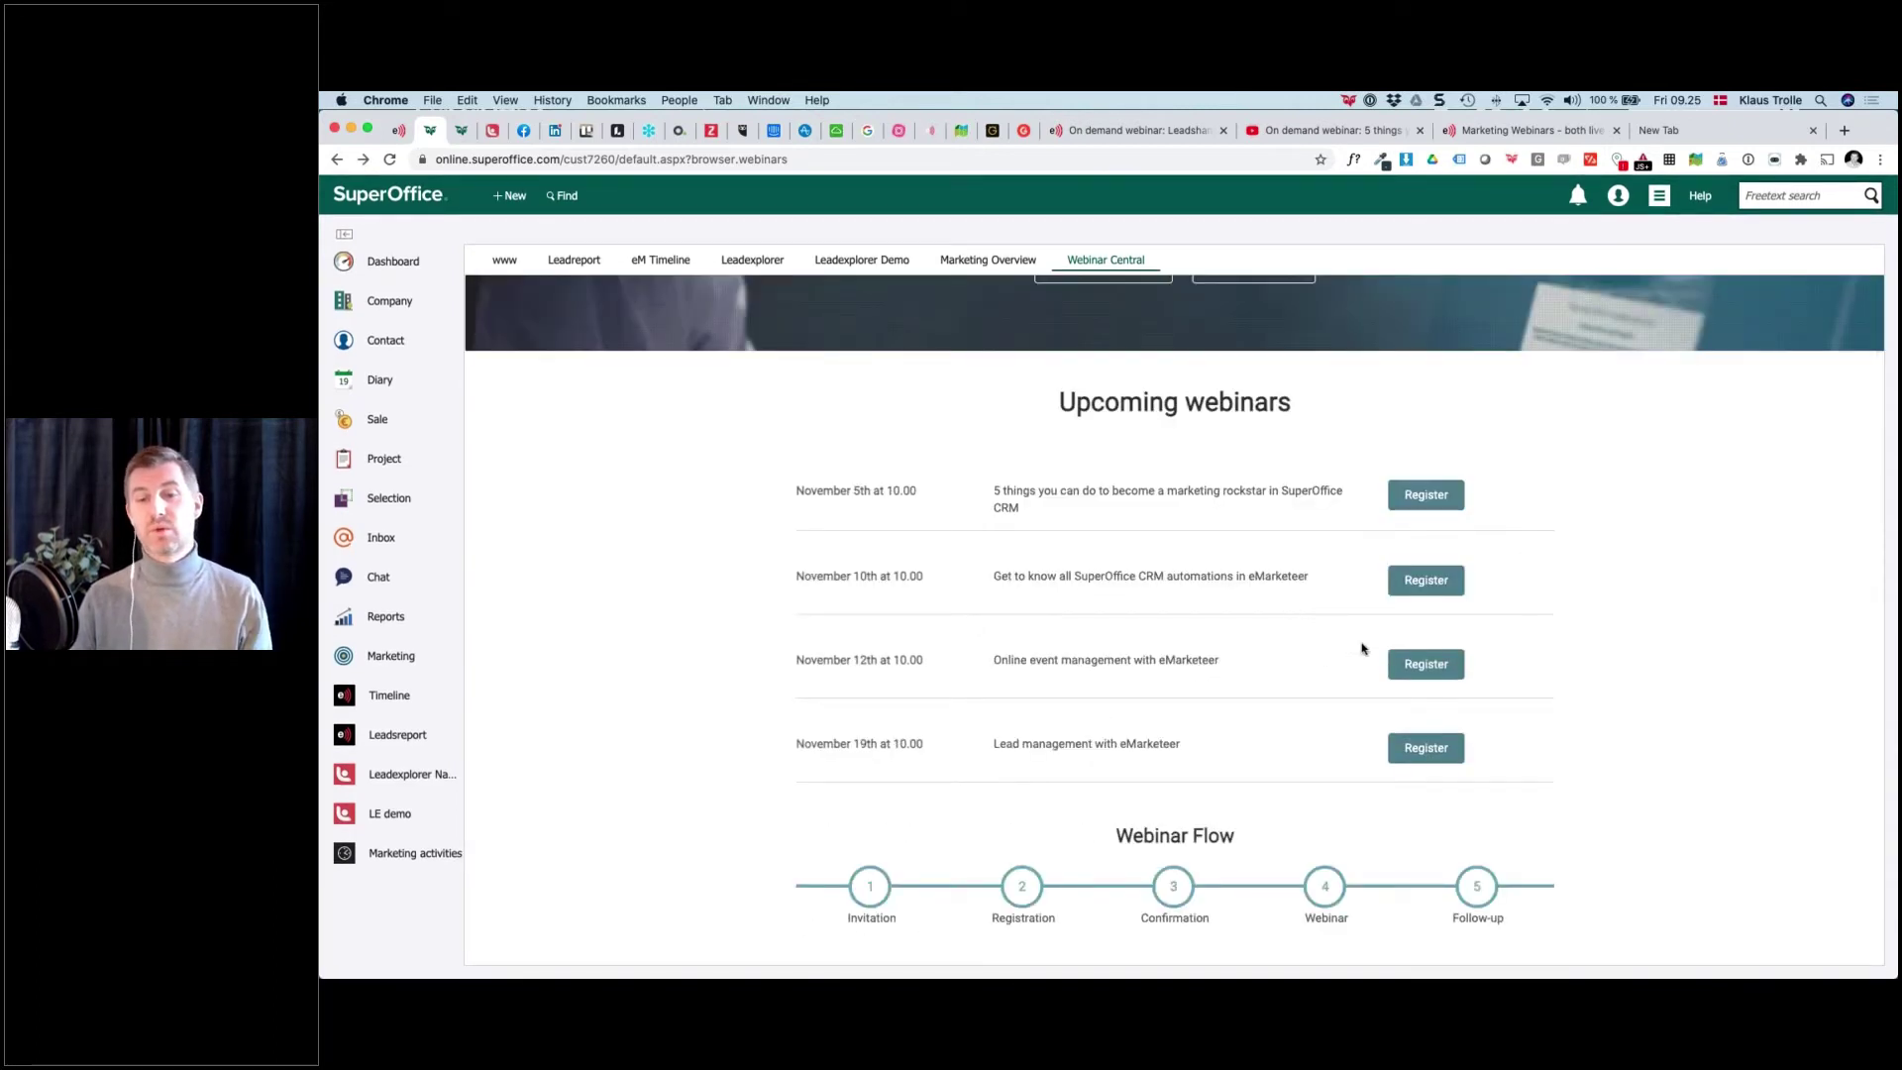
scroll(1209, 652, down, 1)
scroll(1210, 652, down, 5)
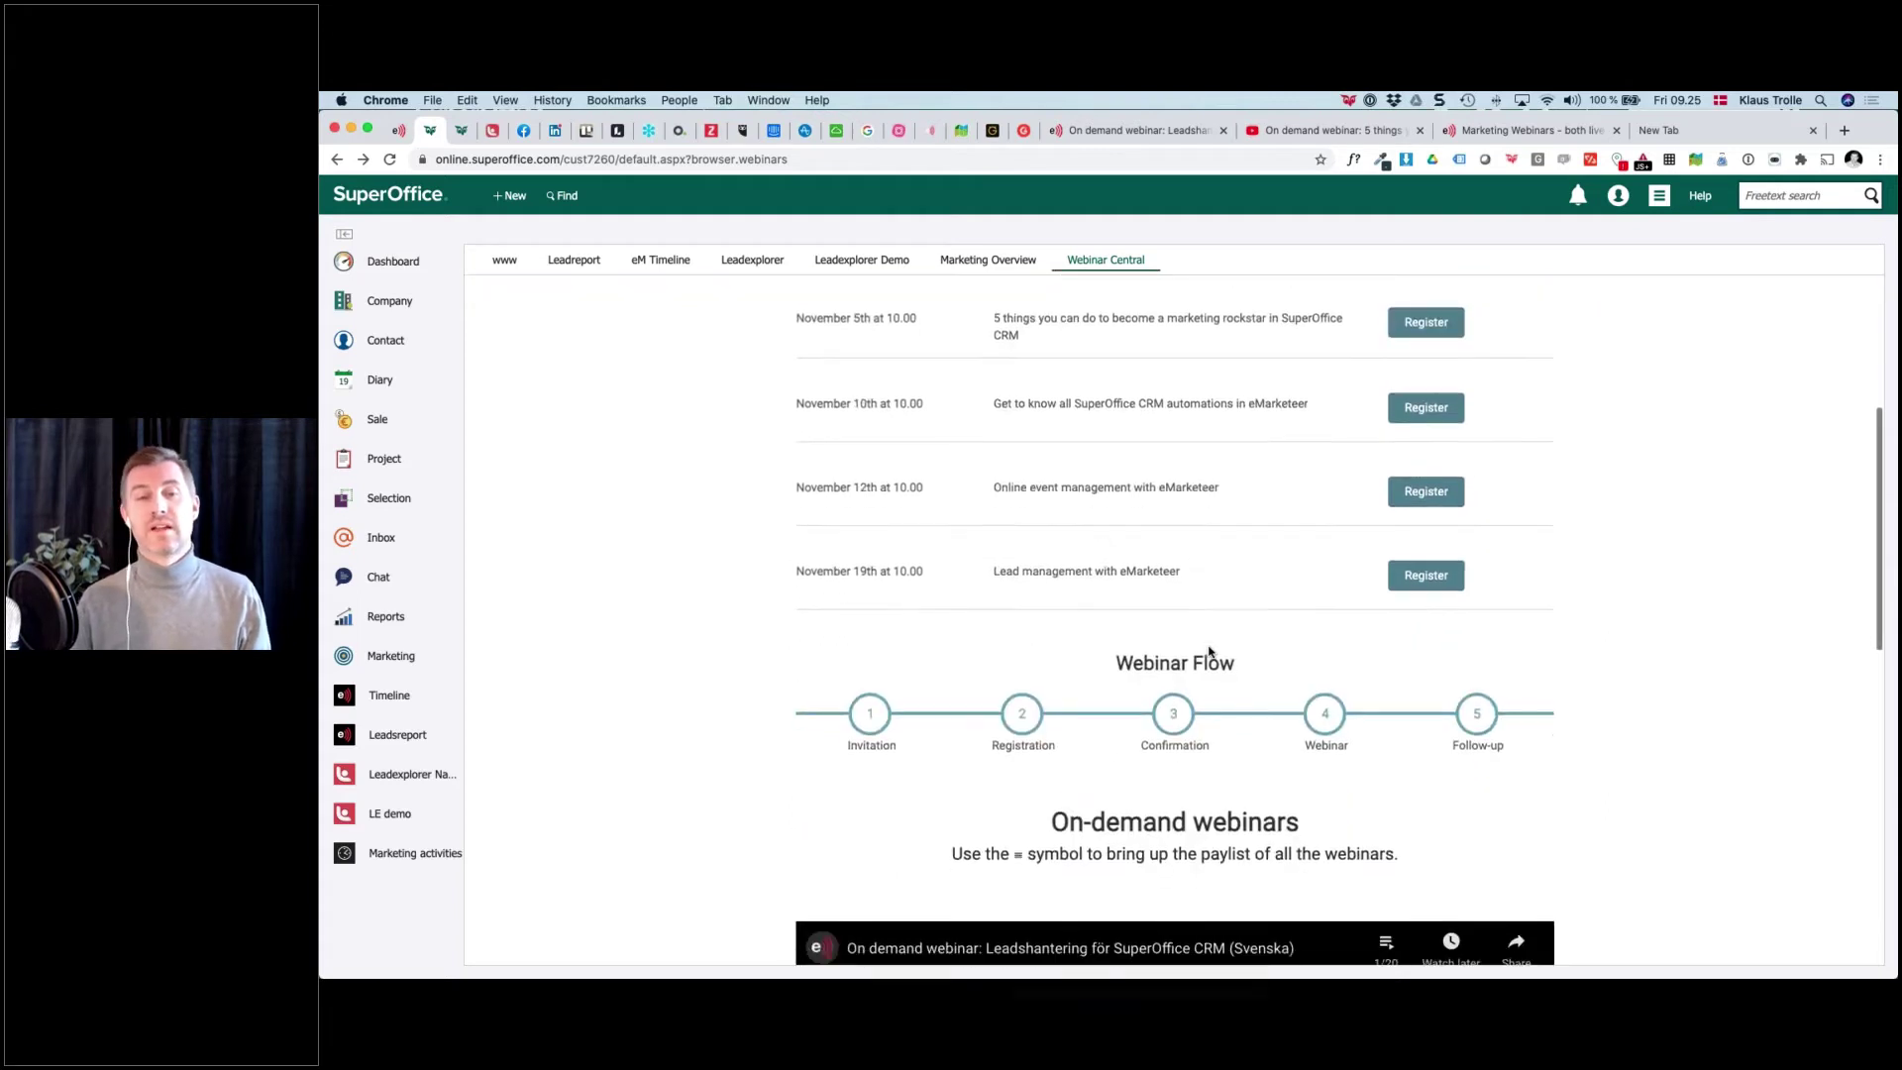
scroll(1210, 652, down, 1)
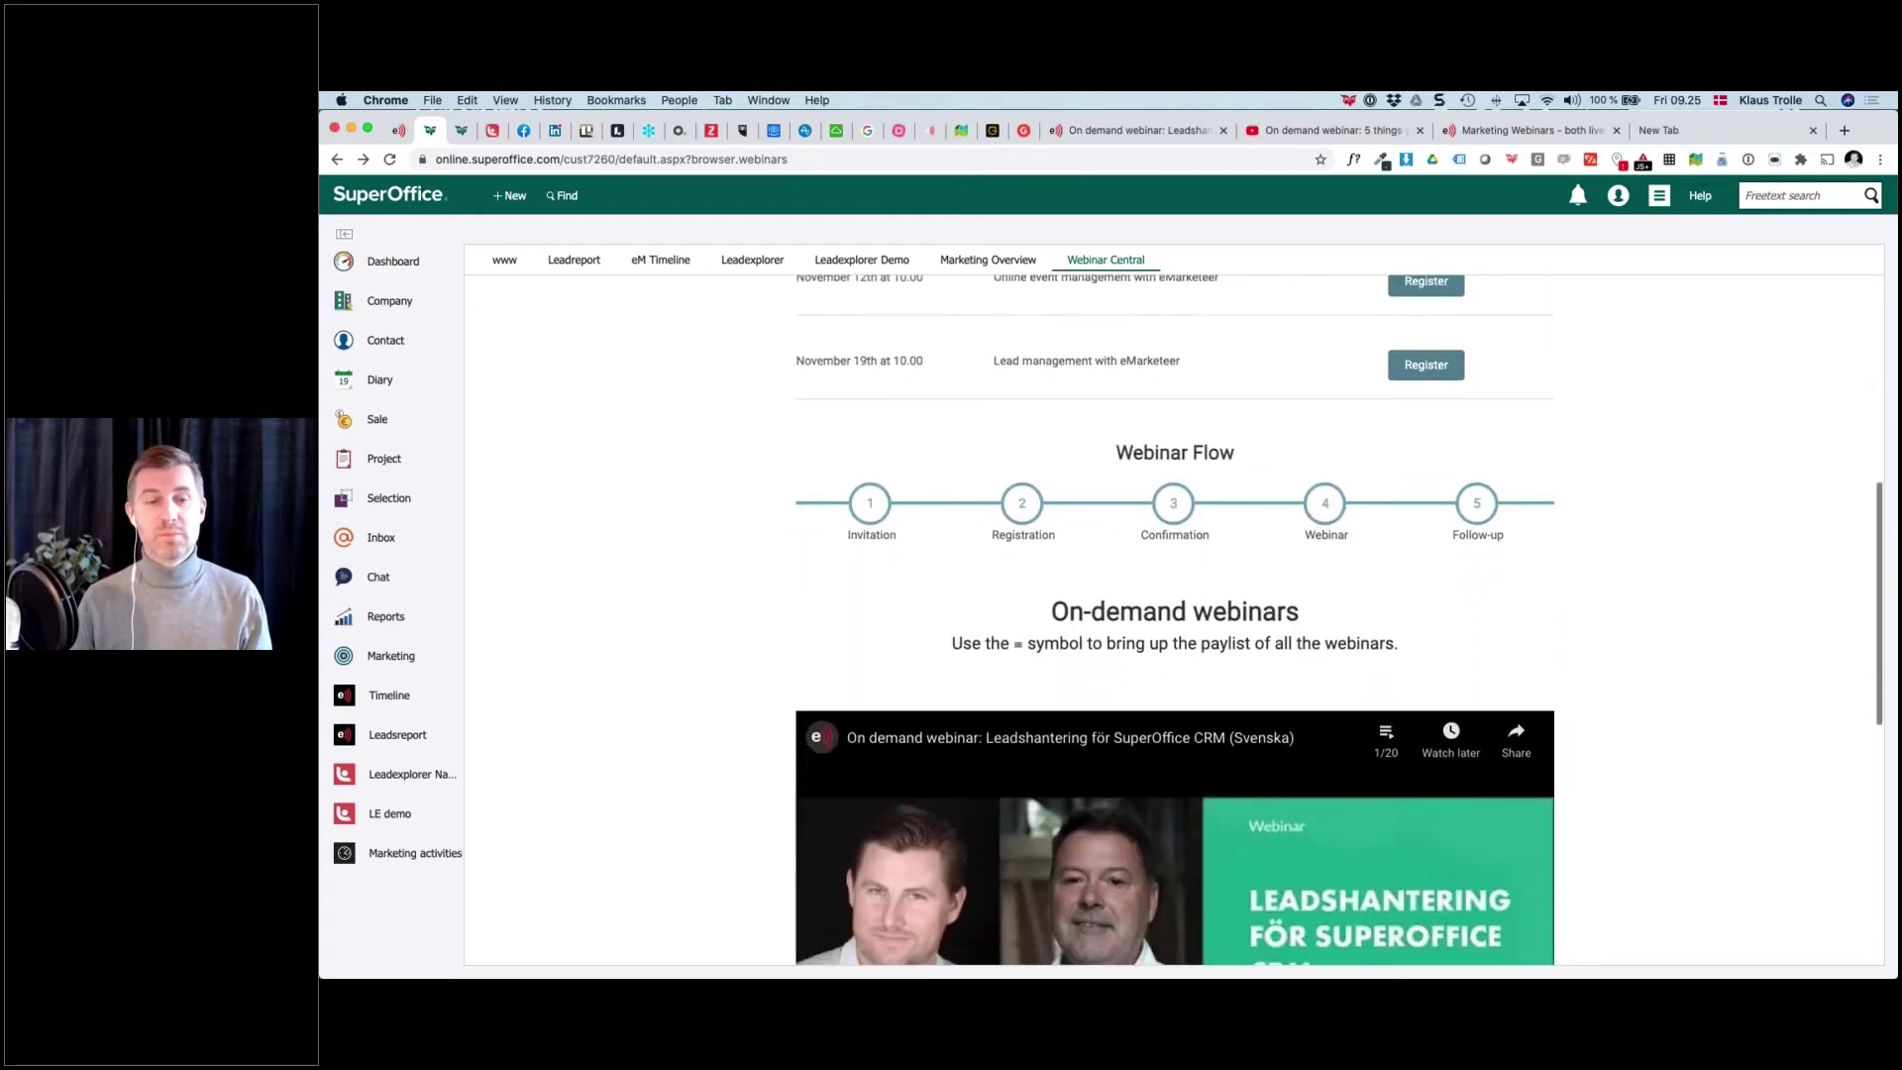
mouse_move(1176, 515)
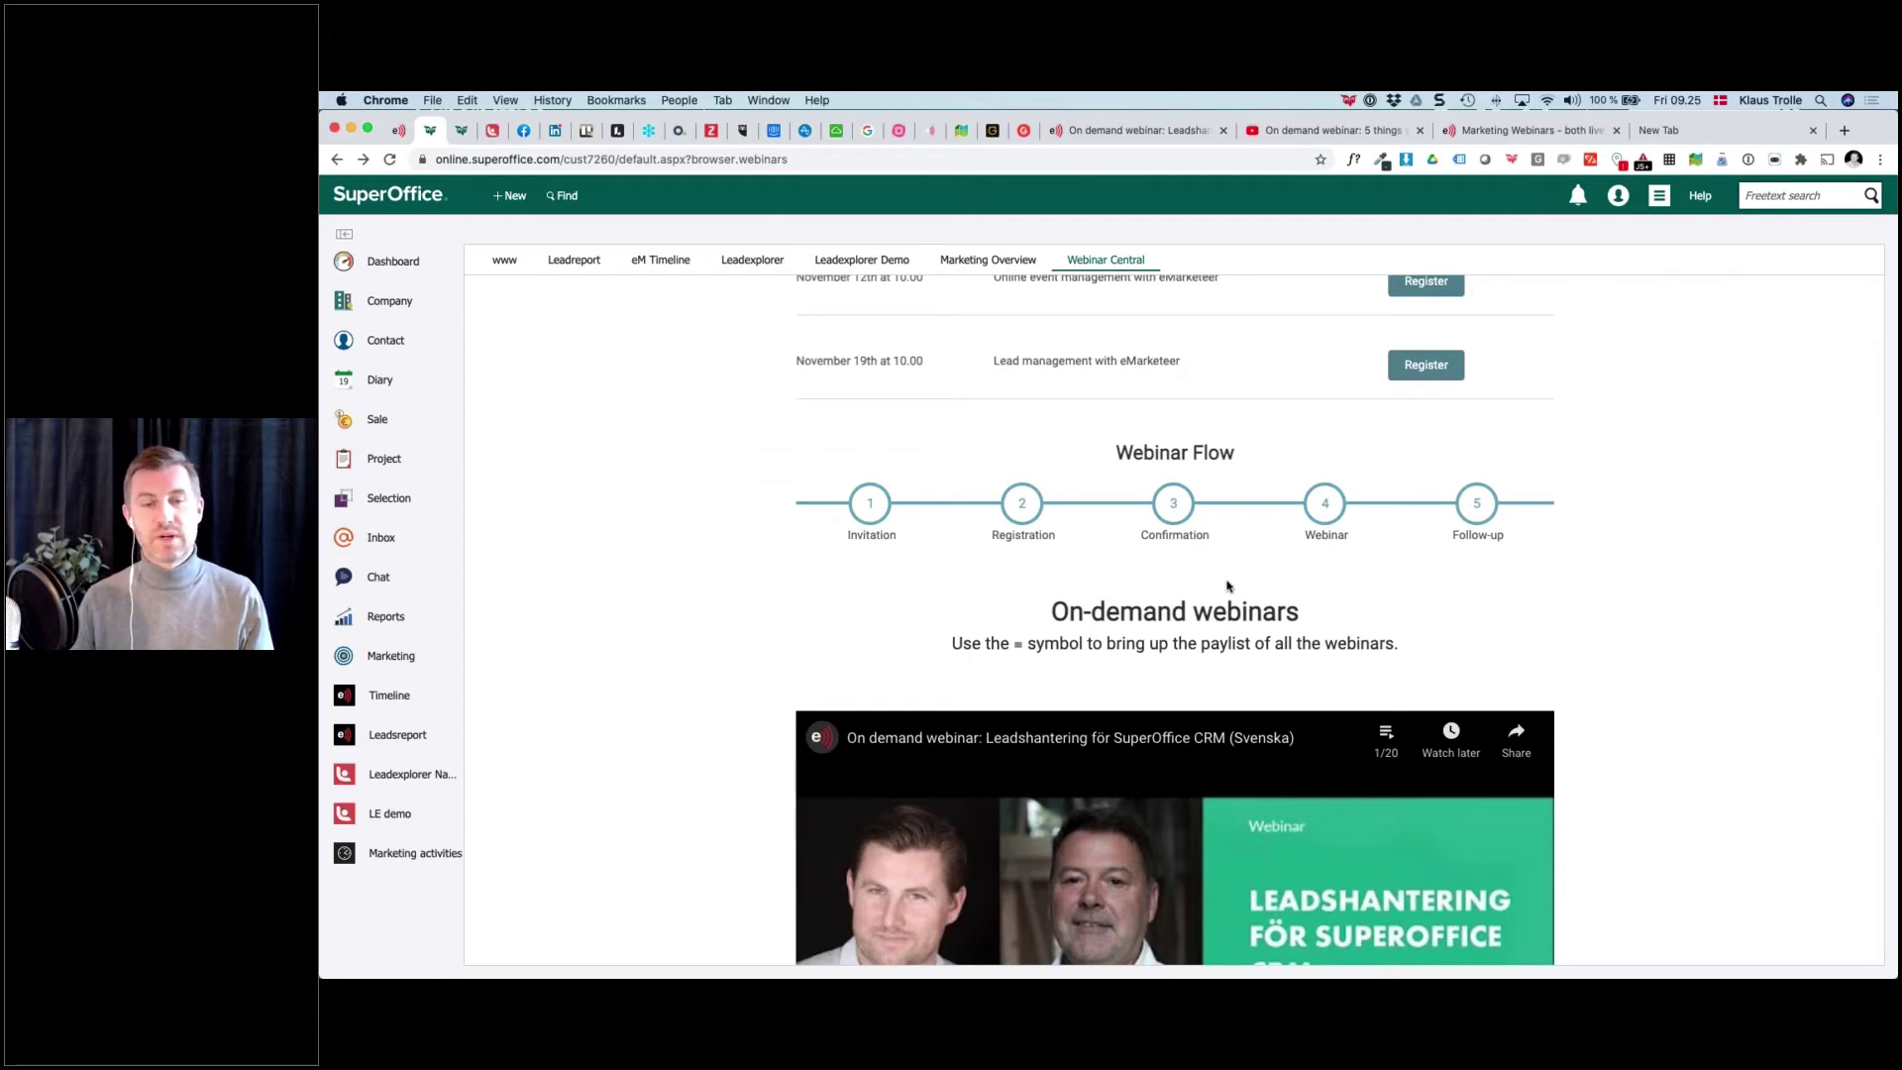
scroll(1223, 596, down, 1)
scroll(1670, 603, down, 4)
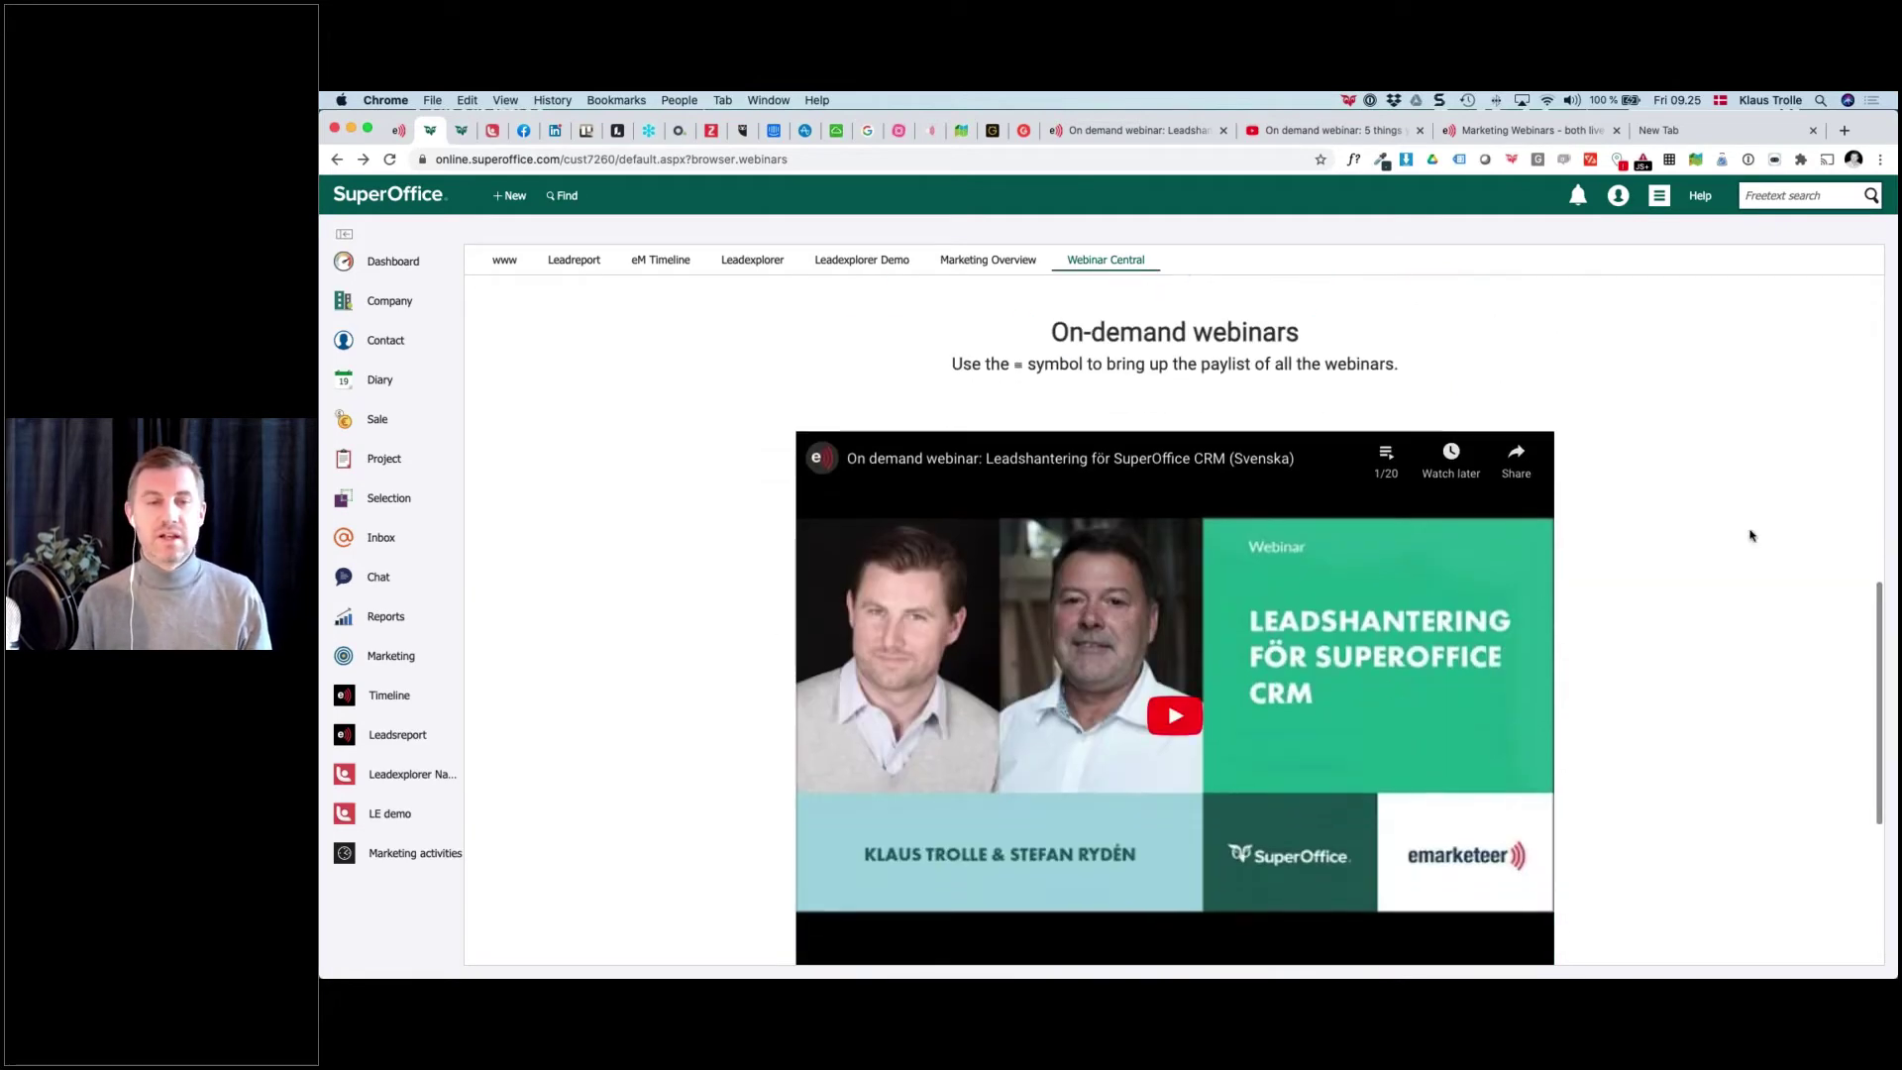
scroll(1670, 602, down, 3)
scroll(1670, 602, up, 10)
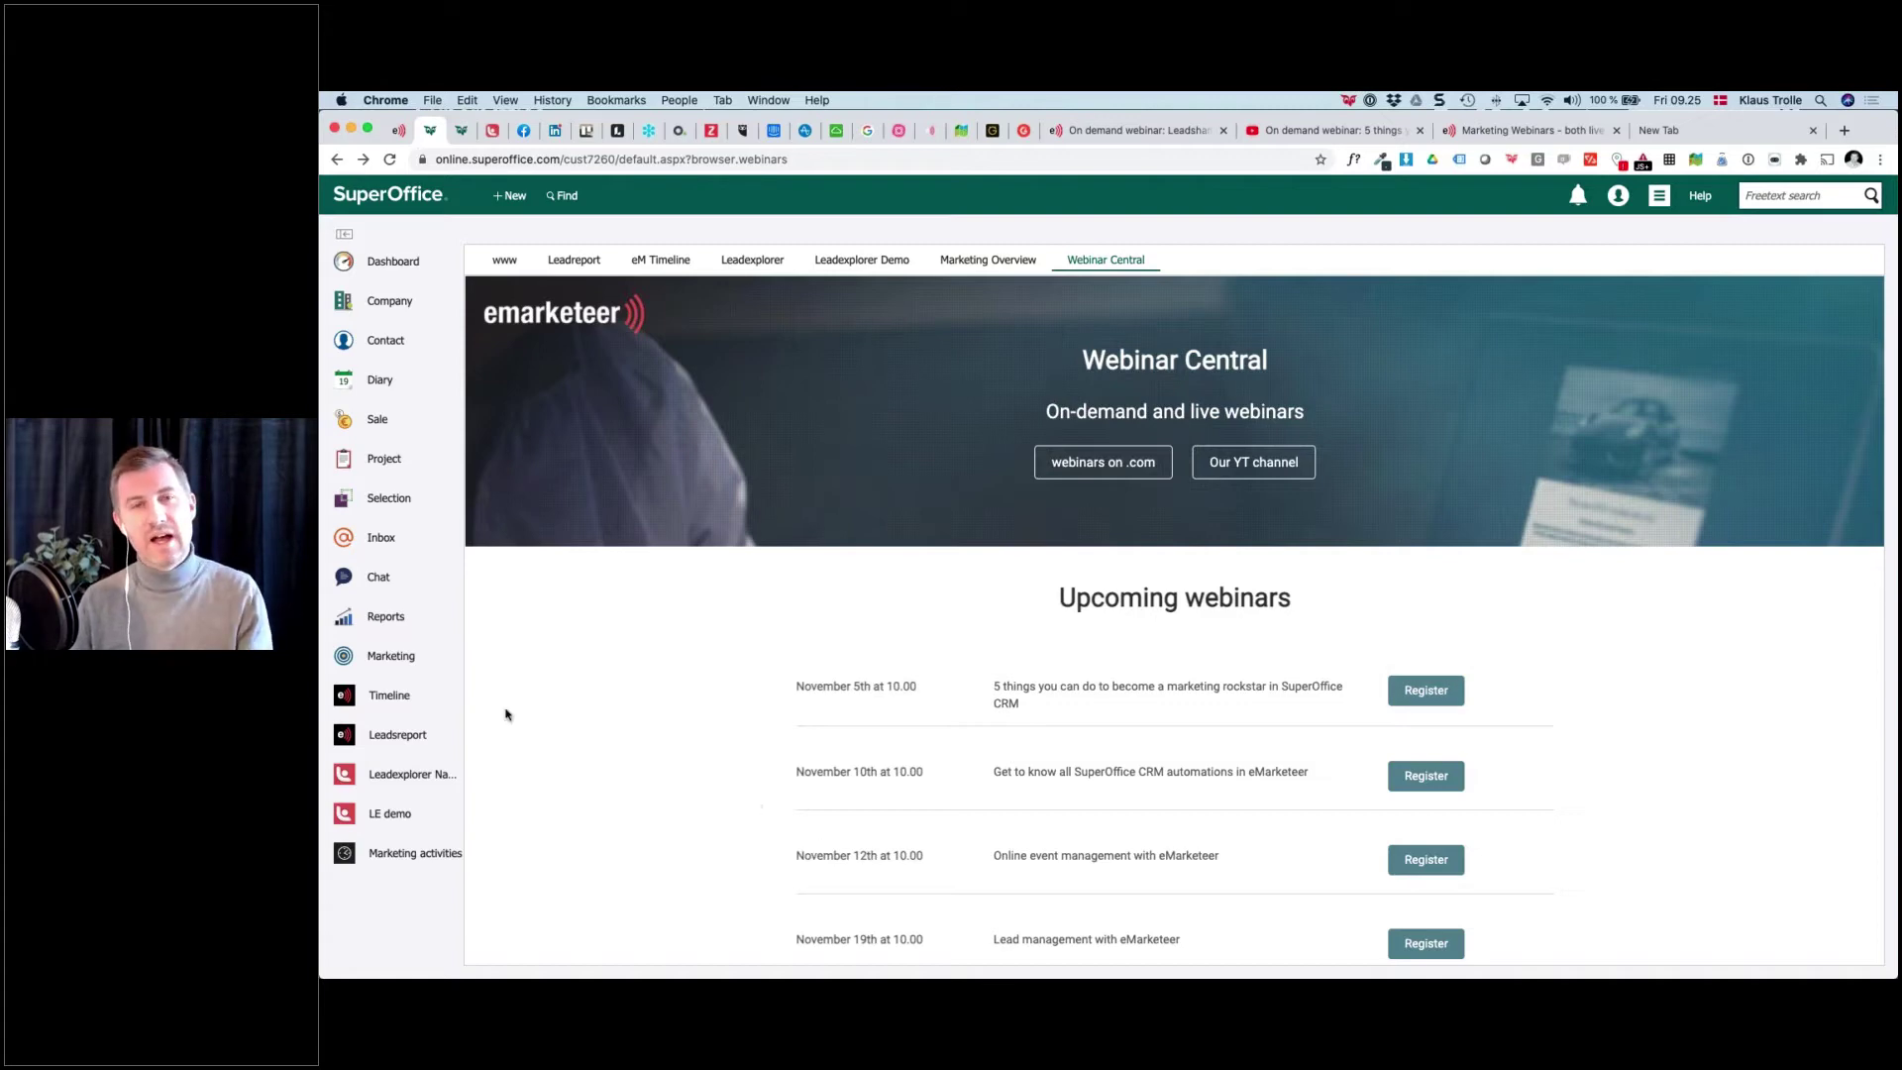
click(967, 263)
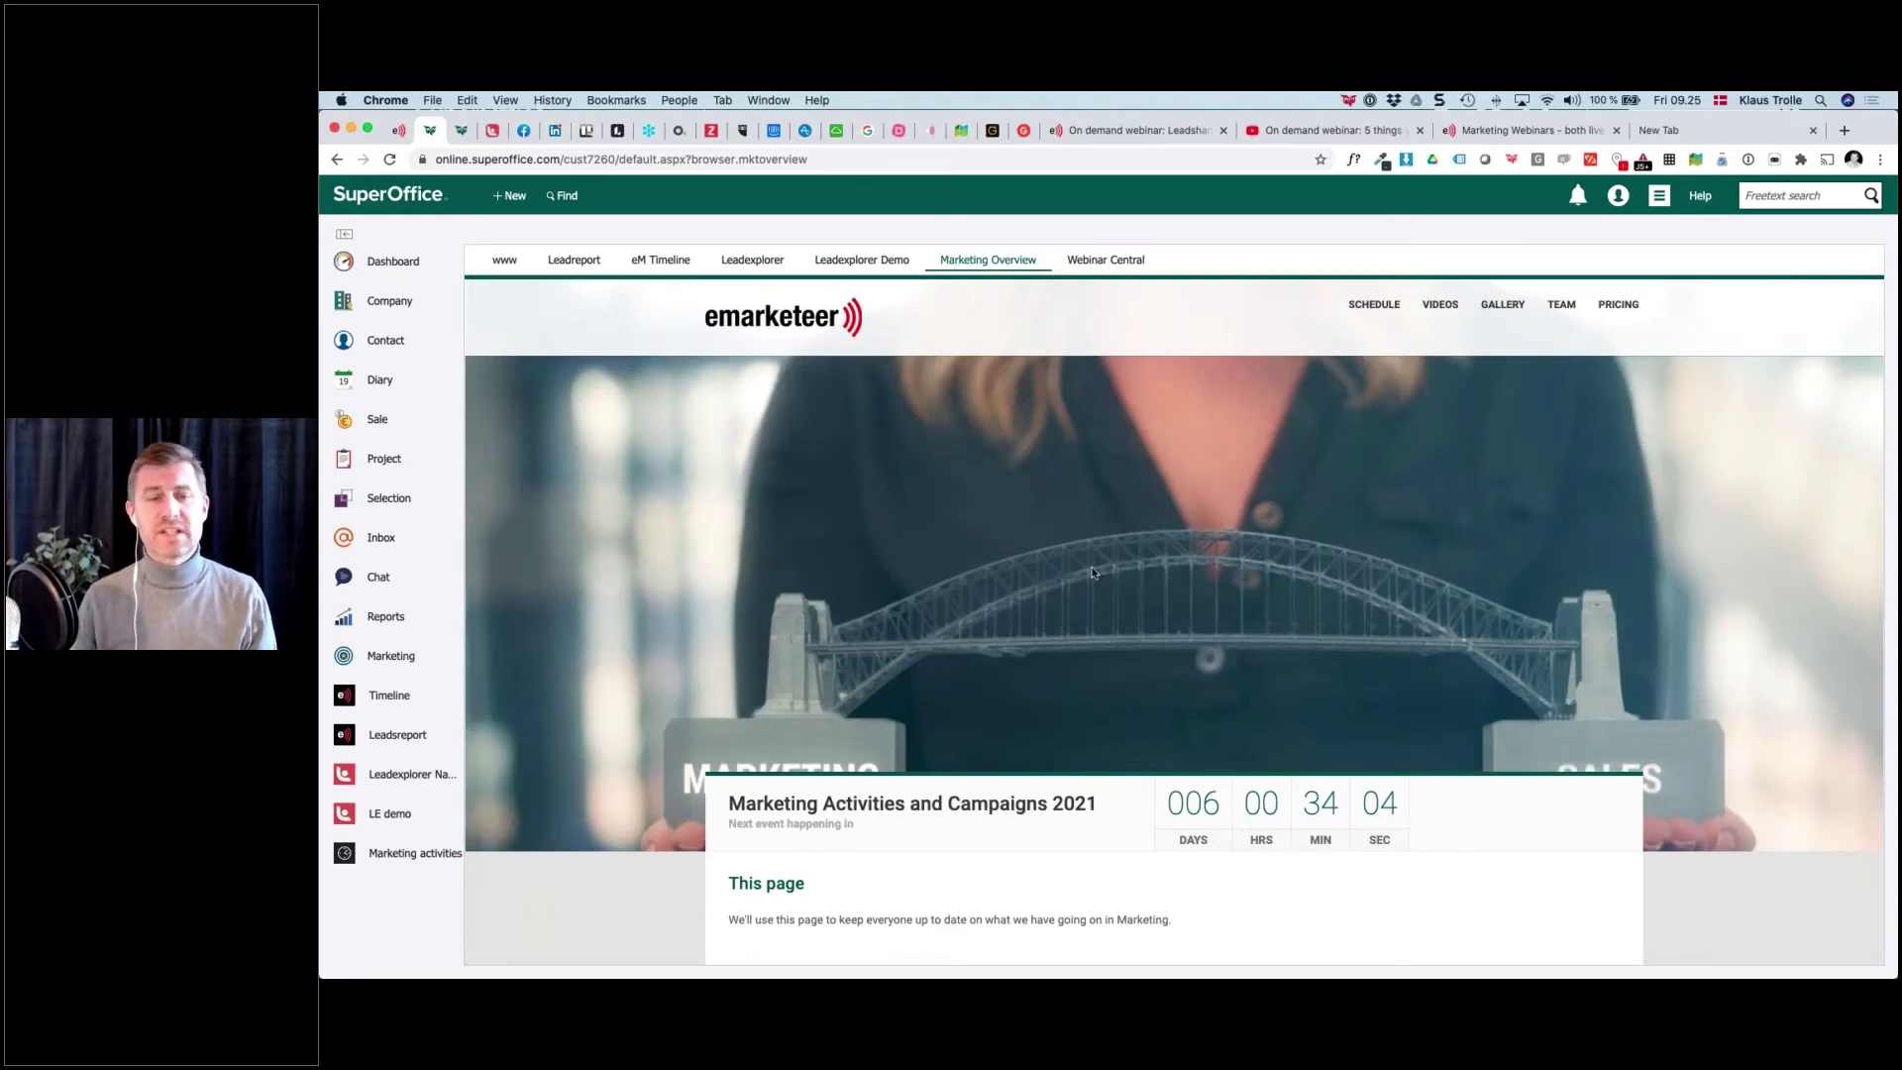
scroll(1071, 589, down, 2)
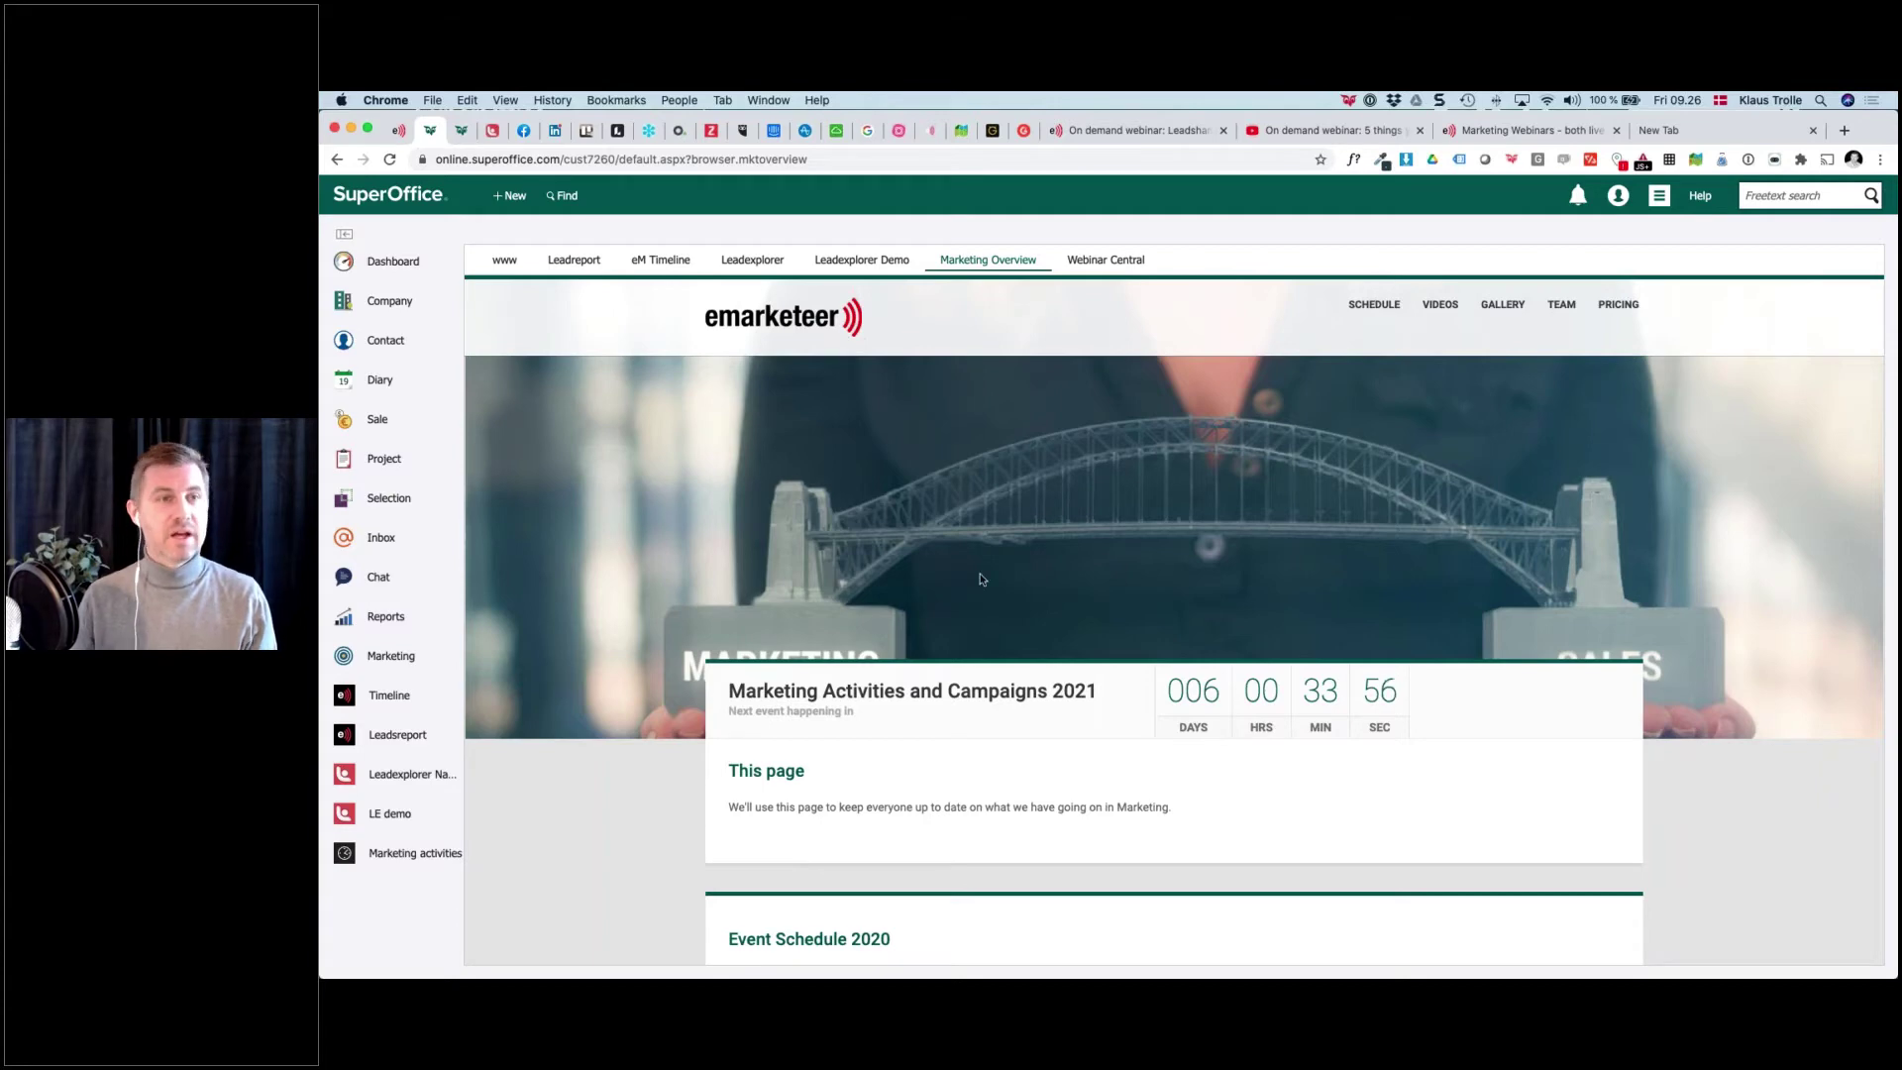
Switch to eMarketeer in Safari and open the "So landing page" web page for editing
key(super+Tab)
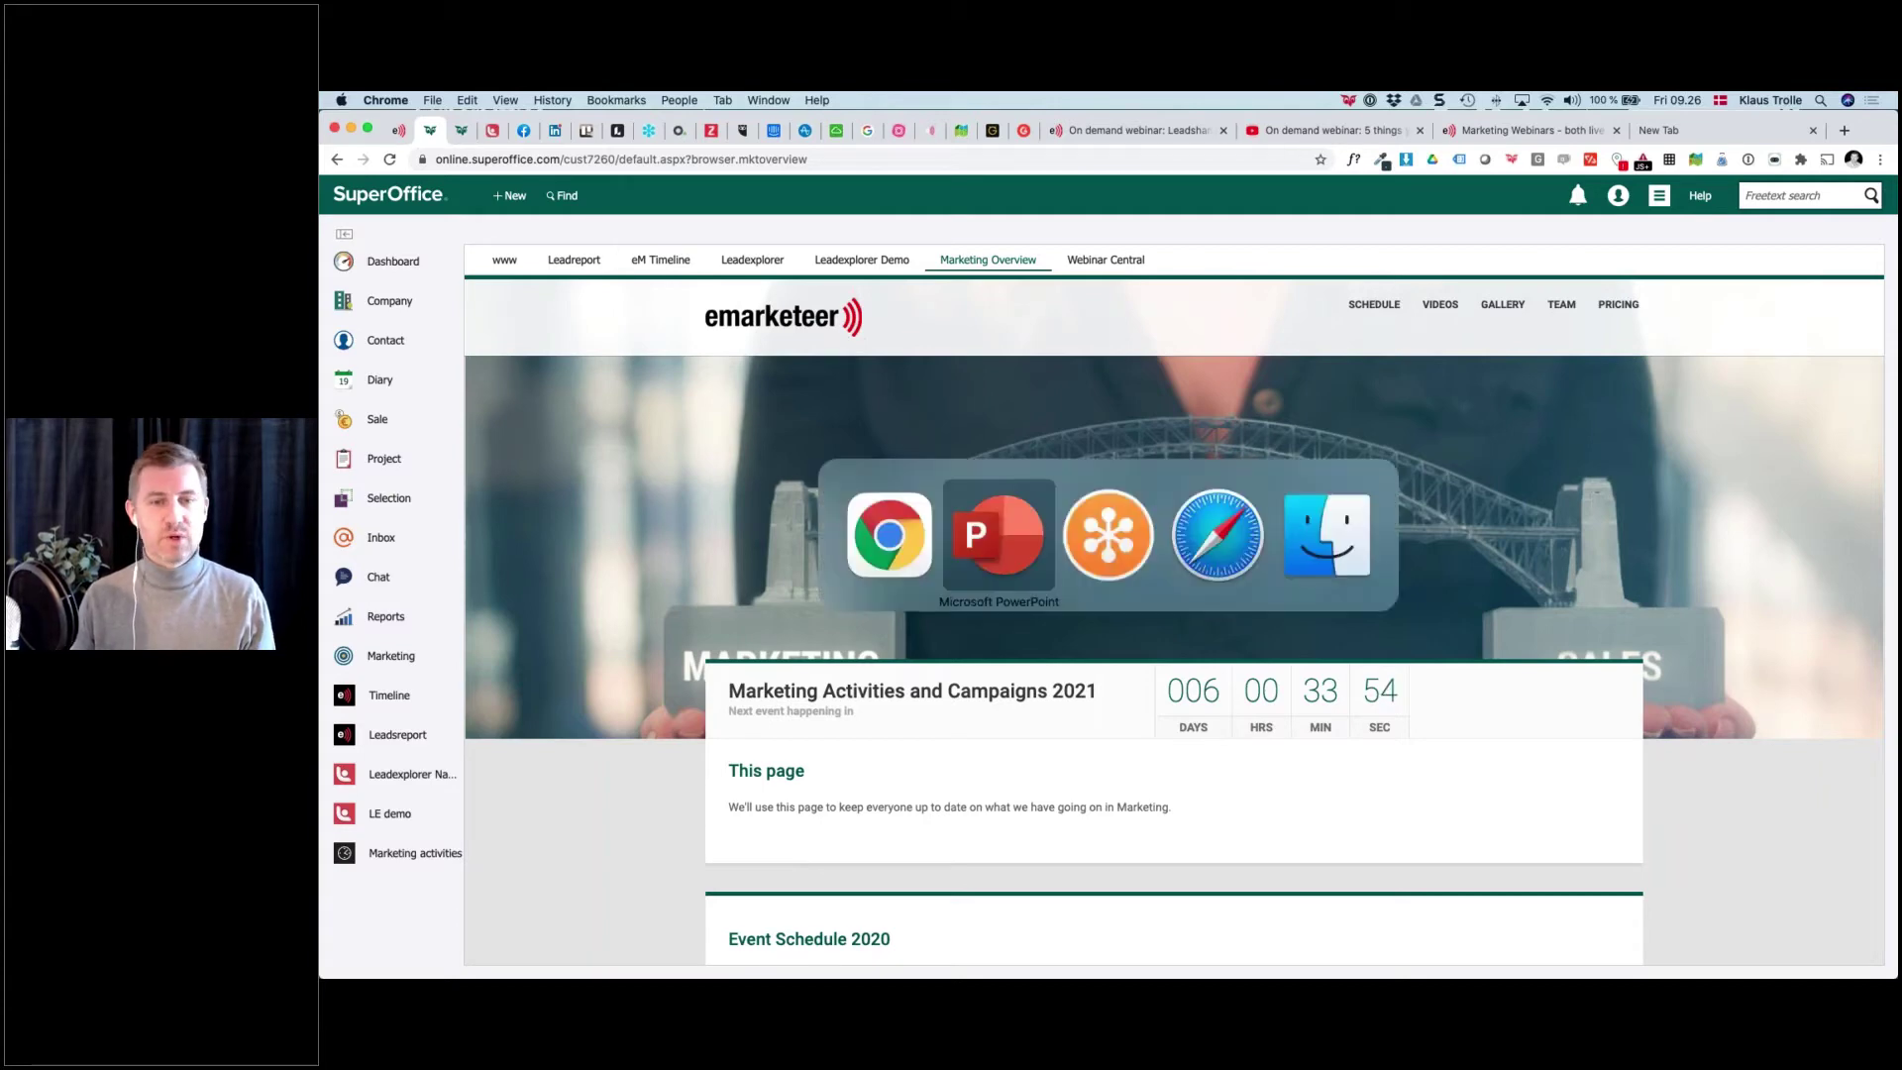
key(super+Tab)
key(super+Tab)
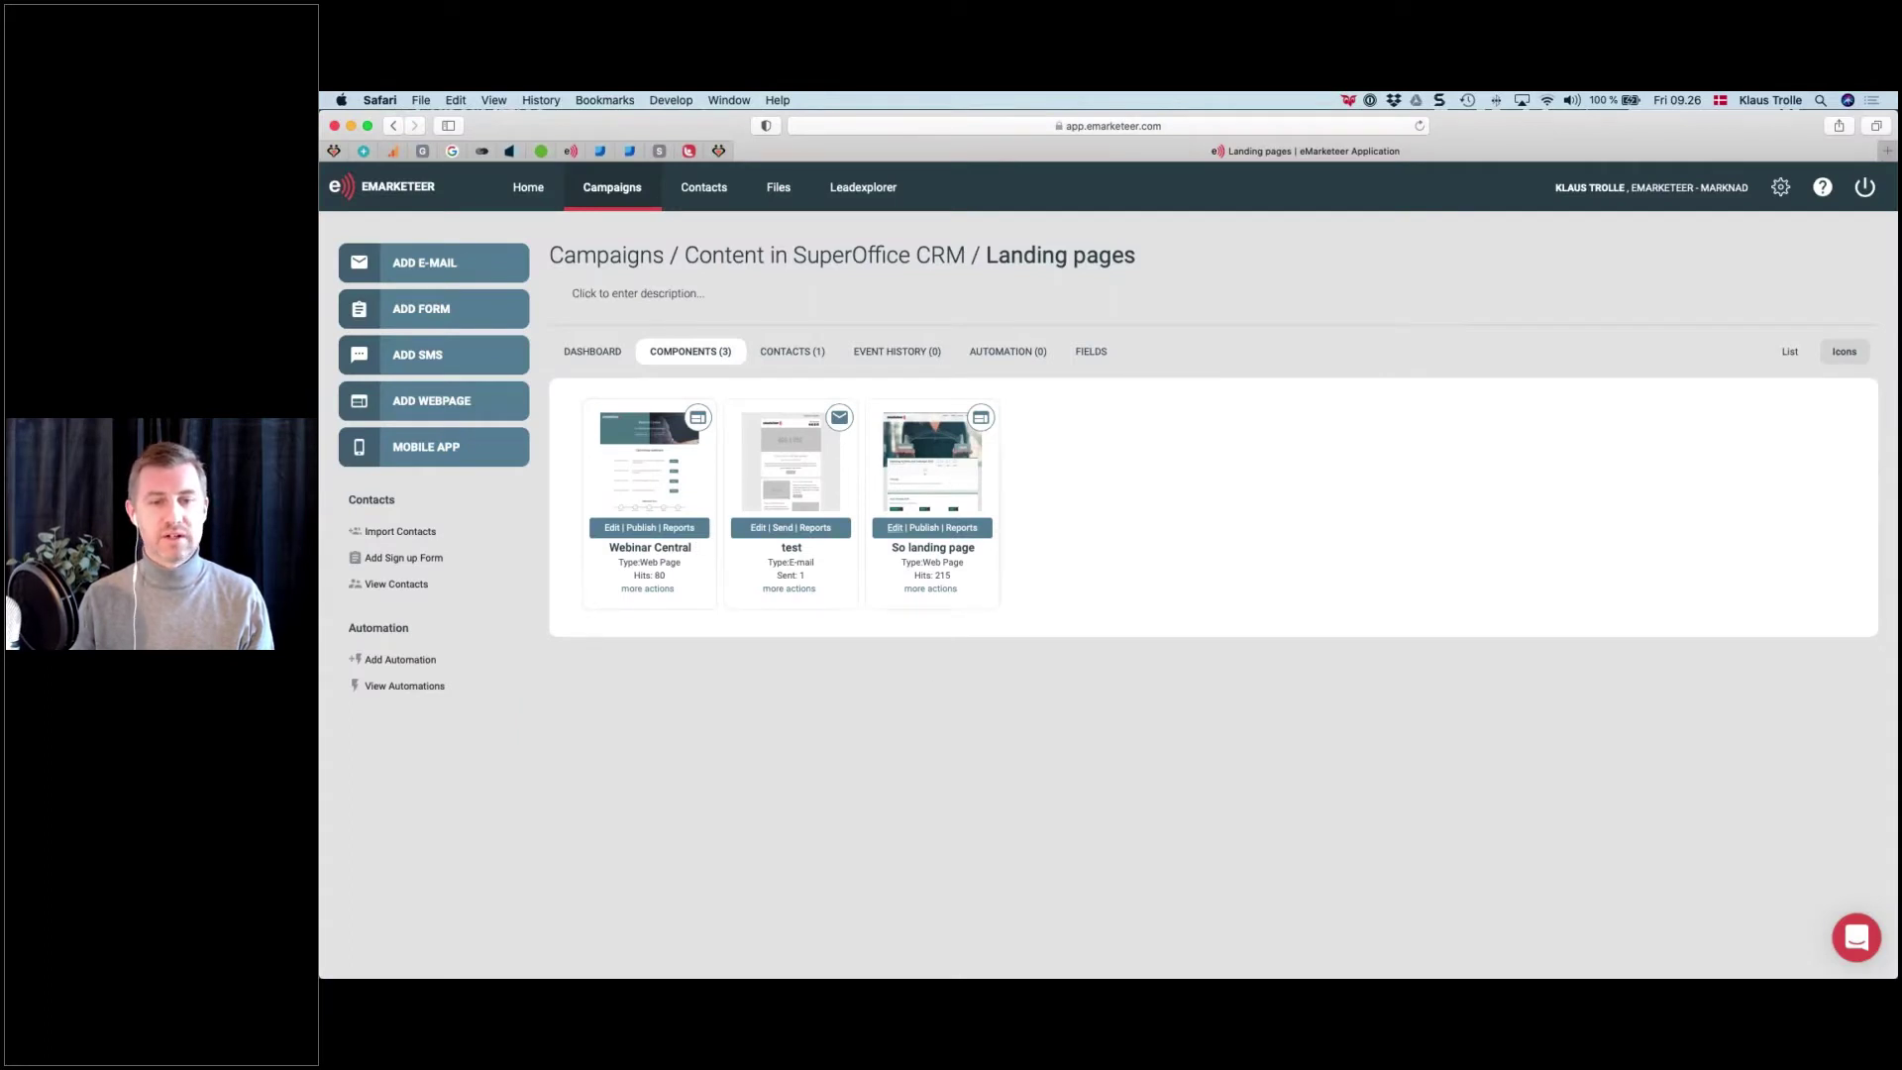
click(894, 527)
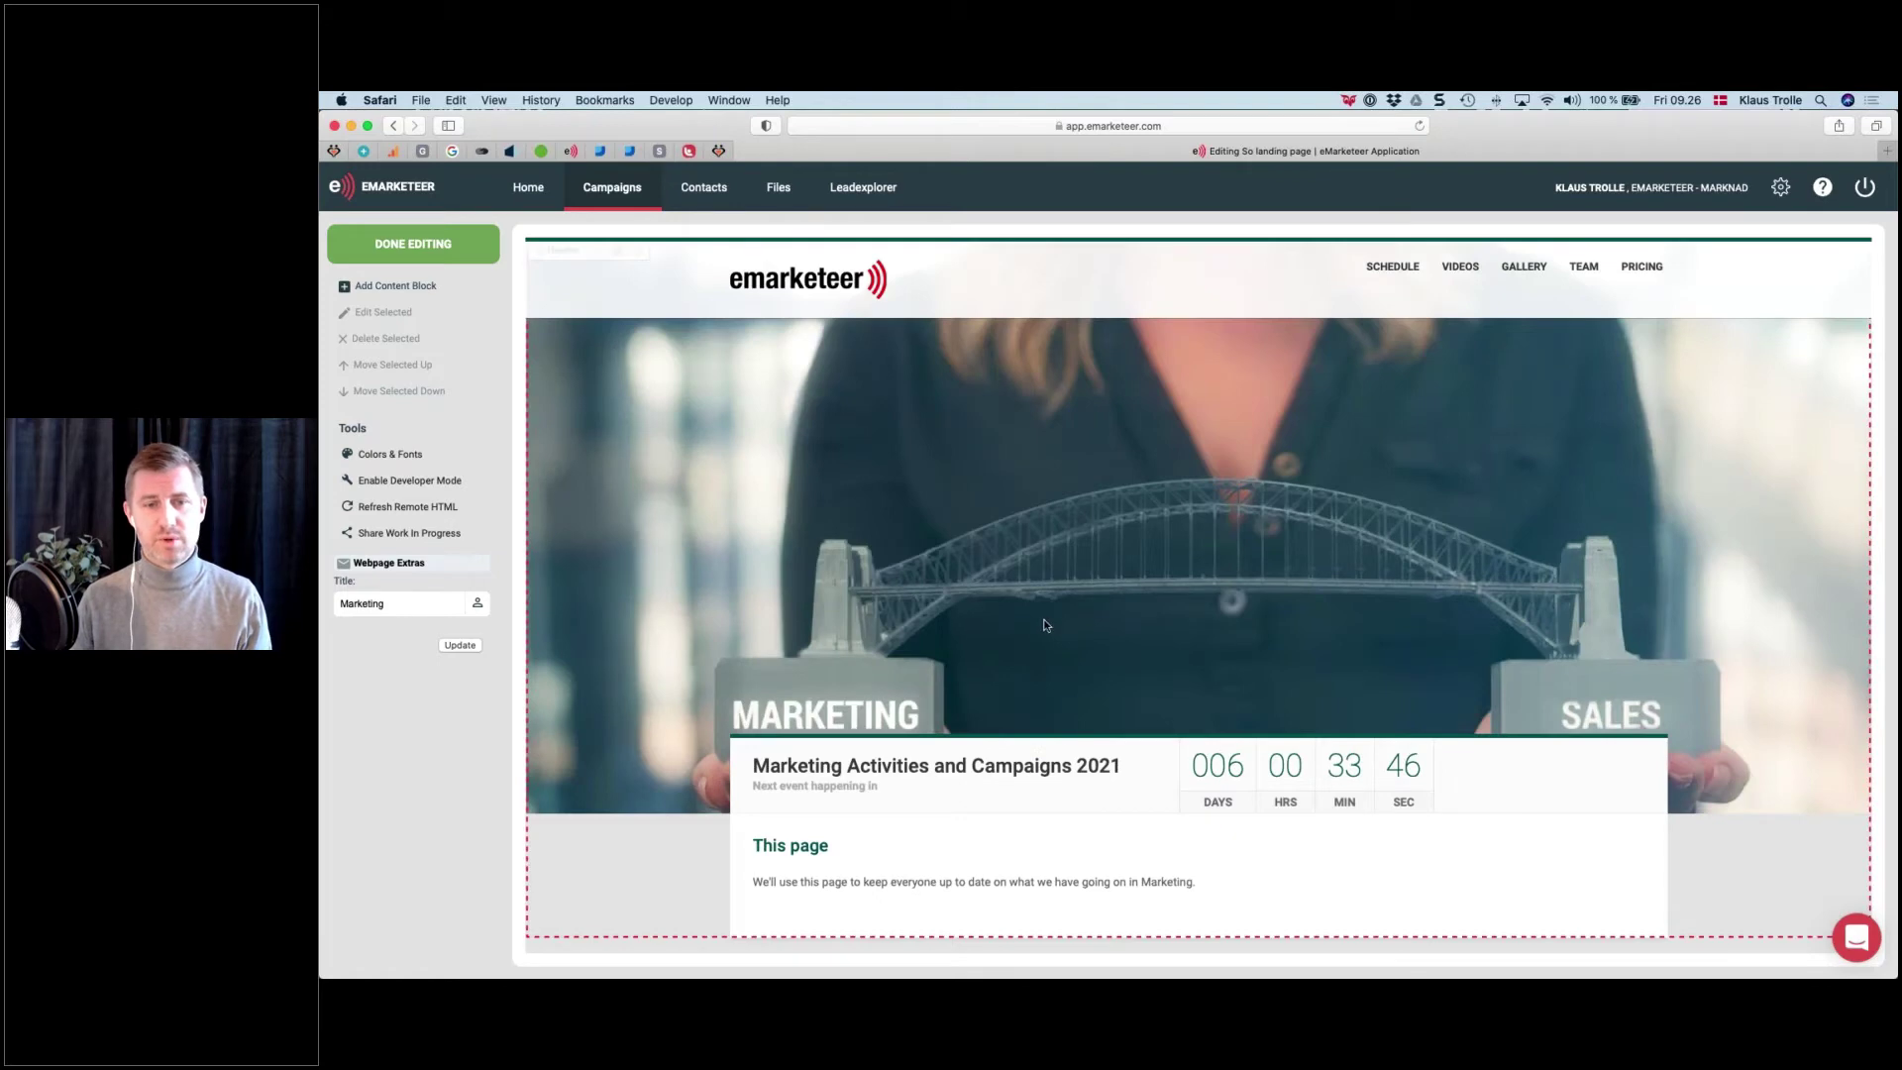
Change the Schedule block's section headline to "Event Schedule 2021" and save it
scroll(1044, 625, down, 10)
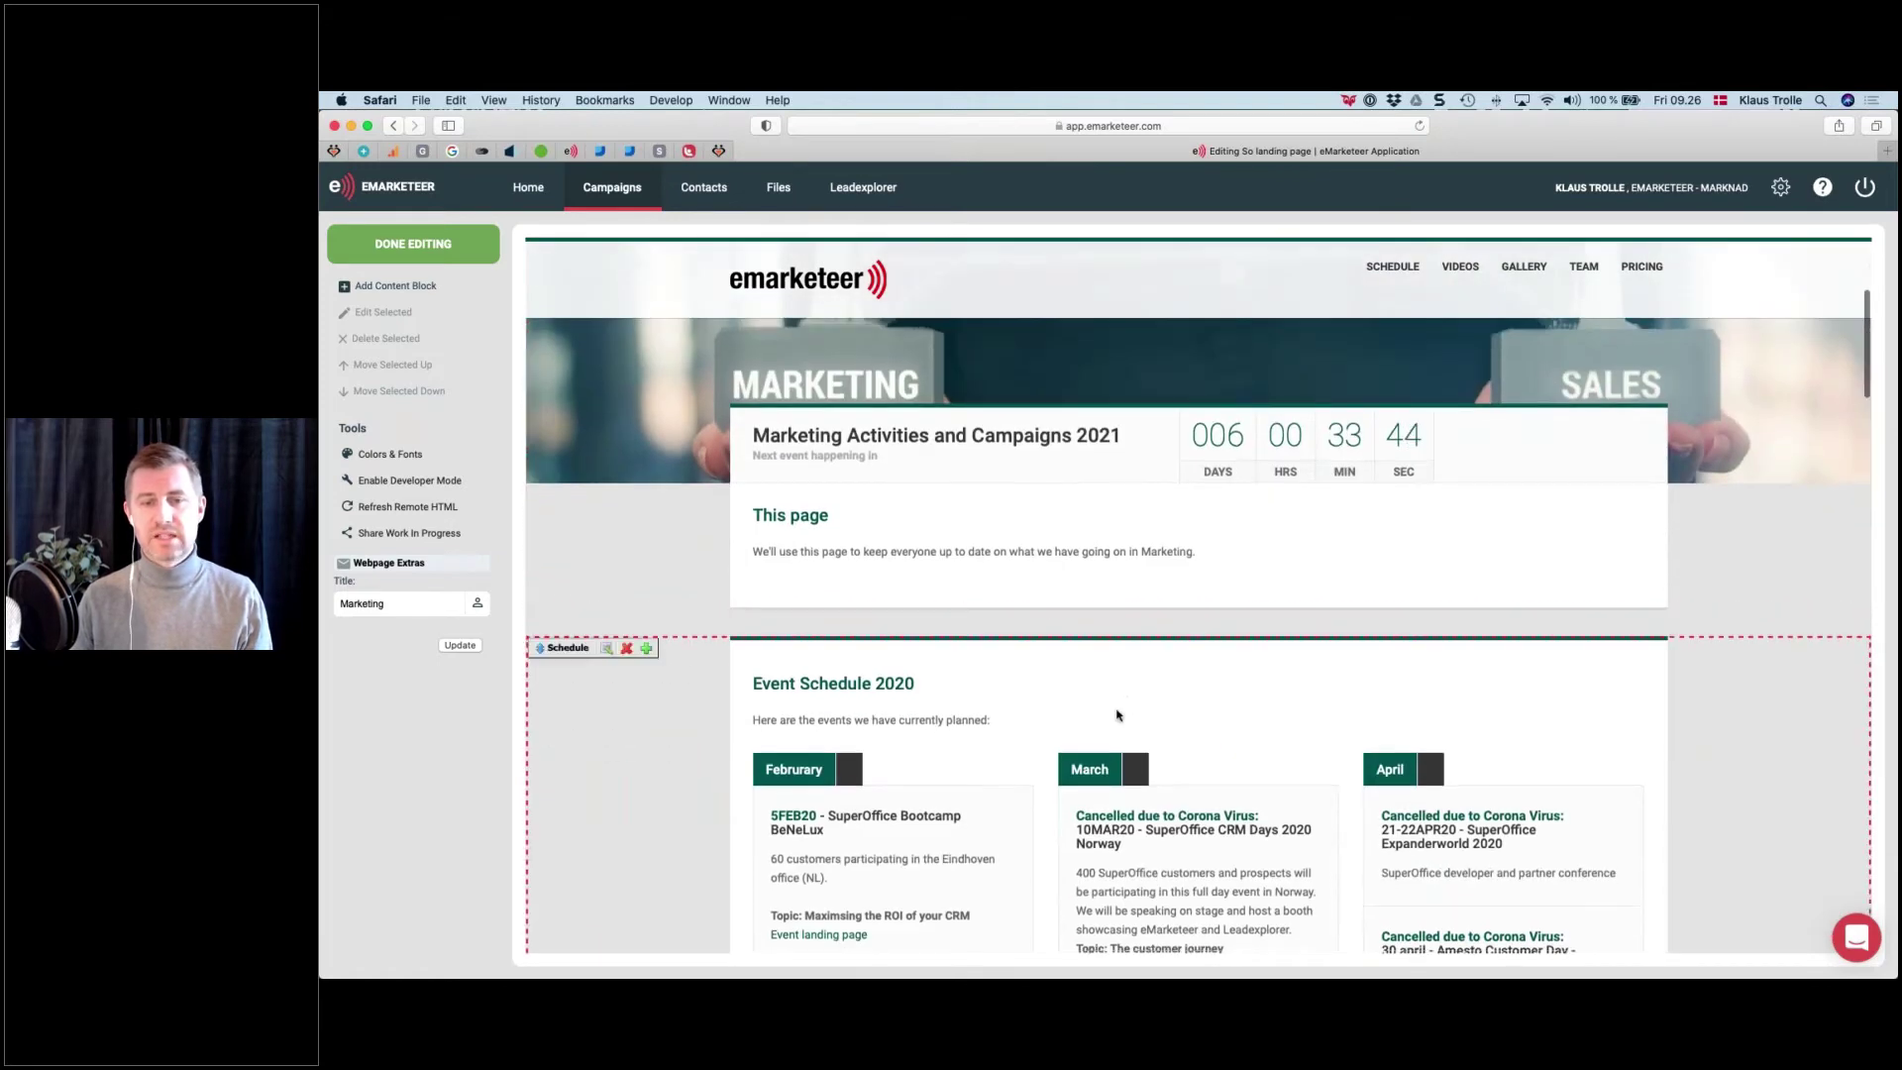
scroll(1041, 609, down, 1)
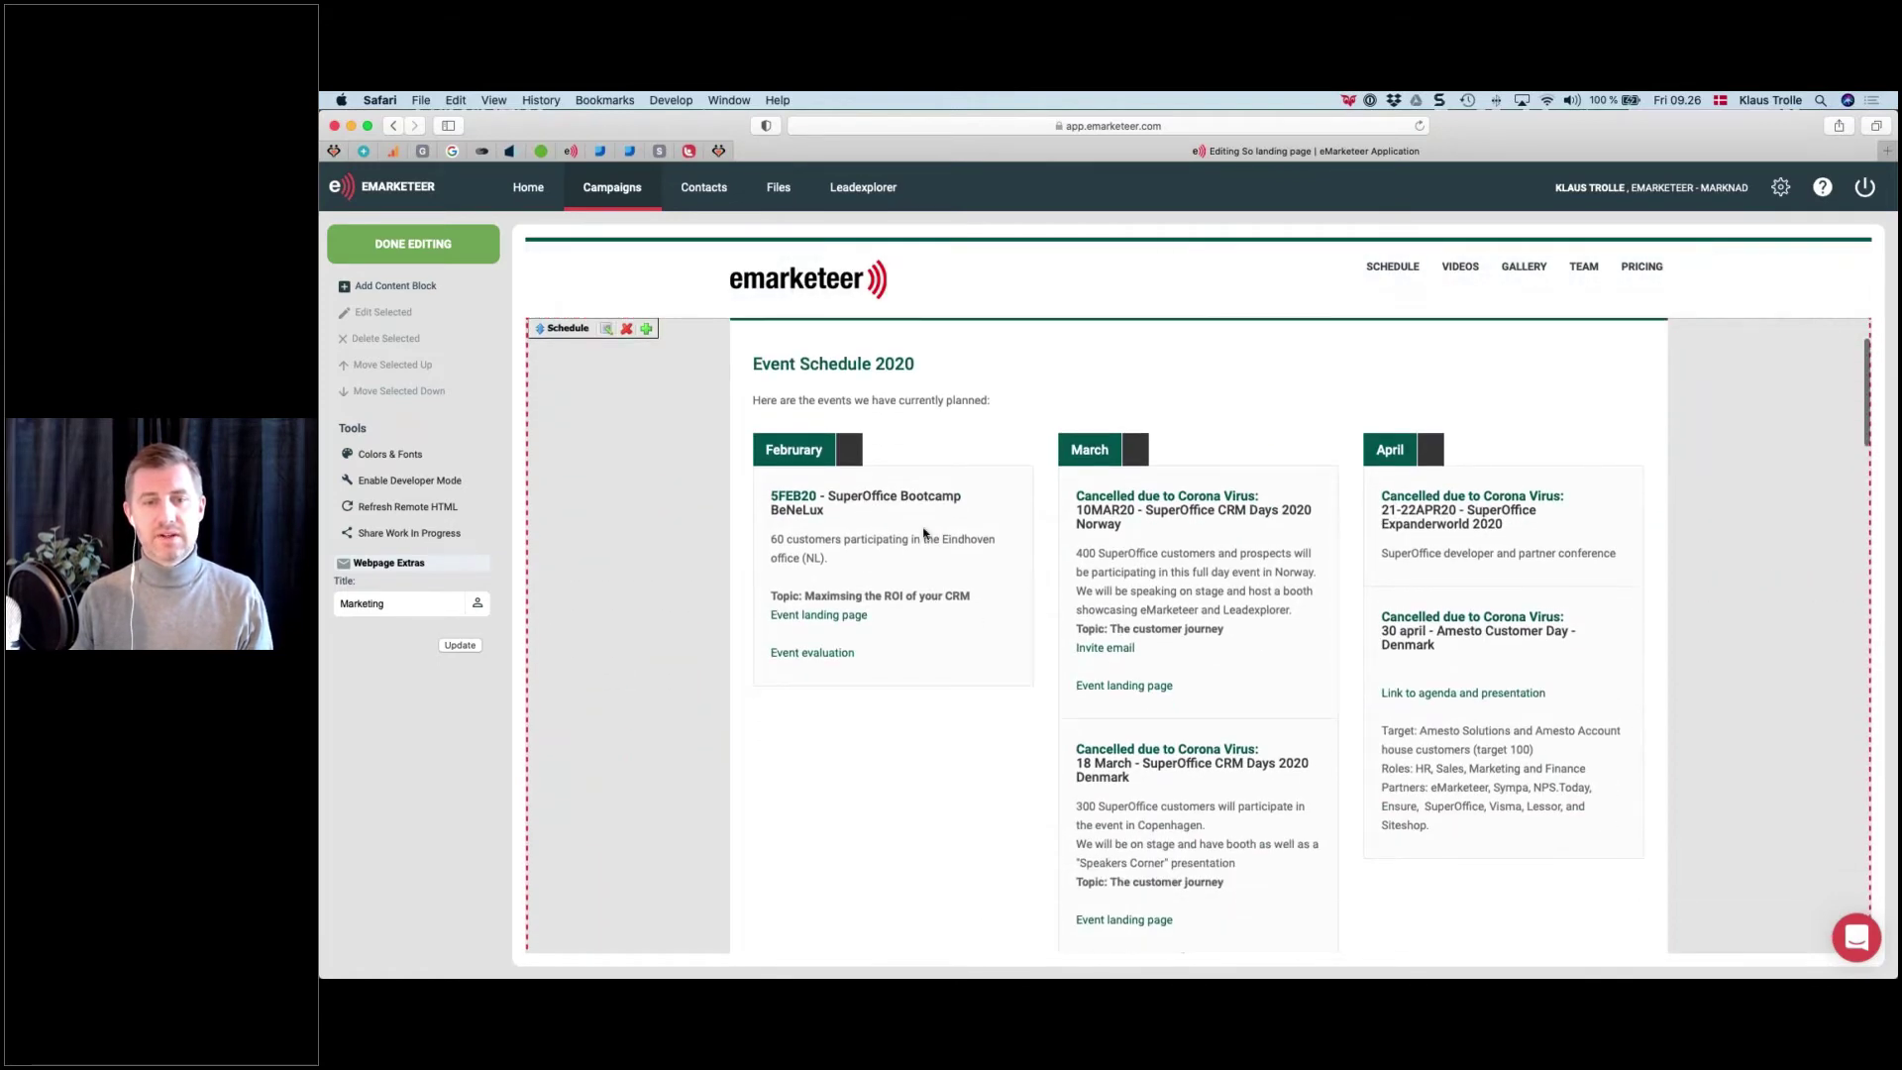
scroll(924, 532, down, 5)
scroll(925, 531, up, 8)
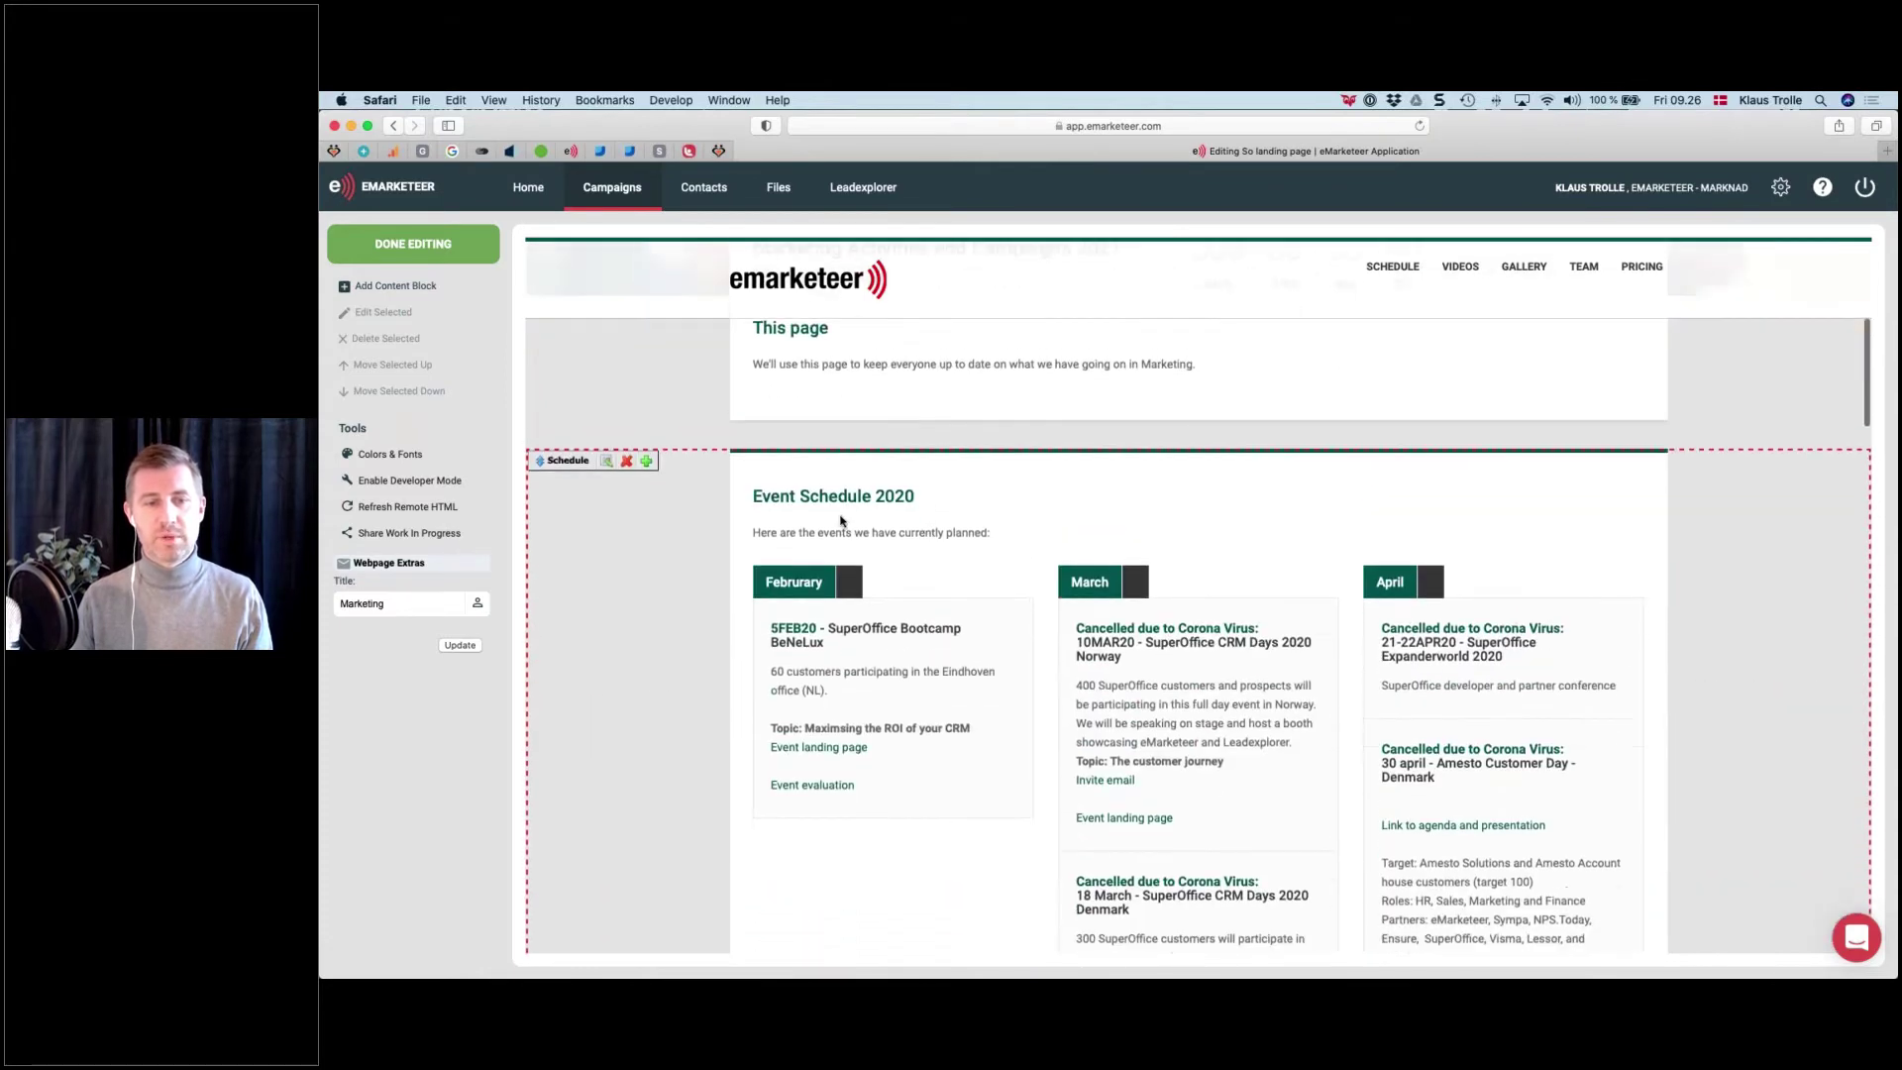
click(850, 505)
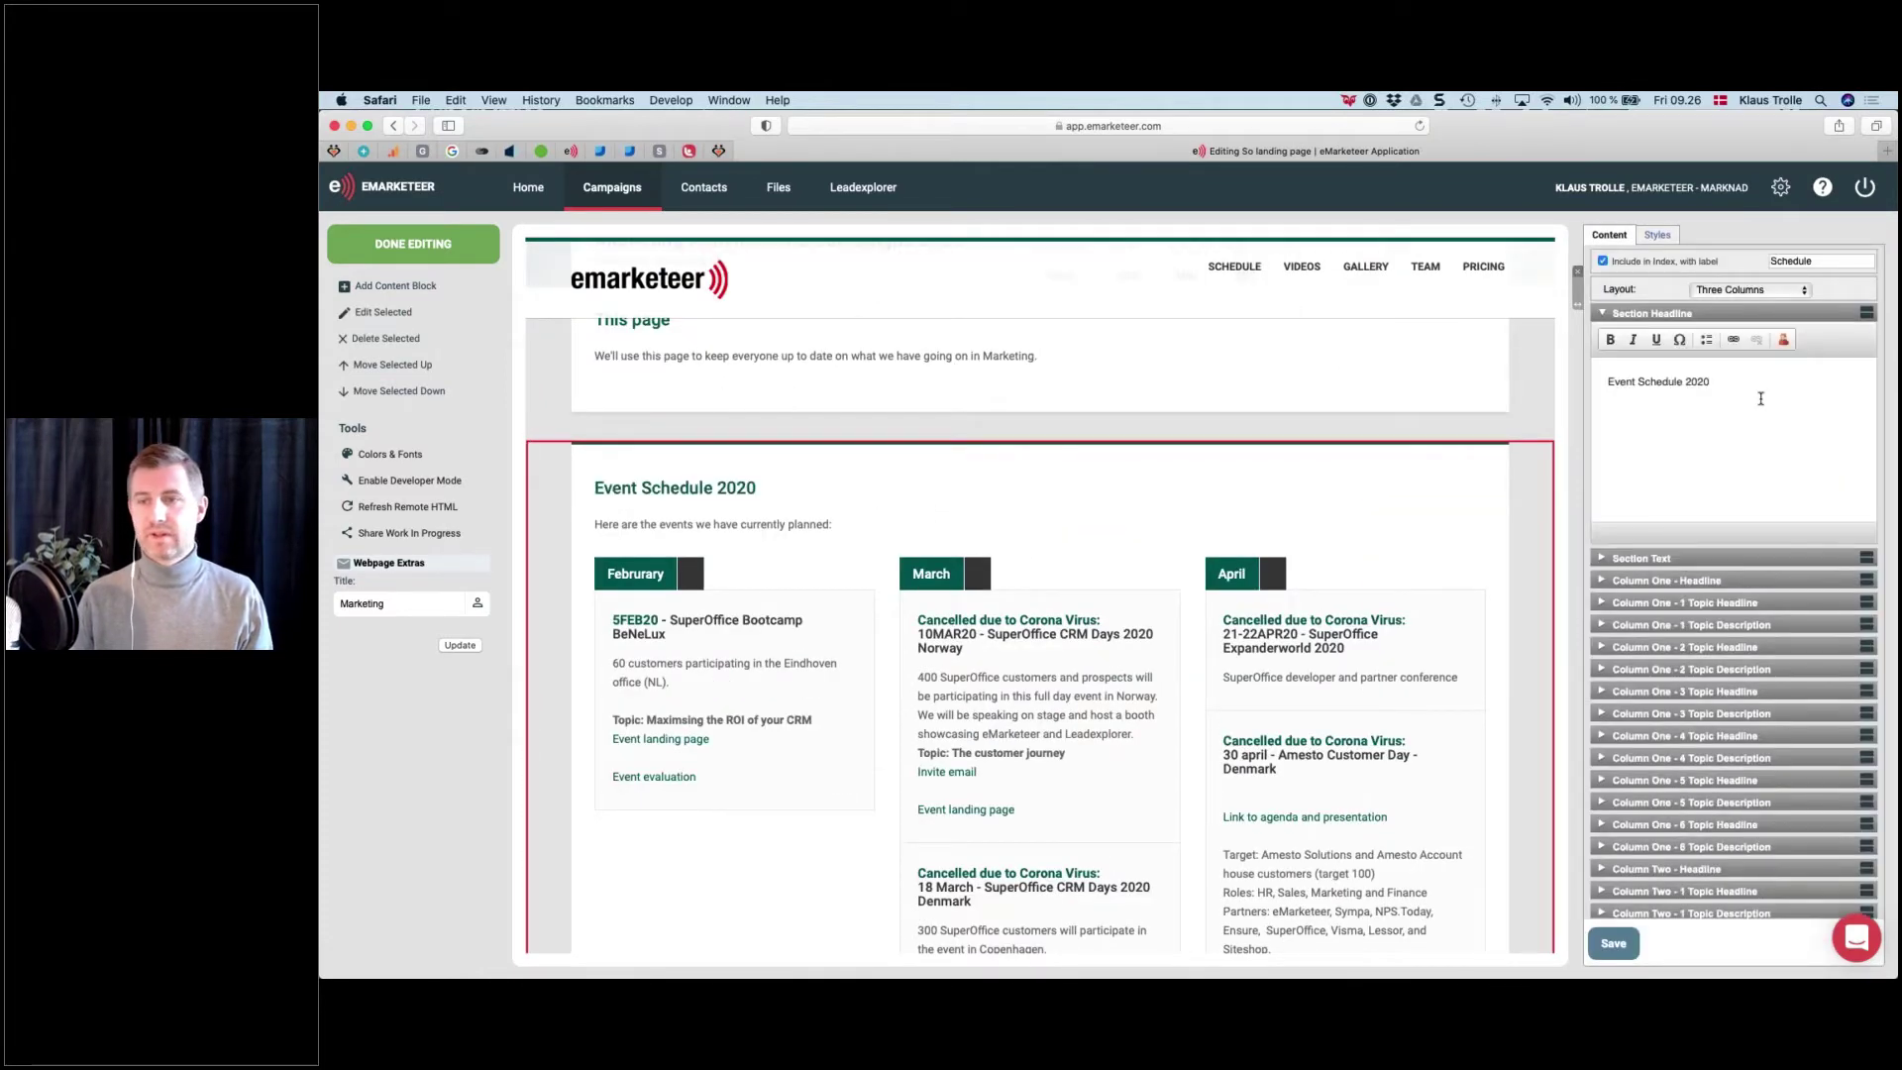
key(Return)
text(1)
key(BackSpace)
key(BackSpace)
key(BackSpace)
text(1)
click(1636, 946)
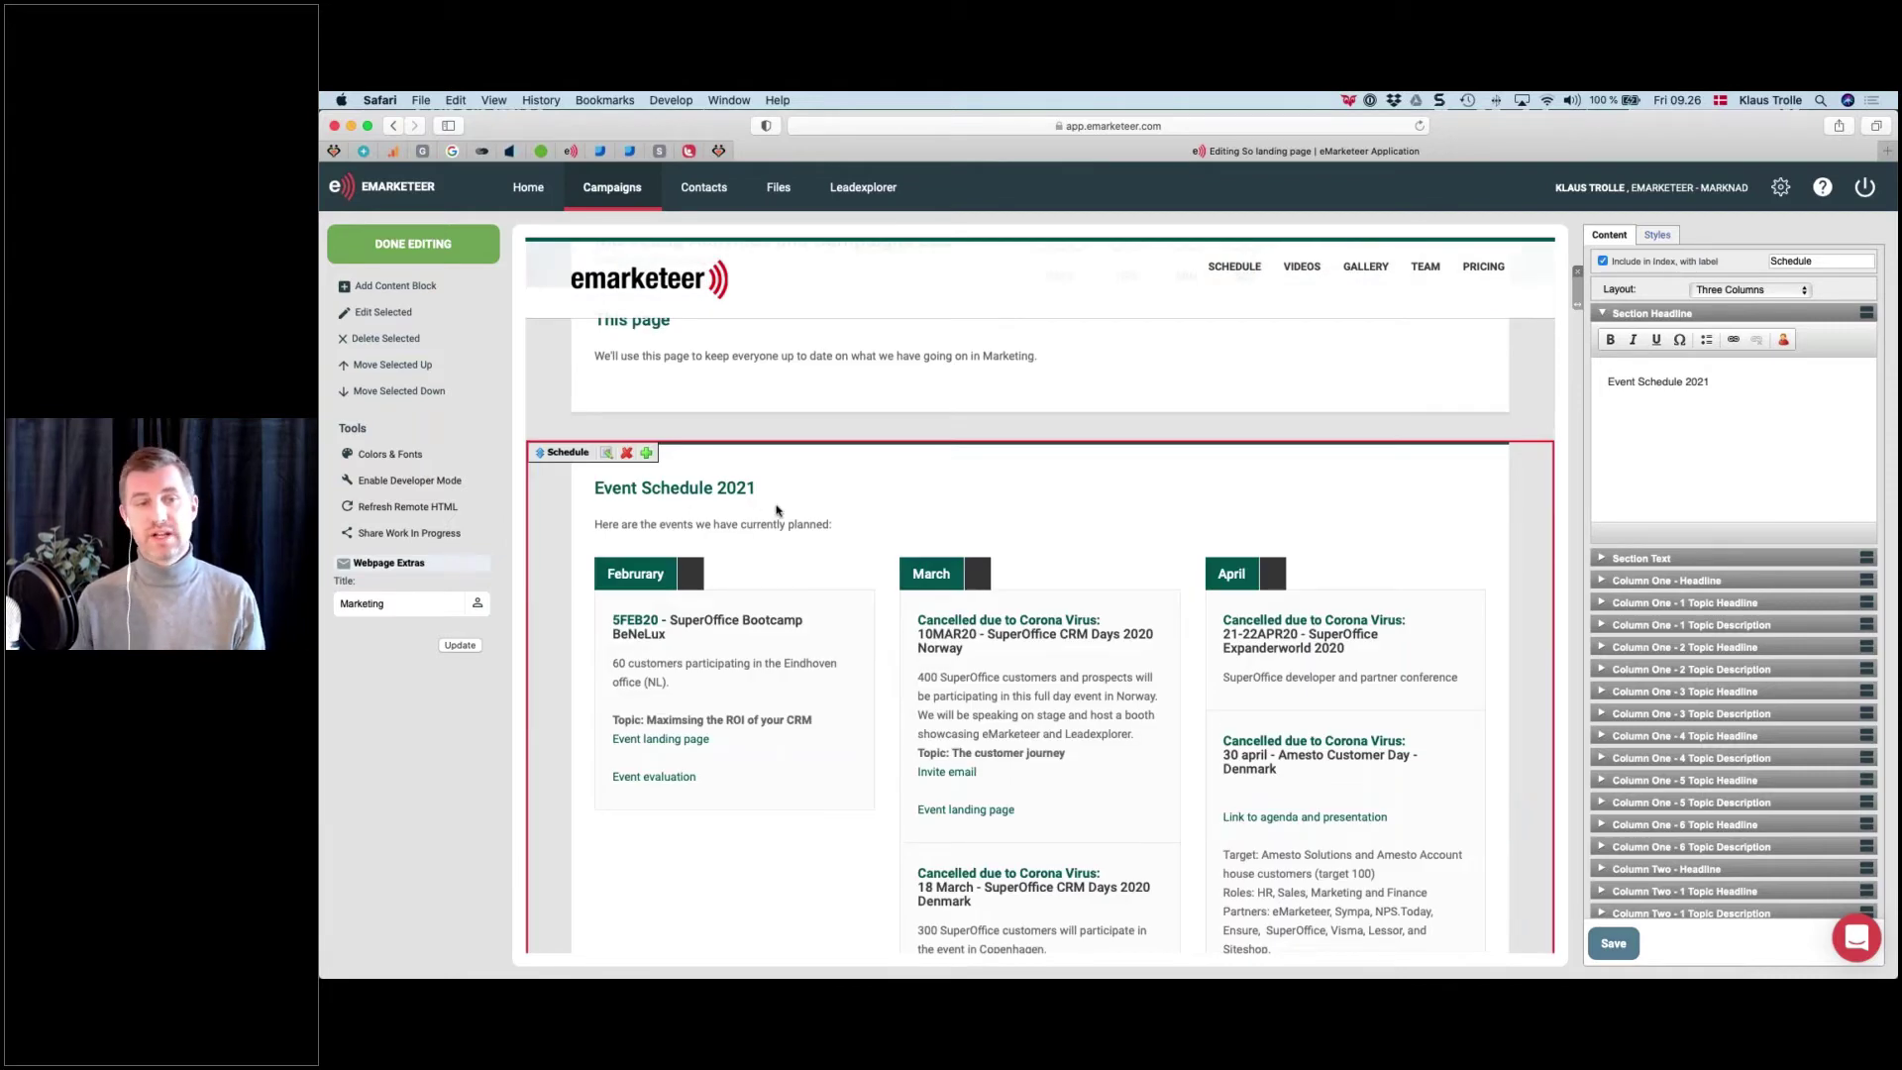
Finish editing "So landing page" and view its Direct URL among the publishing methods
click(433, 248)
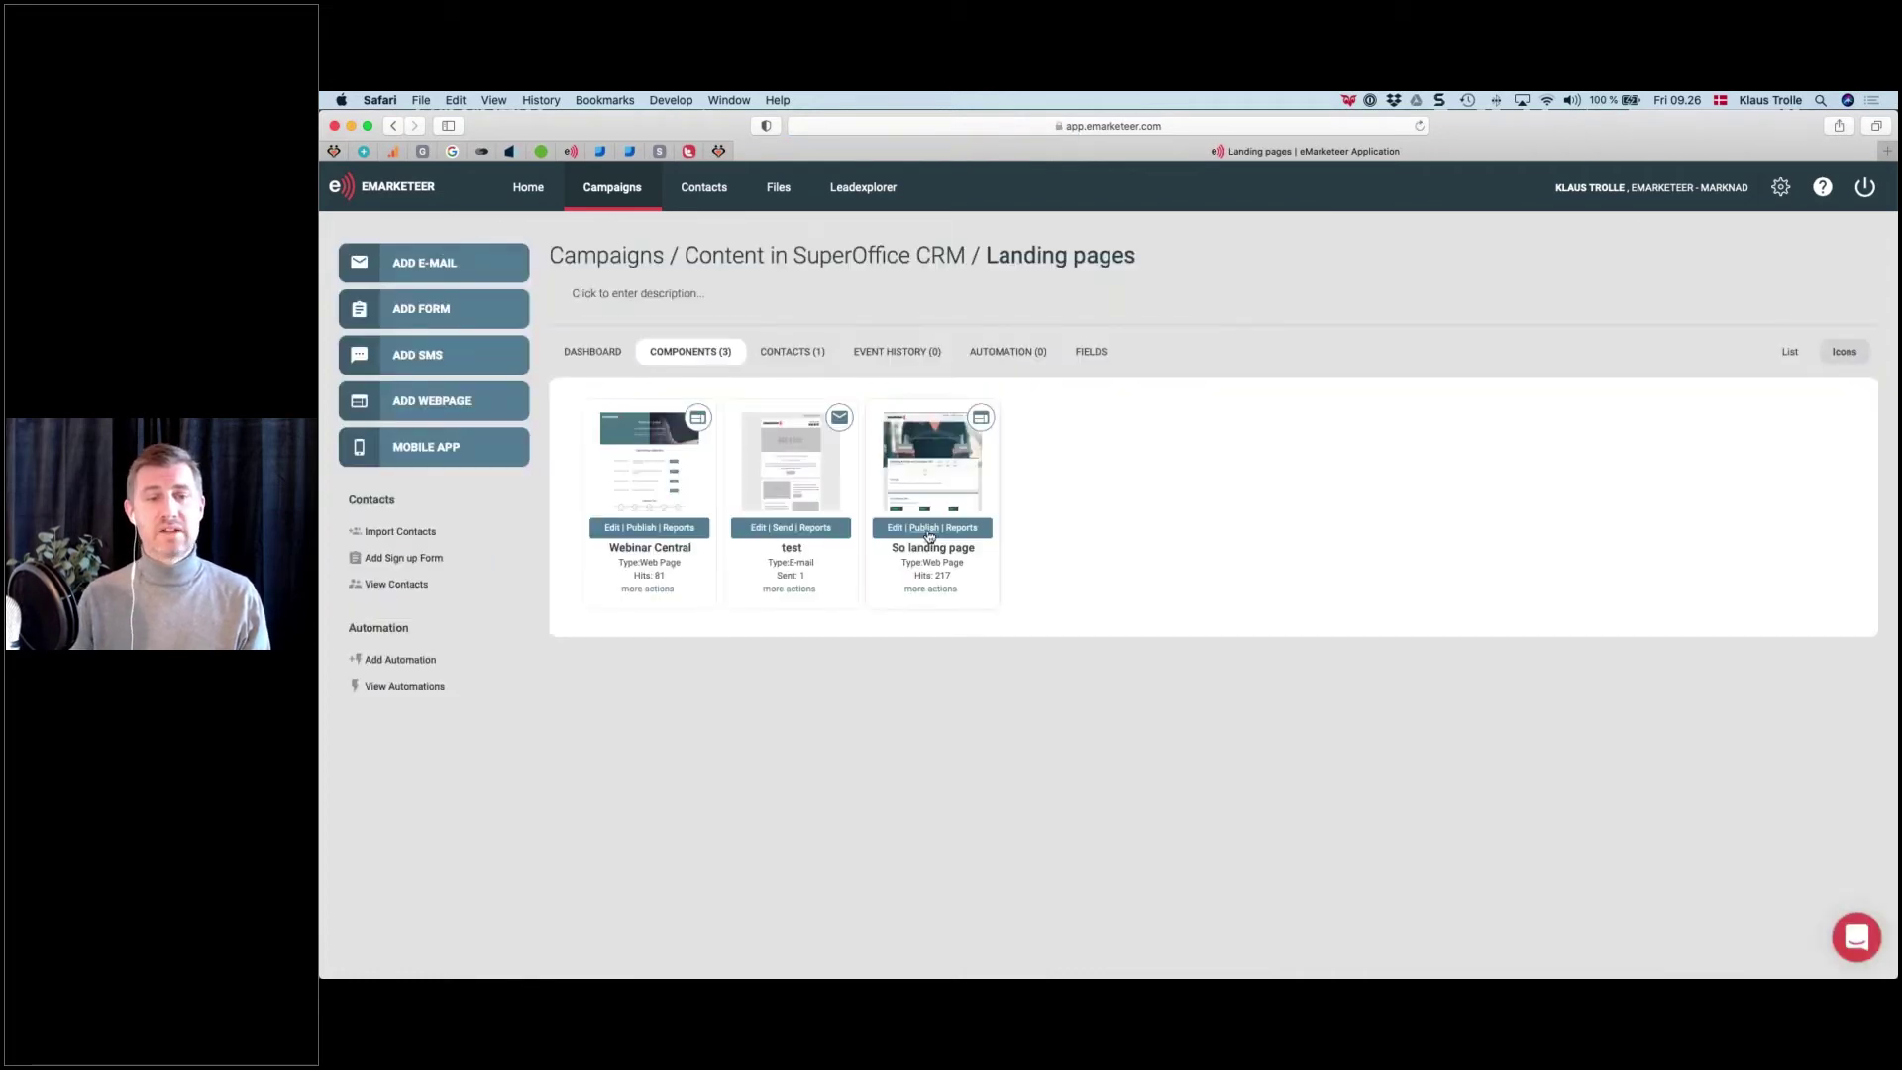
click(924, 528)
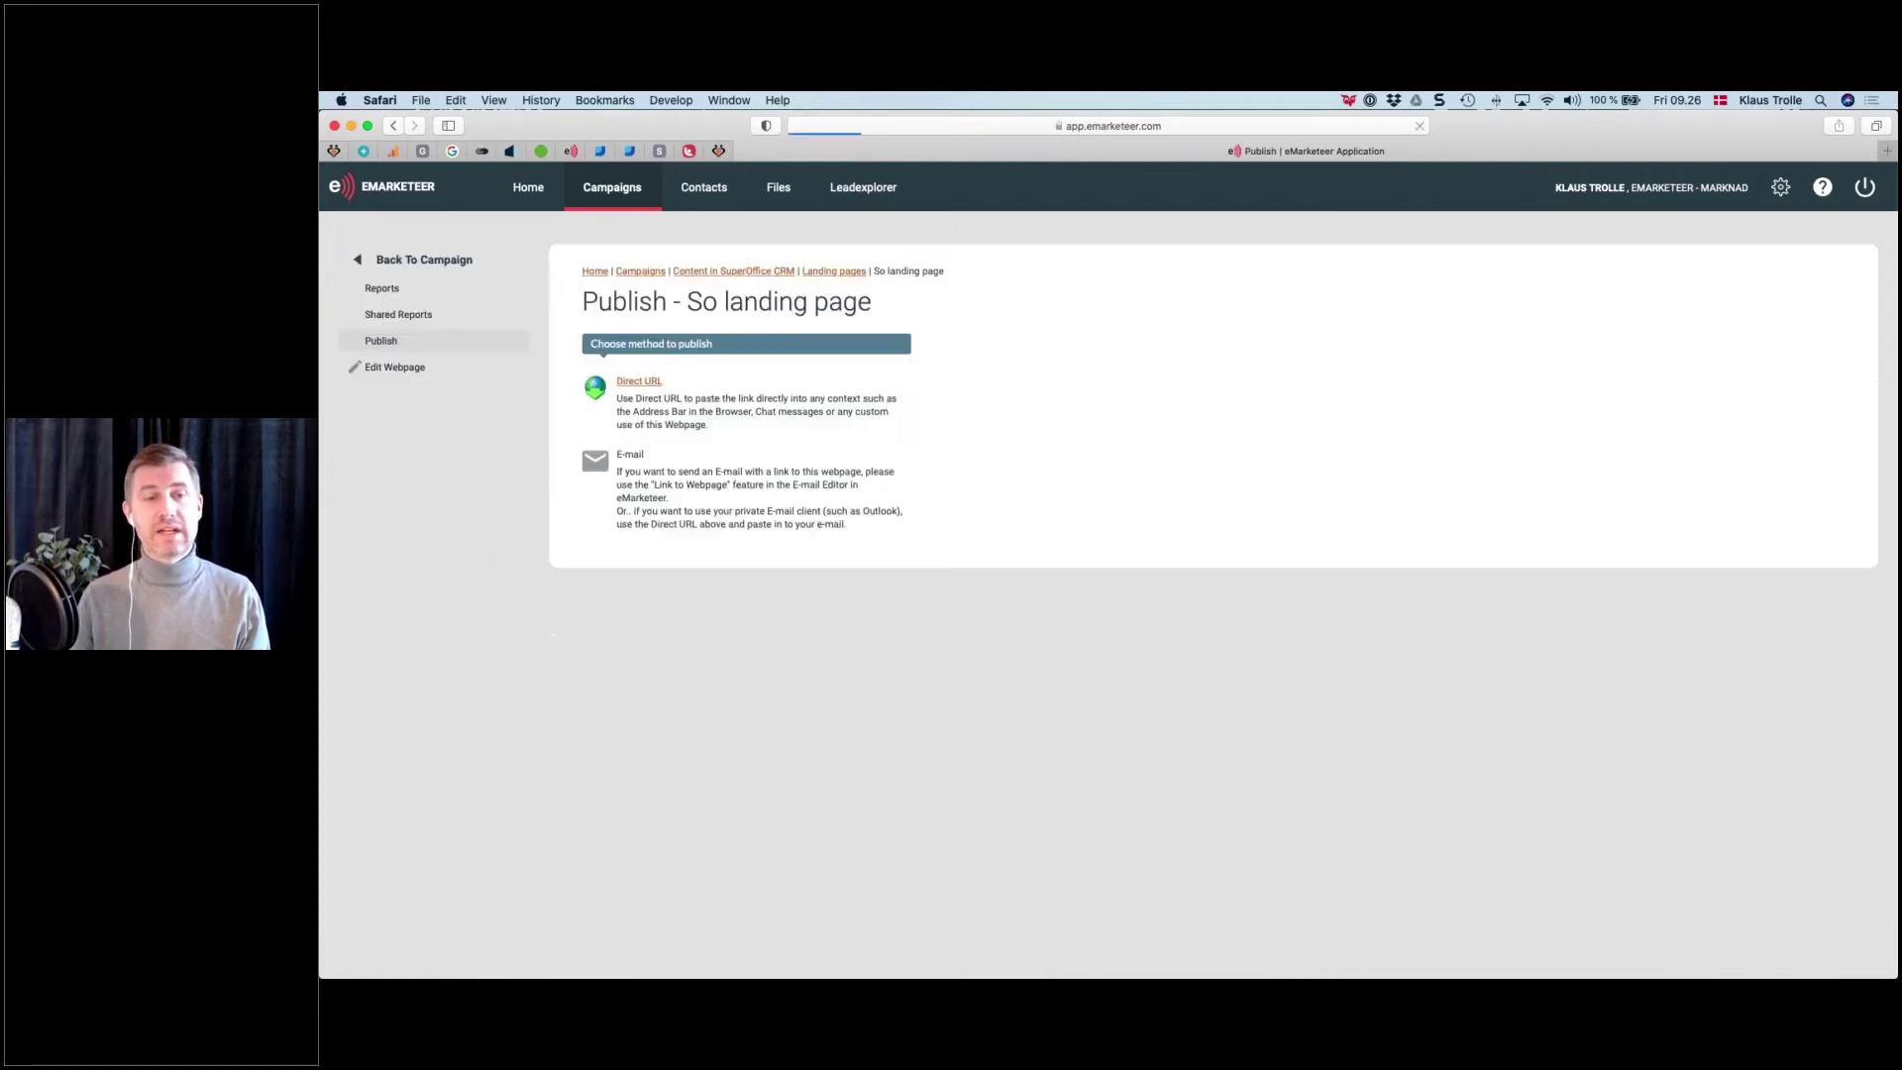
click(639, 381)
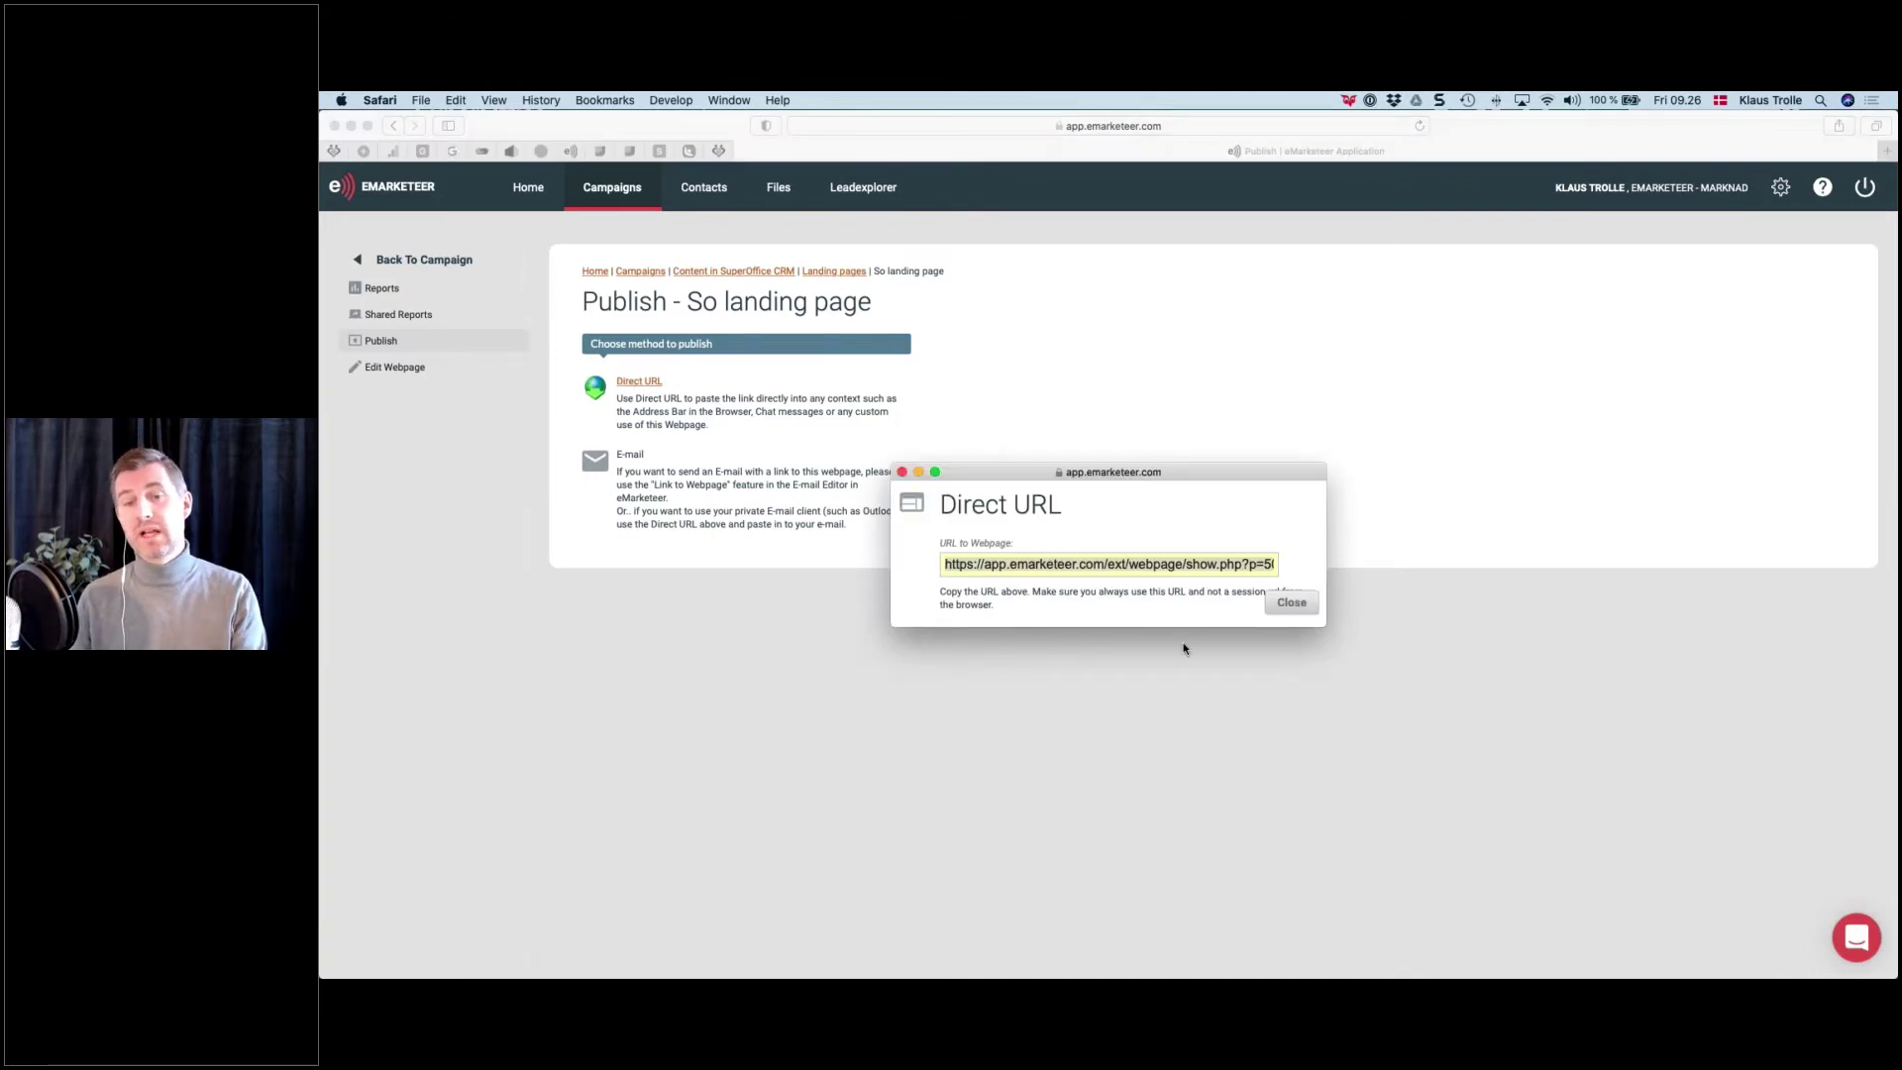
click(1293, 604)
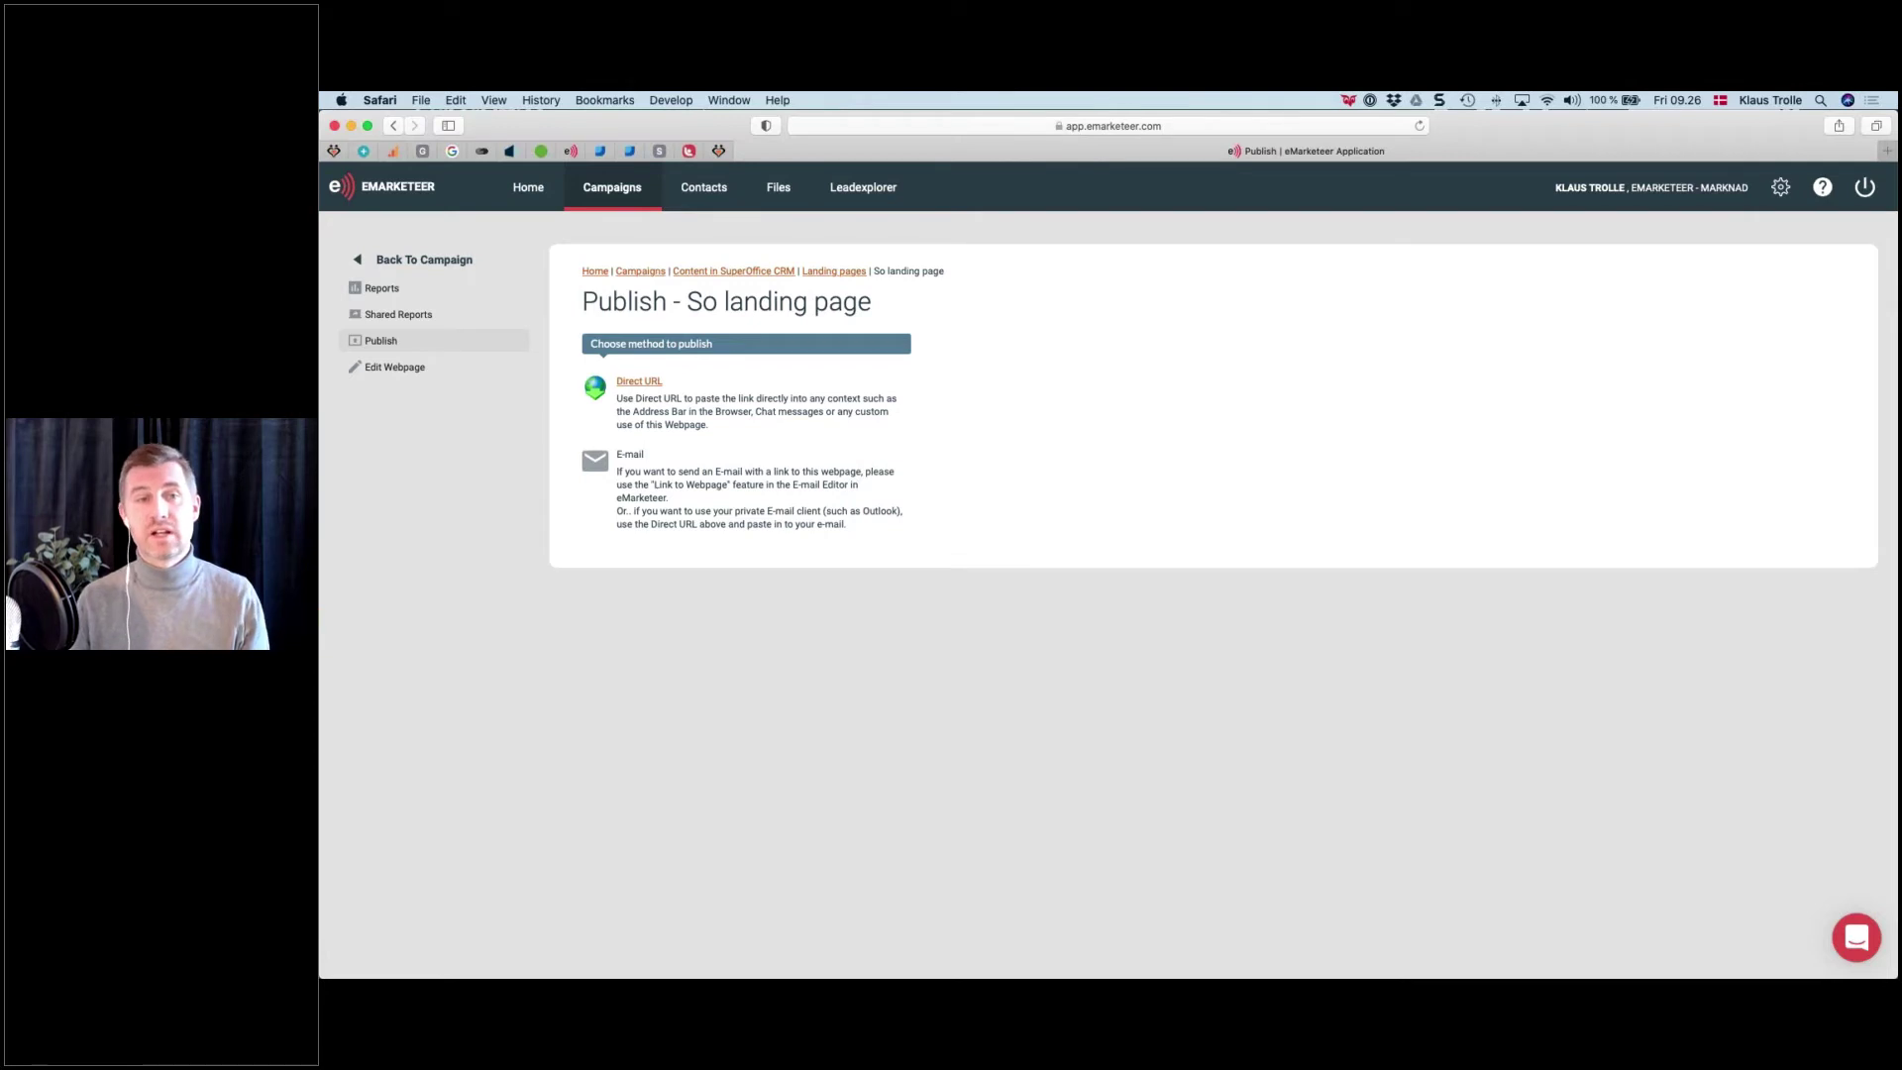
Switch to the PowerPoint slide of the Marketing Overview list item and mark its URL, "Visible in" label and web panel value with the pen
key(super+Tab)
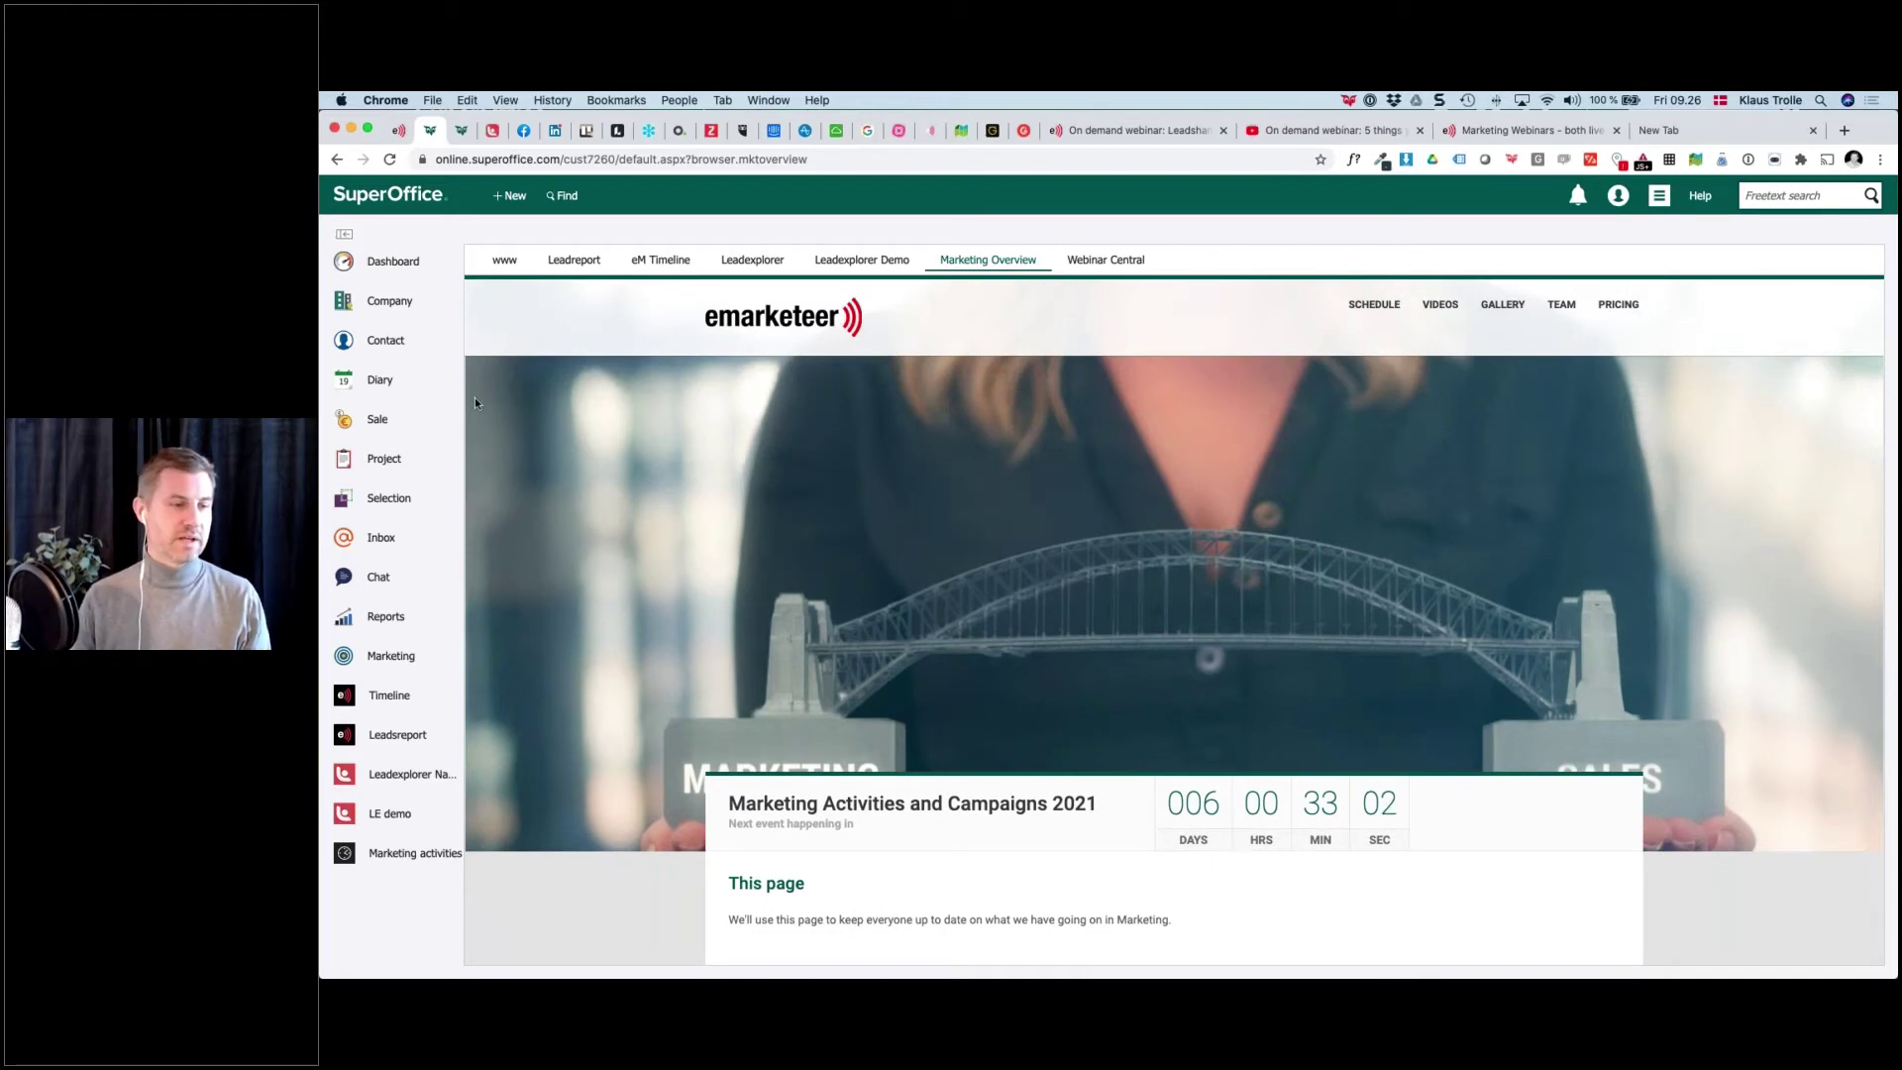
key(super+Tab)
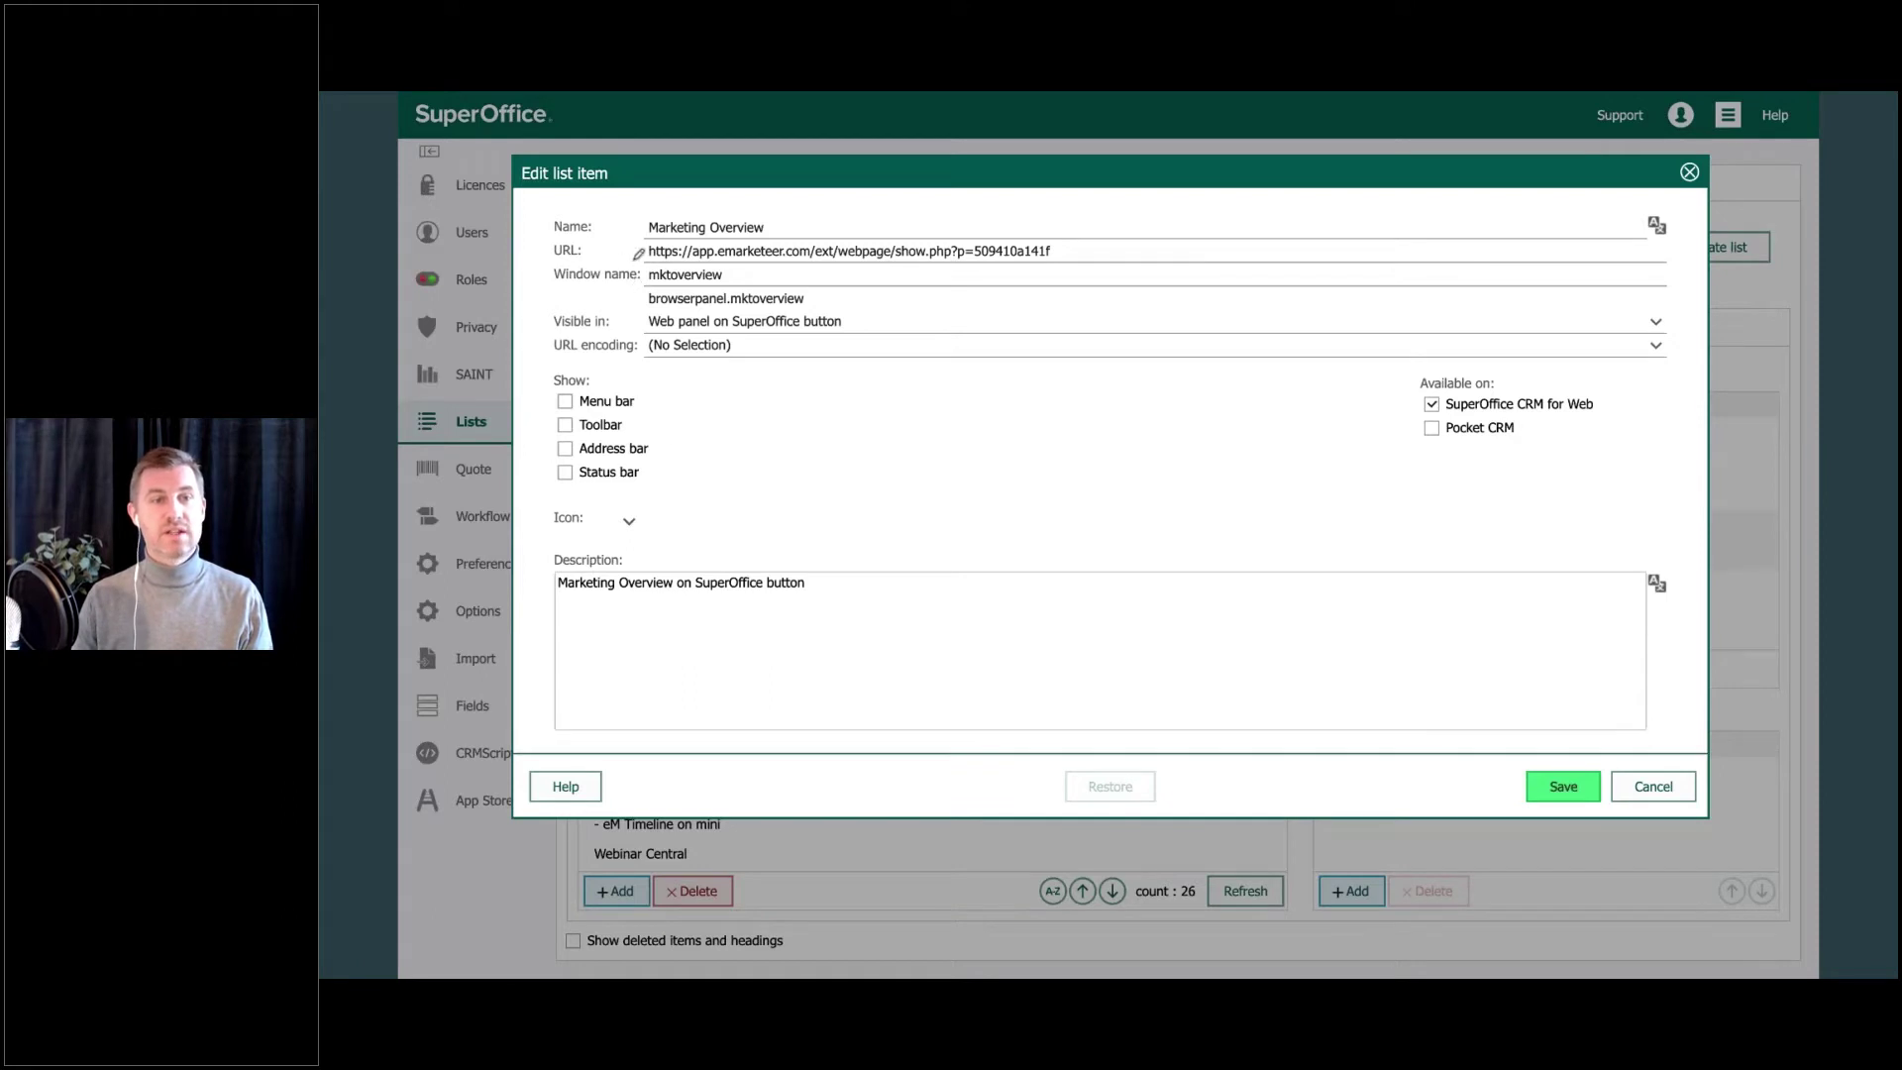
drag(634, 260, 1076, 275)
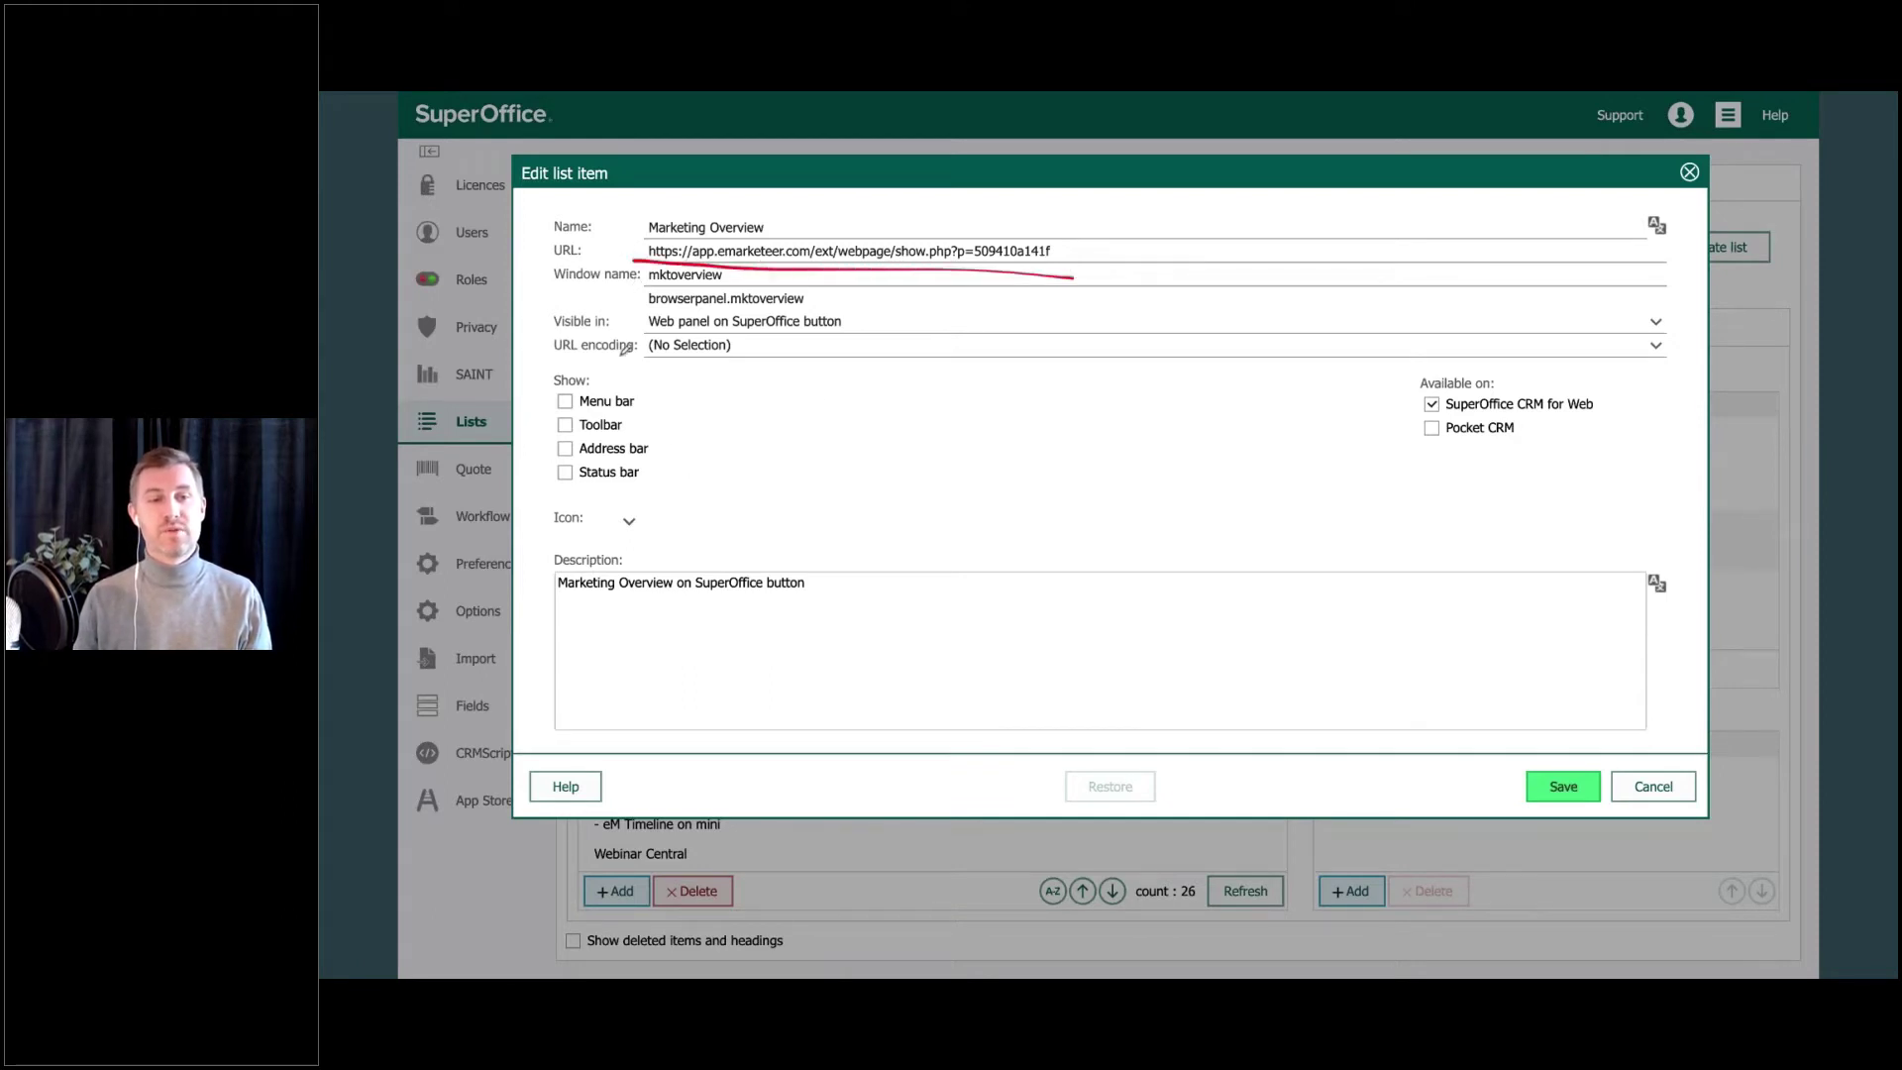
drag(544, 331, 622, 329)
mouse_move(859, 322)
mouse_down()
mouse_move(836, 322)
mouse_move(858, 341)
mouse_up()
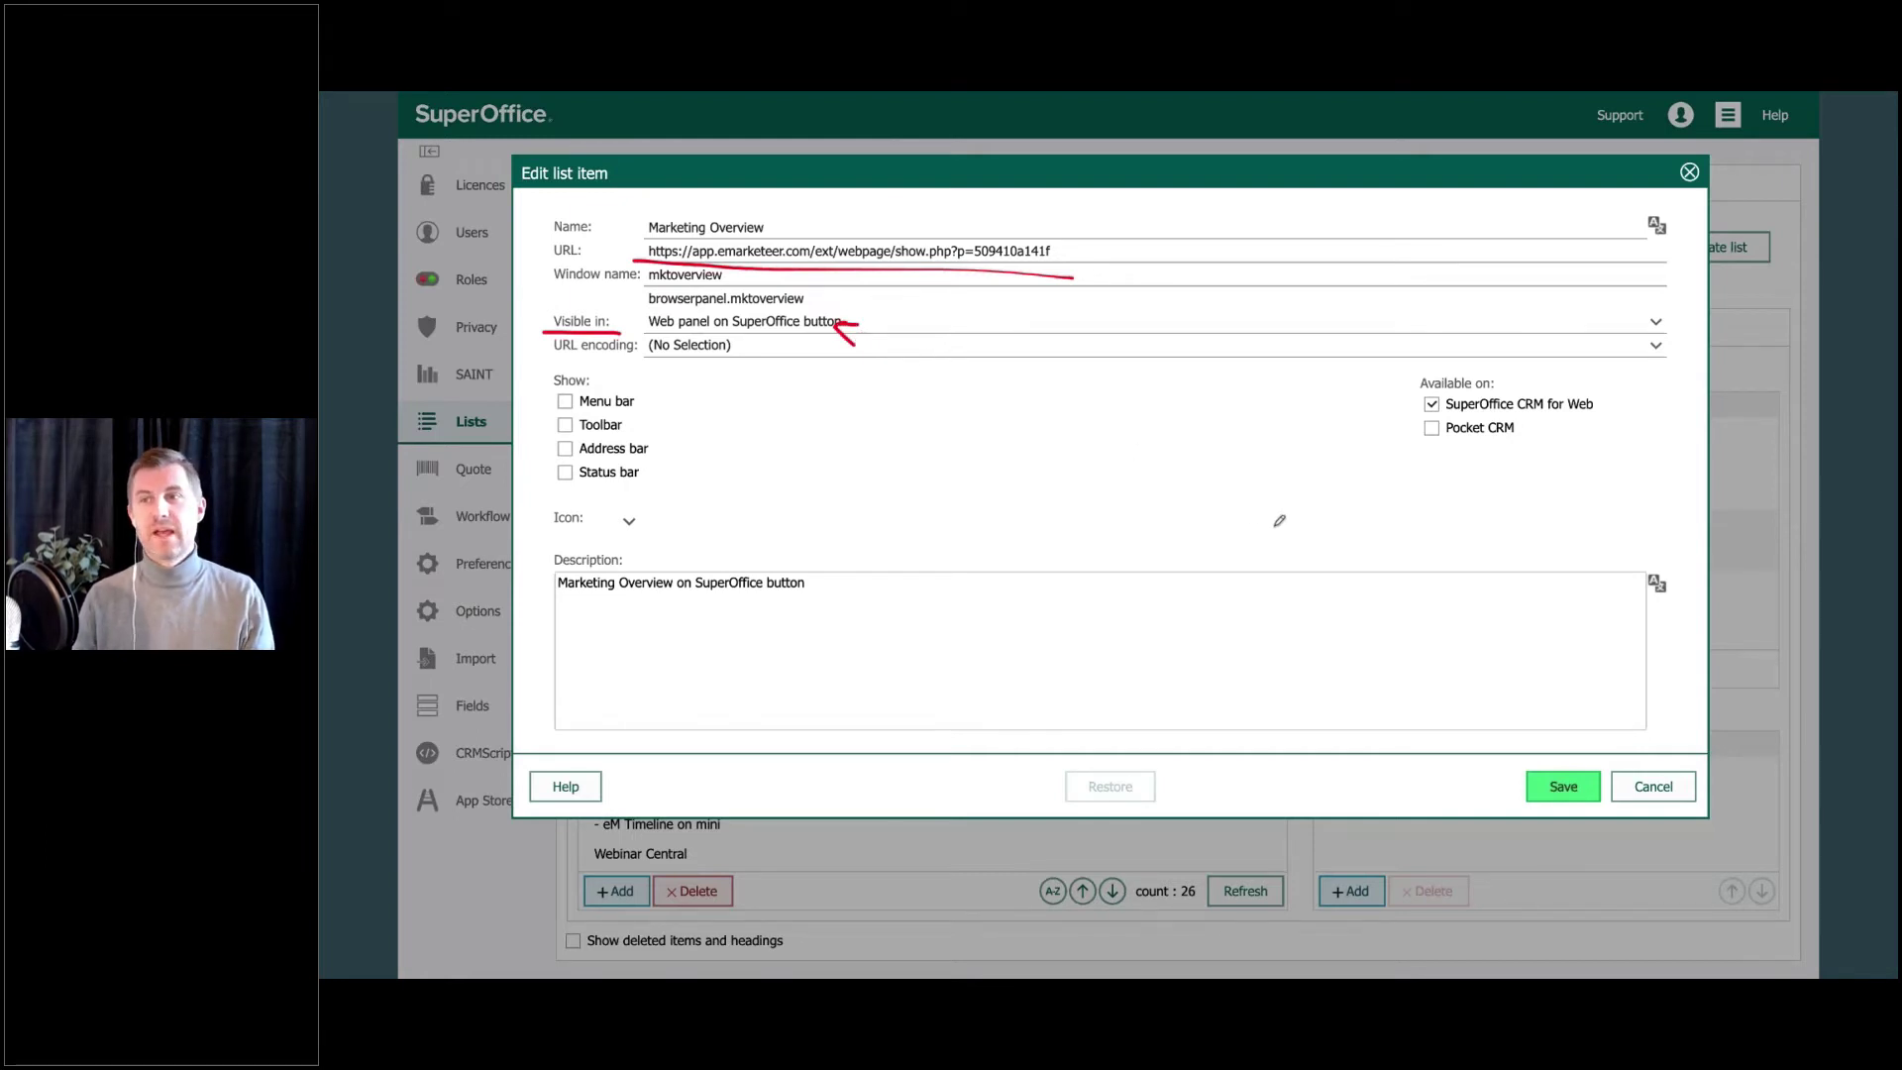
Underline the "soprotocol" prefix on the Marketing activities slide, and erase the pen marks from the Marketing Overview slide
key(super+Tab)
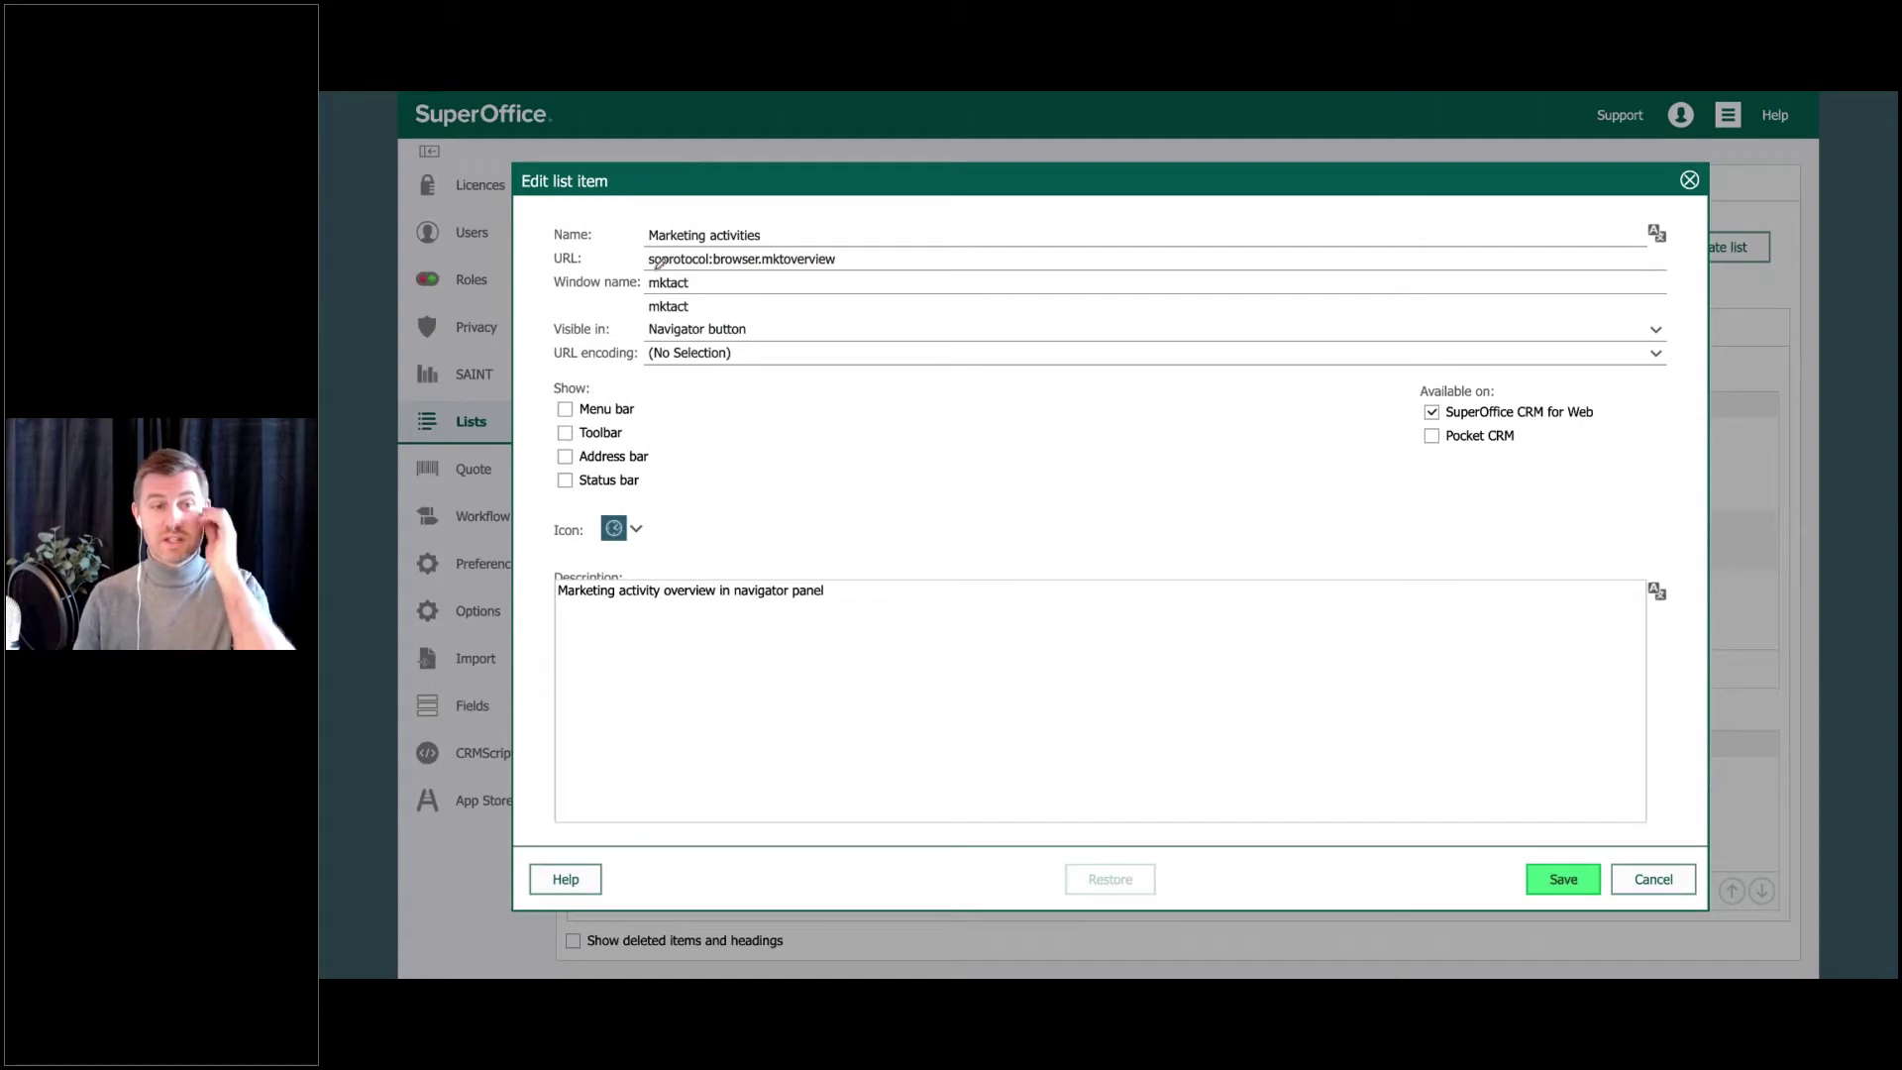
drag(649, 267, 729, 264)
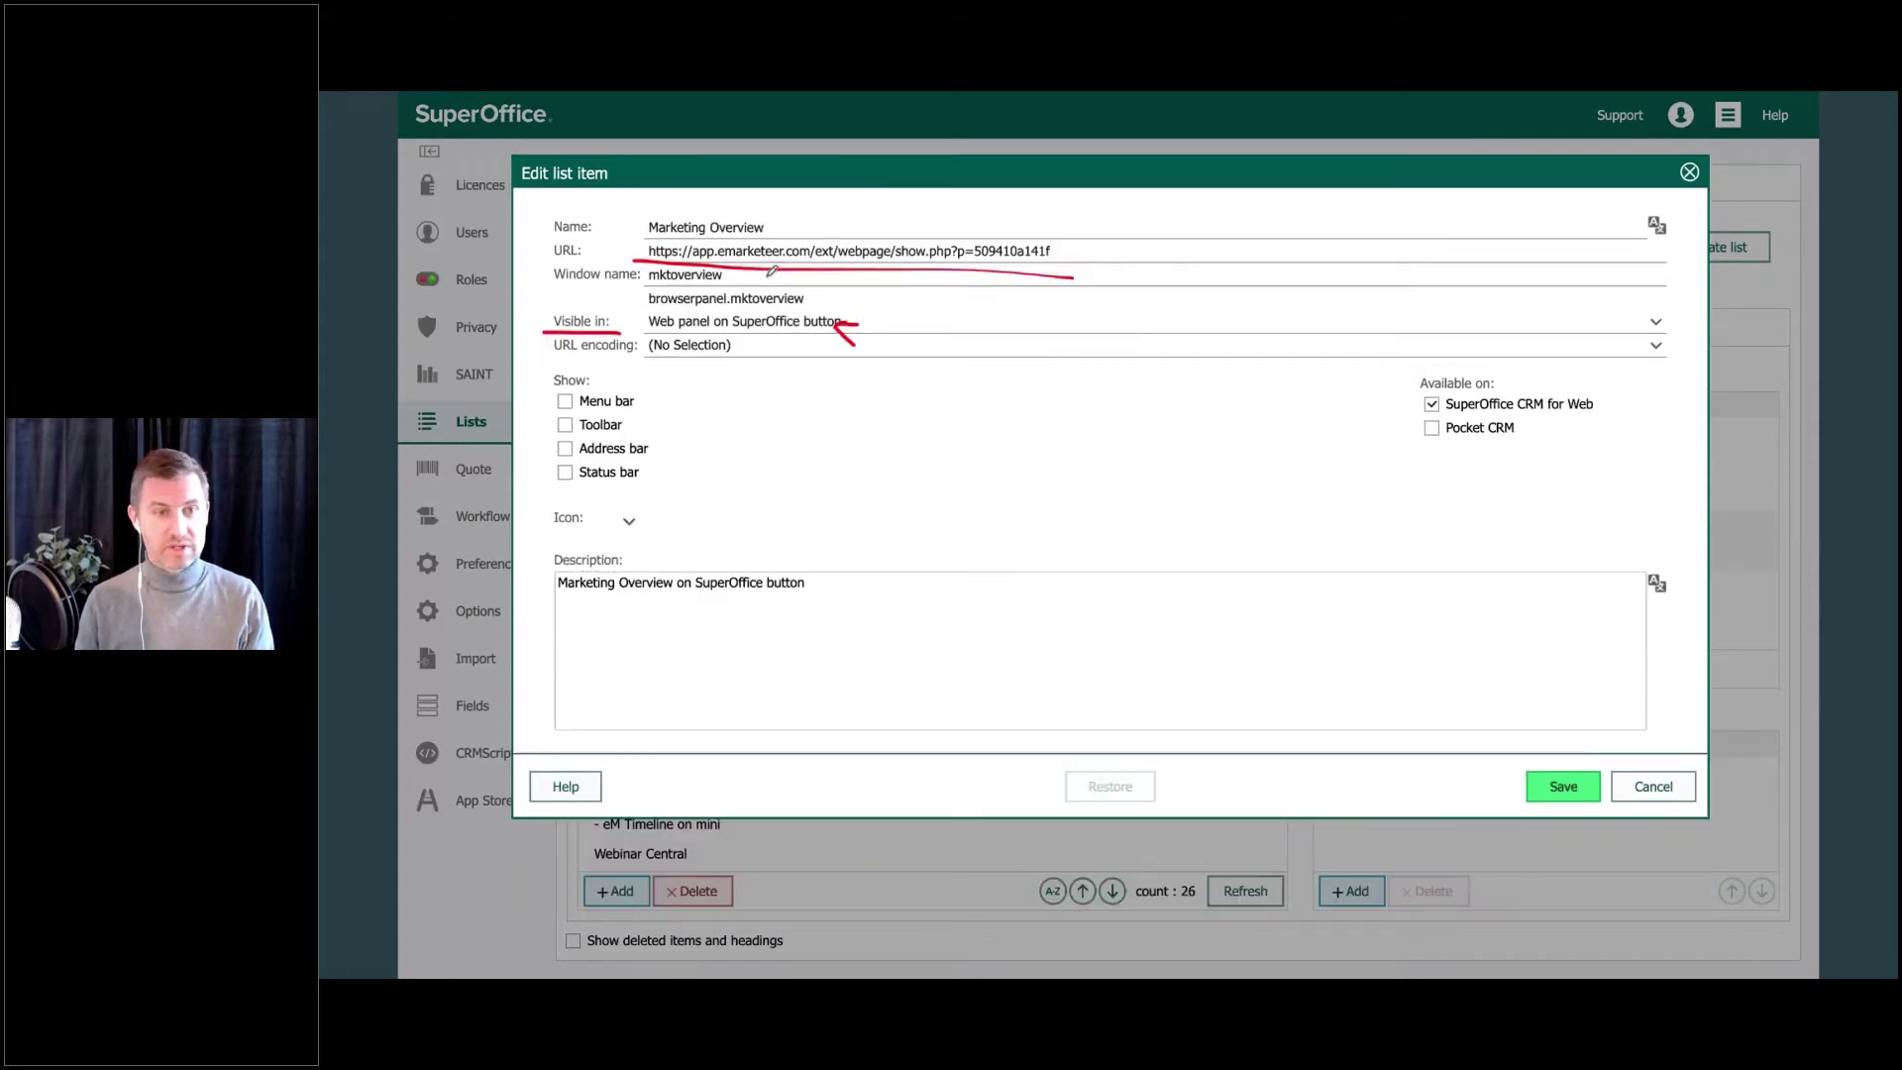
key(e)
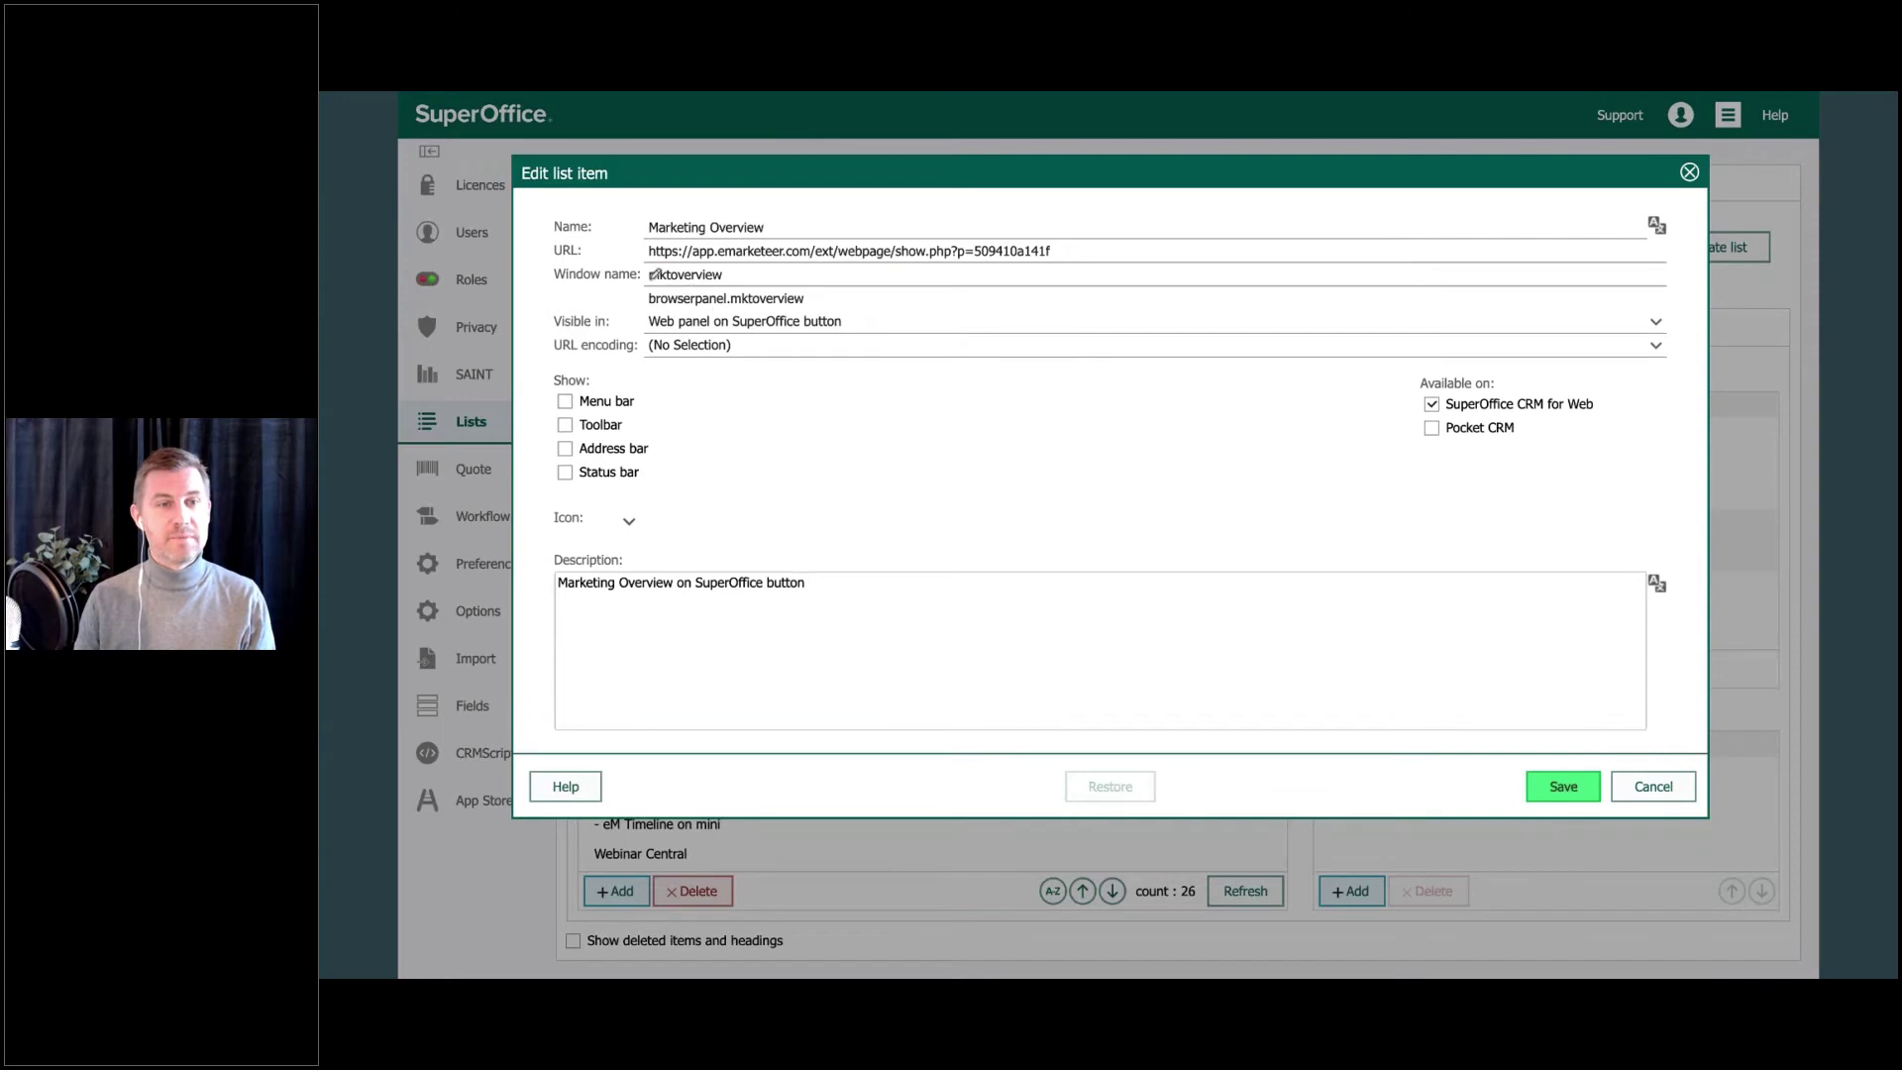
Underline the mktoverview window name and its match in the Marketing activities URL, and advance to the eM Marketing Process slide
drag(649, 284, 720, 282)
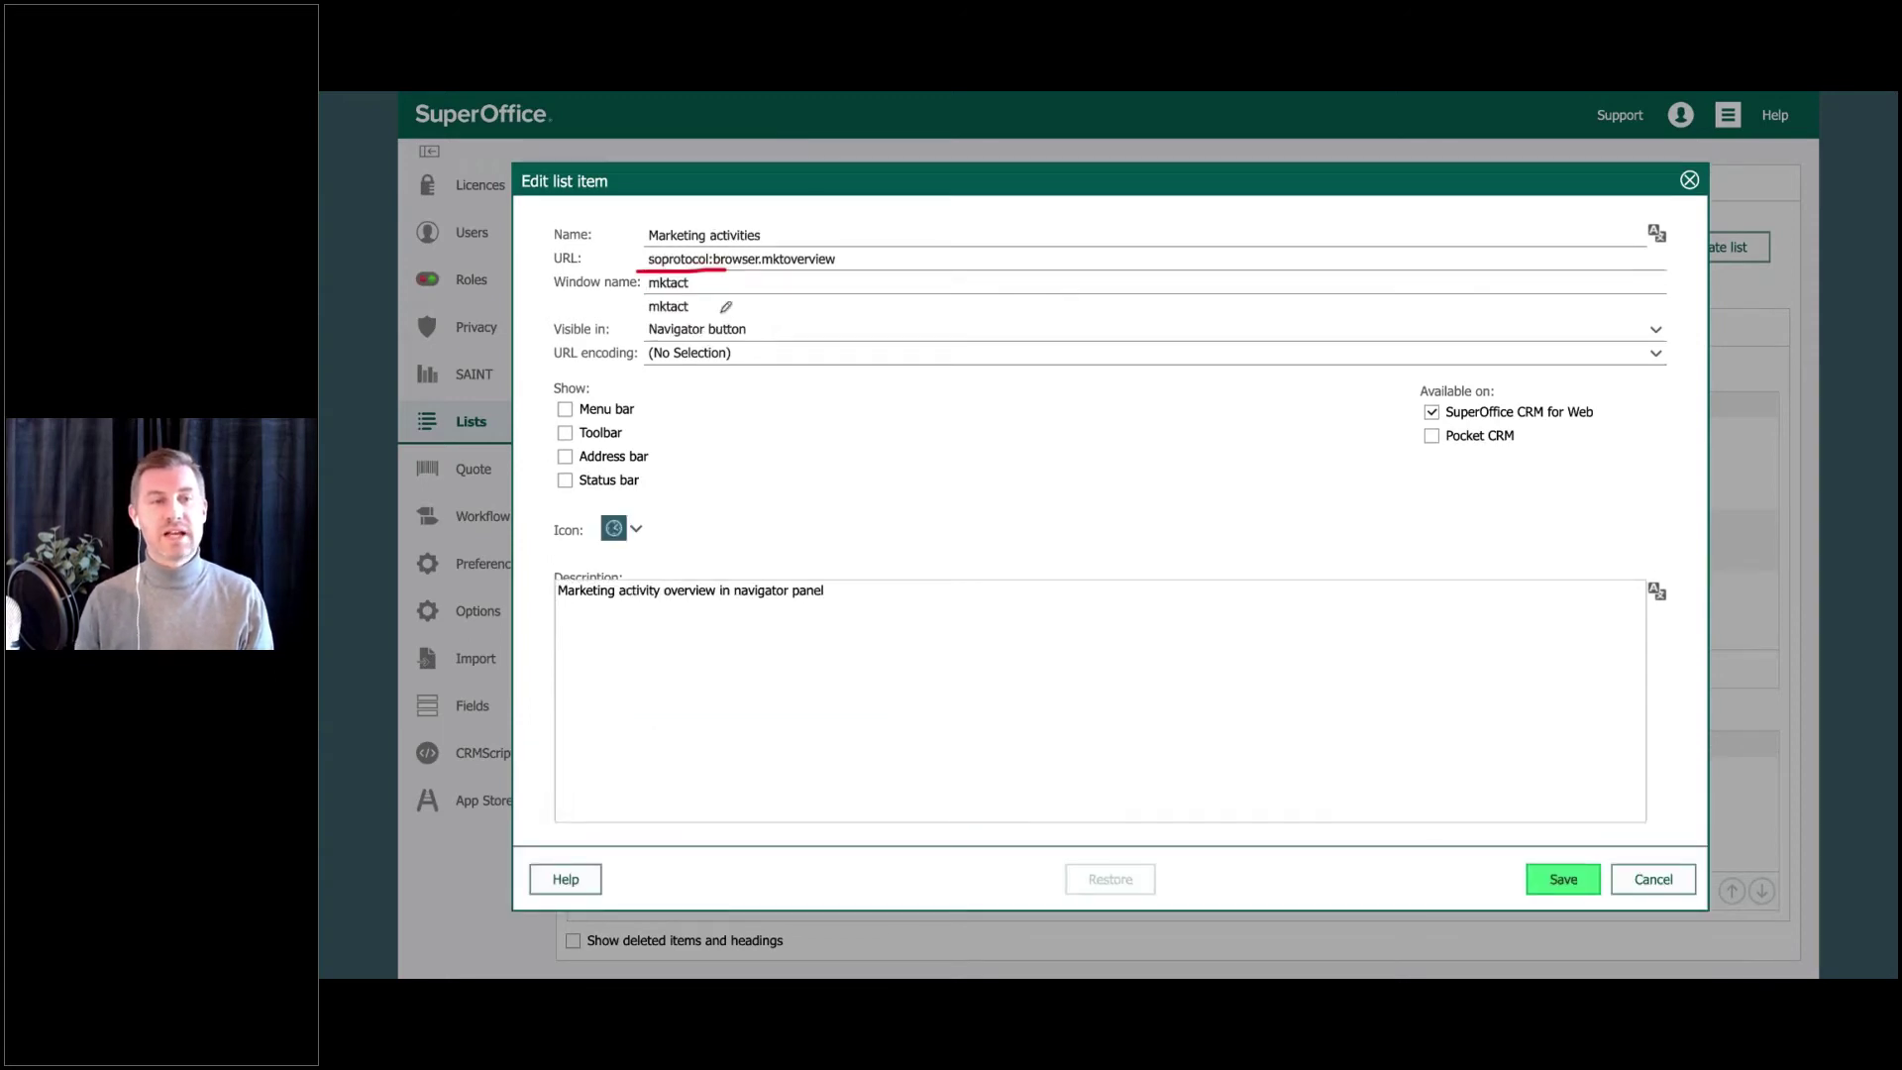
drag(763, 271, 848, 271)
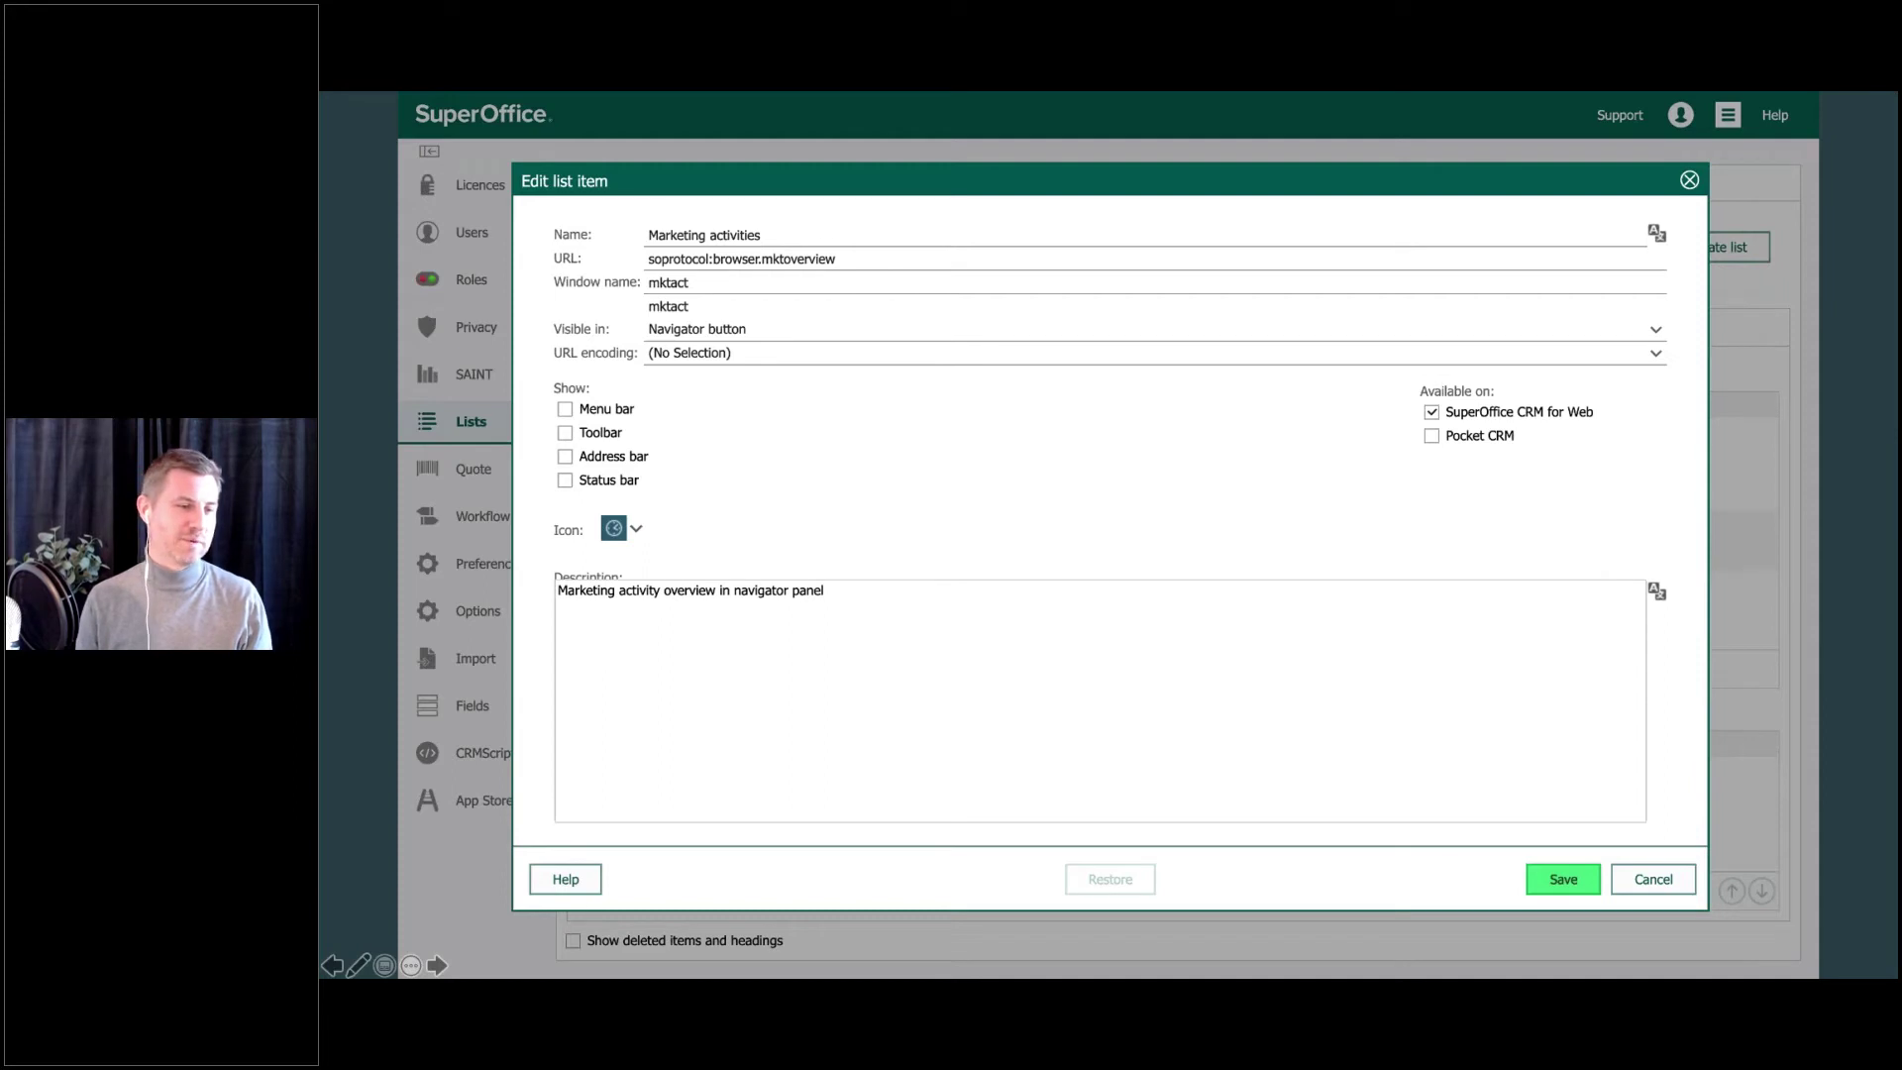
key(Right)
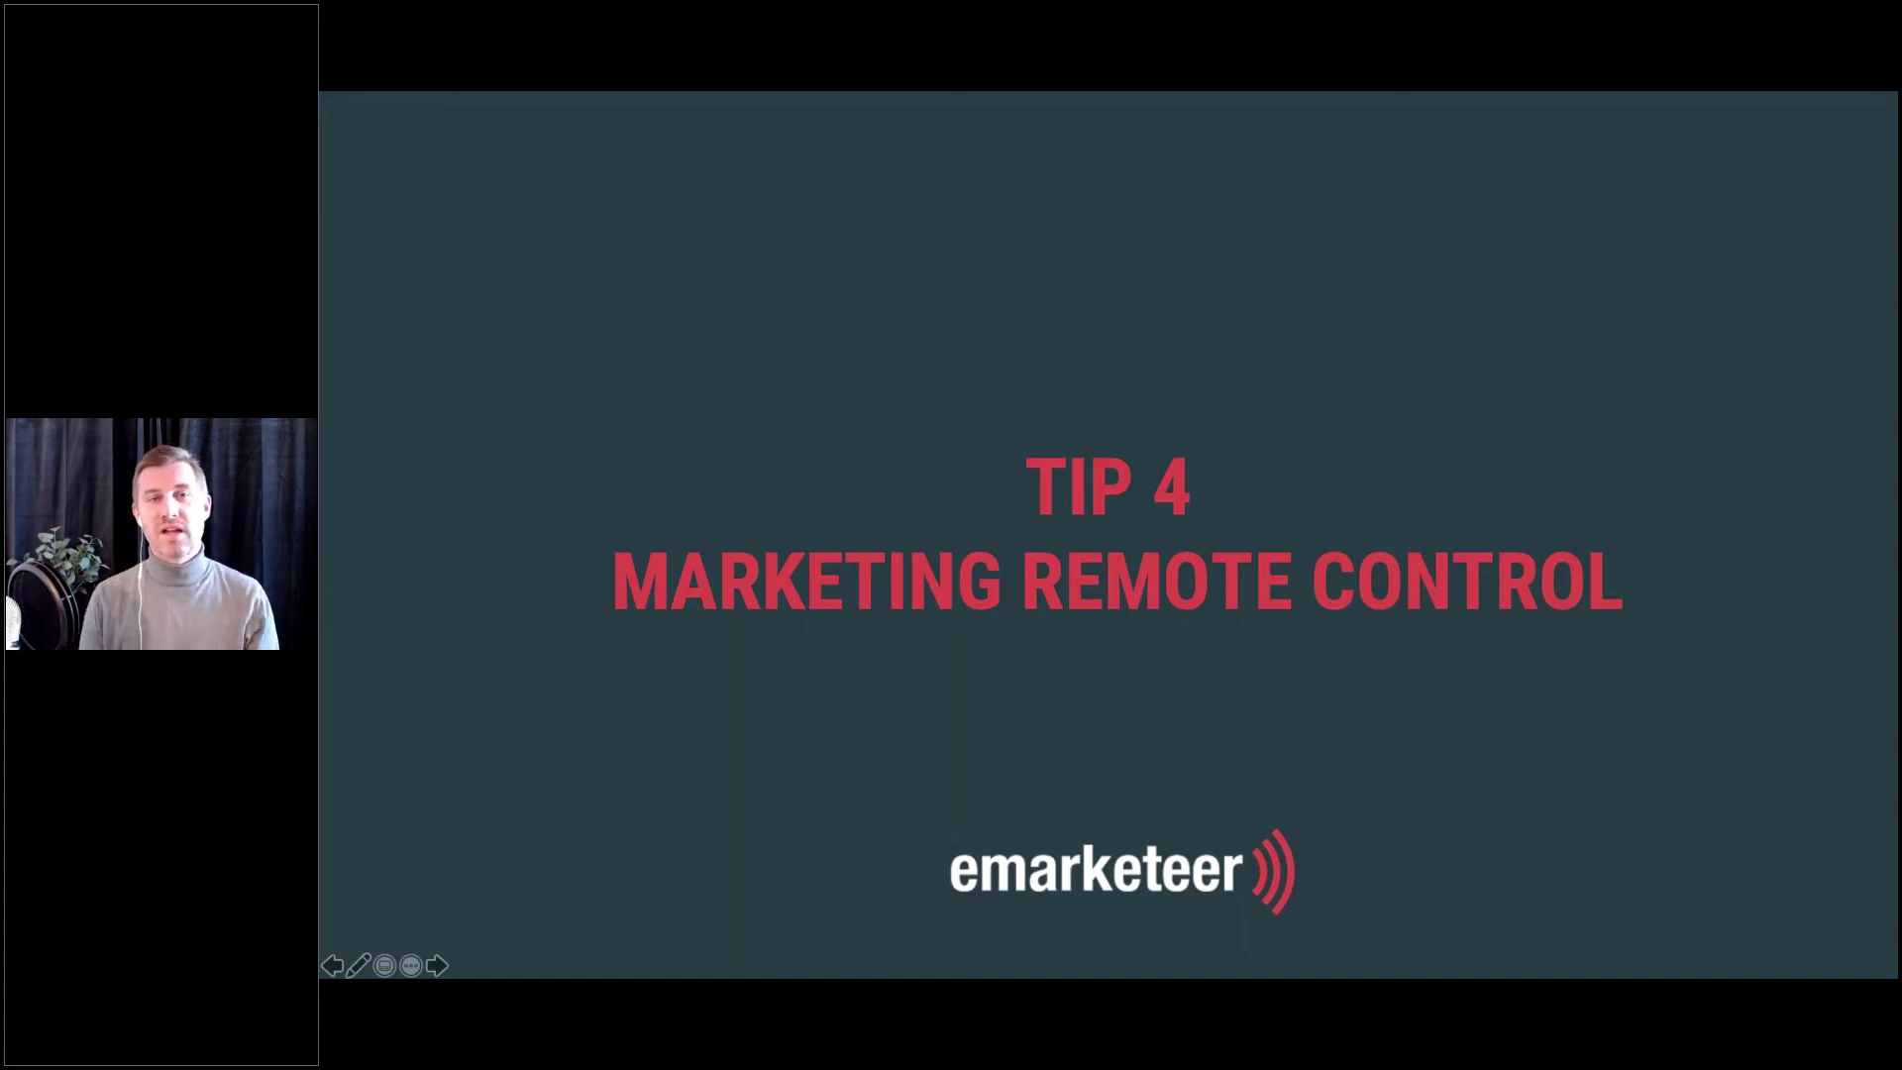
key(Right)
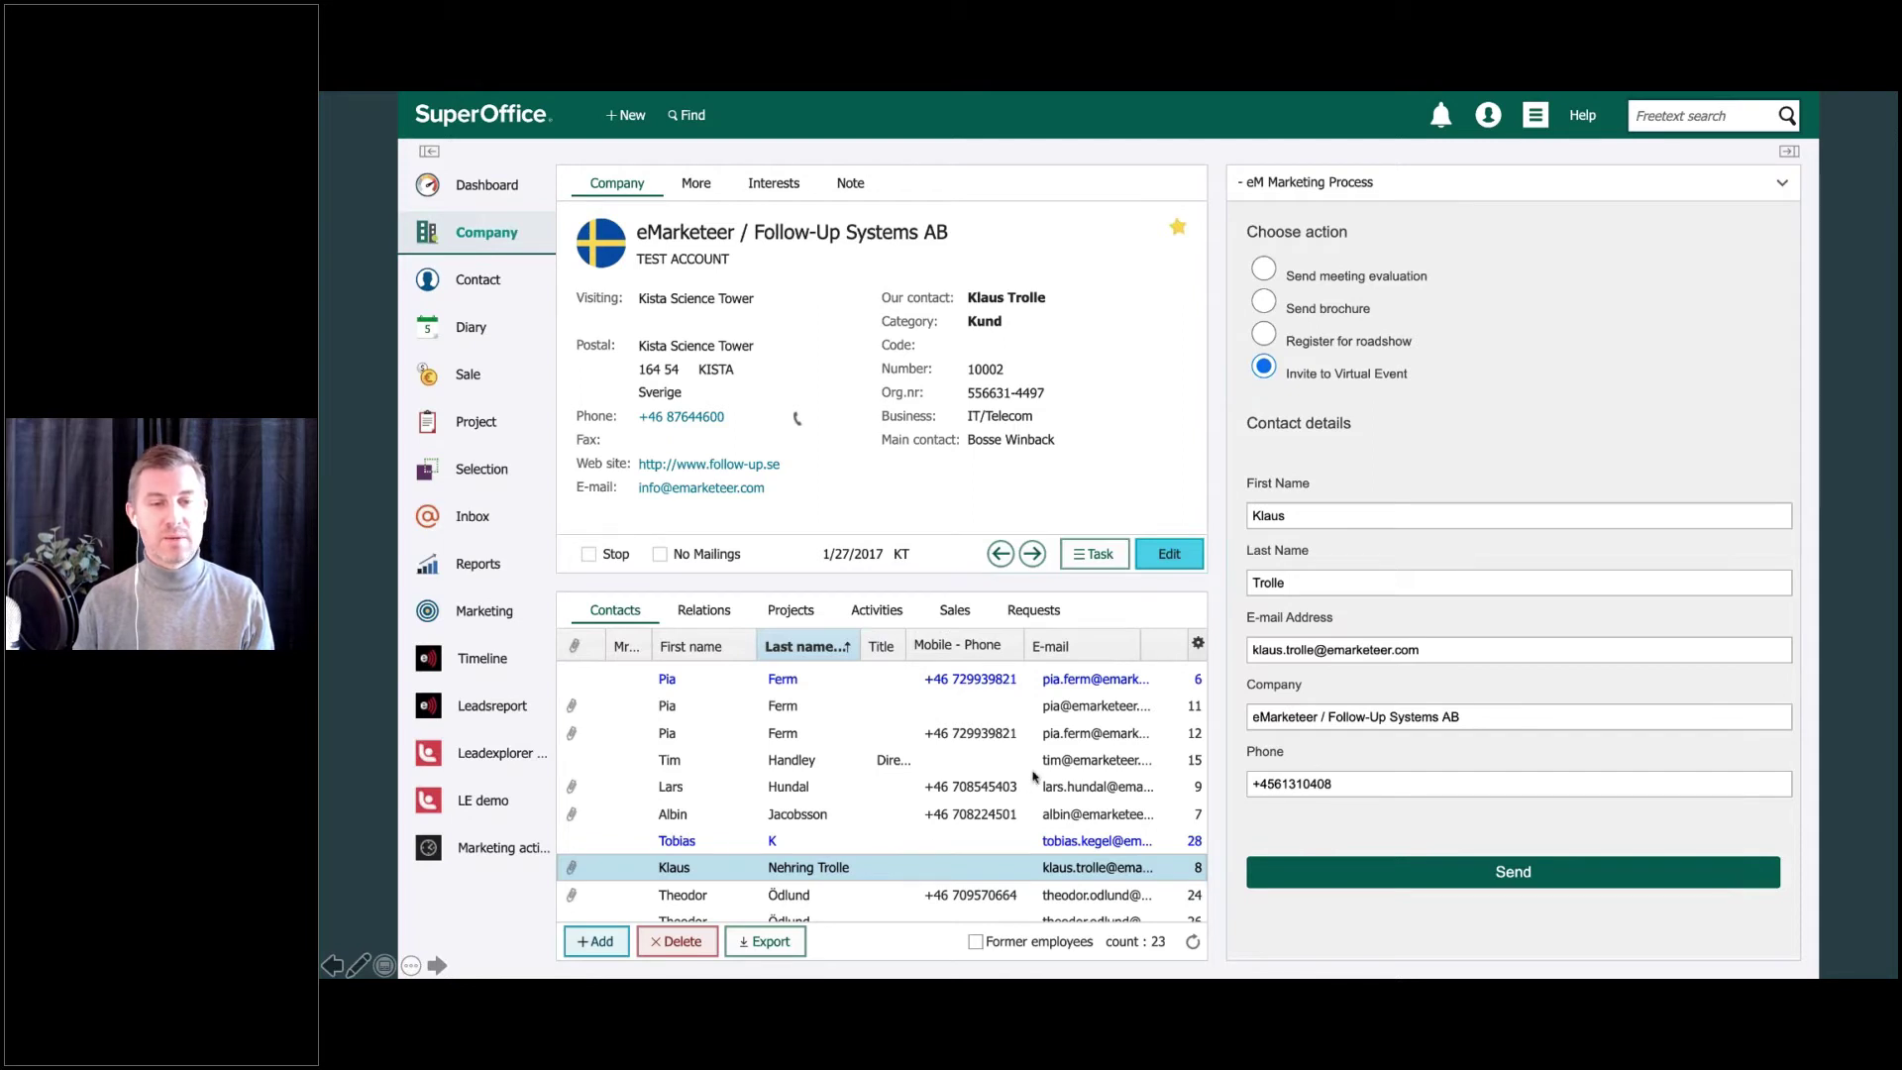
Switch to SuperOffice in Chrome, open the eMarketeer / Follow-Up Systems AB company and select contact number 8
key(super+Tab)
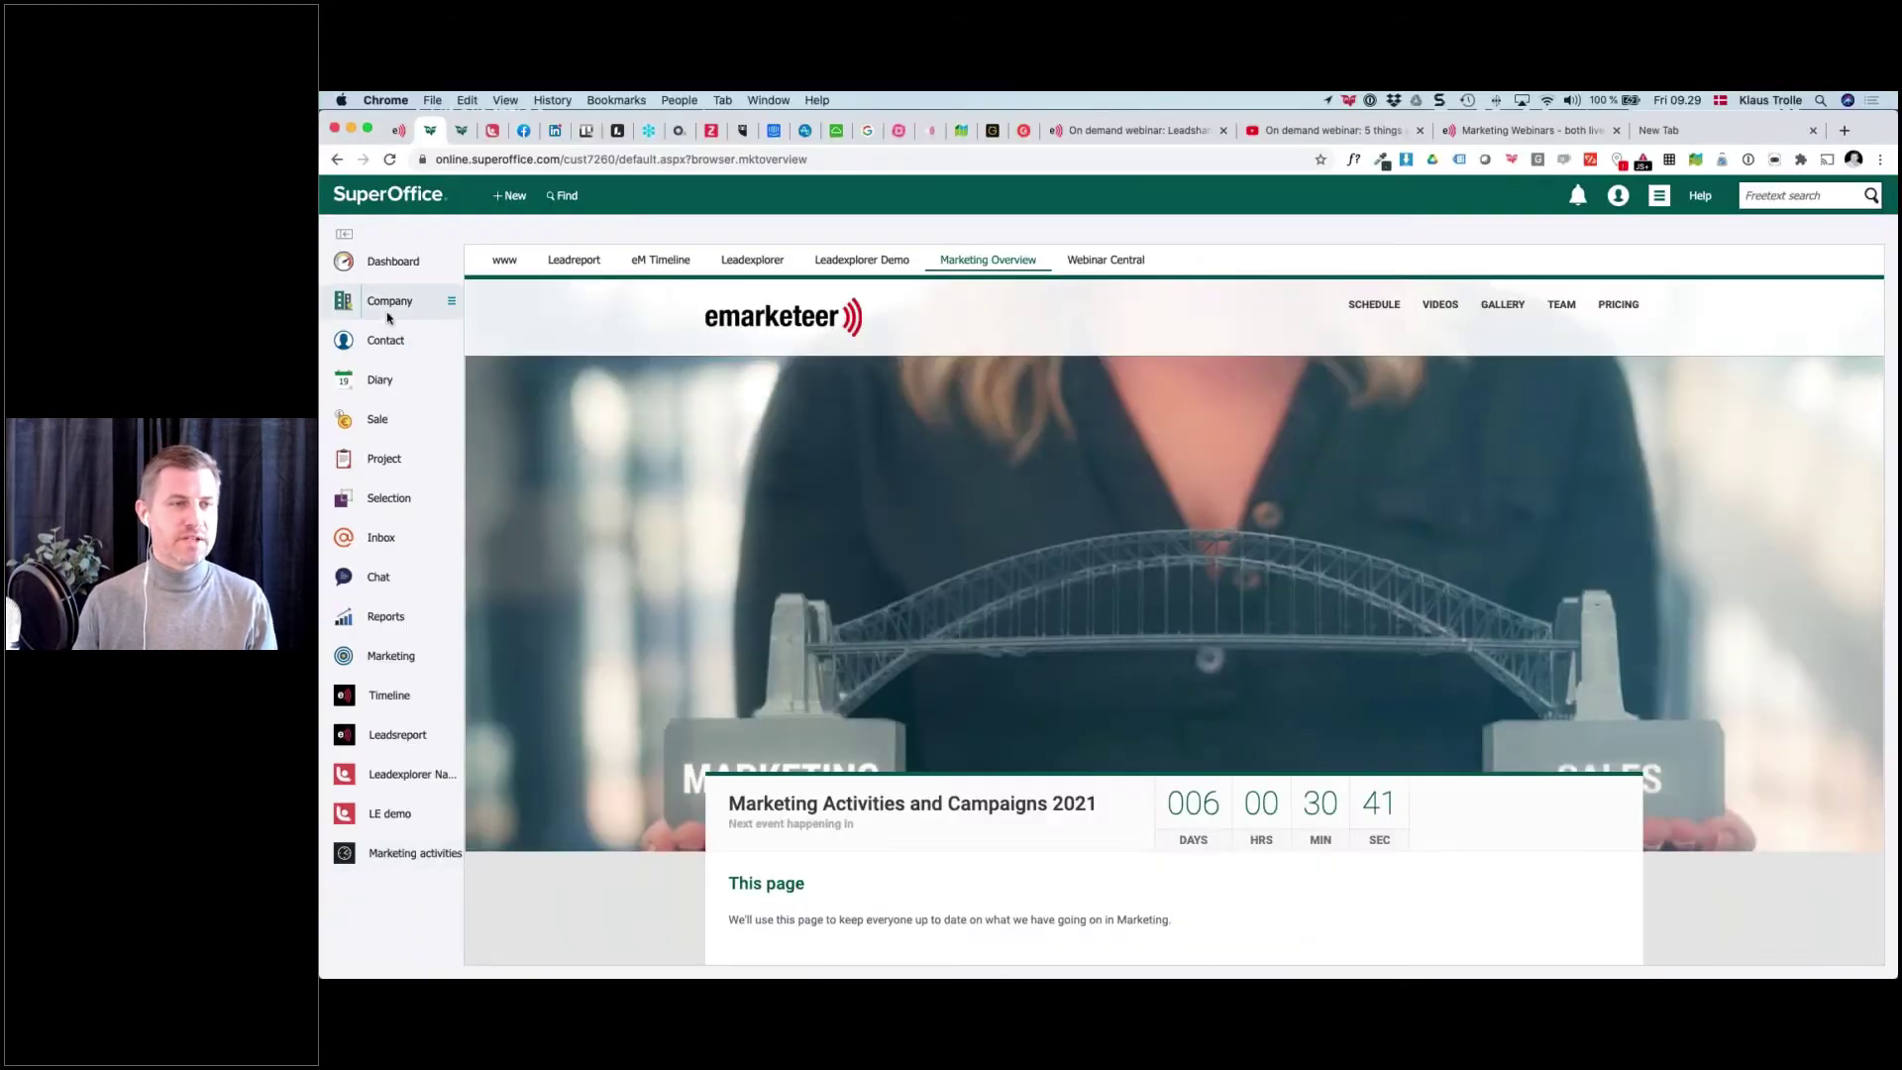
mouse_move(389, 300)
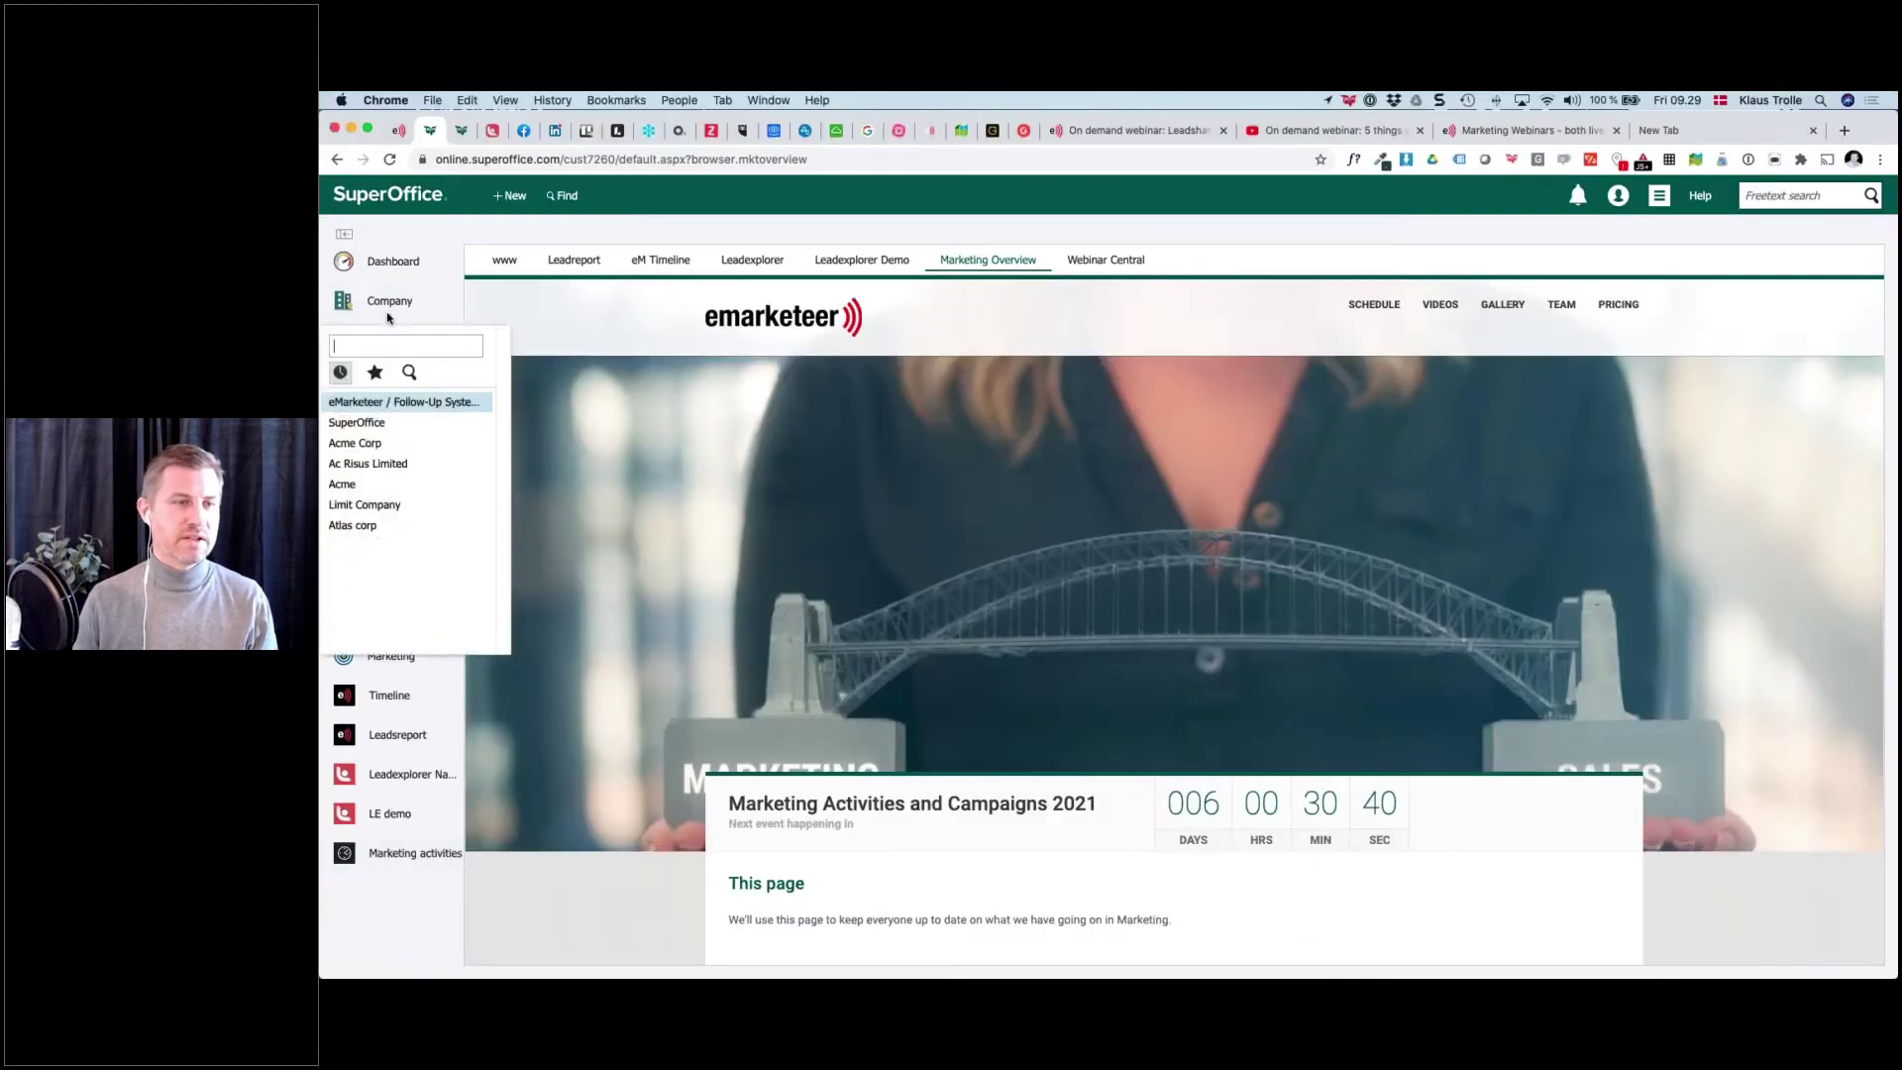
click(407, 401)
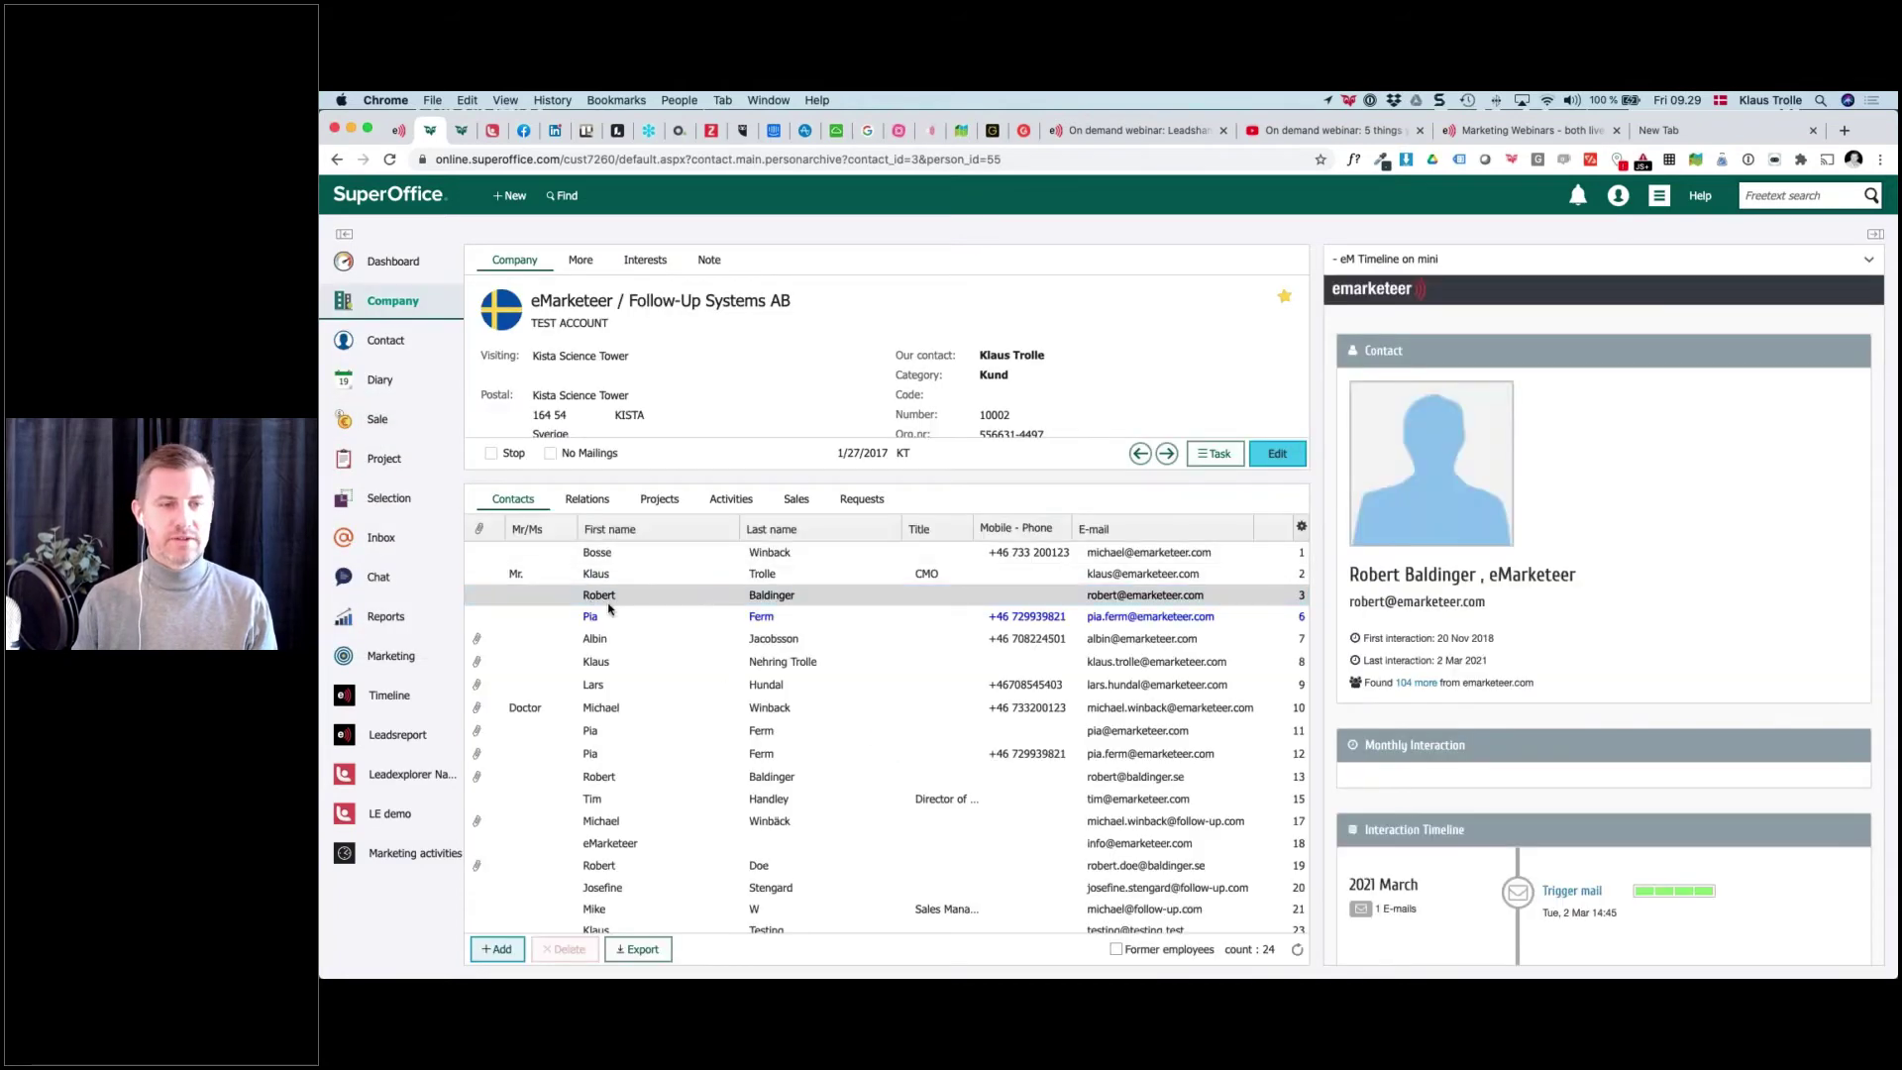
click(622, 669)
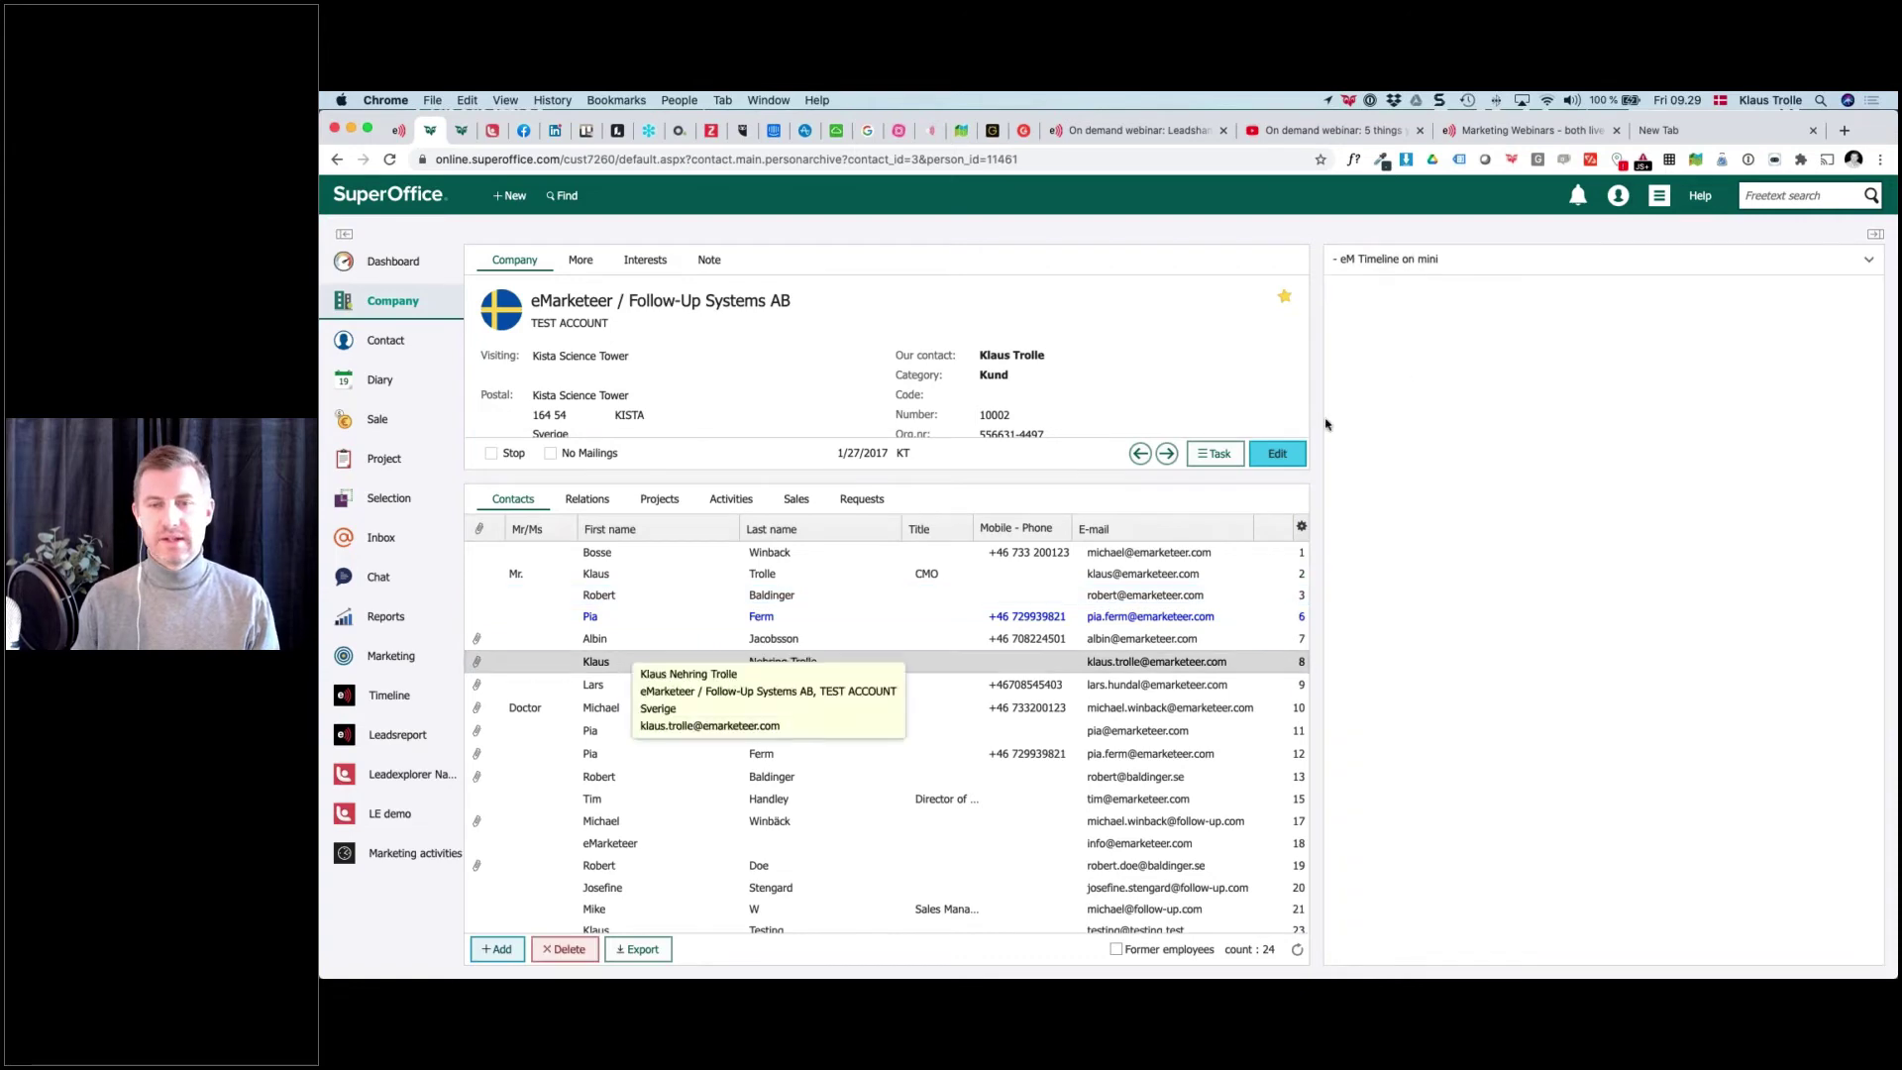
Show the eM Marketing Process form beside the company card and adjust the width of its pane
click(1866, 262)
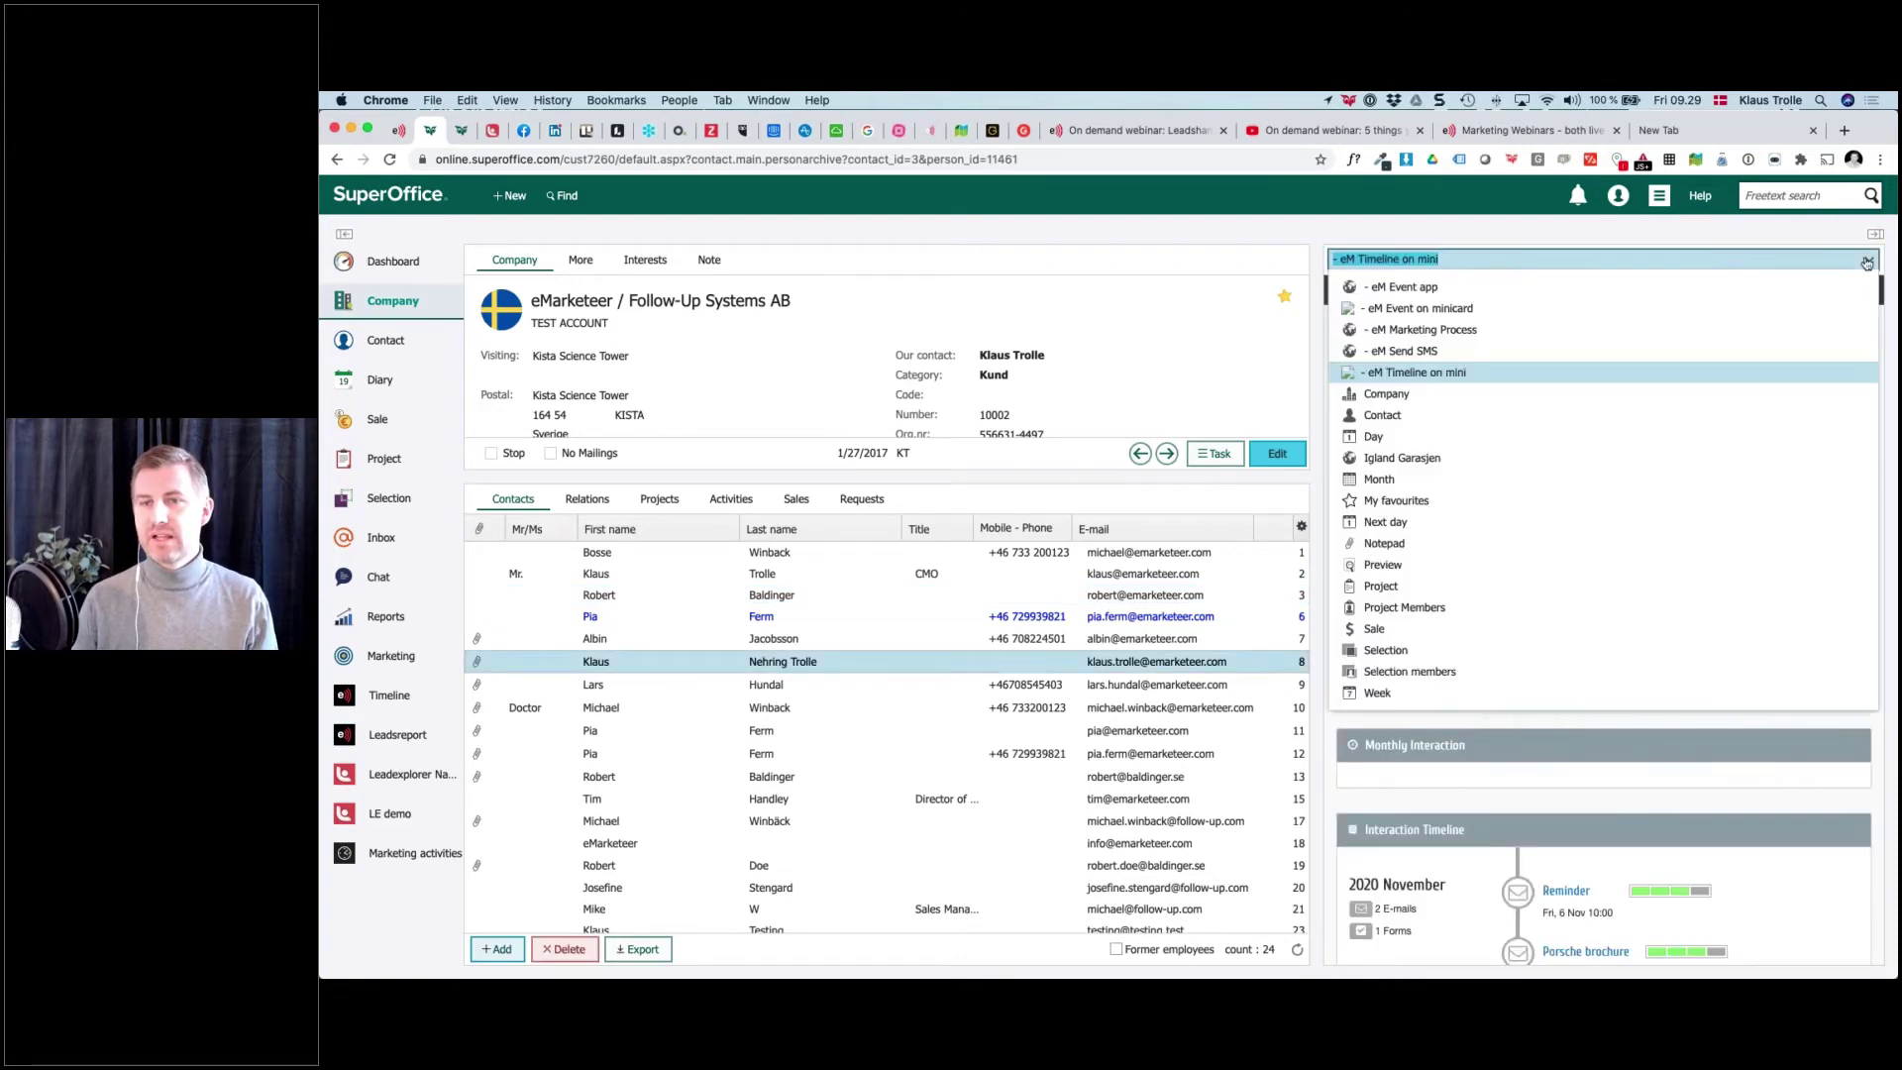
click(1439, 331)
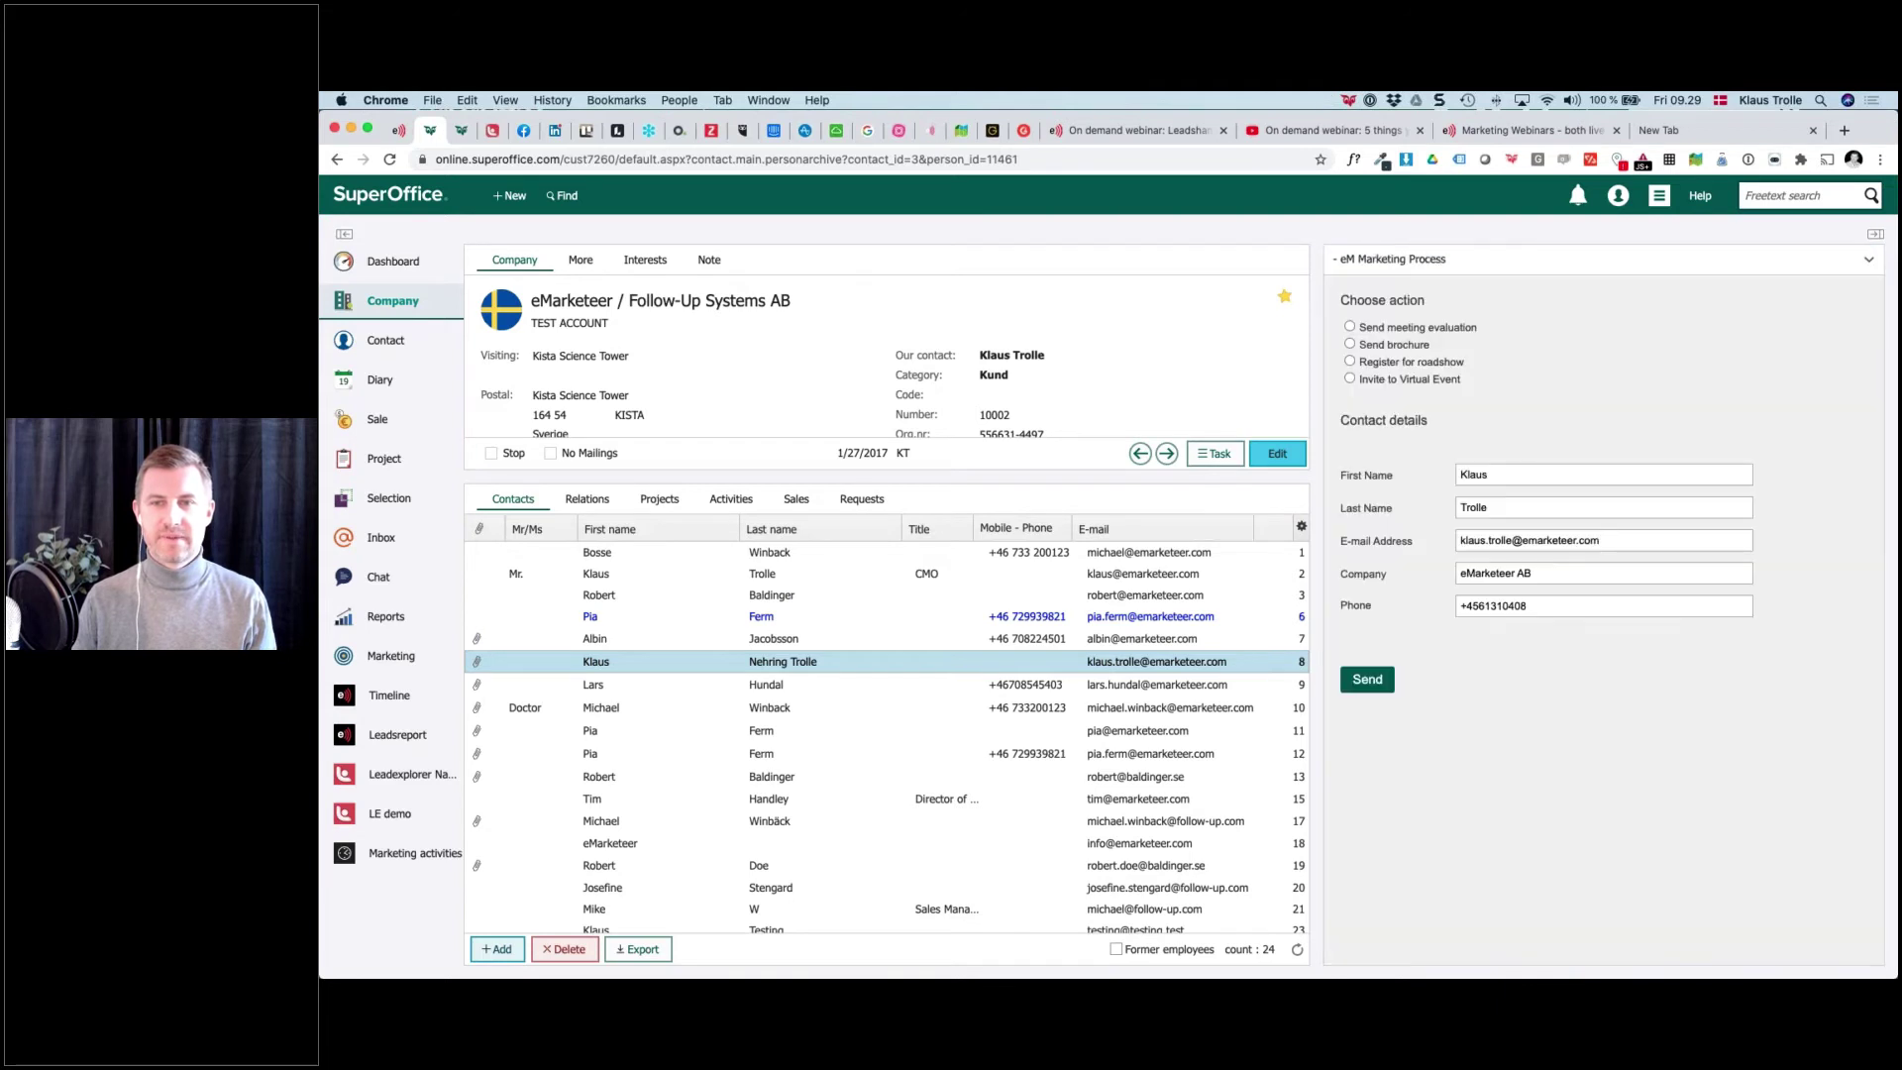
drag(1315, 486, 1369, 488)
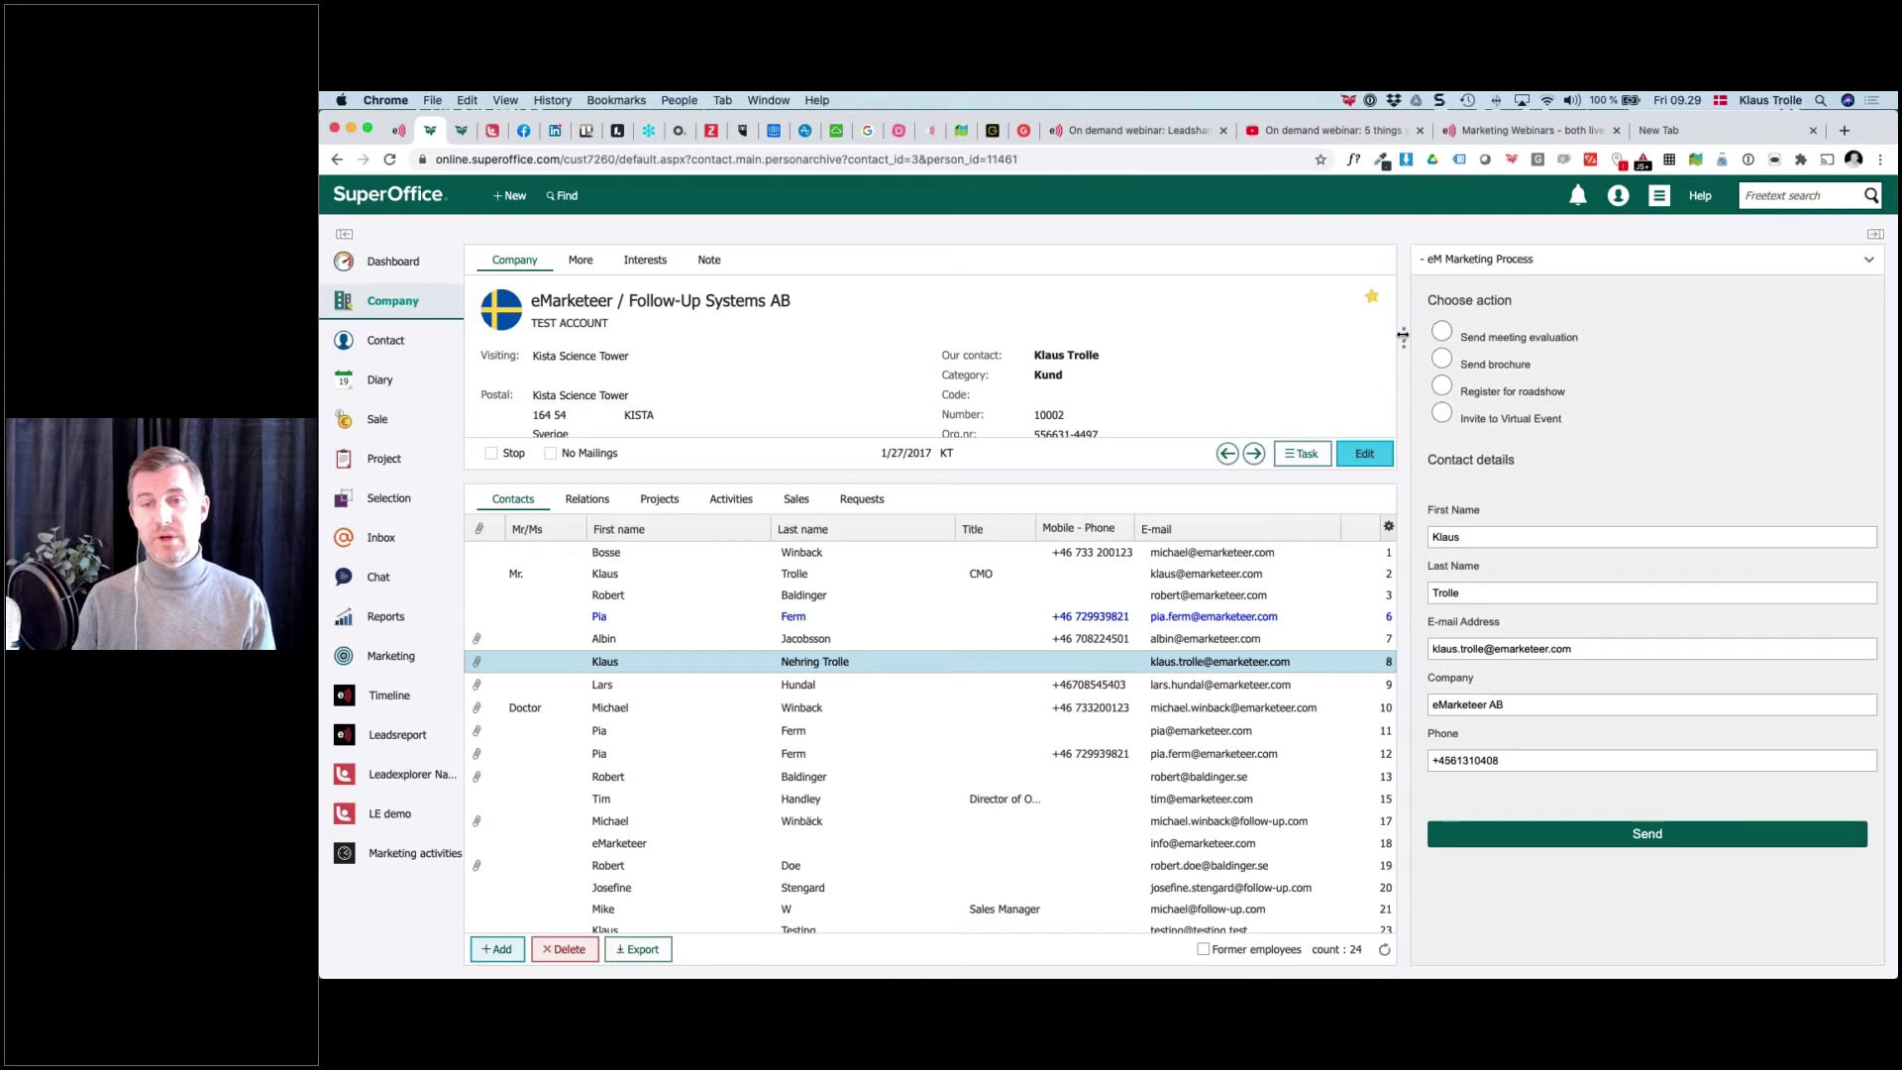
drag(1402, 335, 1301, 342)
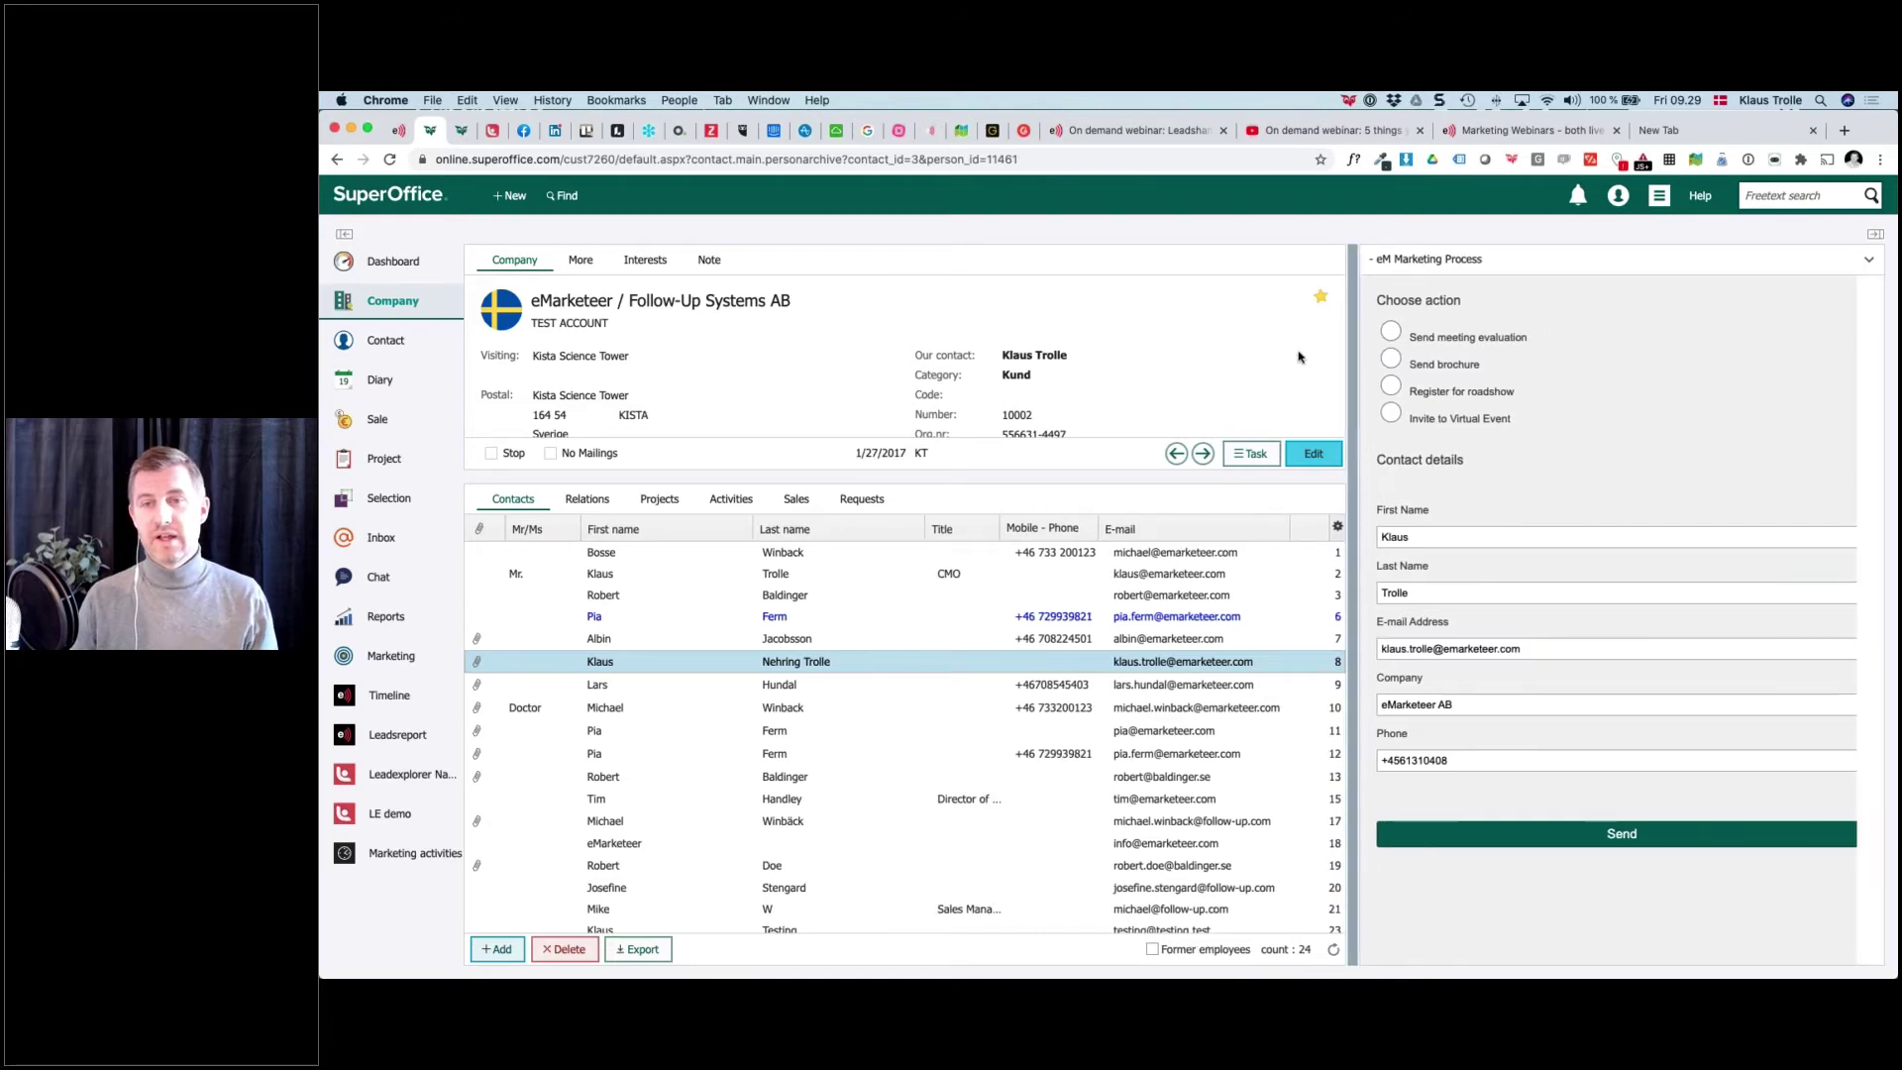
Select contact number 3 and return to contact number 8 to compare the prefilled contact details in the form
scroll(1400, 317, up, 5)
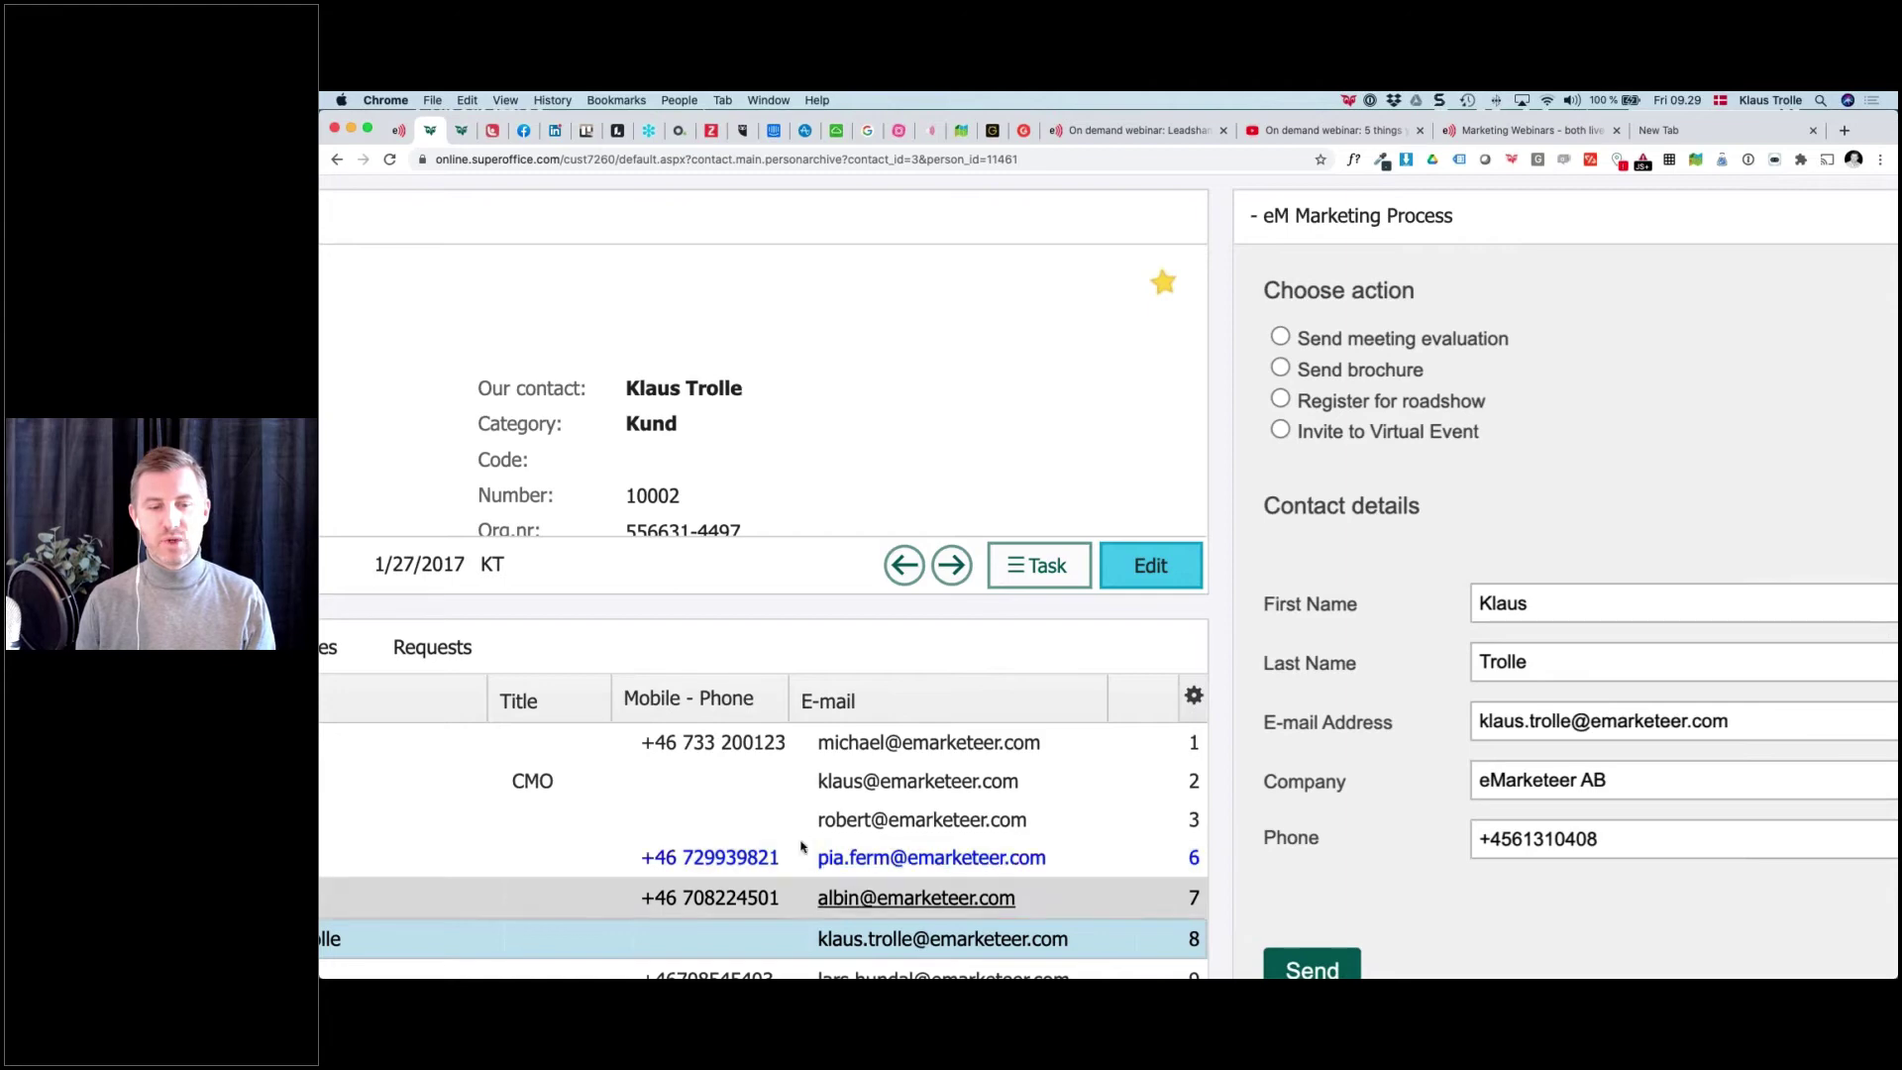
click(713, 742)
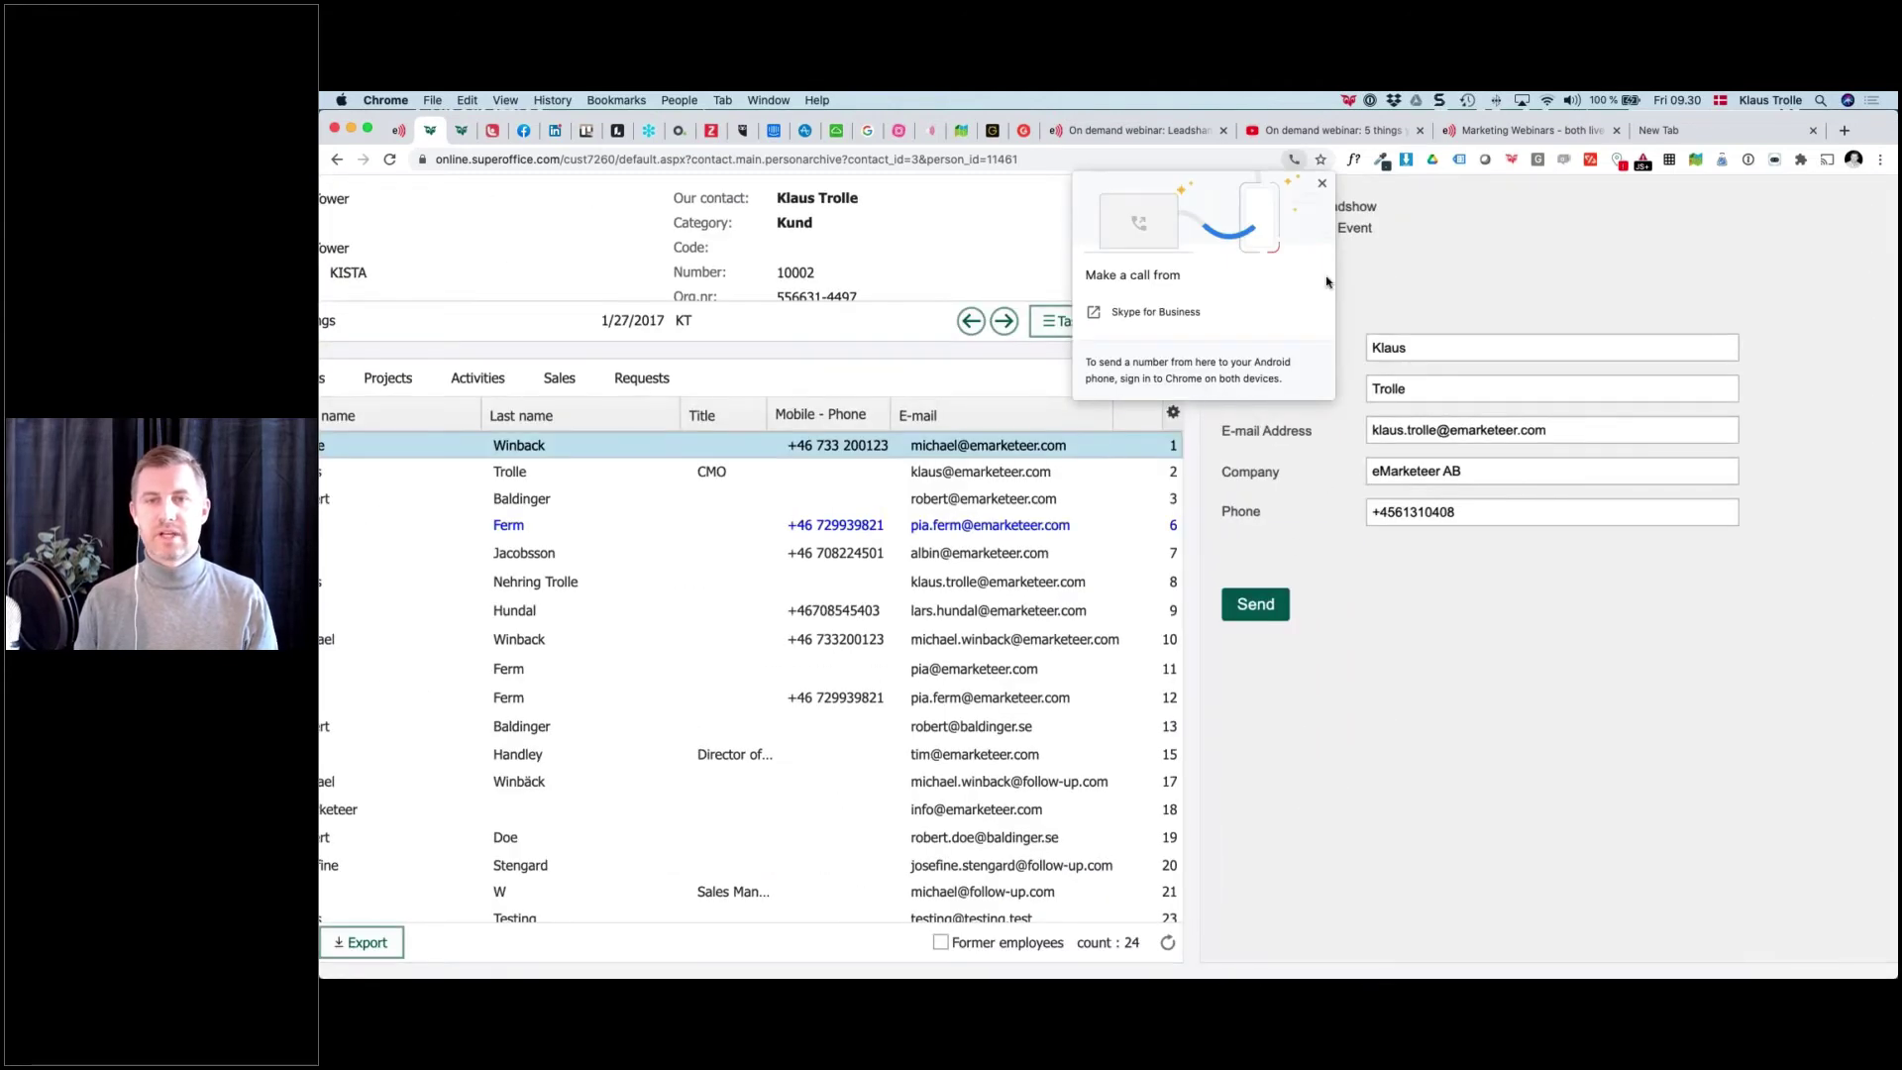
click(1325, 185)
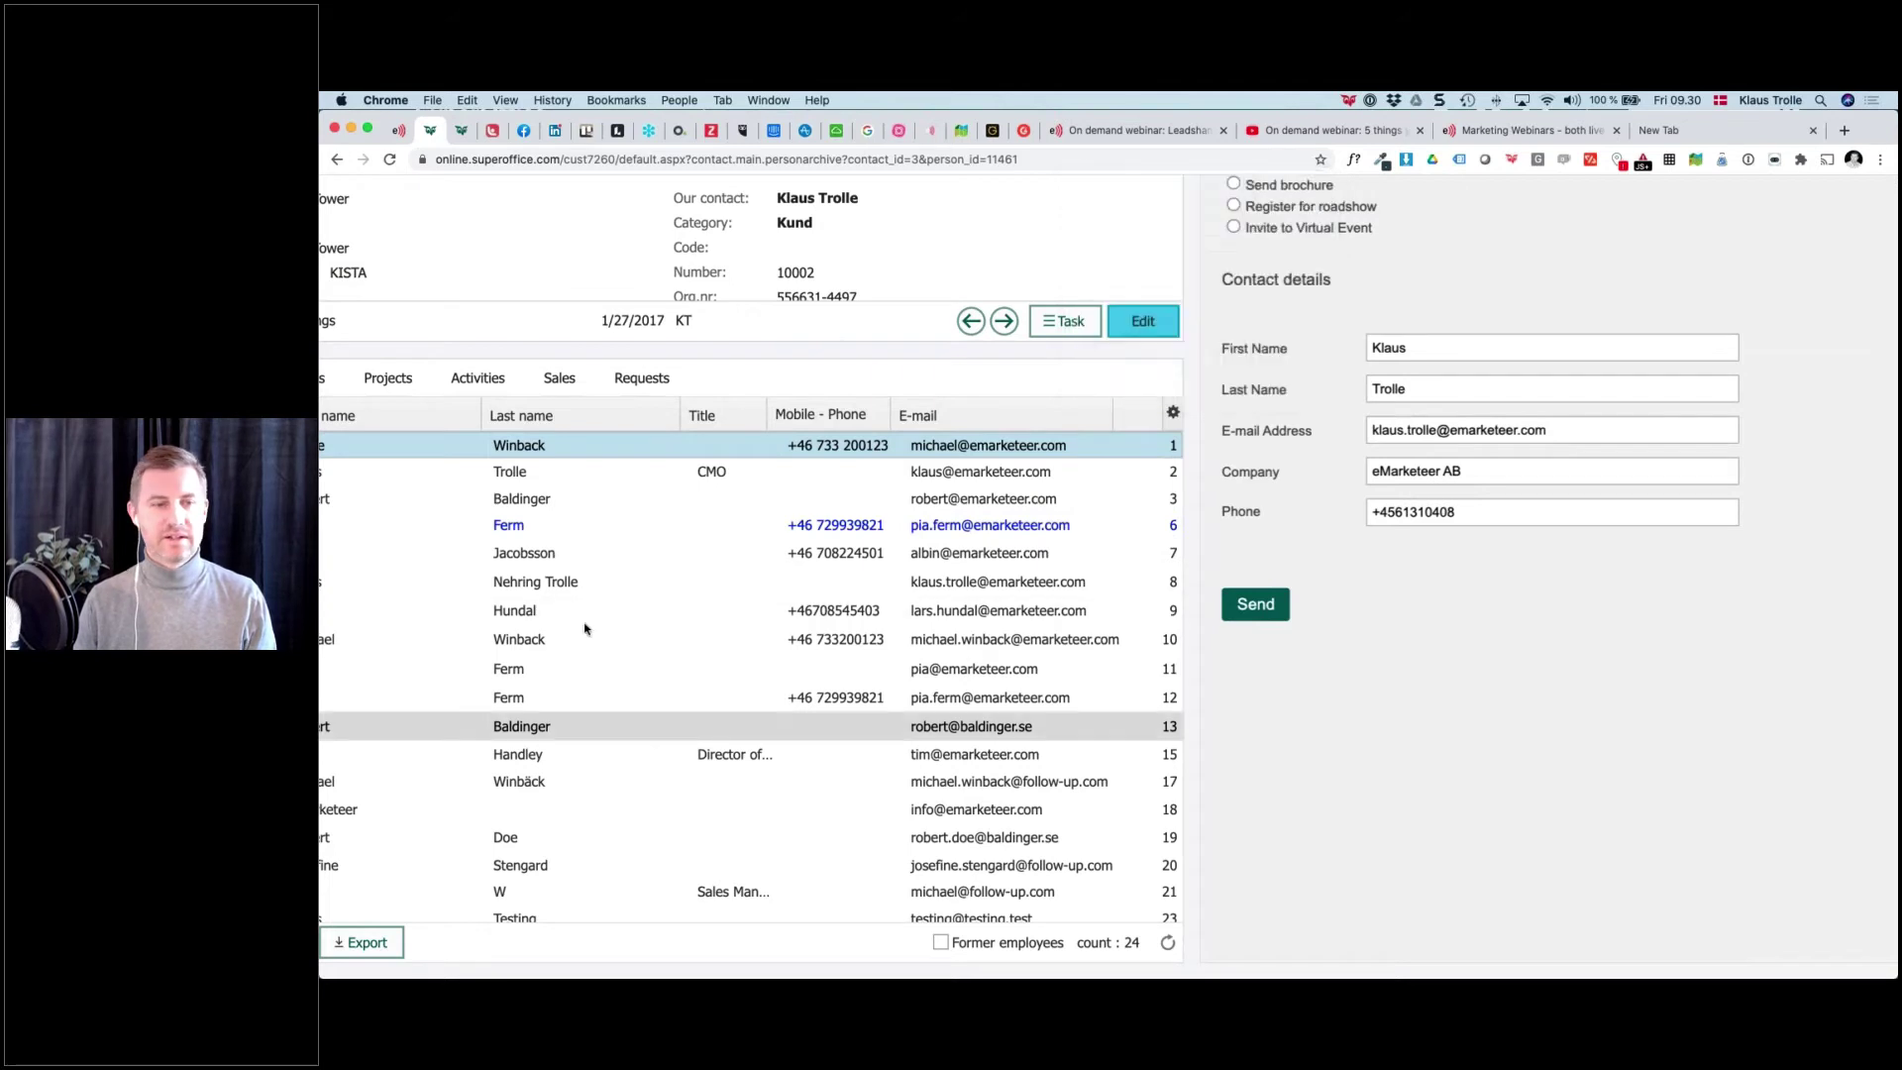
click(511, 502)
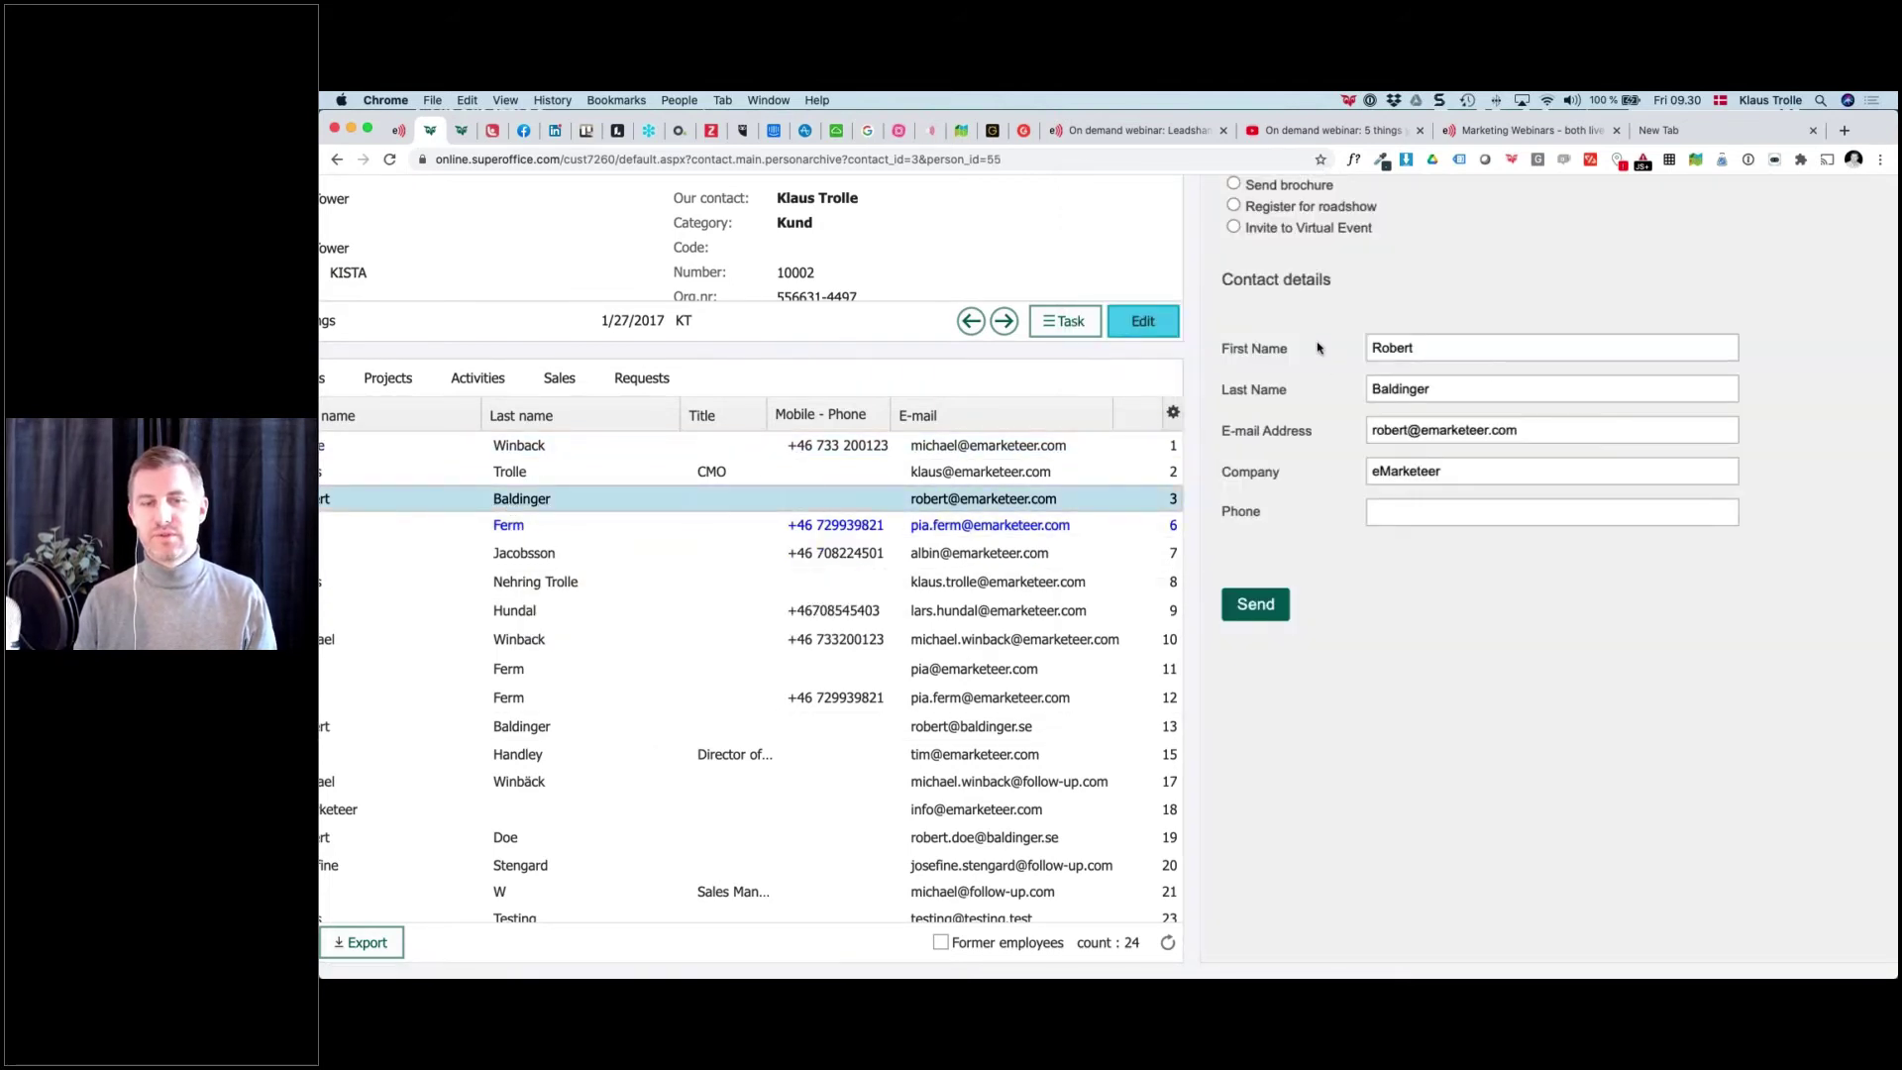
click(528, 584)
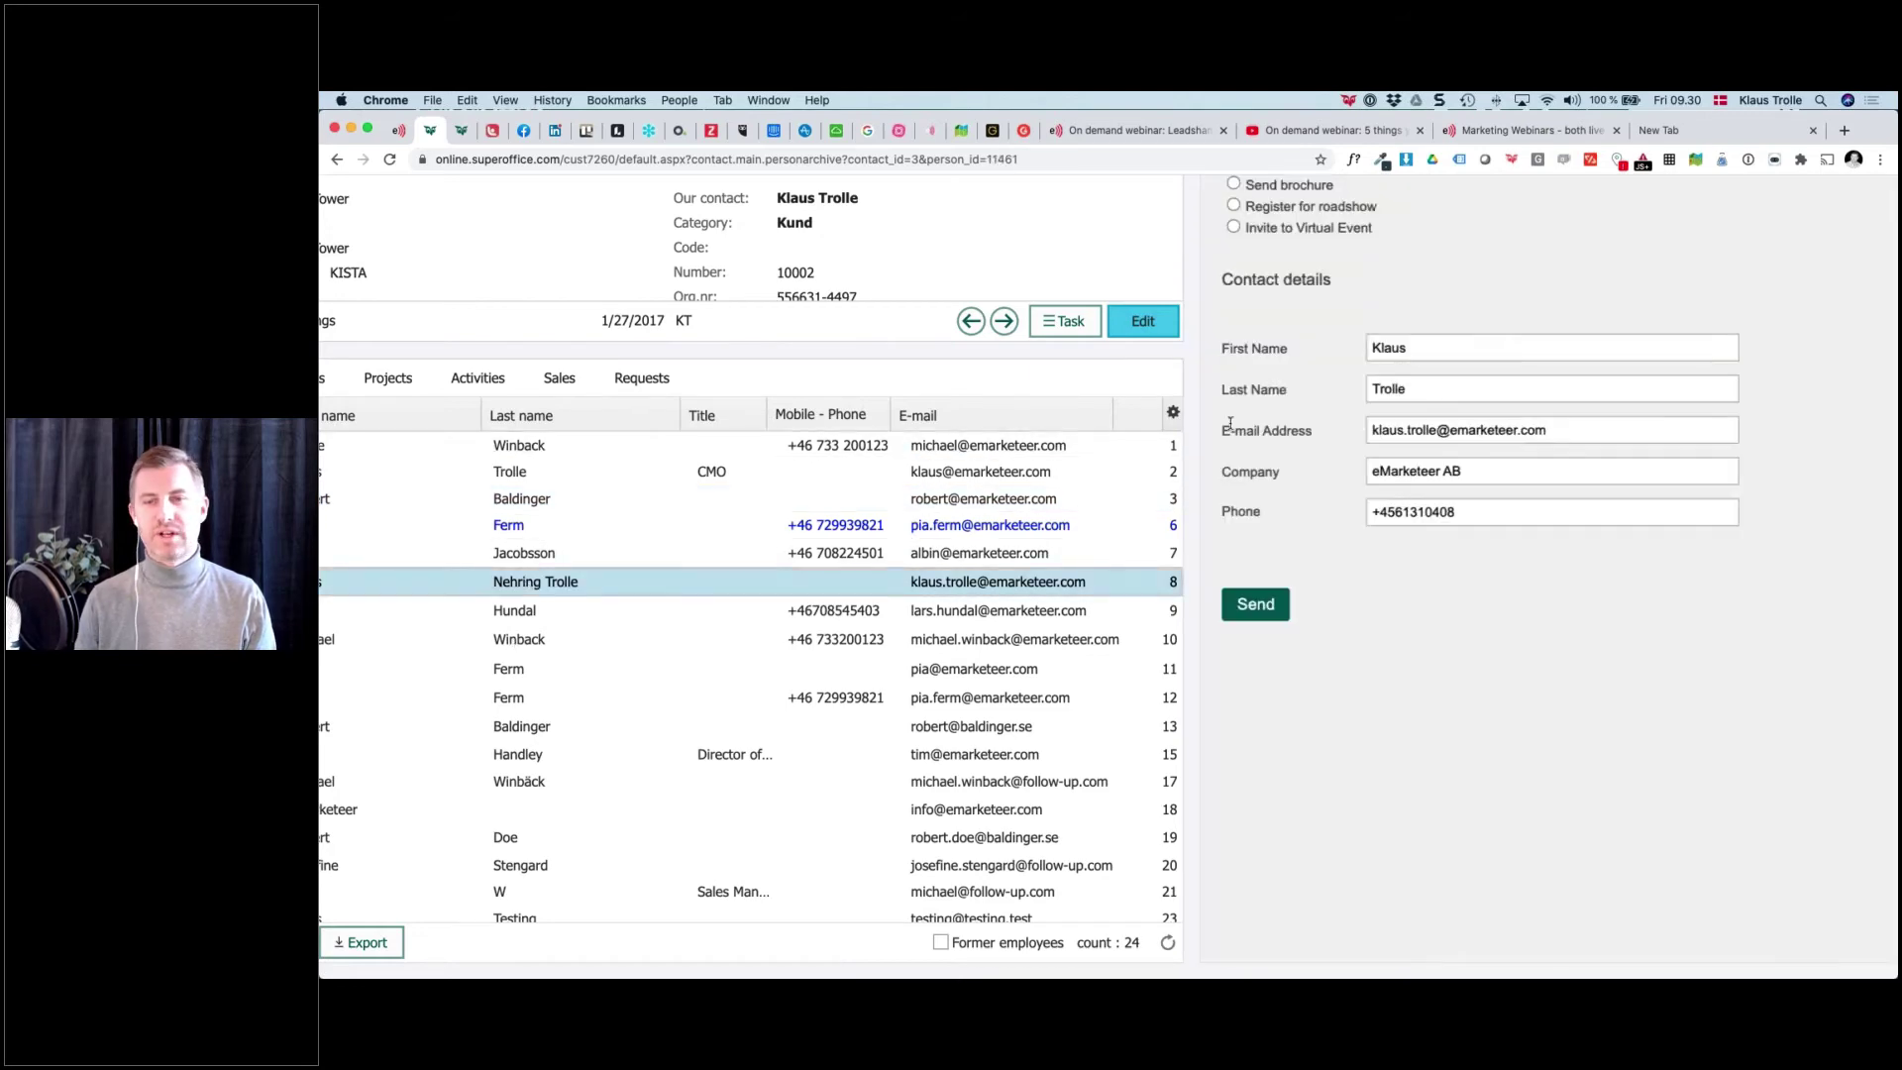
Try the Send meeting evaluation action and the Send brochure action with the Porsche brochure
scroll(1231, 424, up, 3)
click(1233, 367)
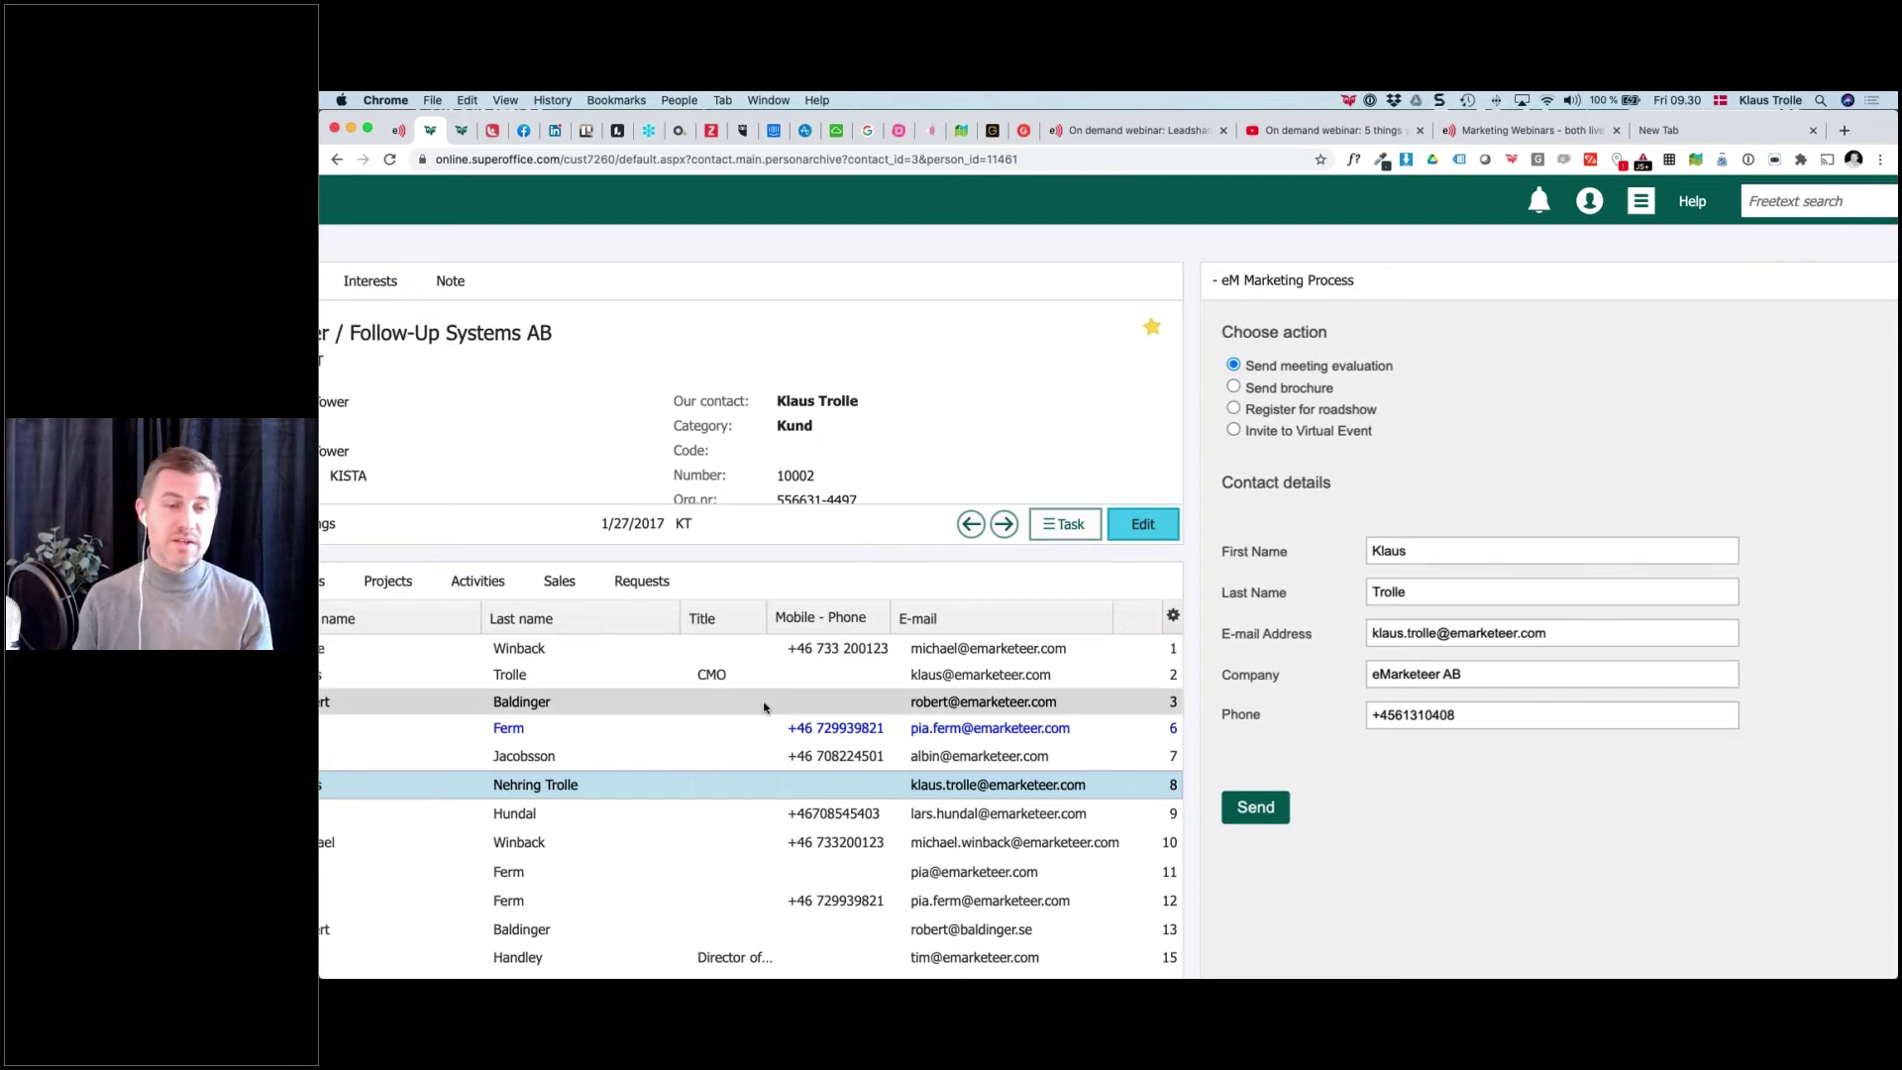
mouse_move(763, 706)
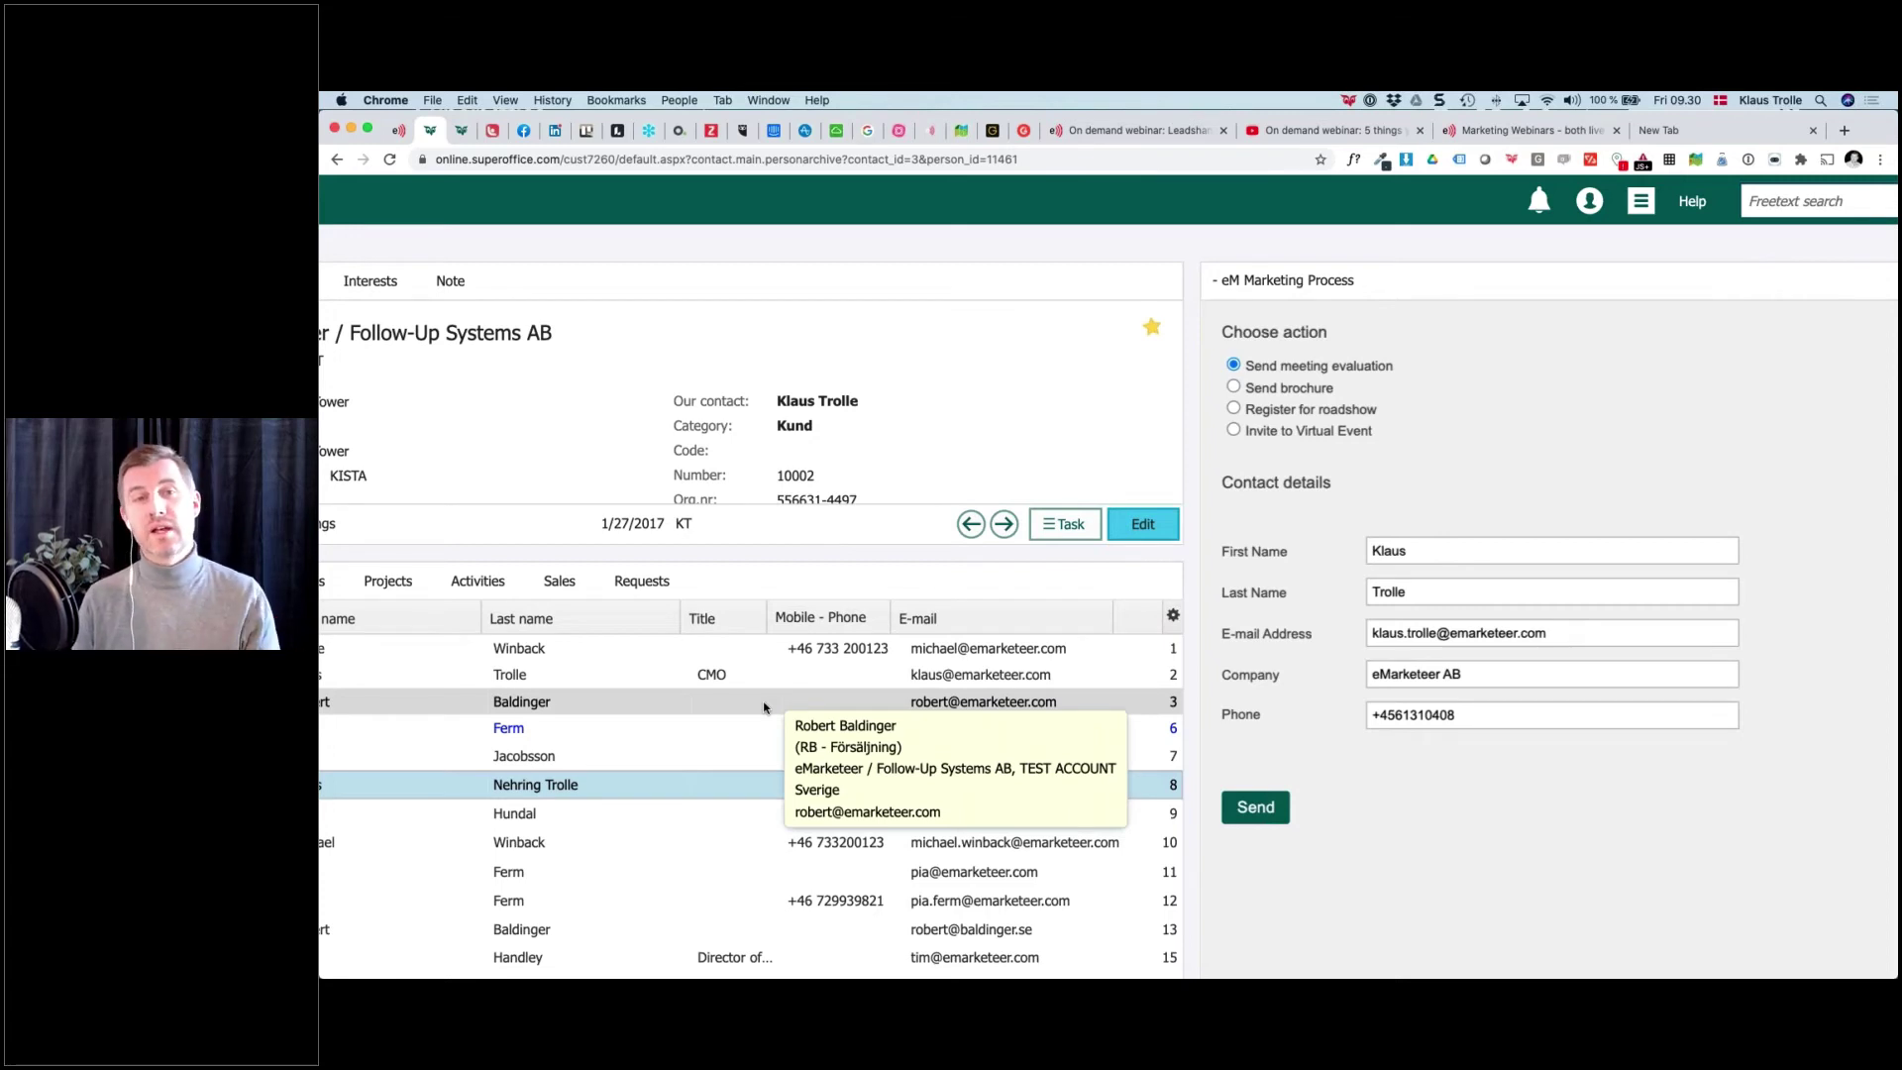
click(1233, 387)
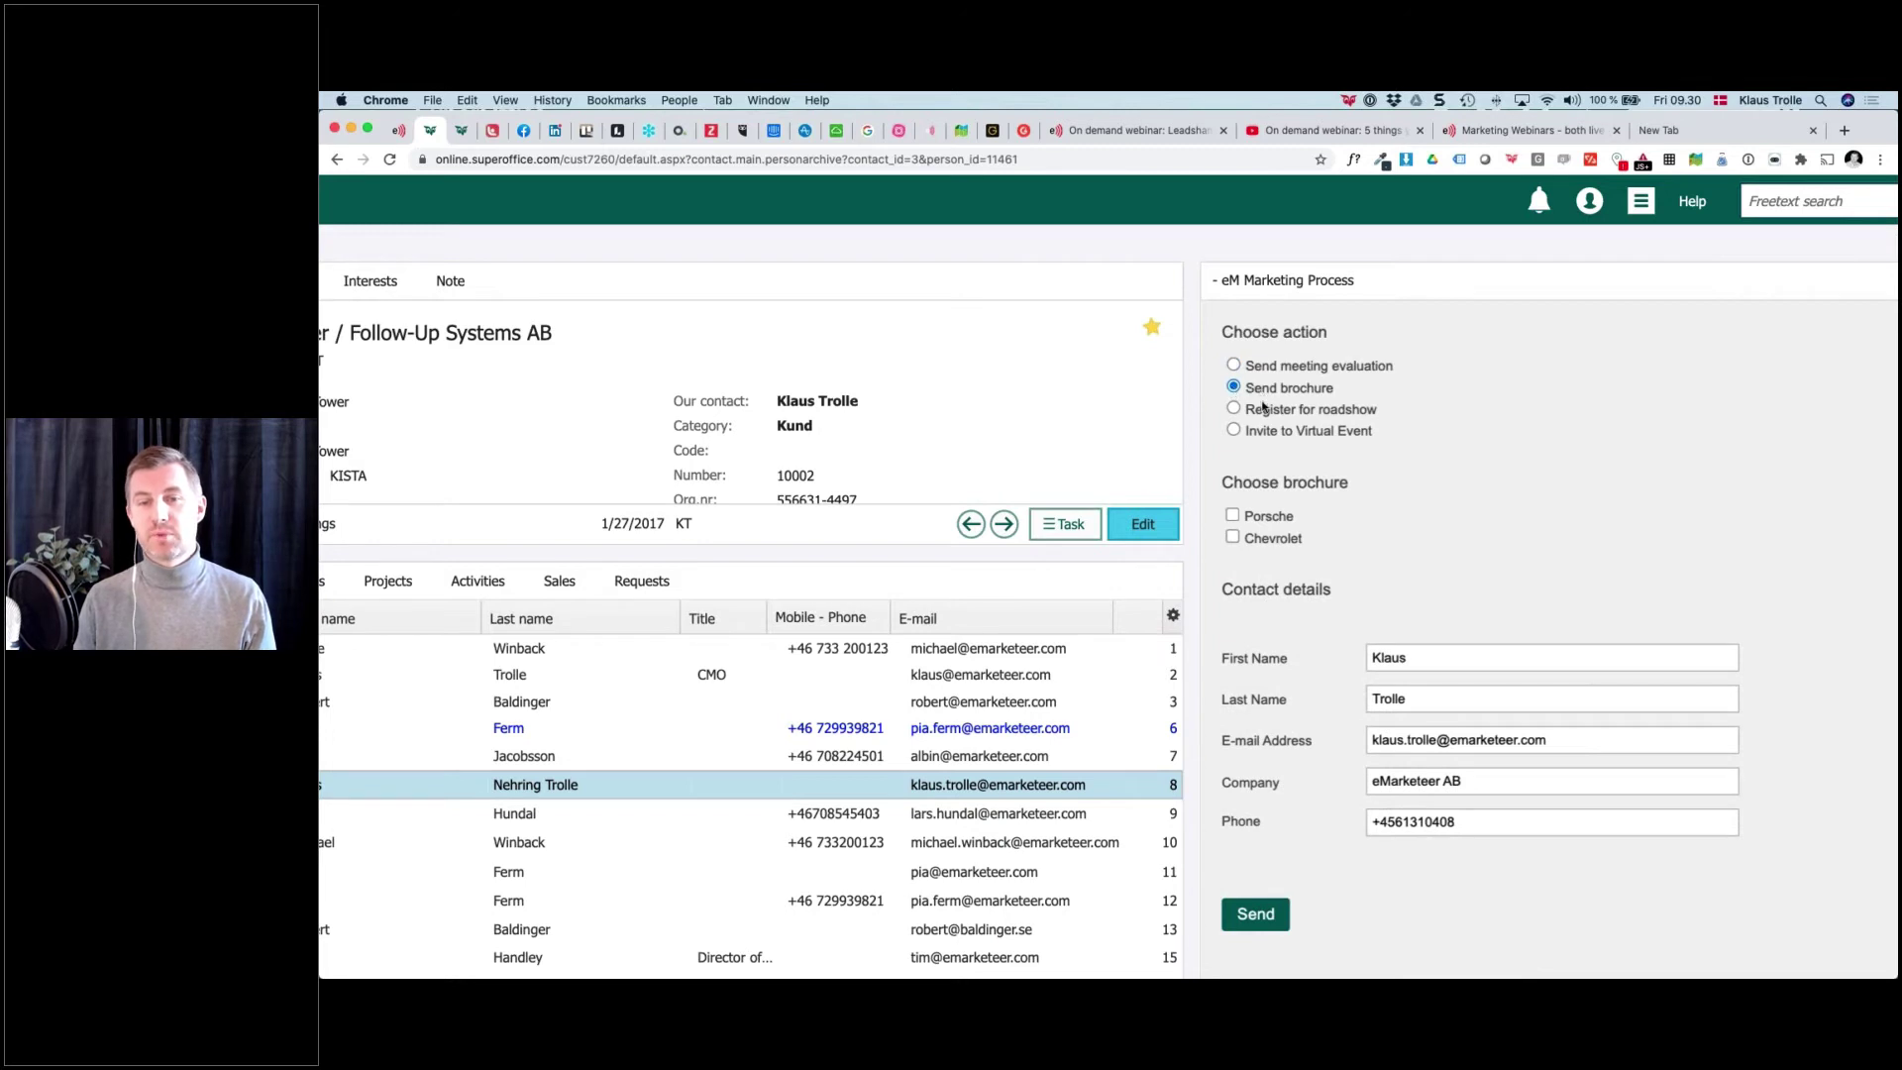
click(1234, 516)
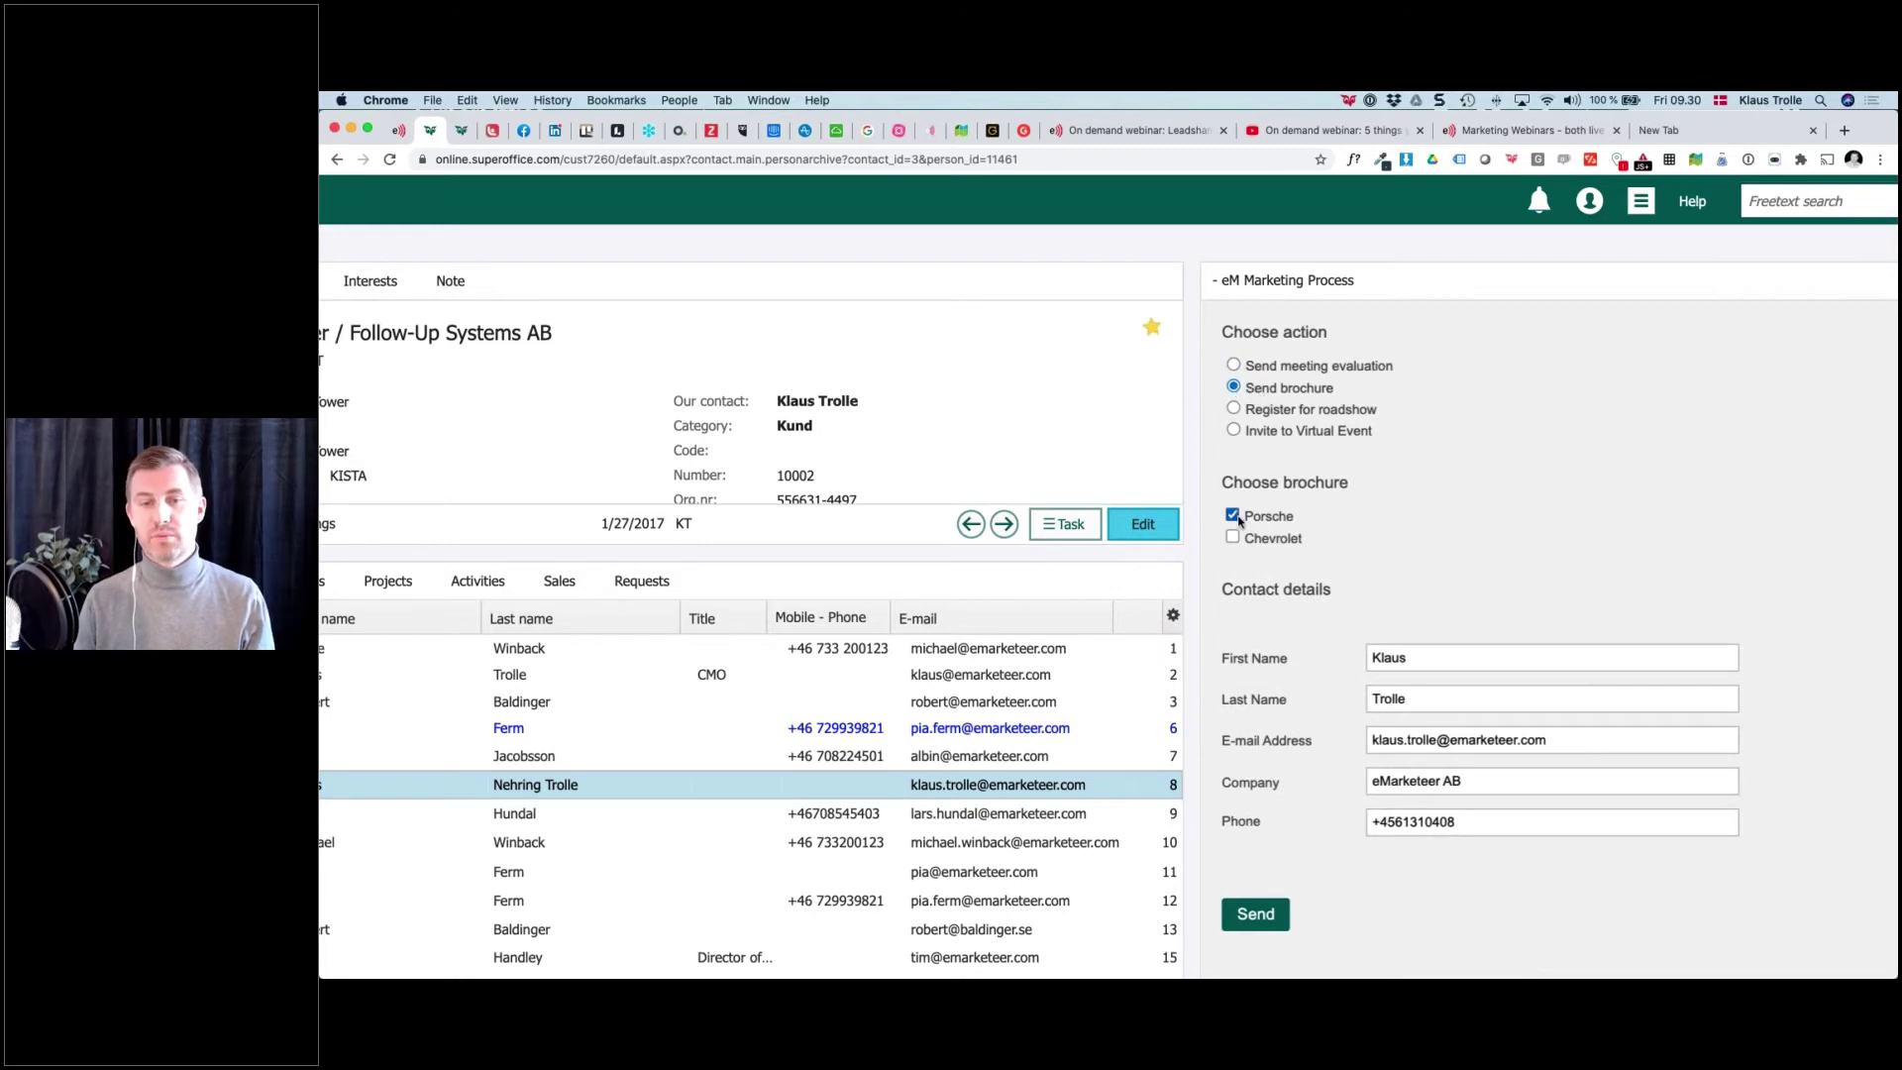
Try Register for roadshow with the 11:00 slot, and switch the action to Invite to Virtual Event
click(1235, 409)
click(1234, 582)
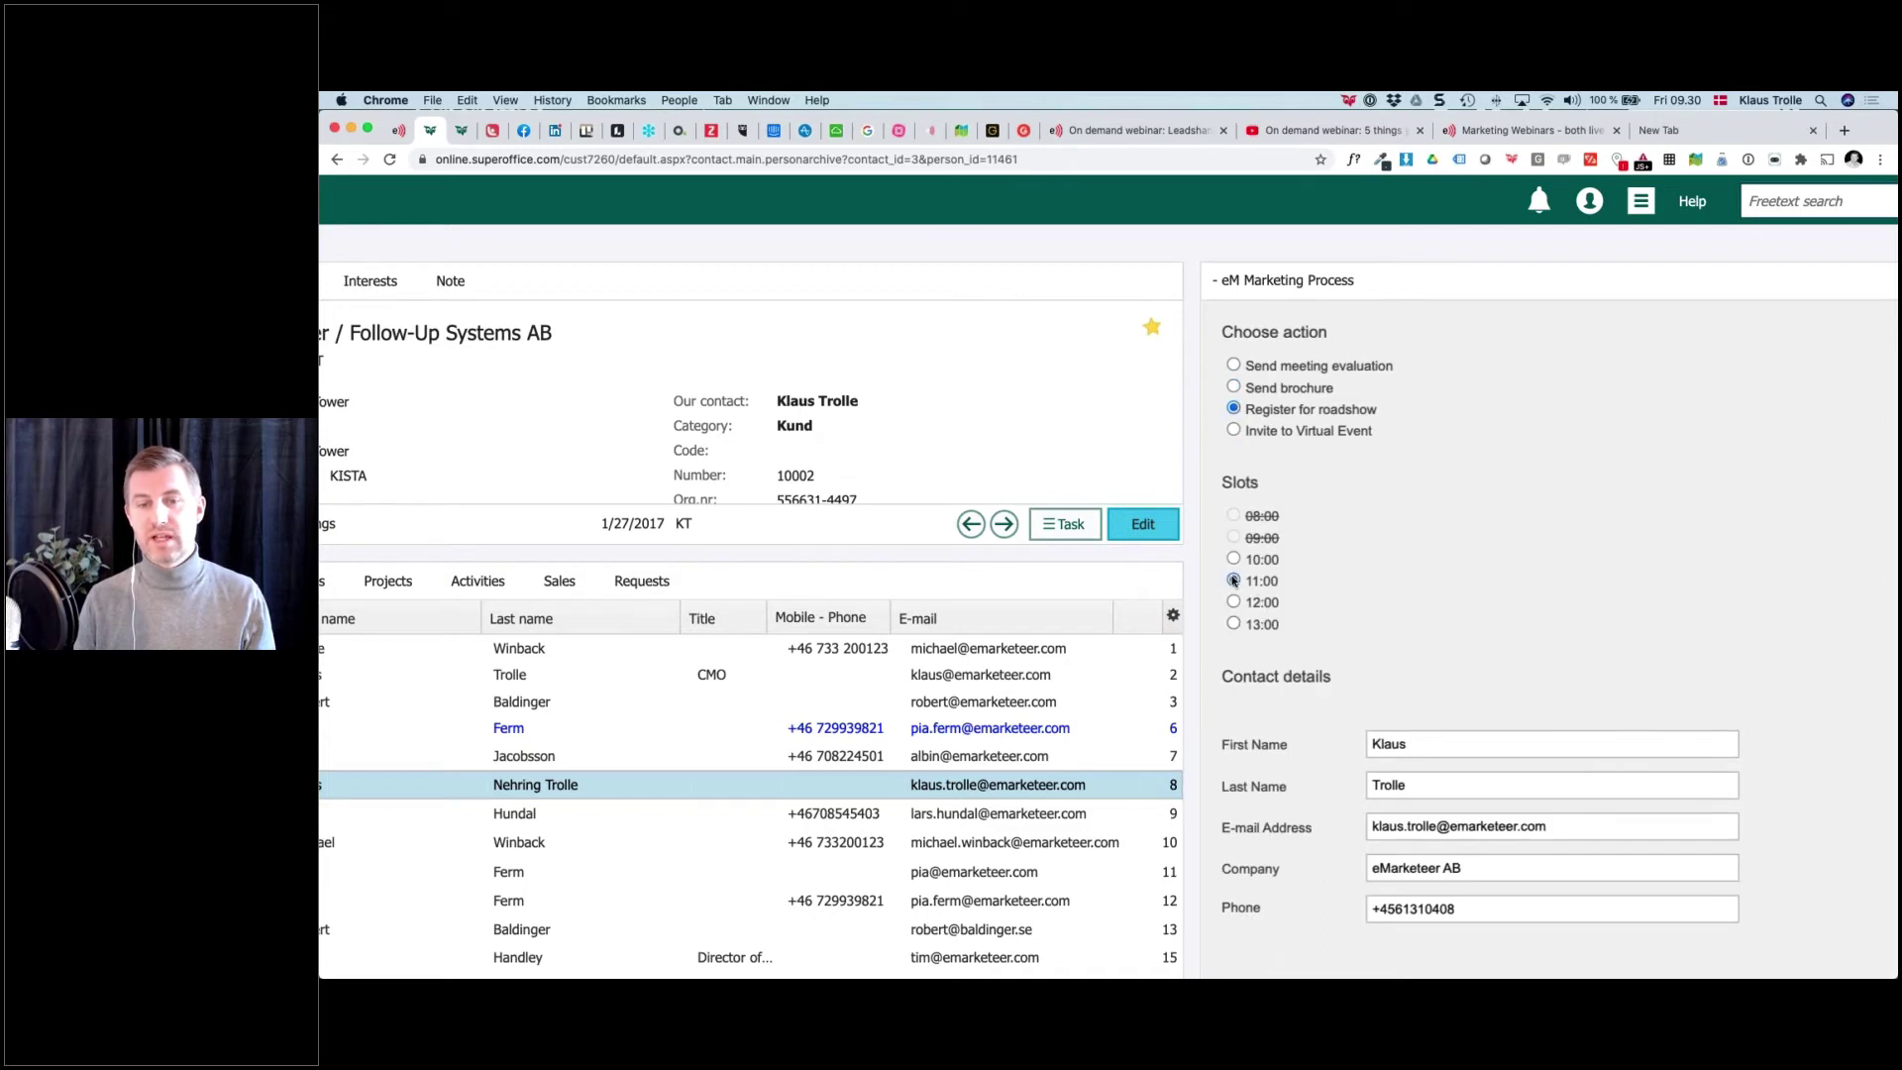
click(1234, 431)
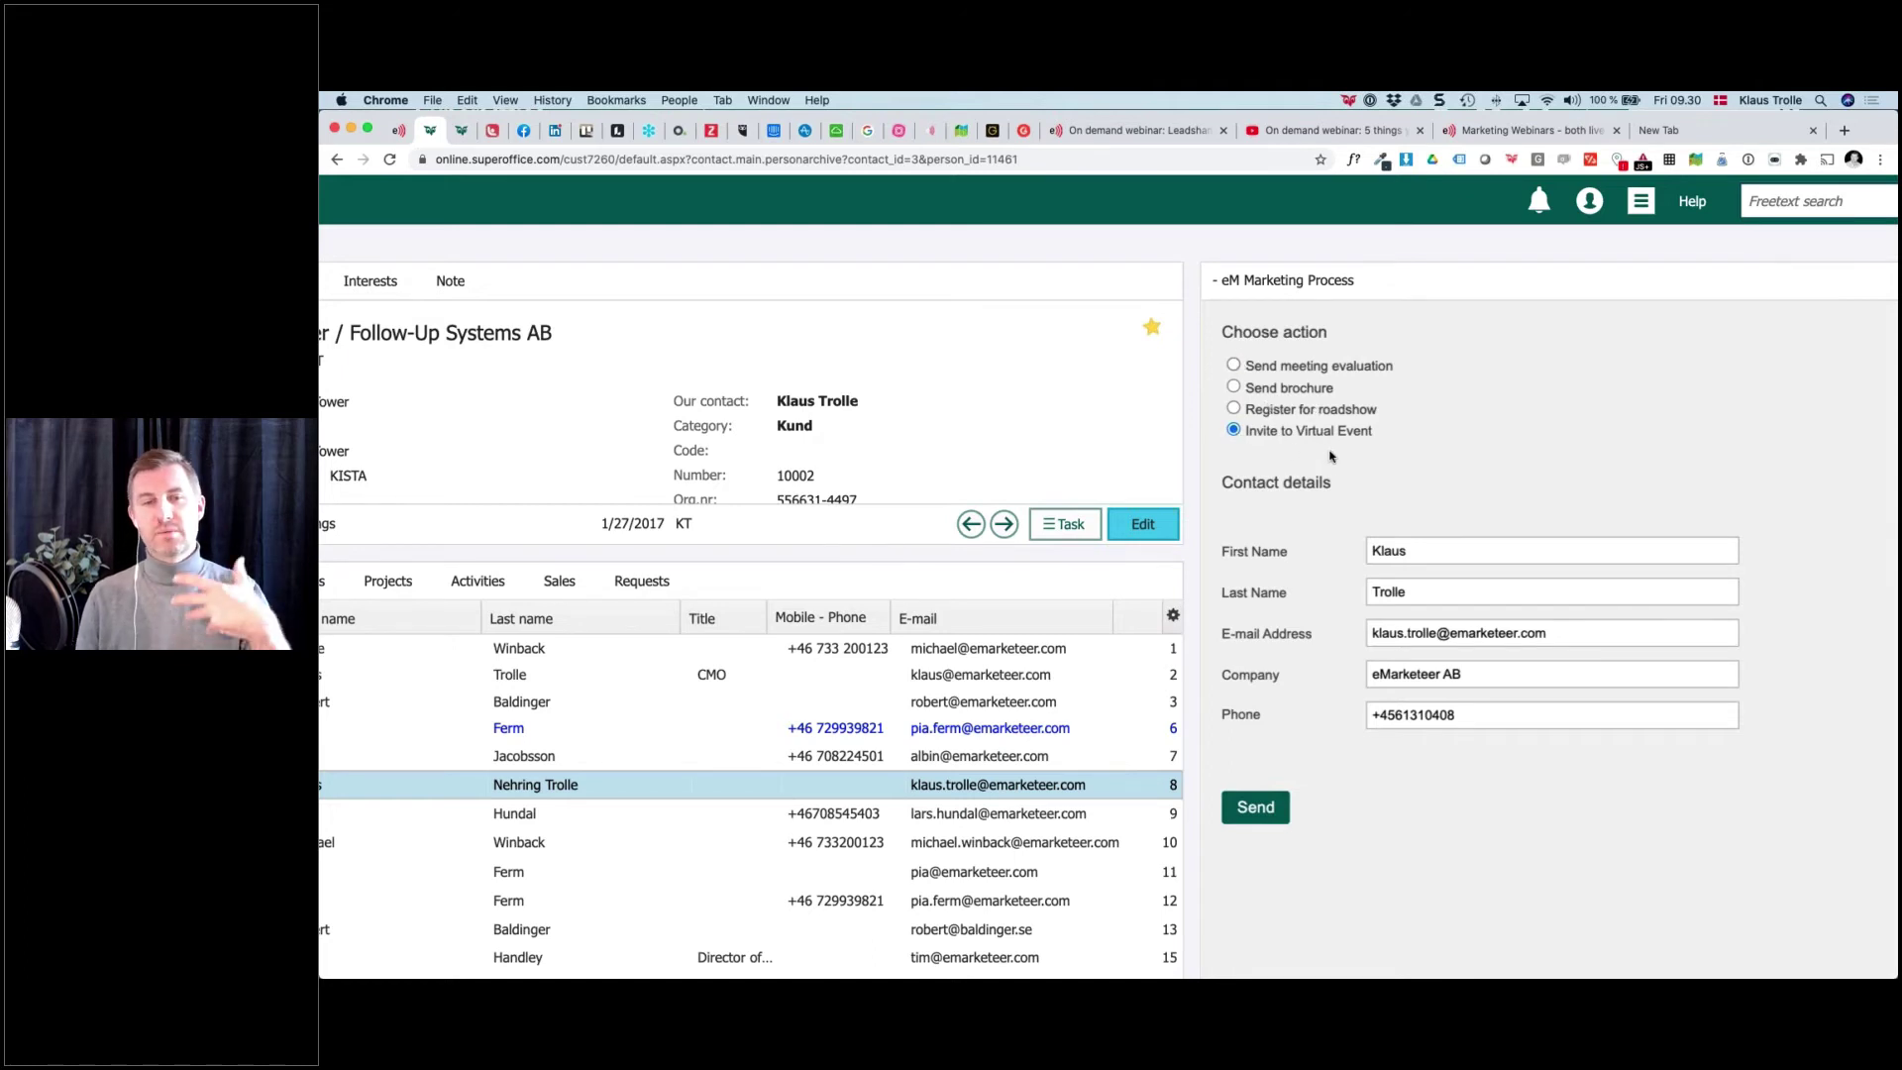
mouse_move(1140, 648)
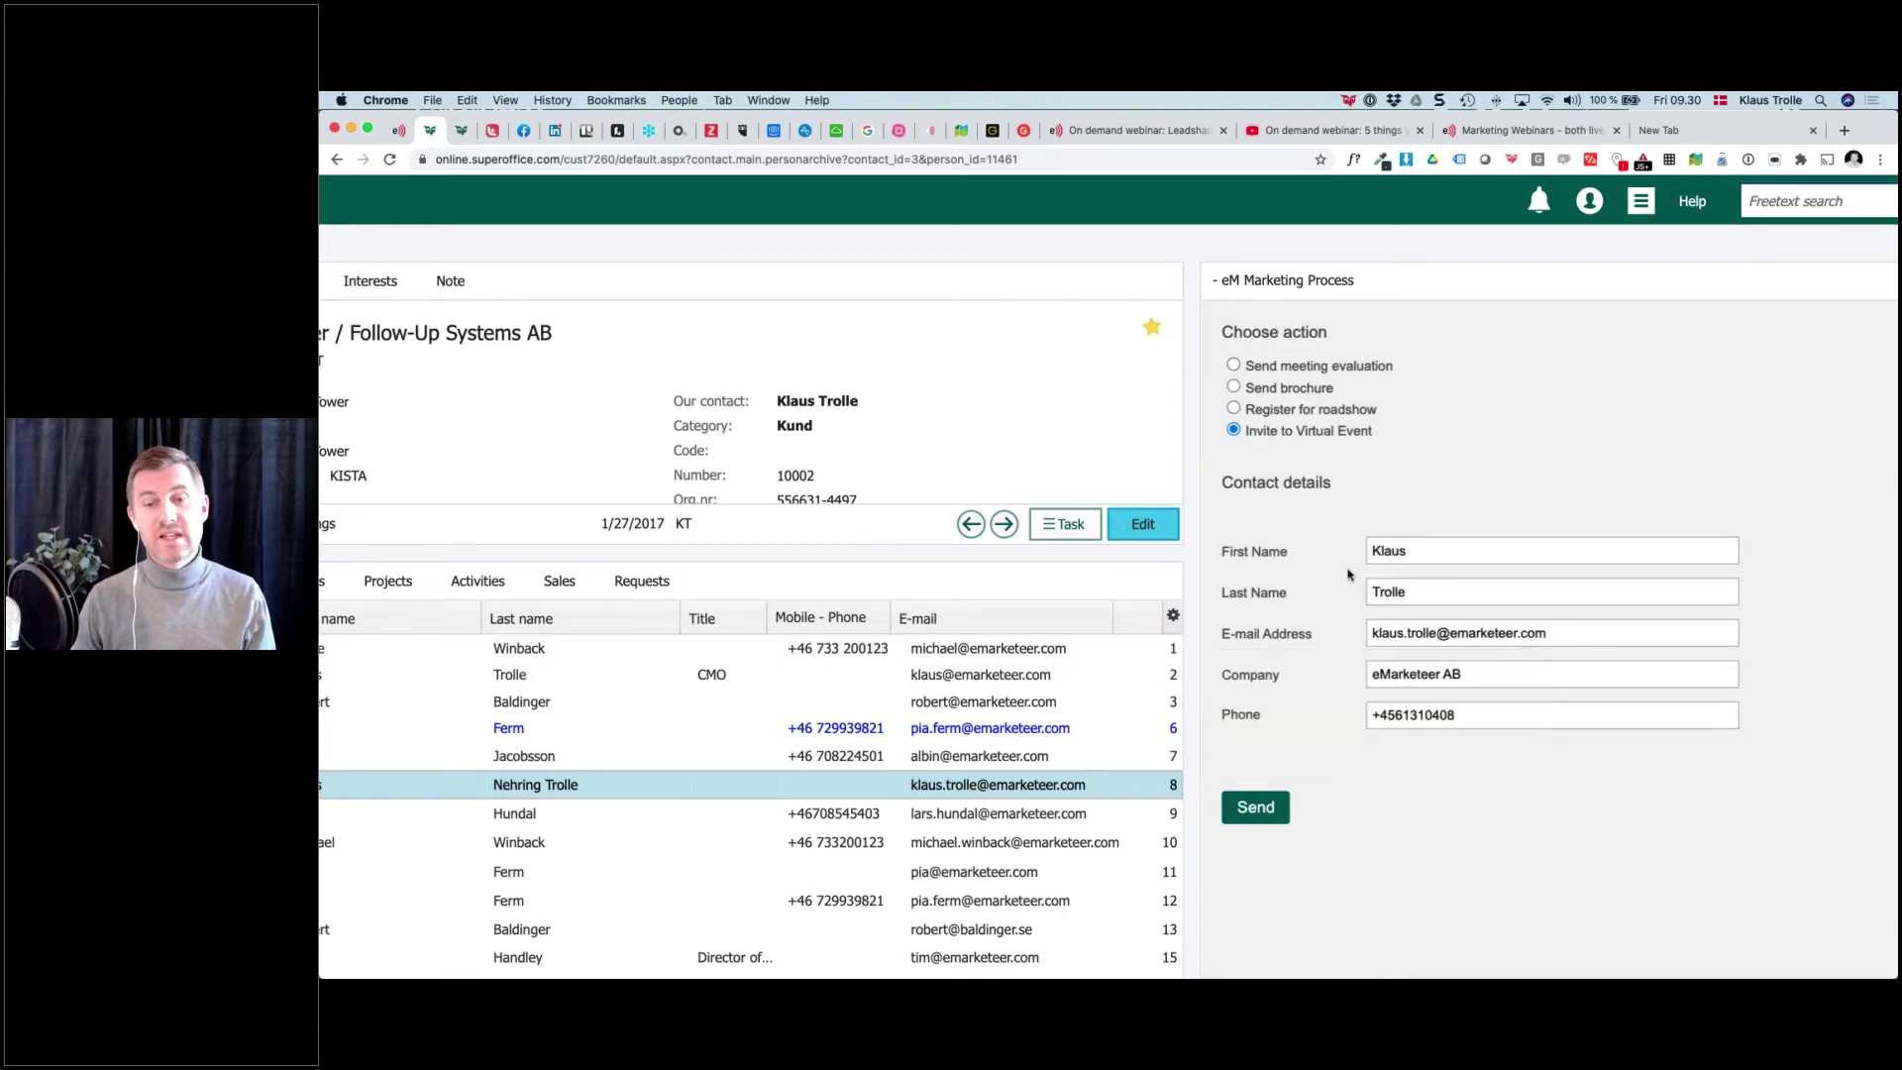
Submit the Send meeting evaluation request for the selected contact
key(super+0)
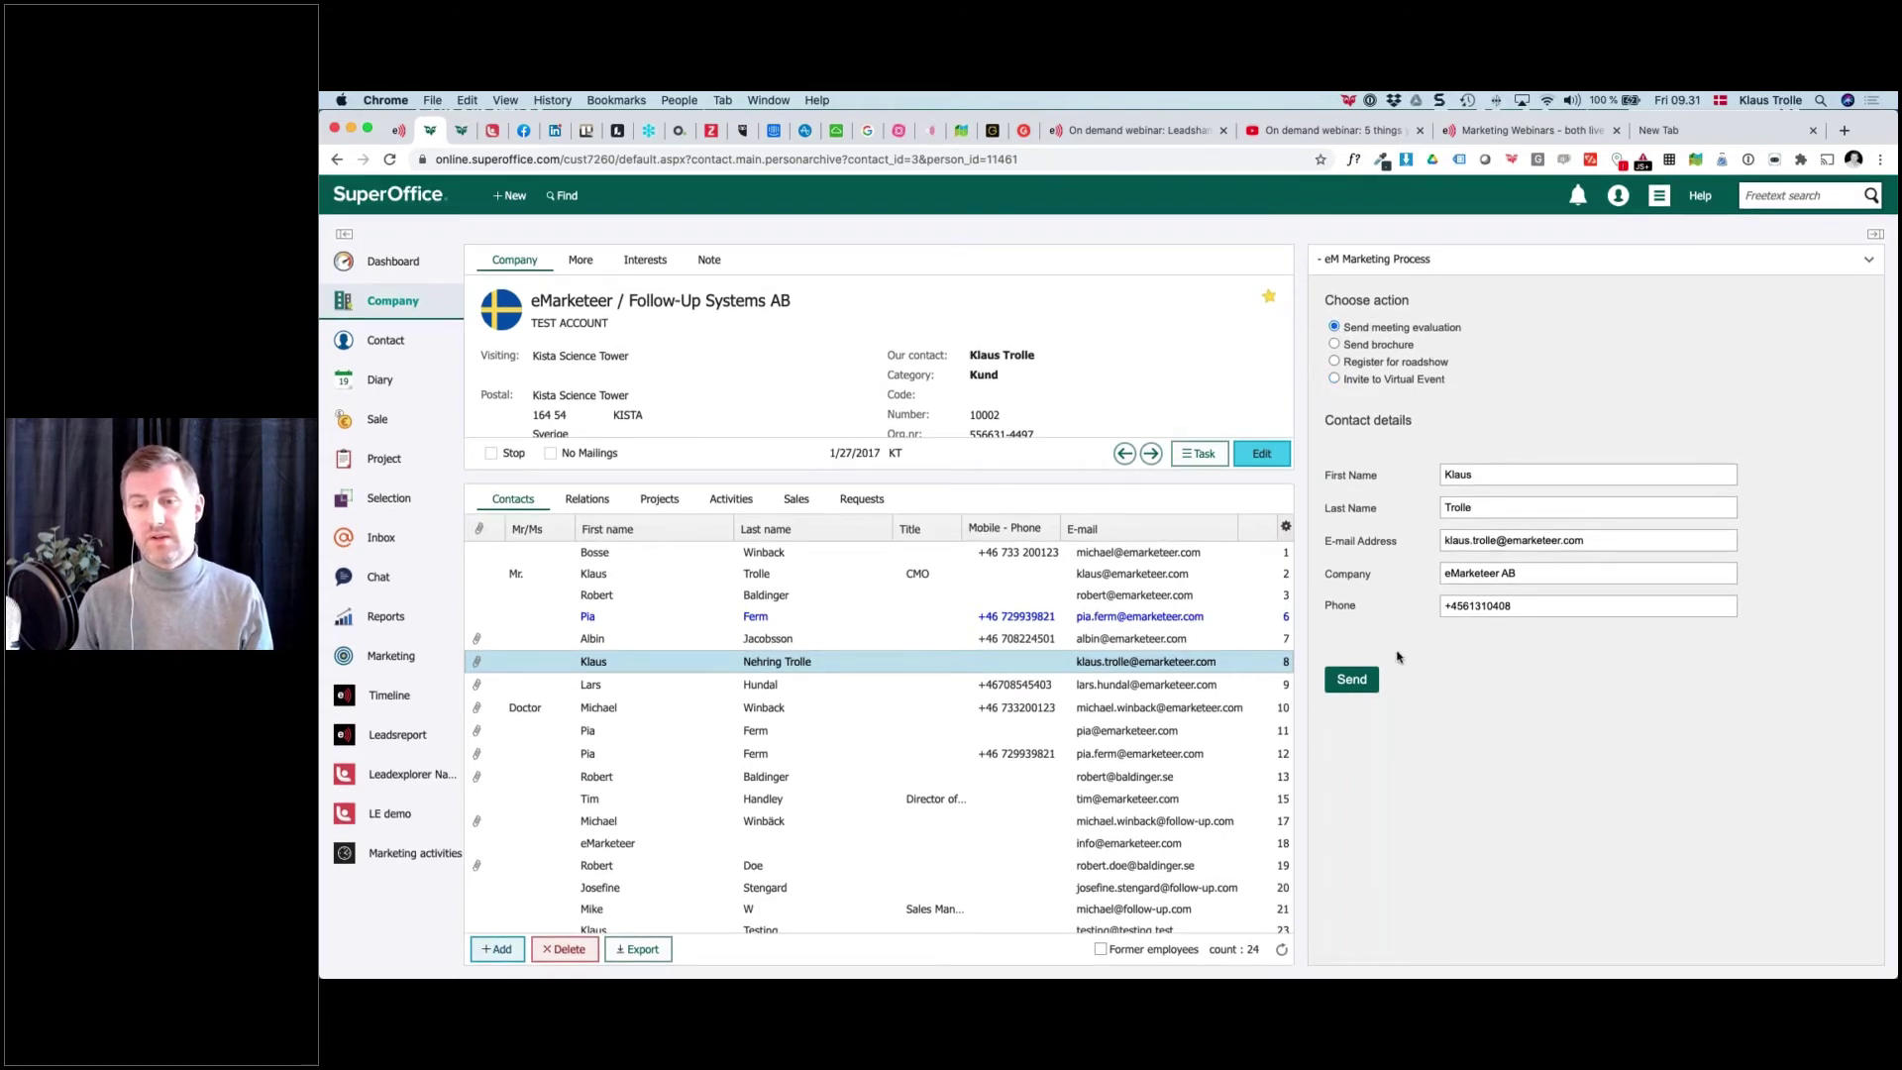
click(1353, 683)
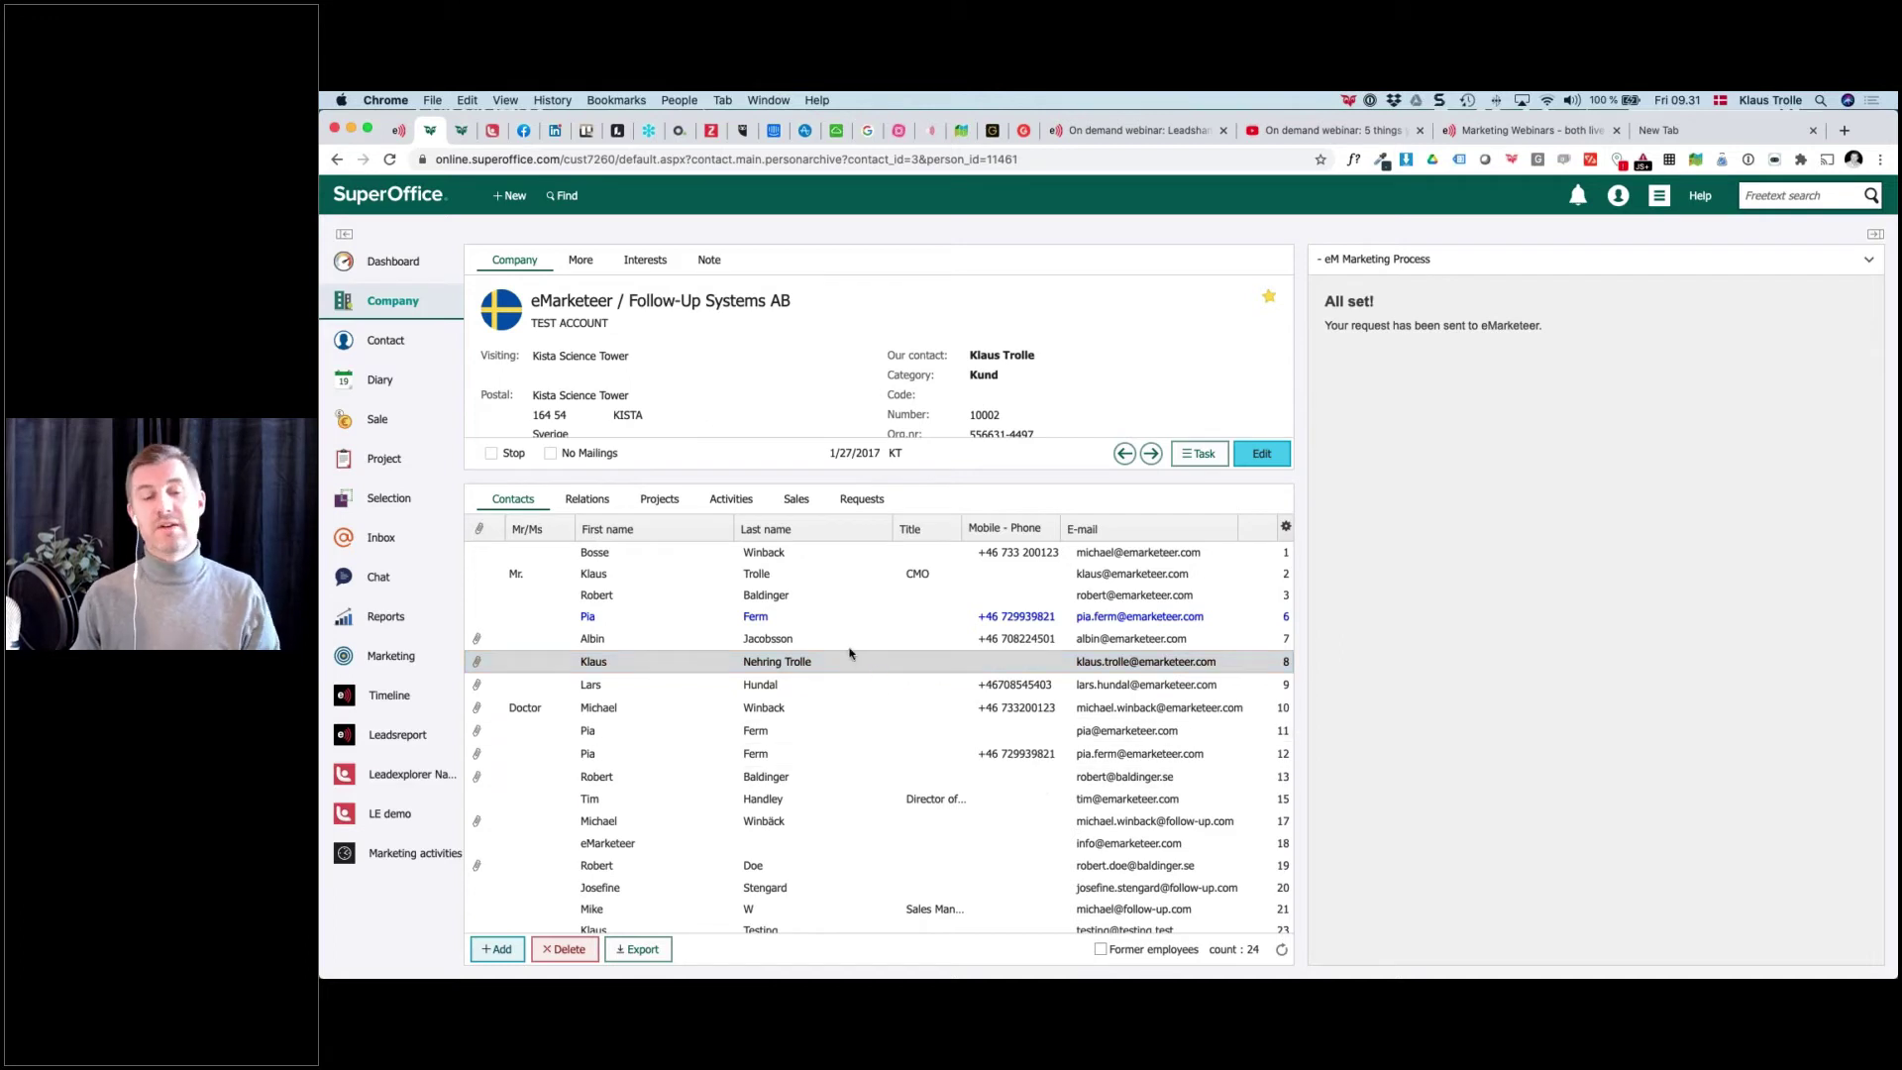
View the company's activities and read the submitted form answers in the 10/22/2020 telephone activity about the Questionnaire, leaving it unsaved
click(731, 498)
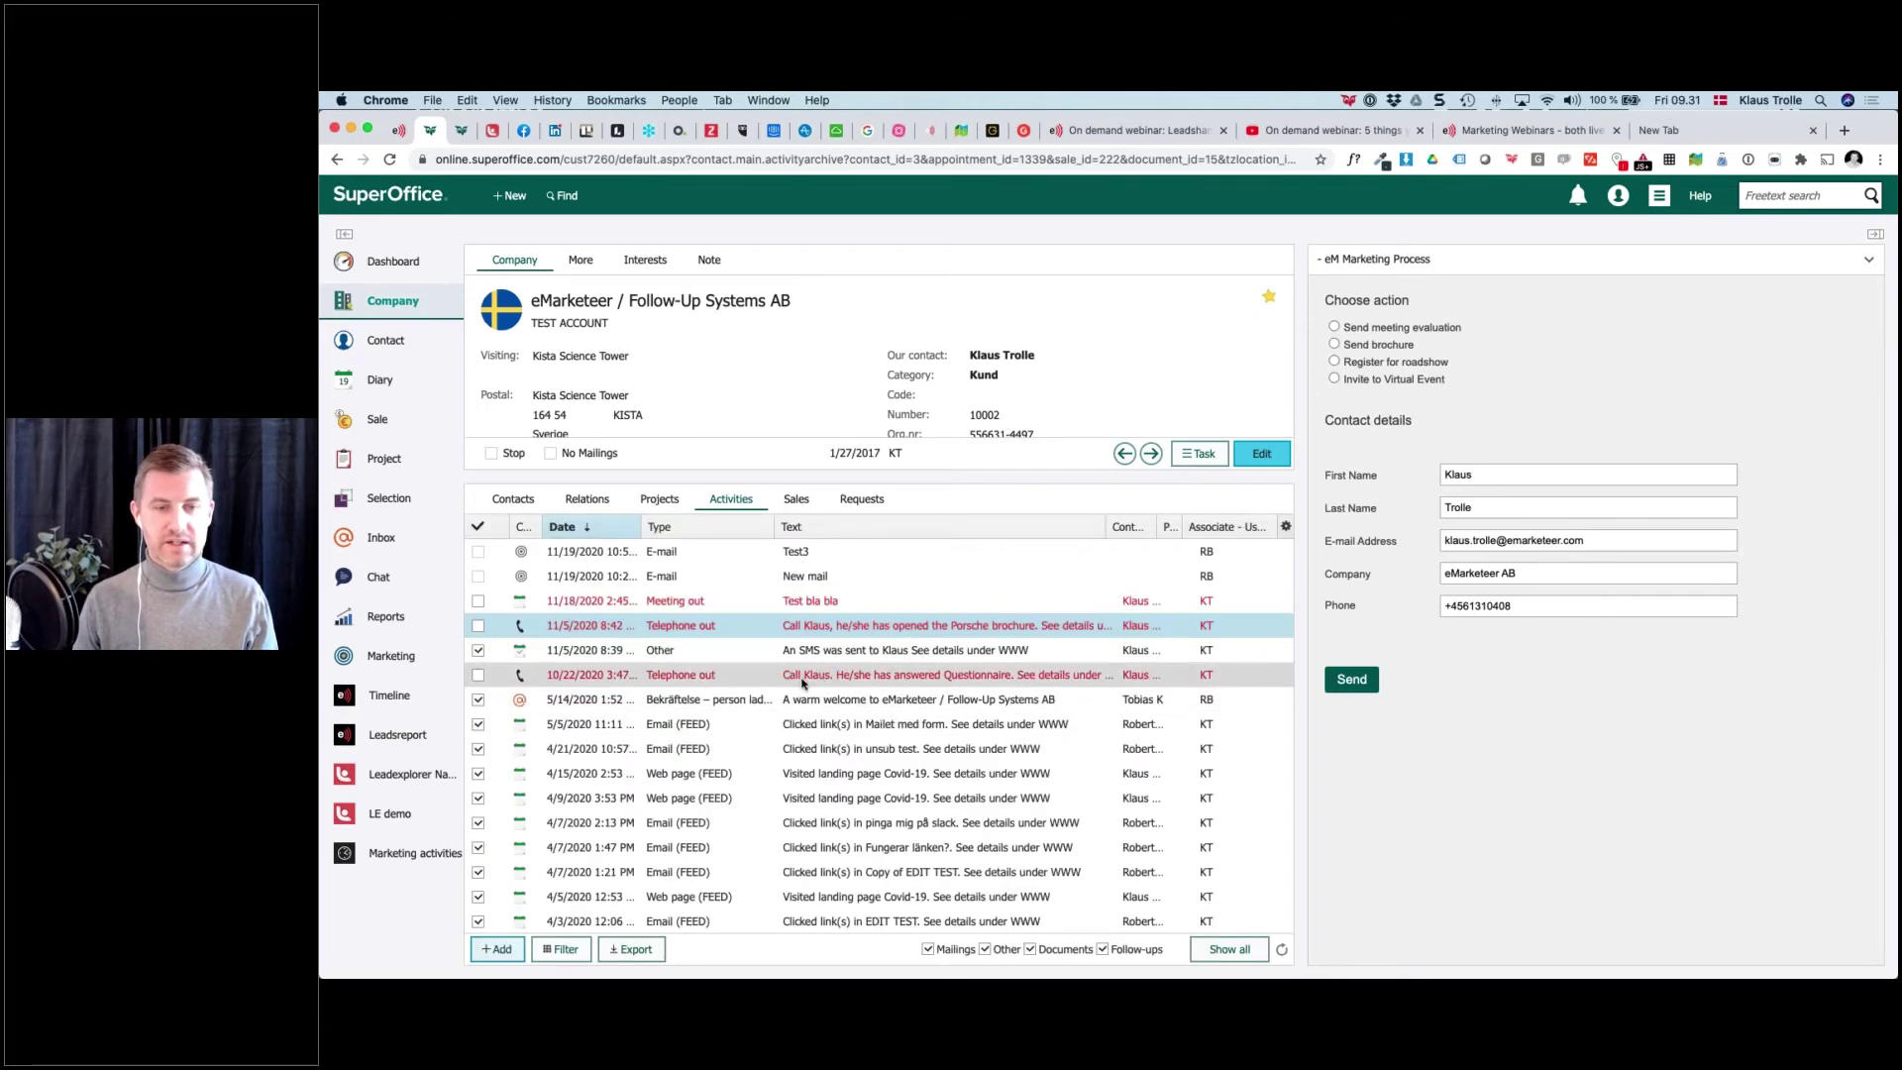
click(634, 686)
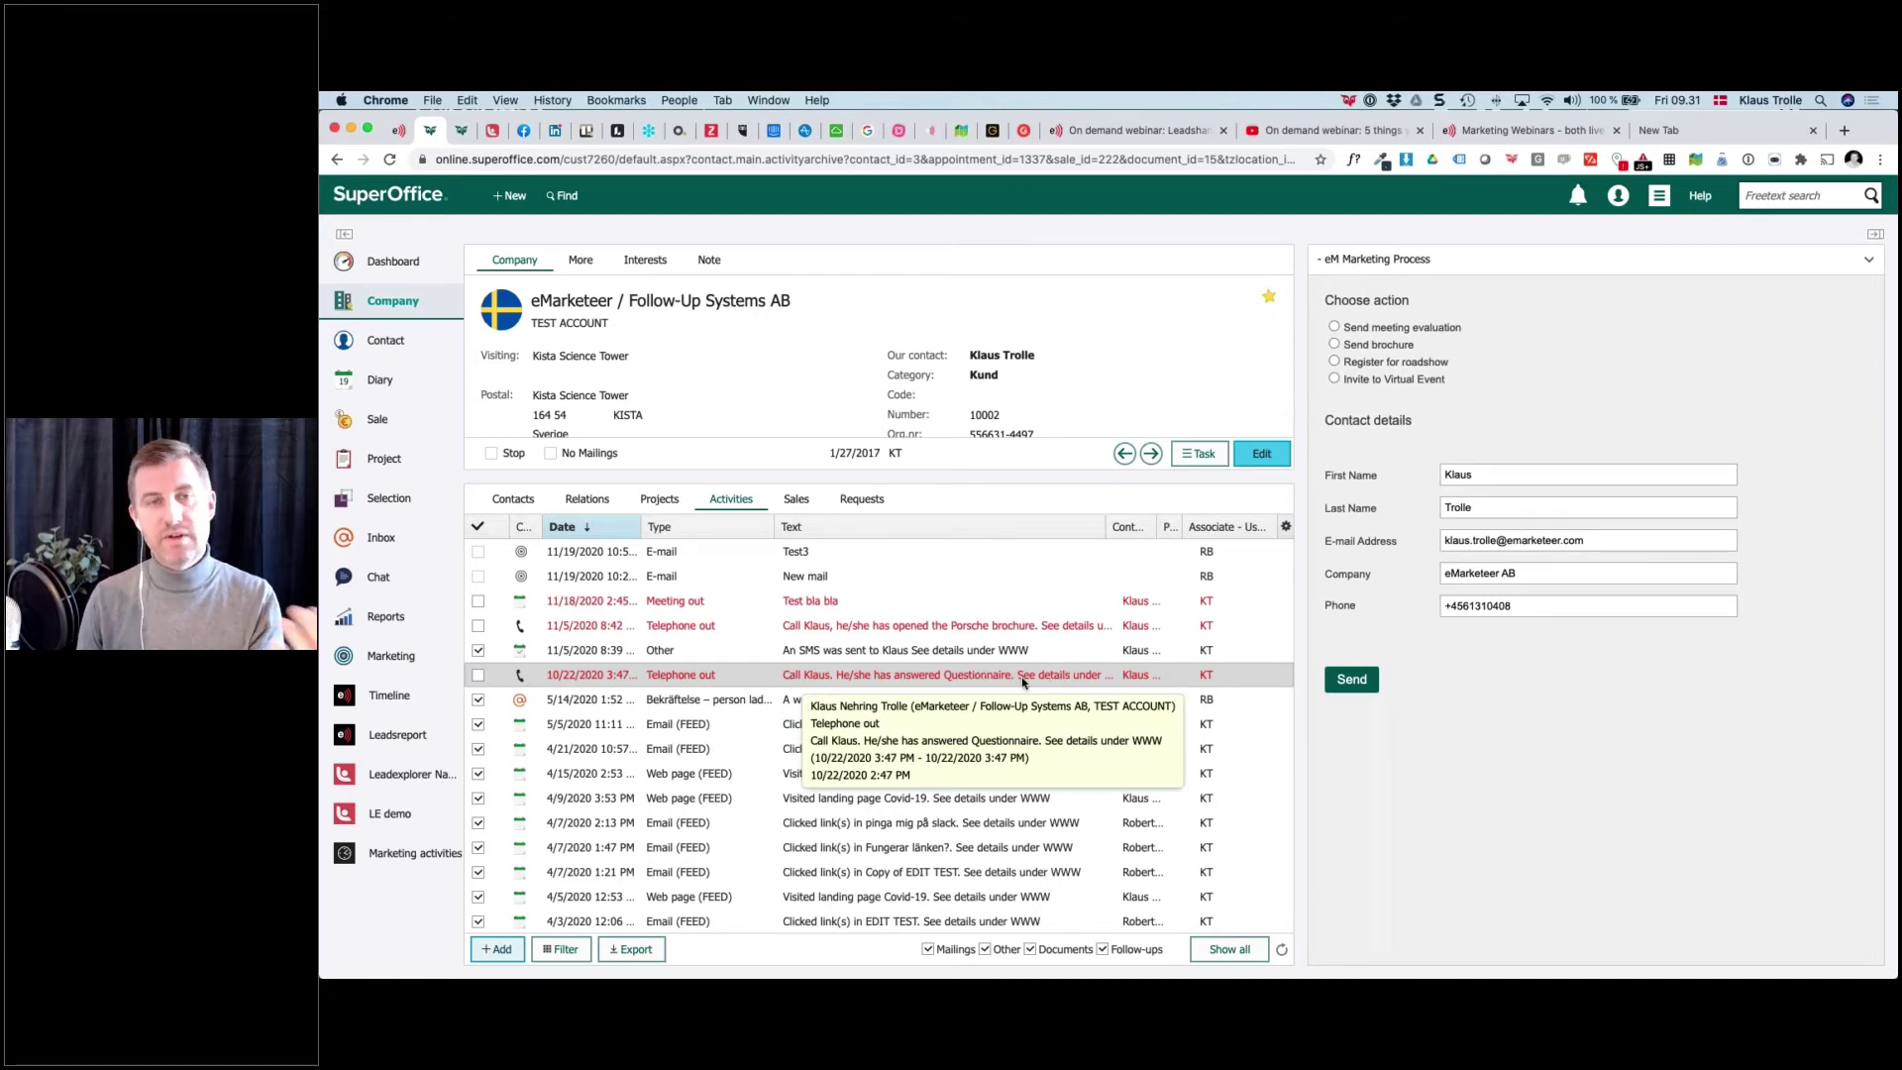
click(889, 683)
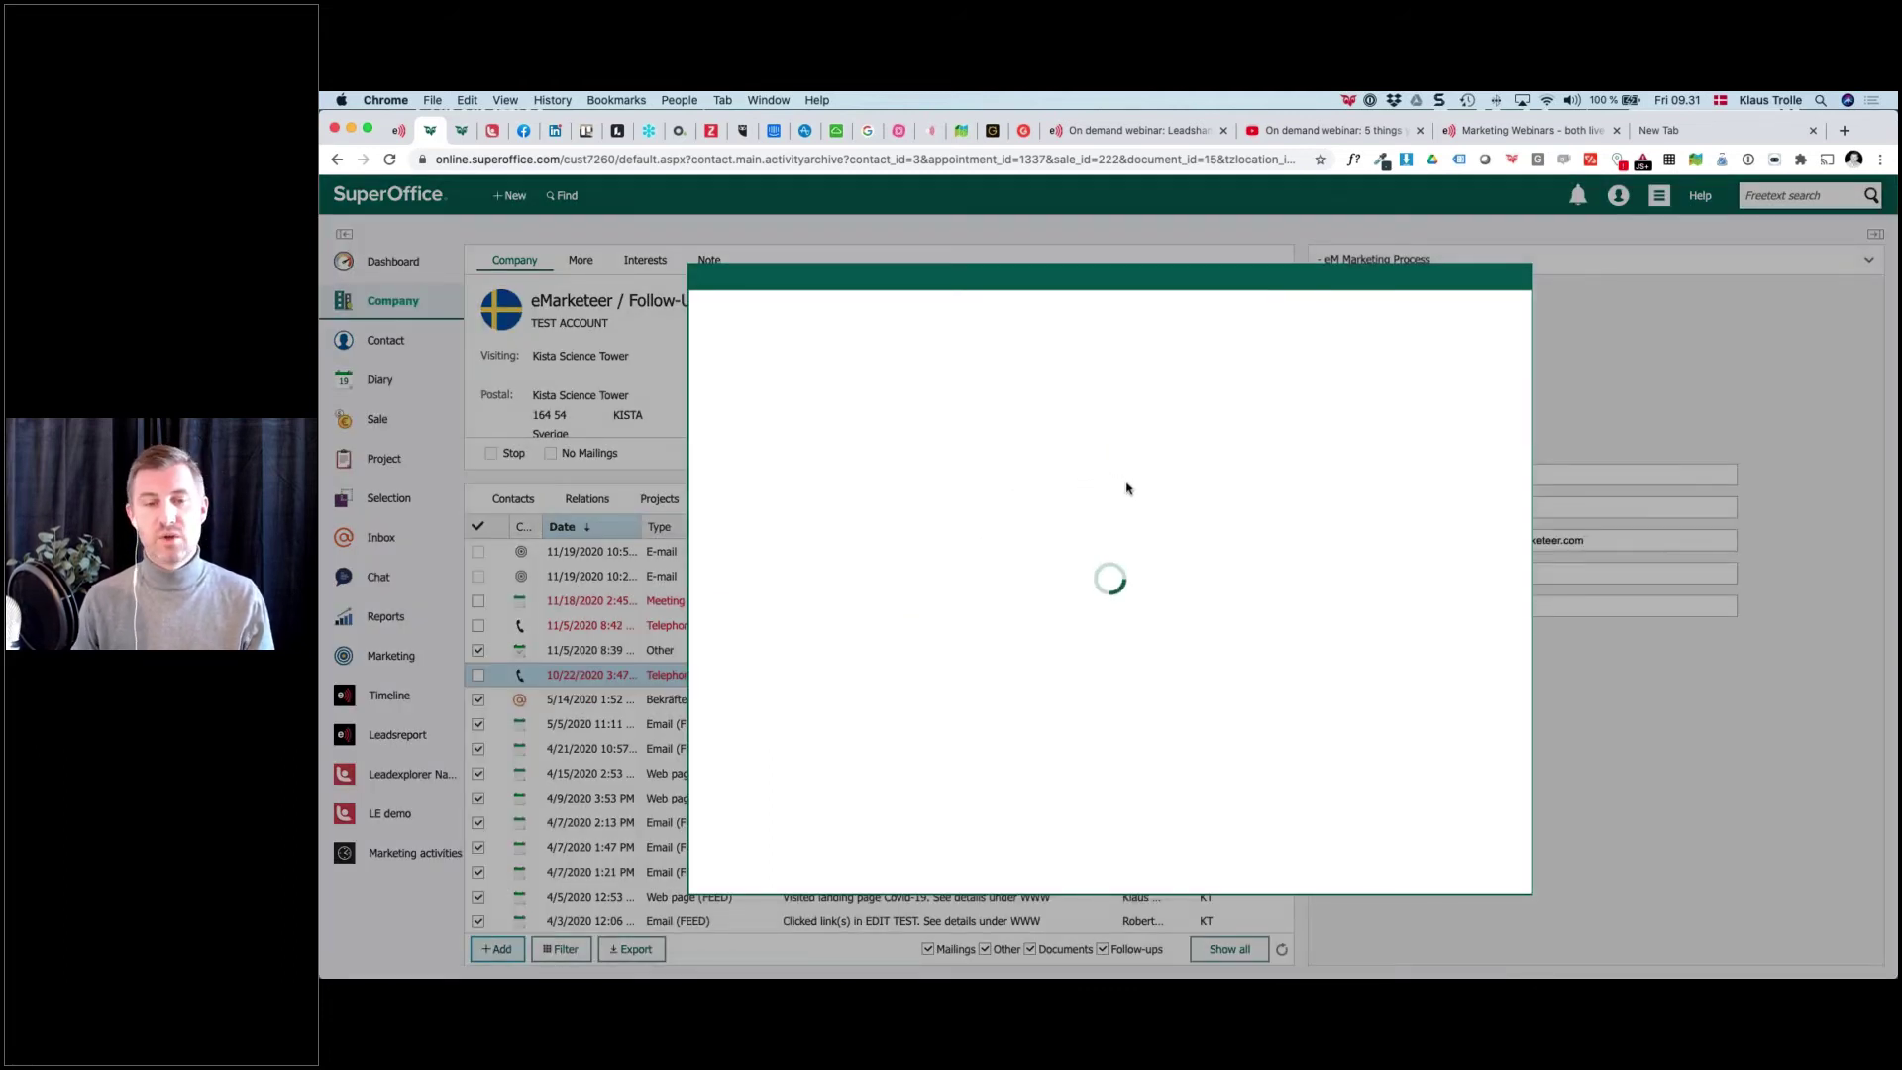
click(1116, 507)
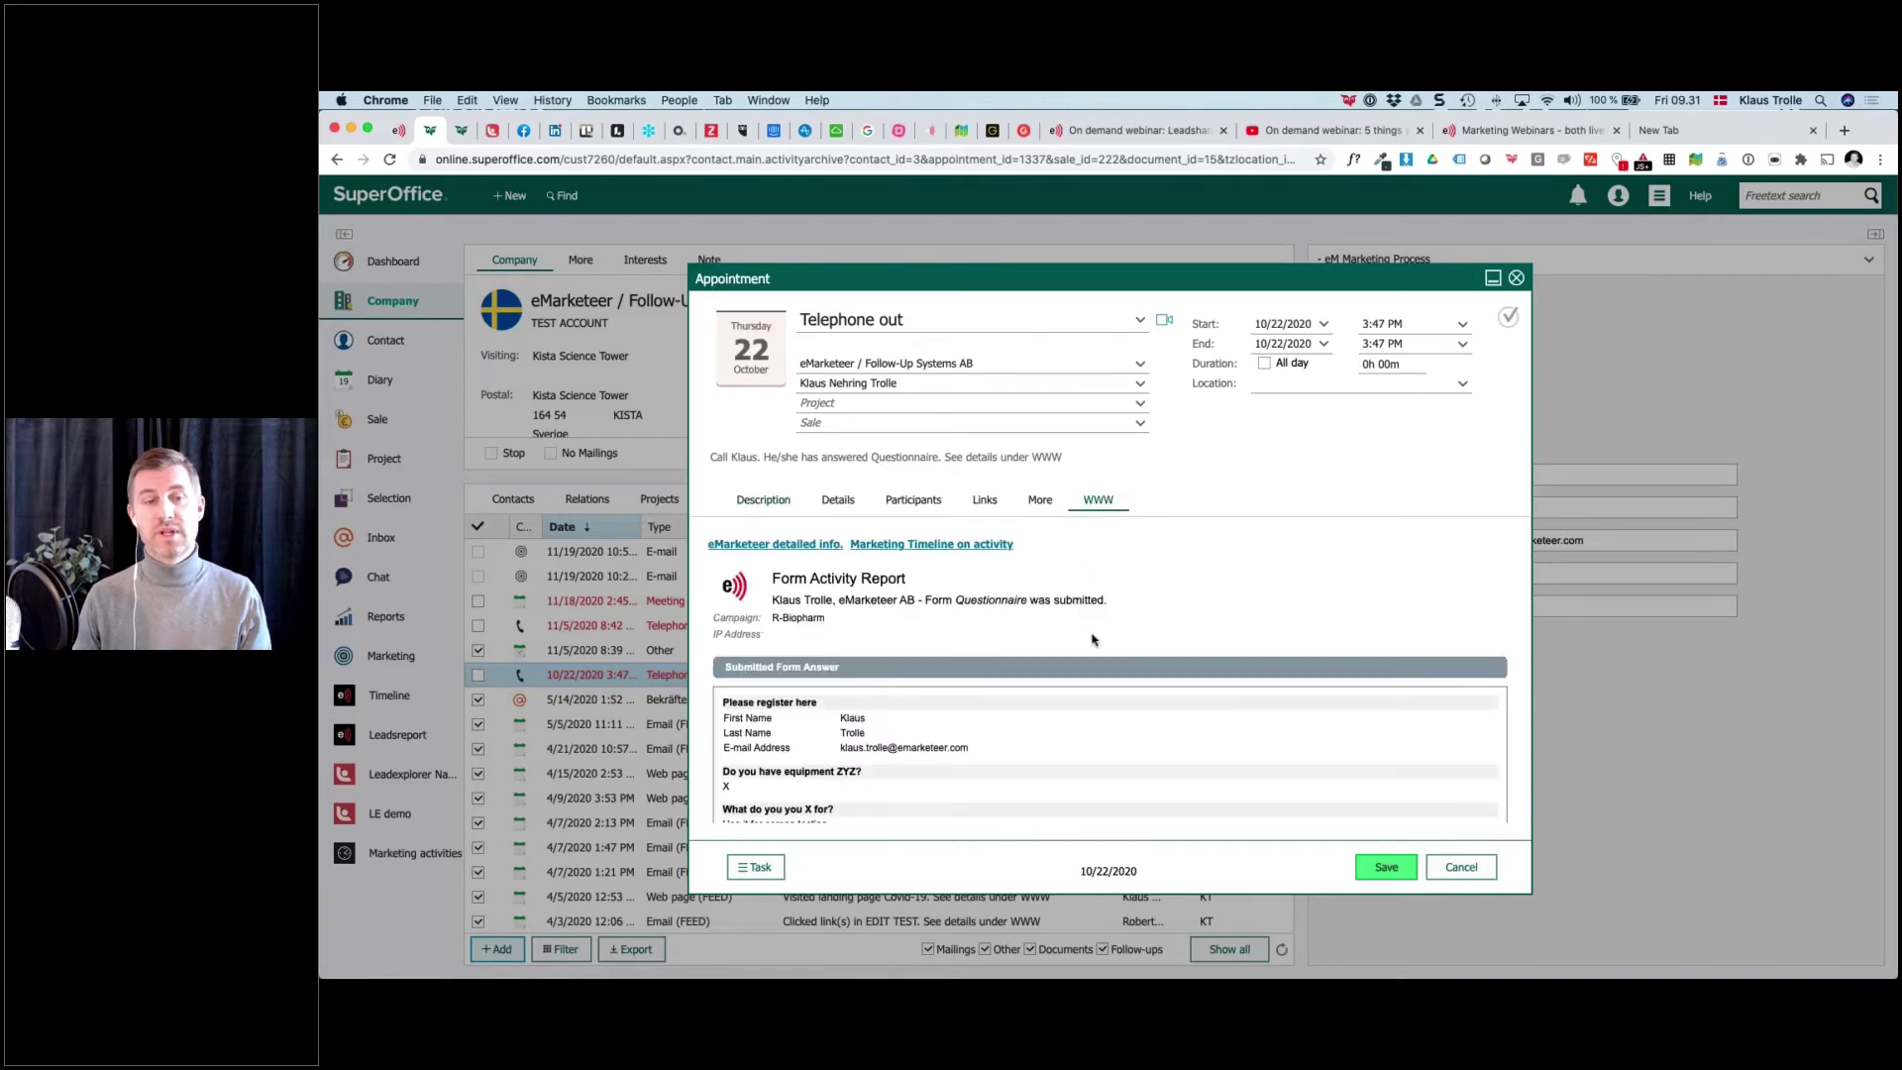
scroll(1092, 641, down, 5)
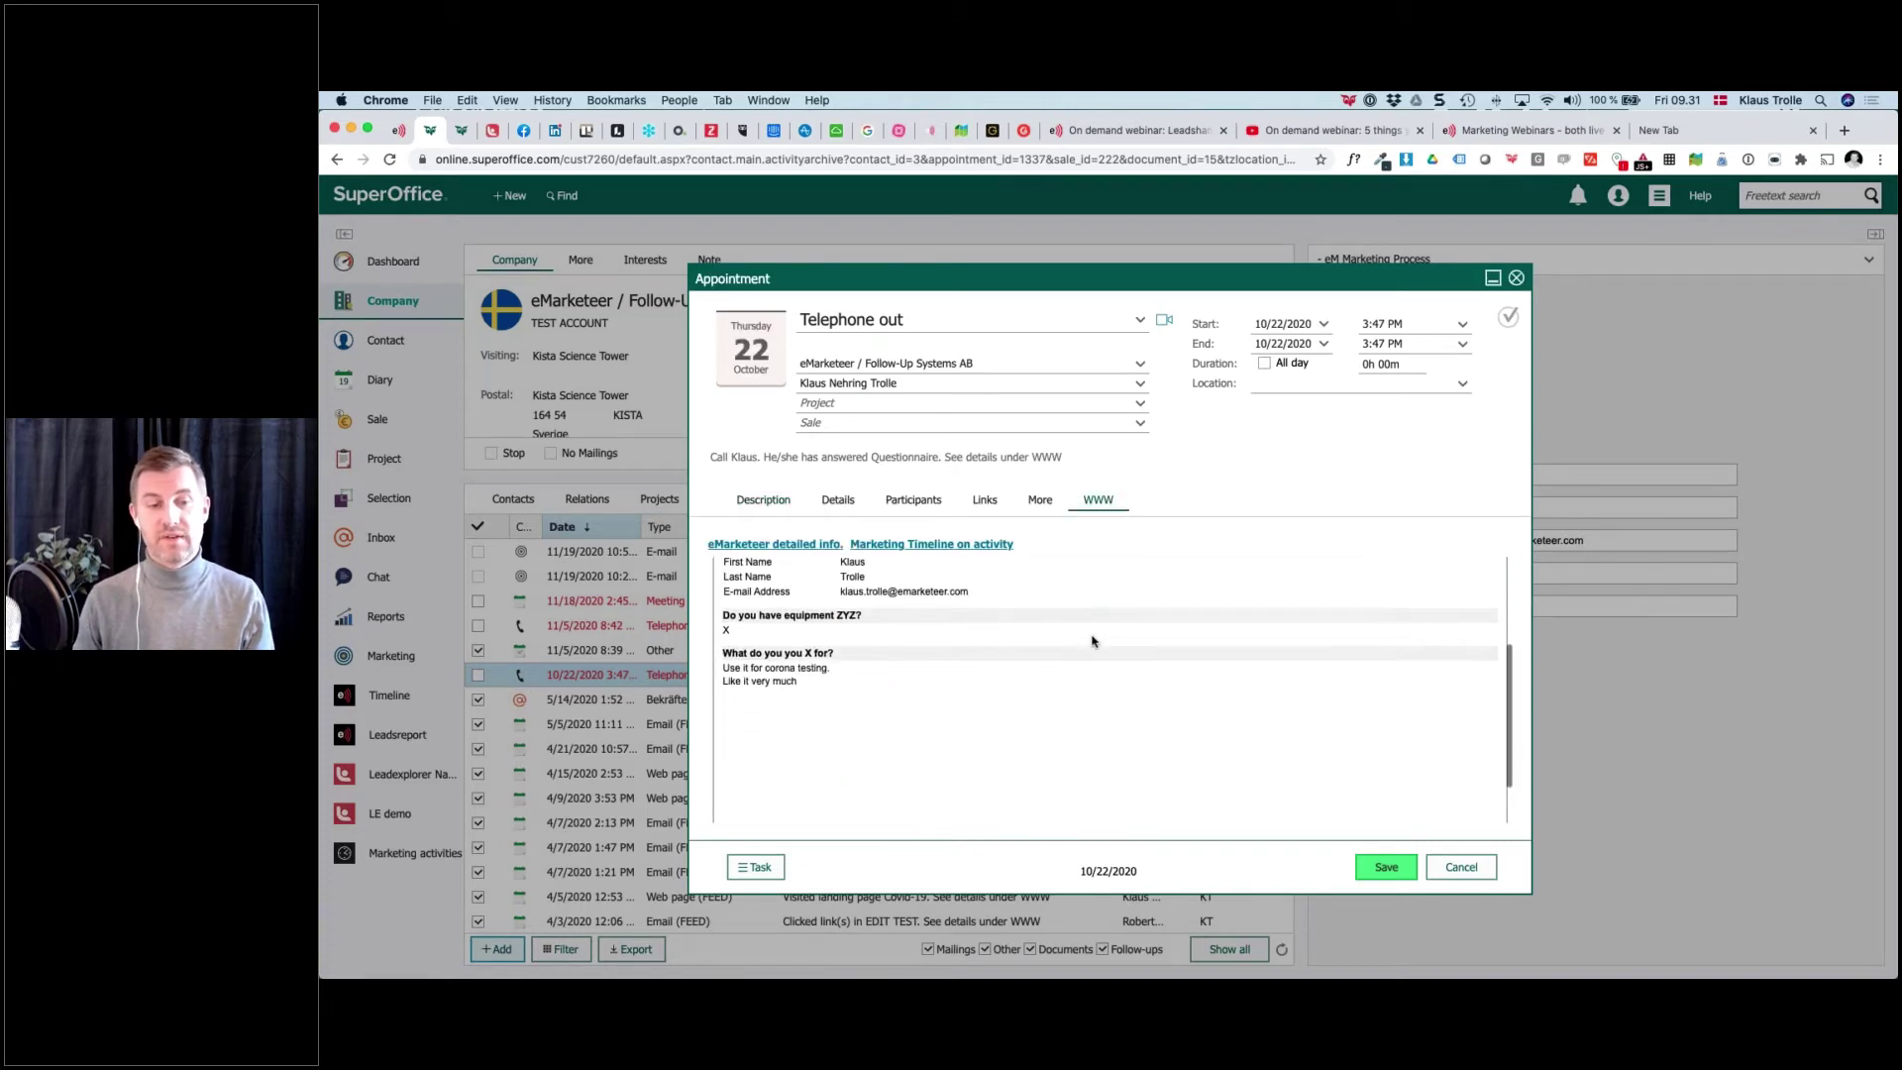
scroll(1094, 639, up, 5)
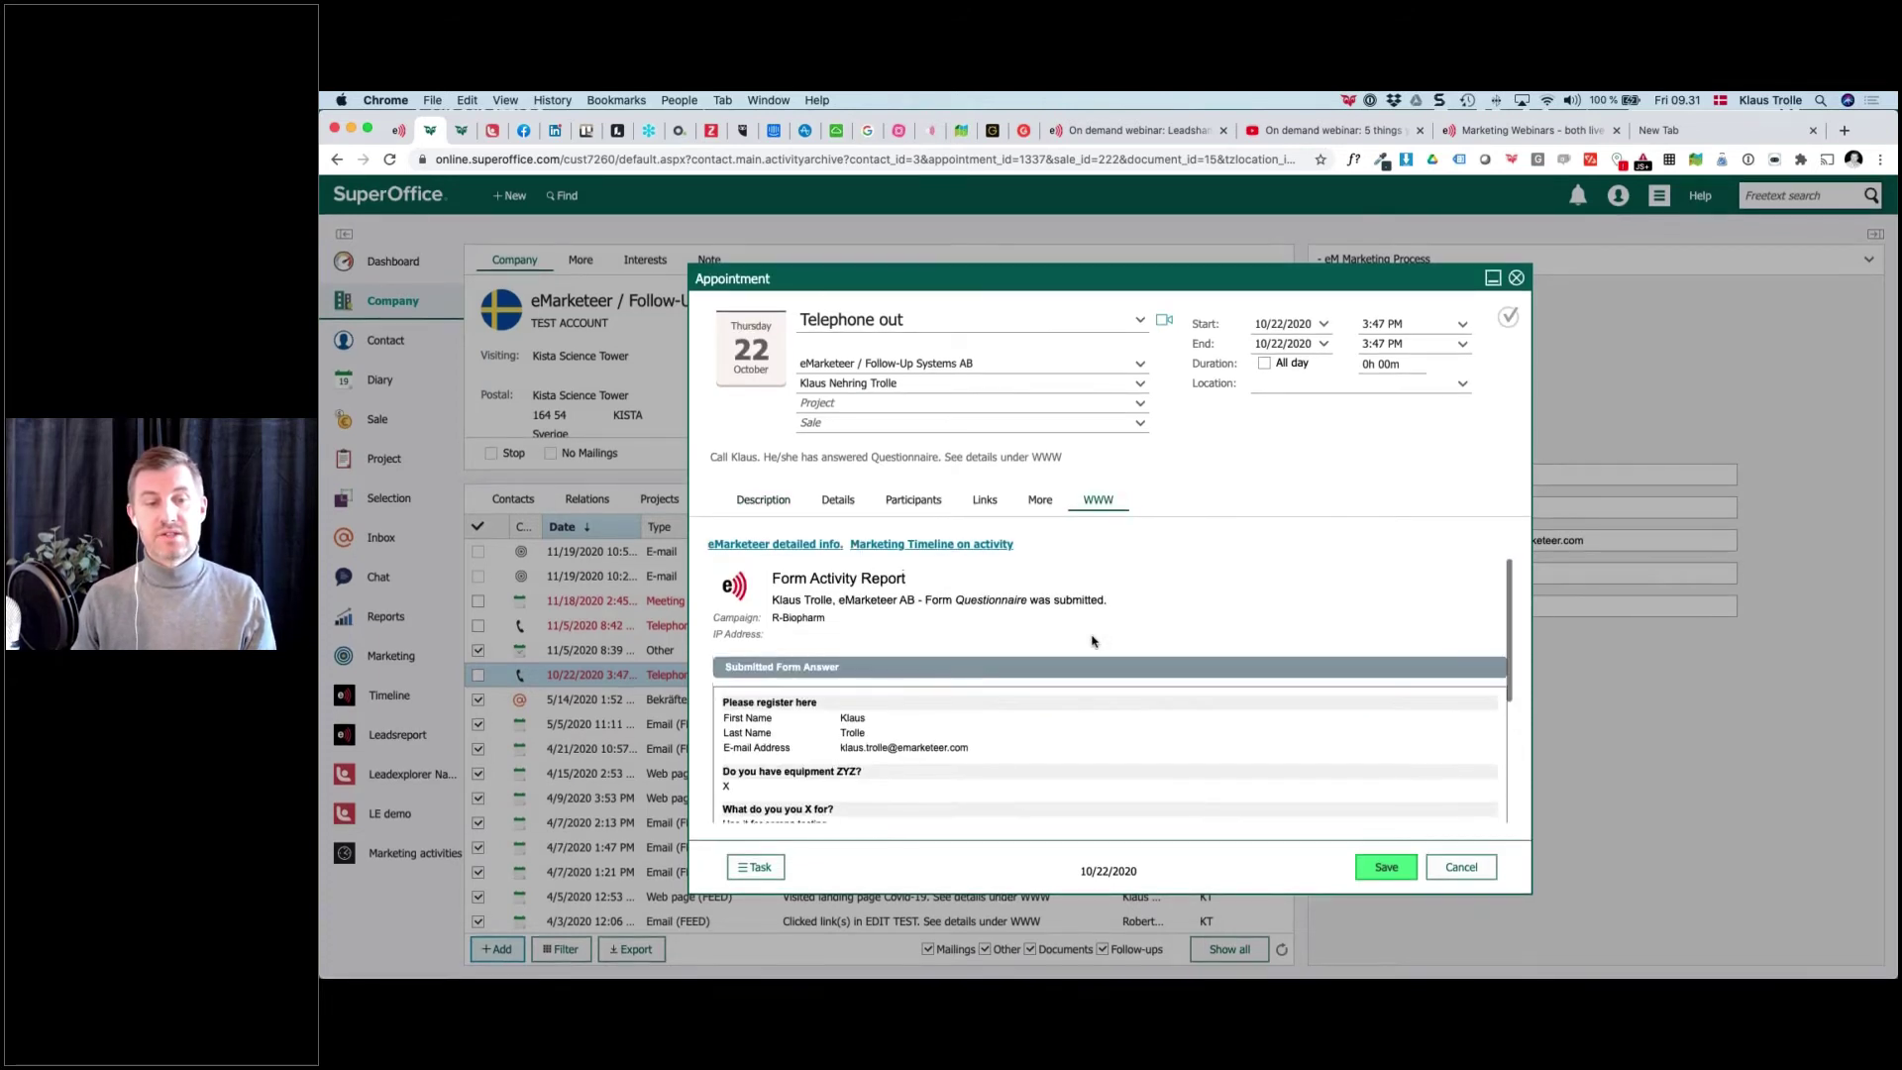
click(1476, 872)
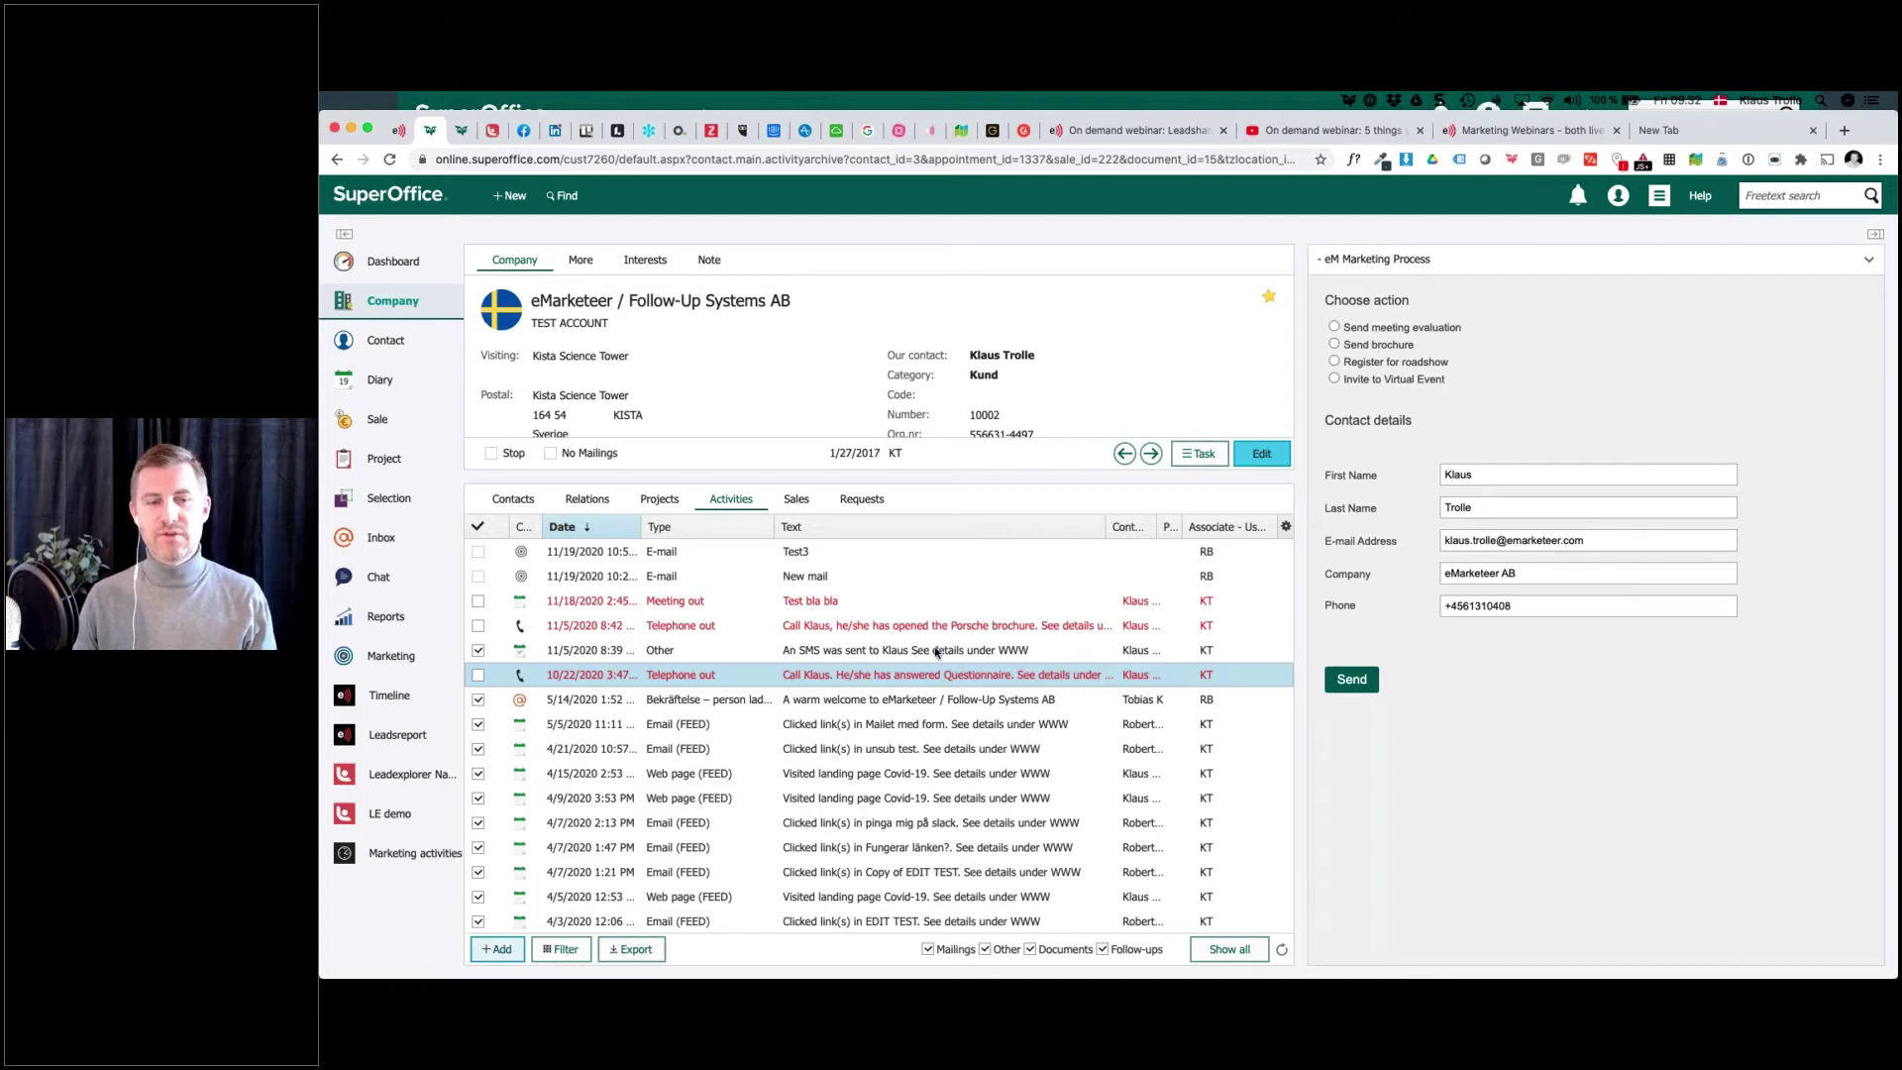
Return to the company's contacts list and switch to the PowerPoint presentation
click(512, 500)
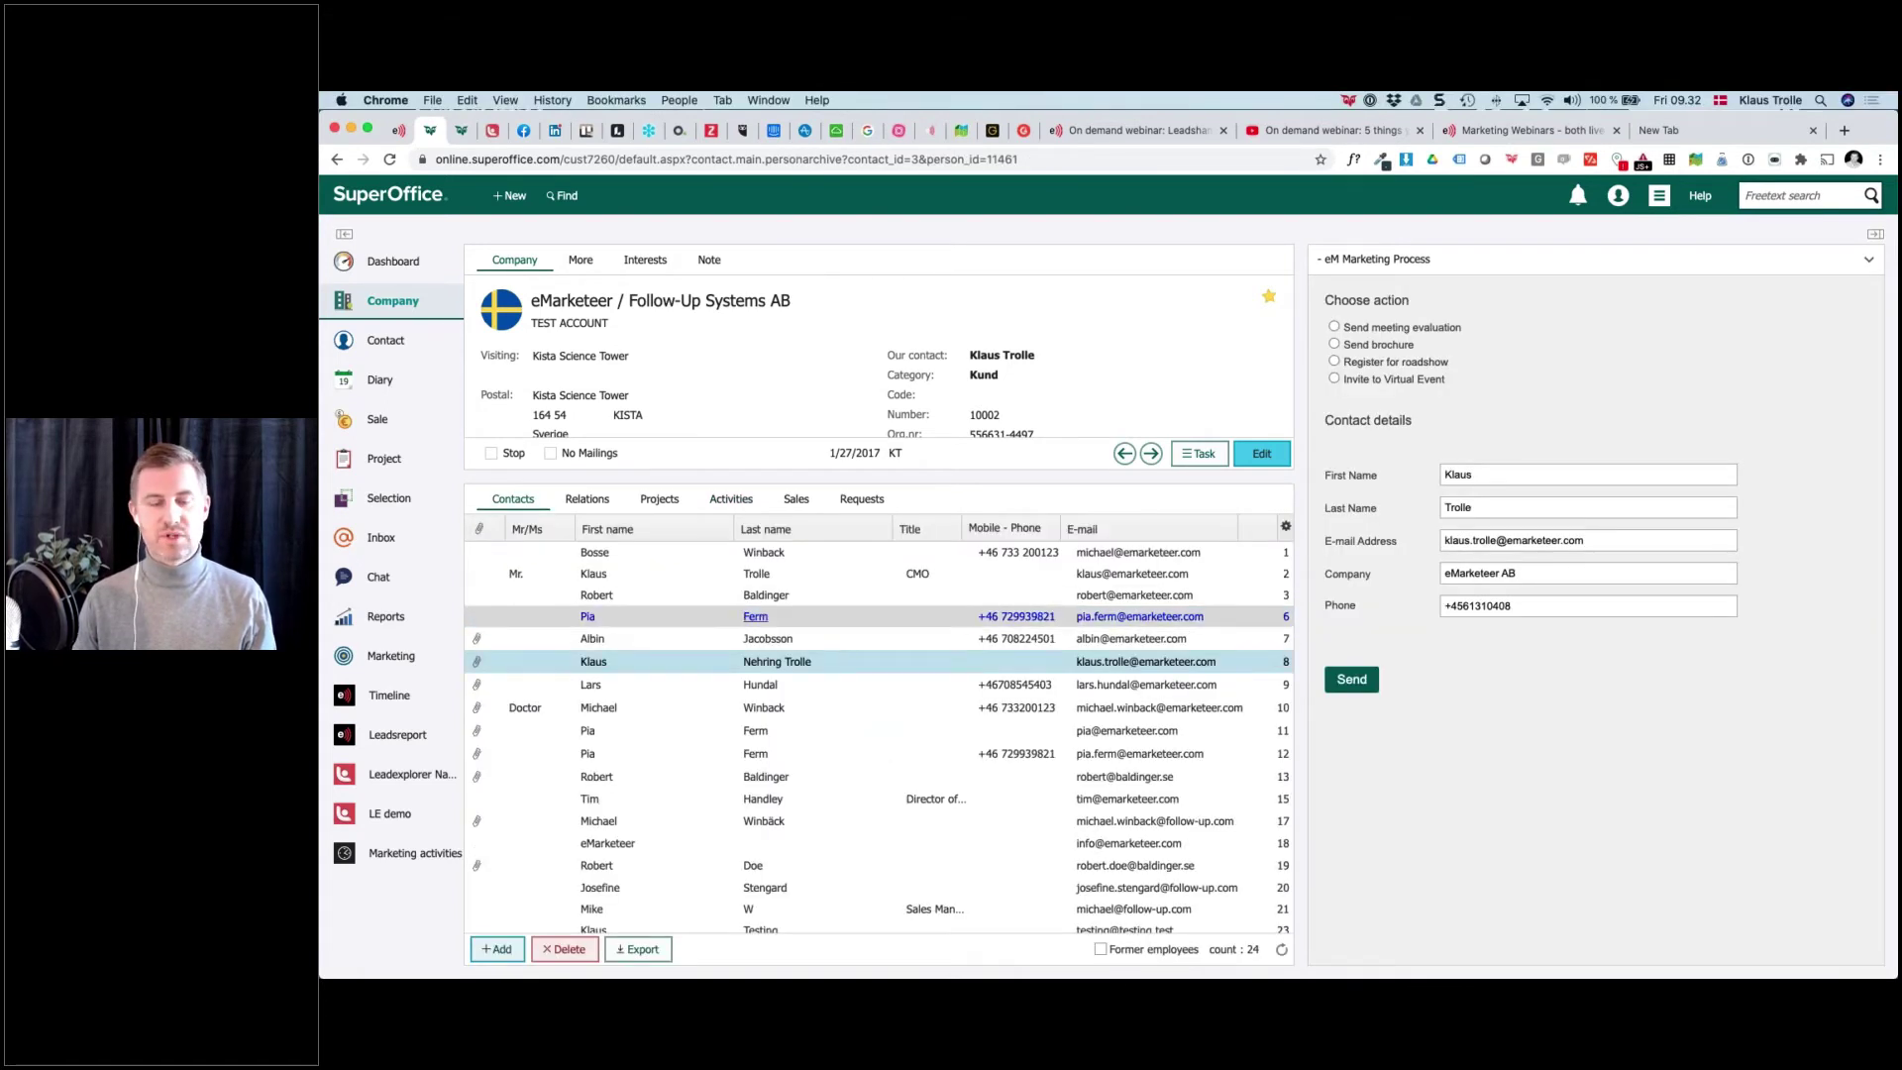
key(super+Tab)
key(super+Tab)
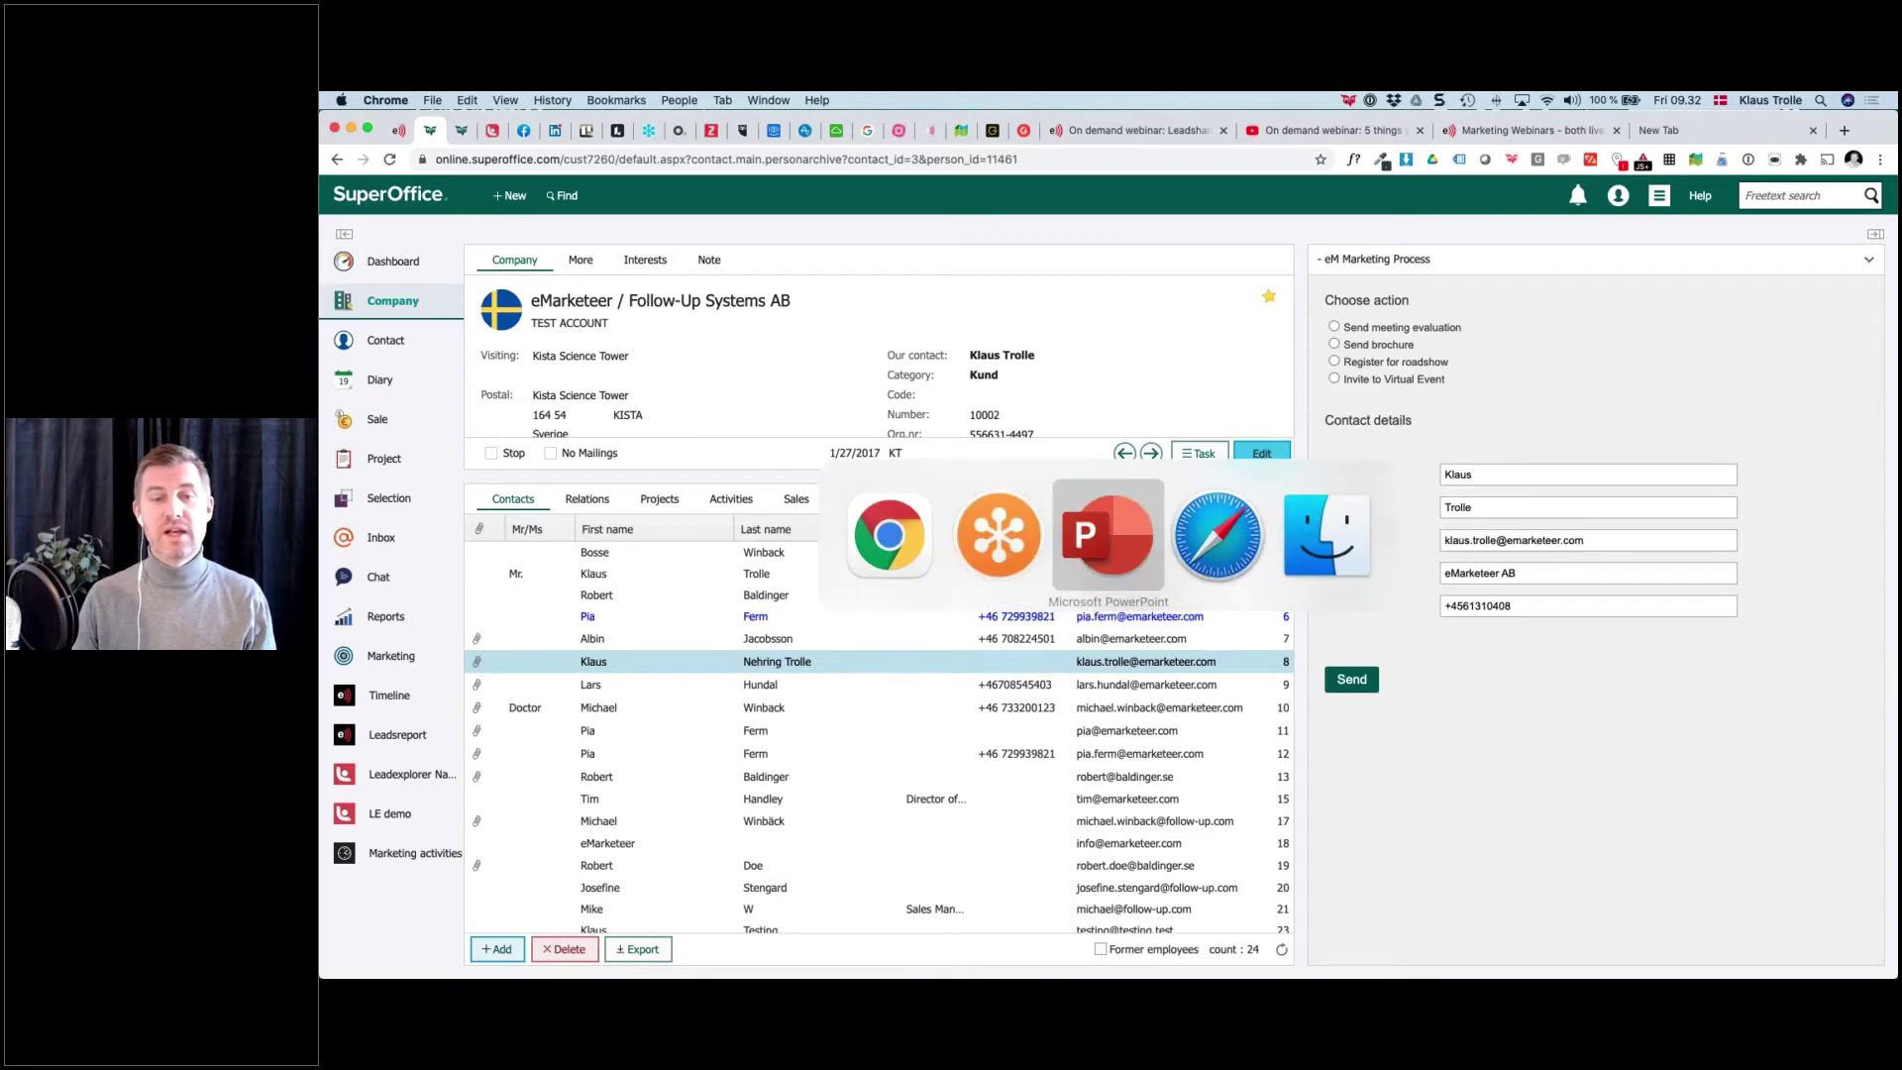
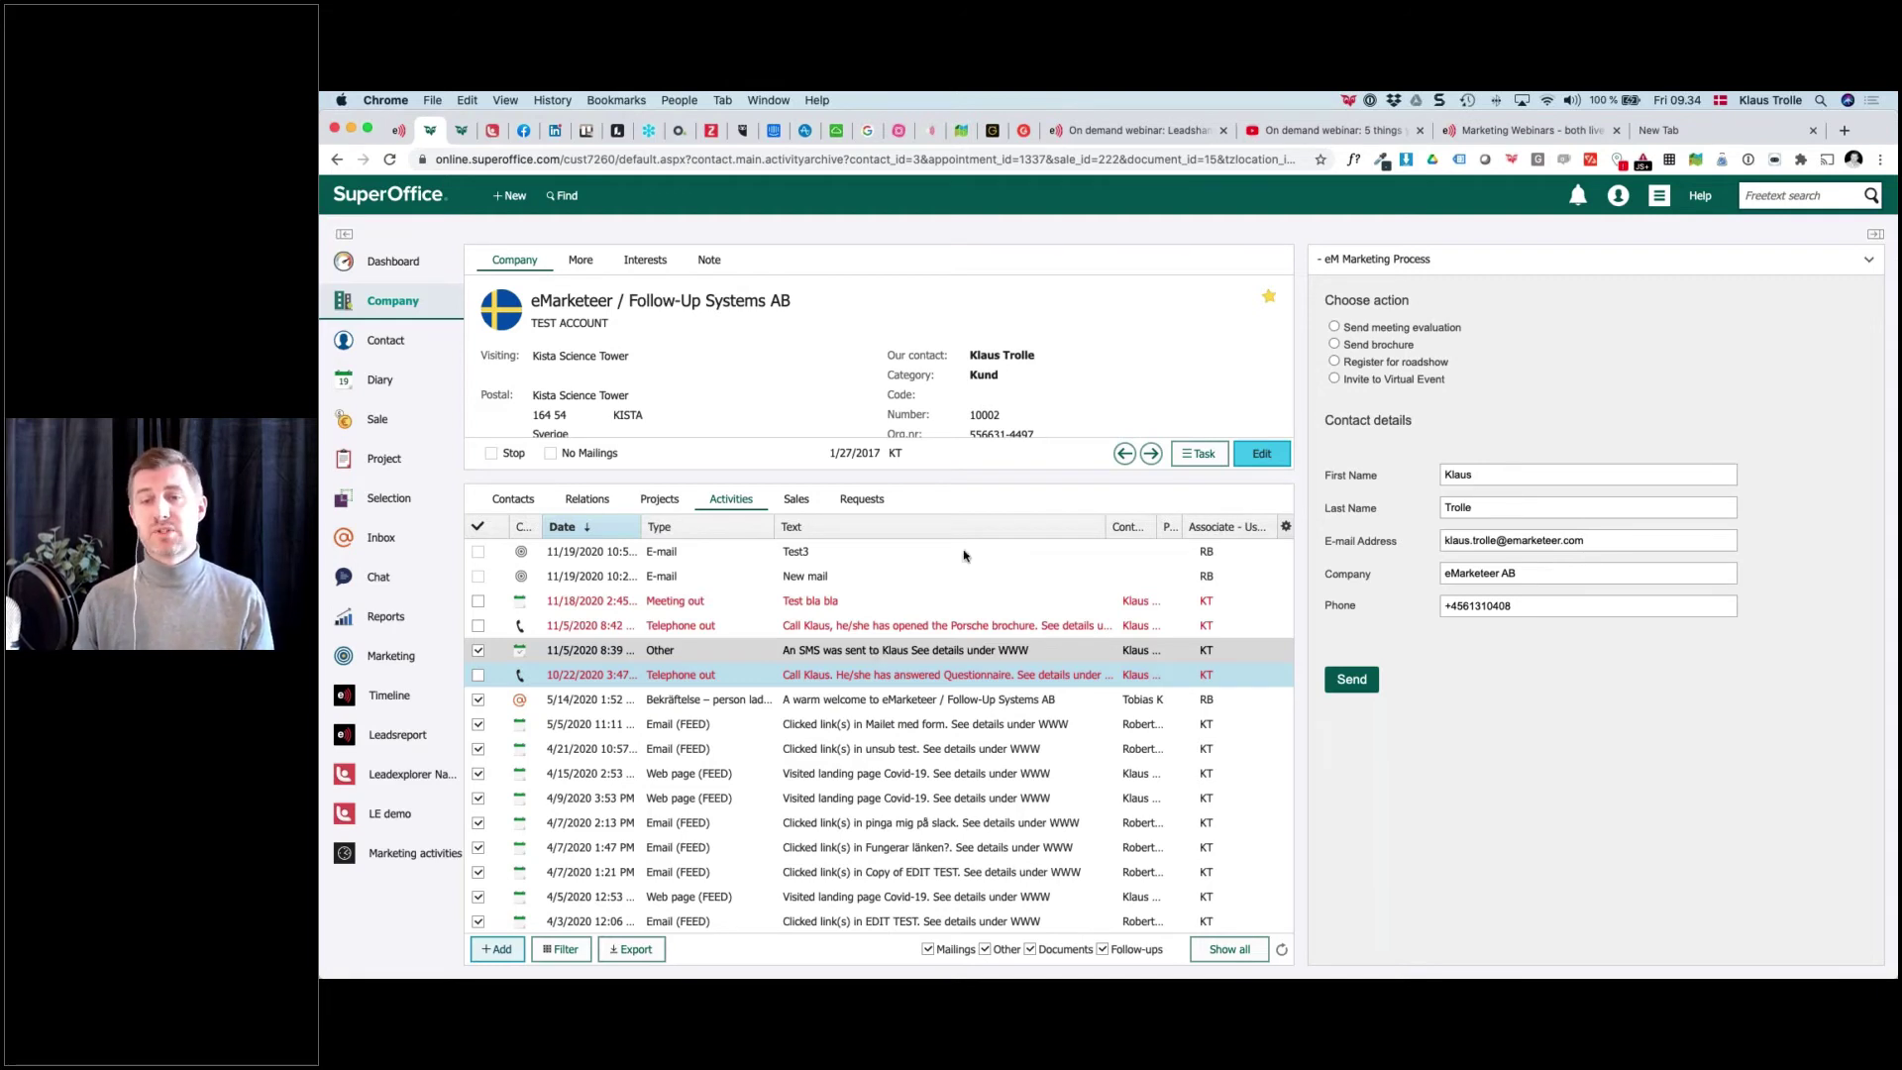
Switch to eMarketeer and open the Trigger form of the "2: Meeting evaluation (trigger form)" campaign for editing
mouse_move(859, 595)
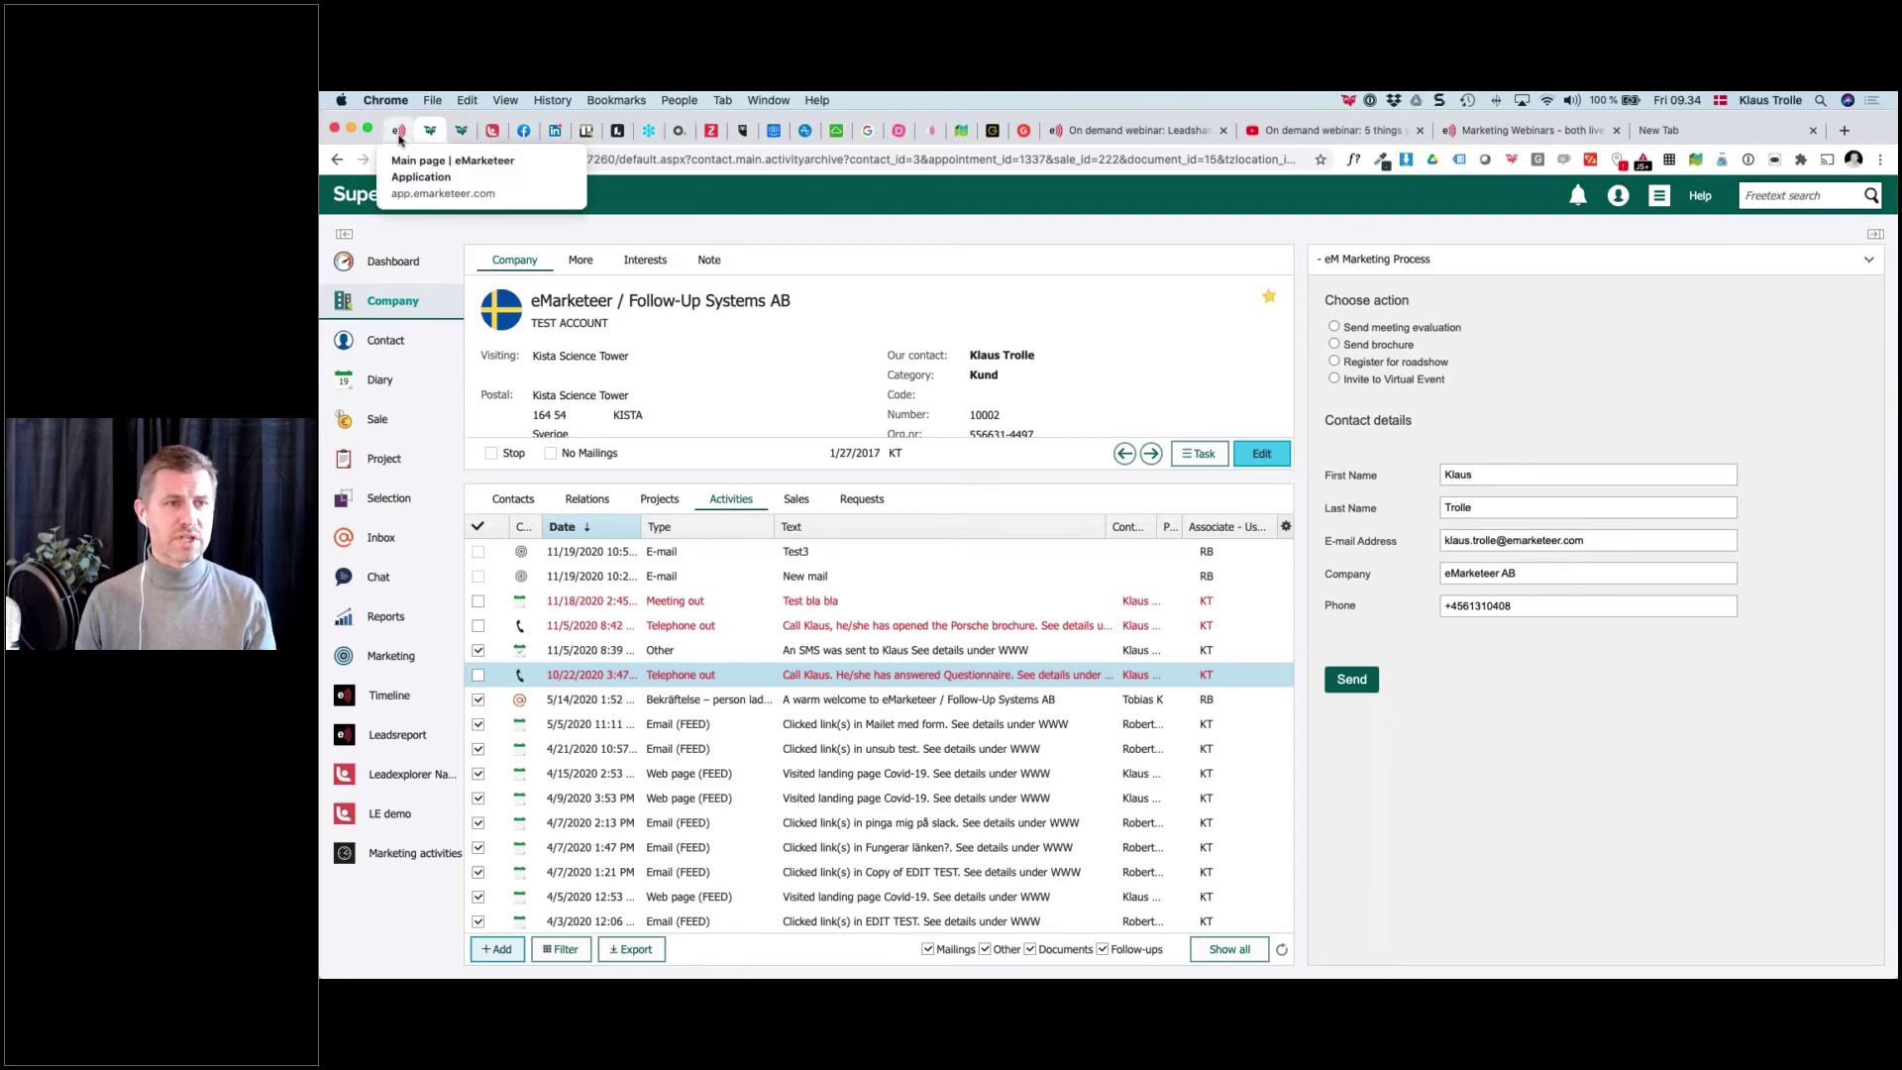
click(399, 138)
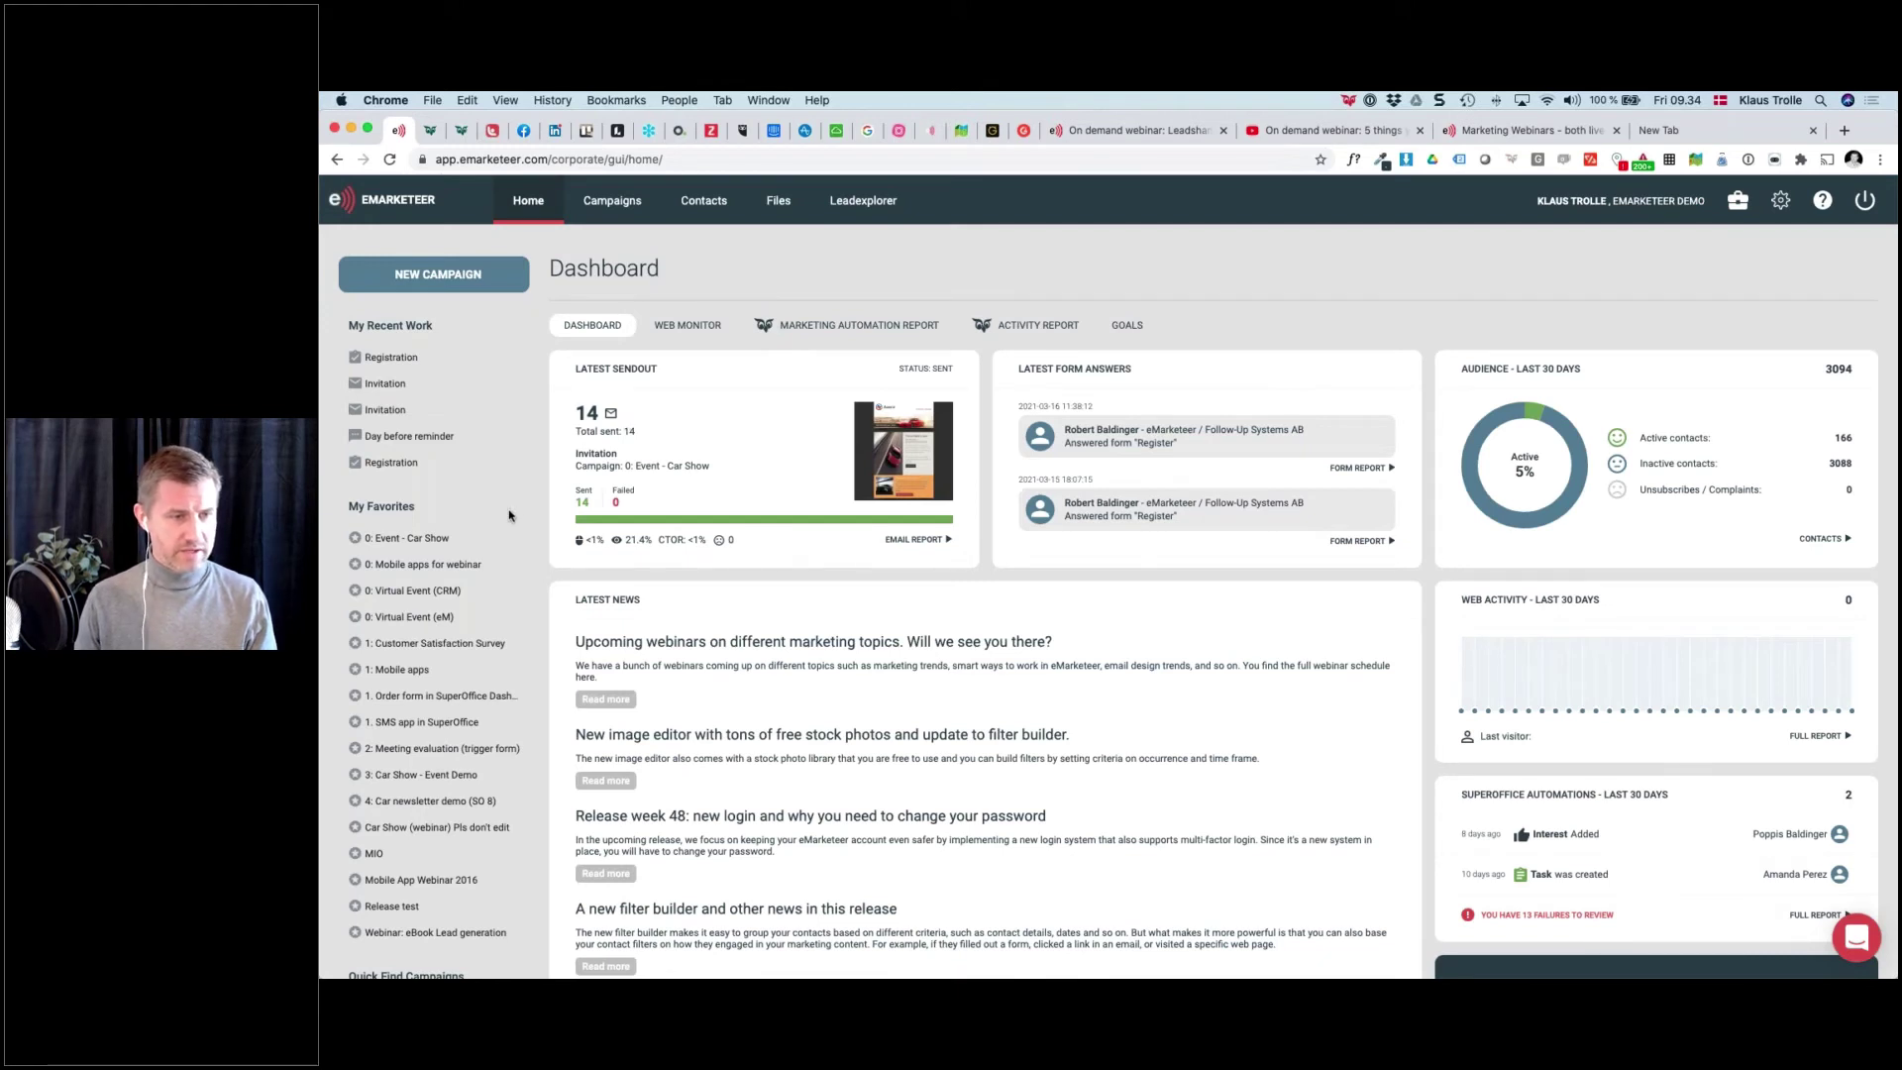
click(417, 750)
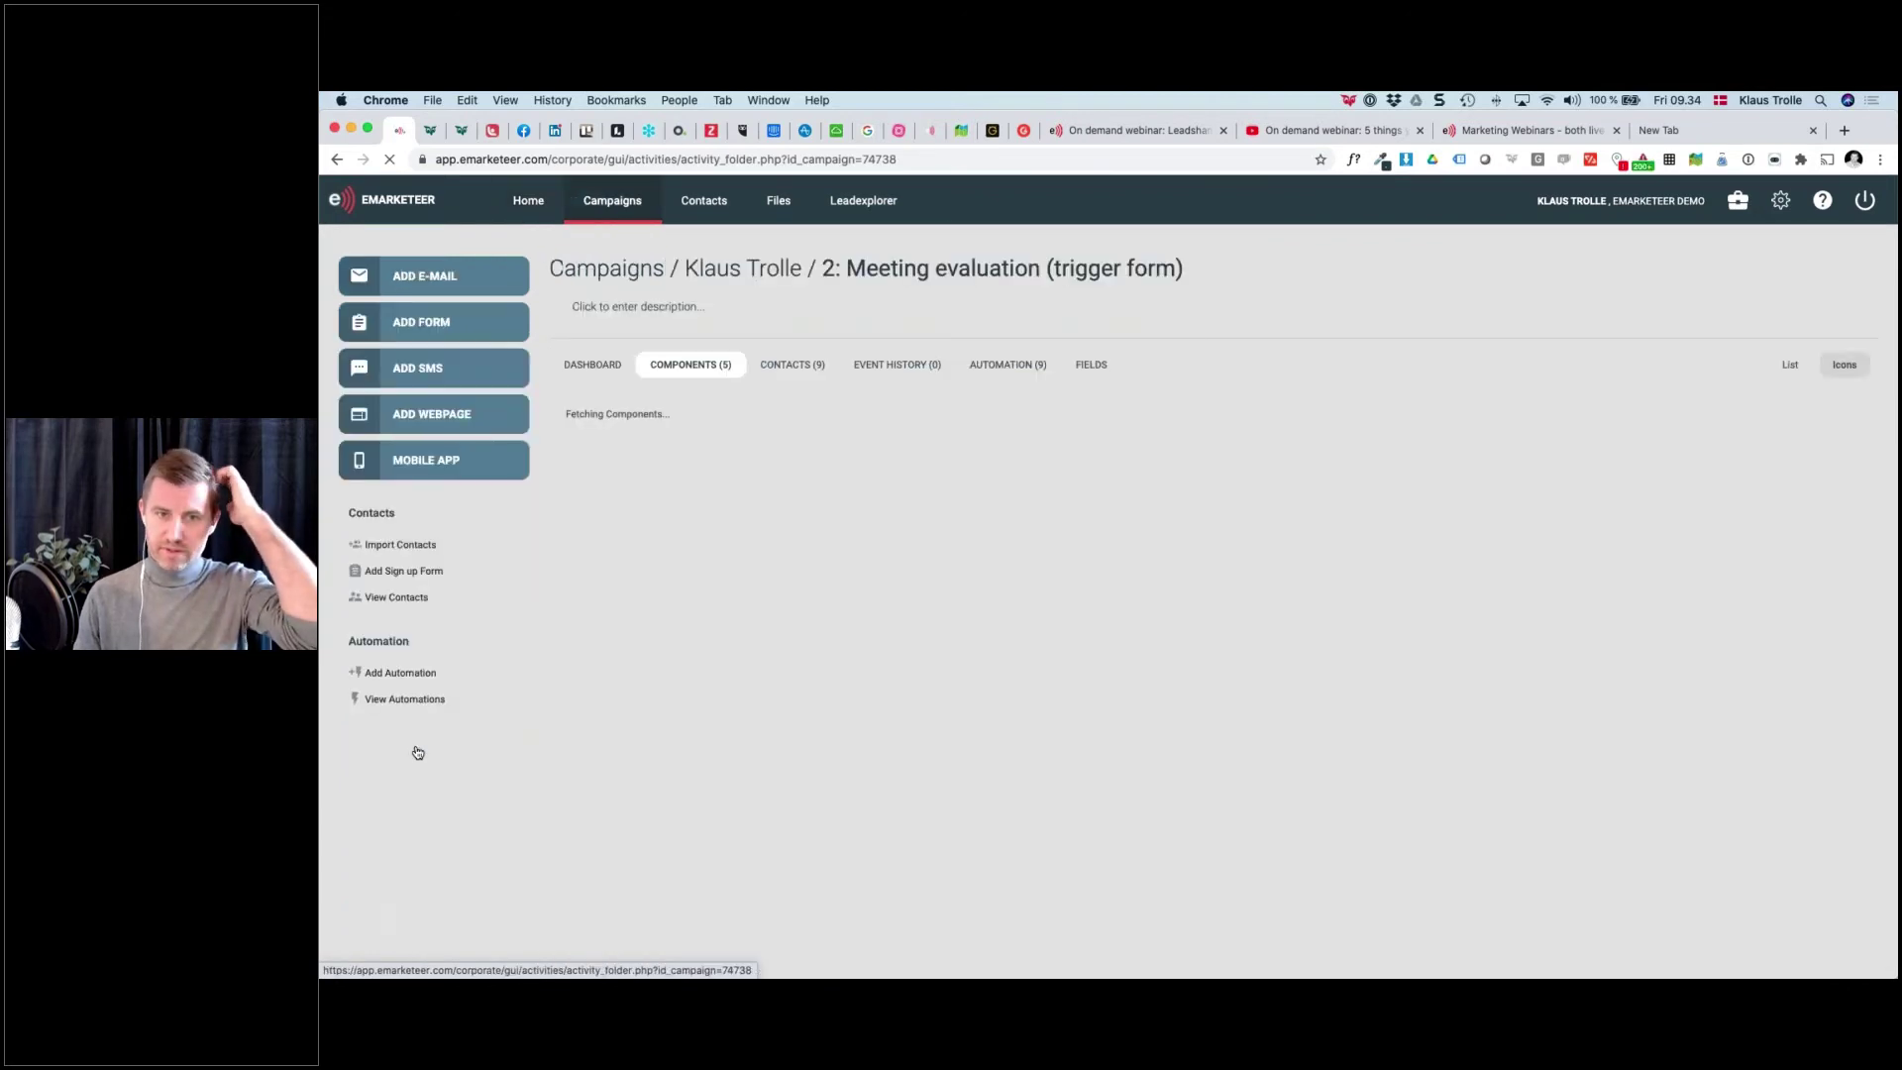
click(1175, 542)
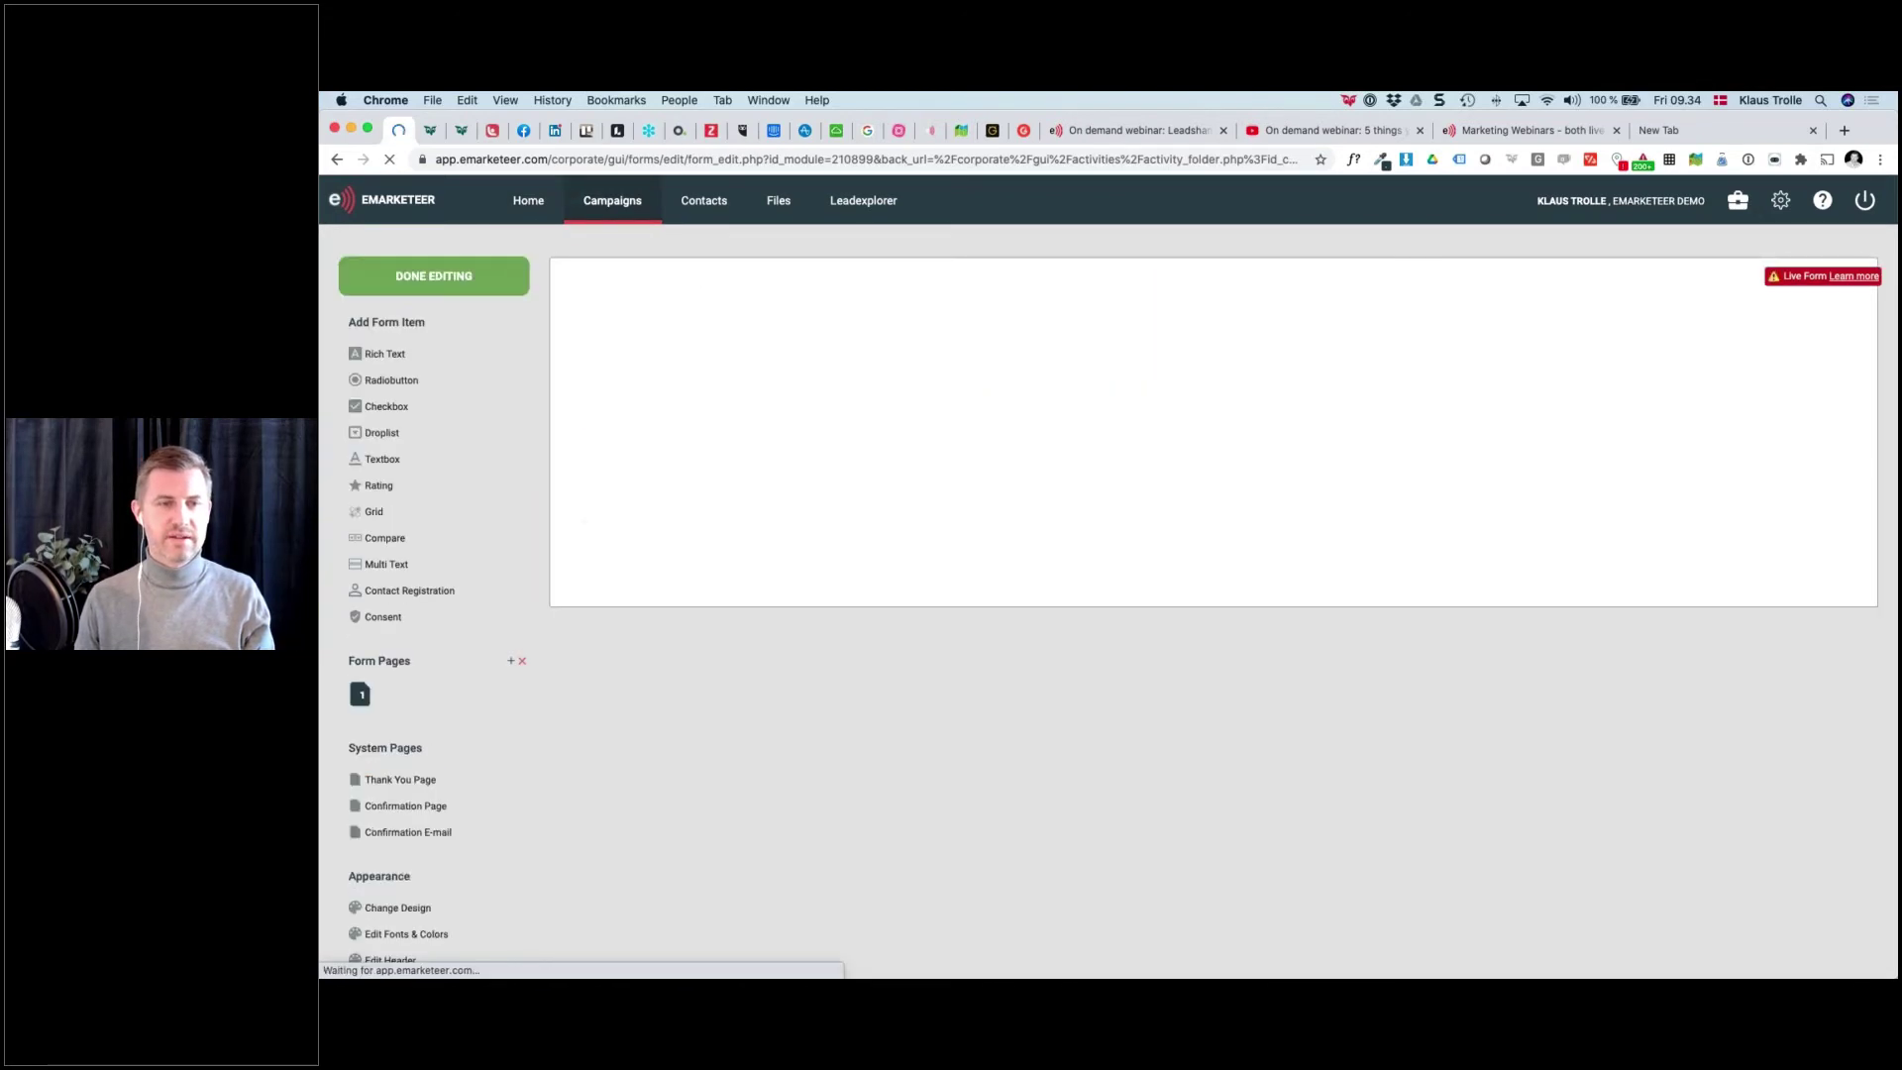
scroll(776, 487, up, 2)
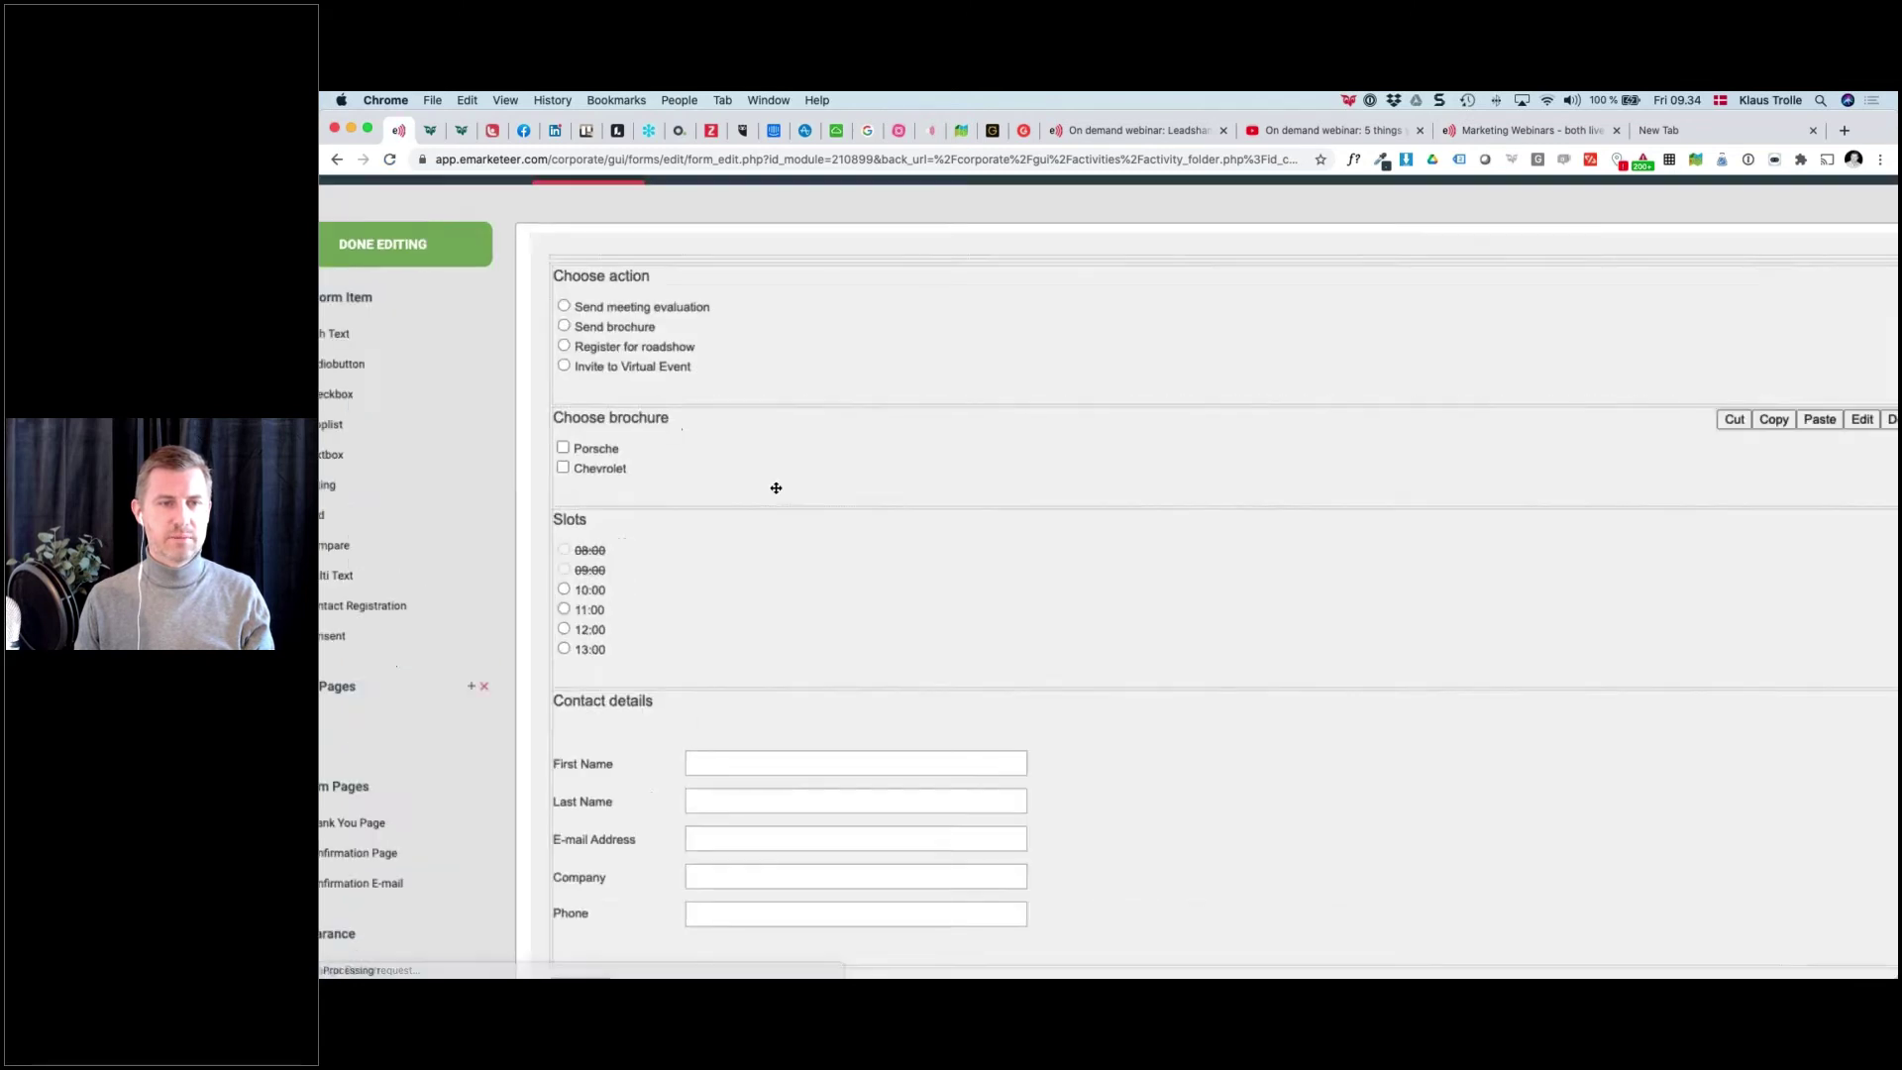
scroll(775, 488, down, 1)
scroll(624, 378, up, 3)
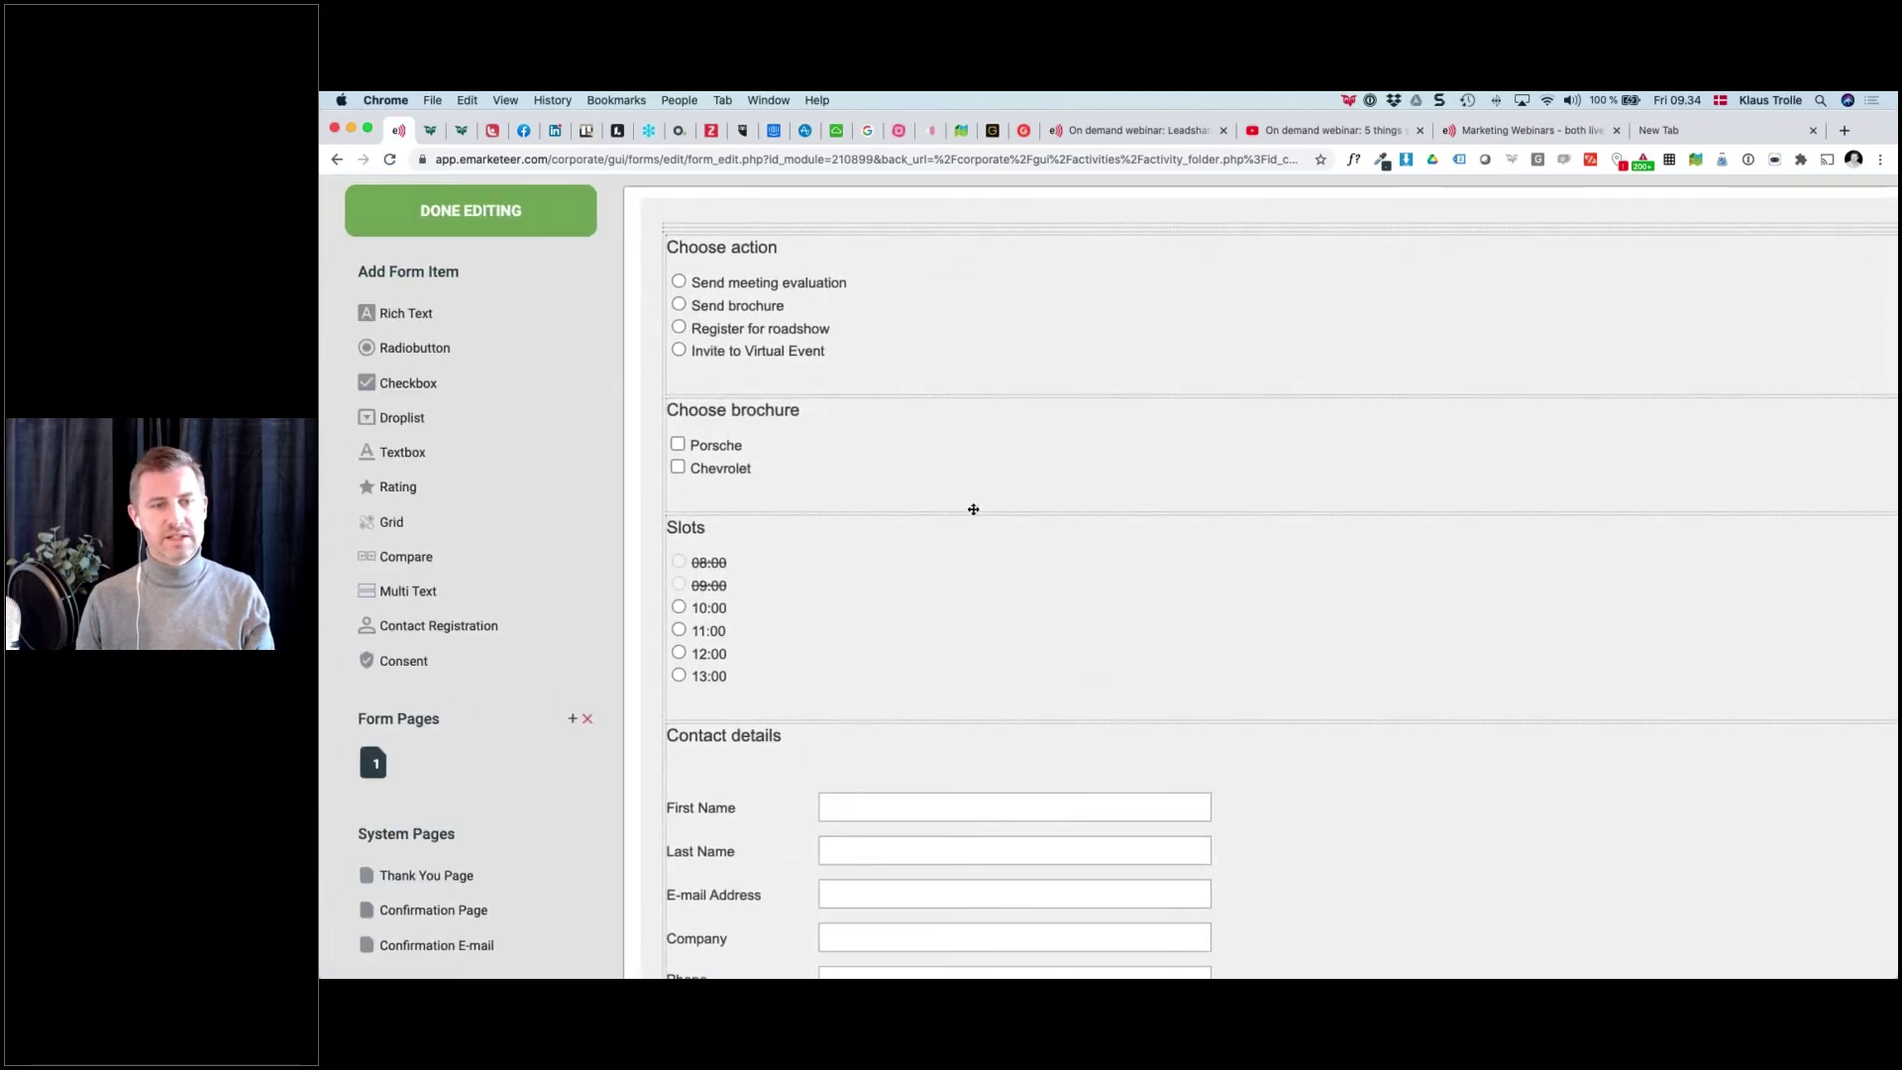
scroll(652, 646, down, 3)
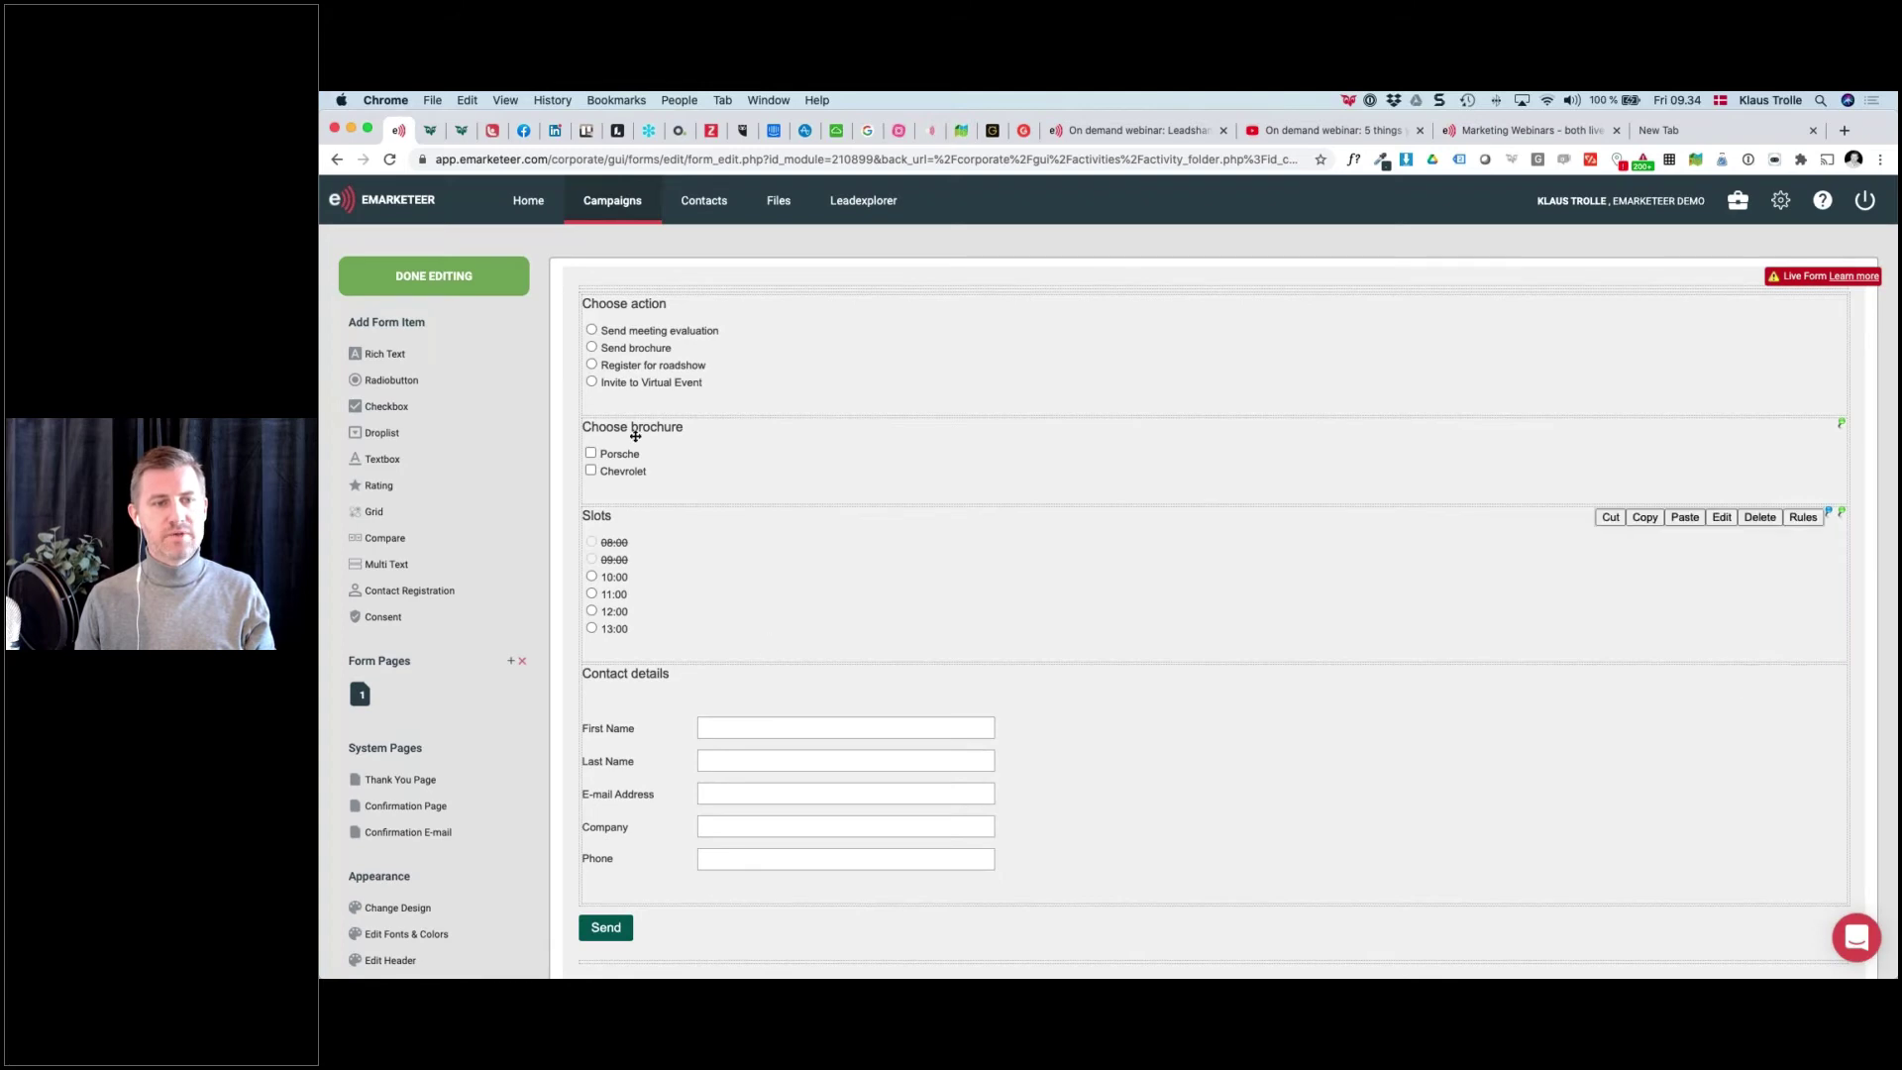
Add the answer option "Invite to webinar" to the form's Choose action question
double_click(639, 375)
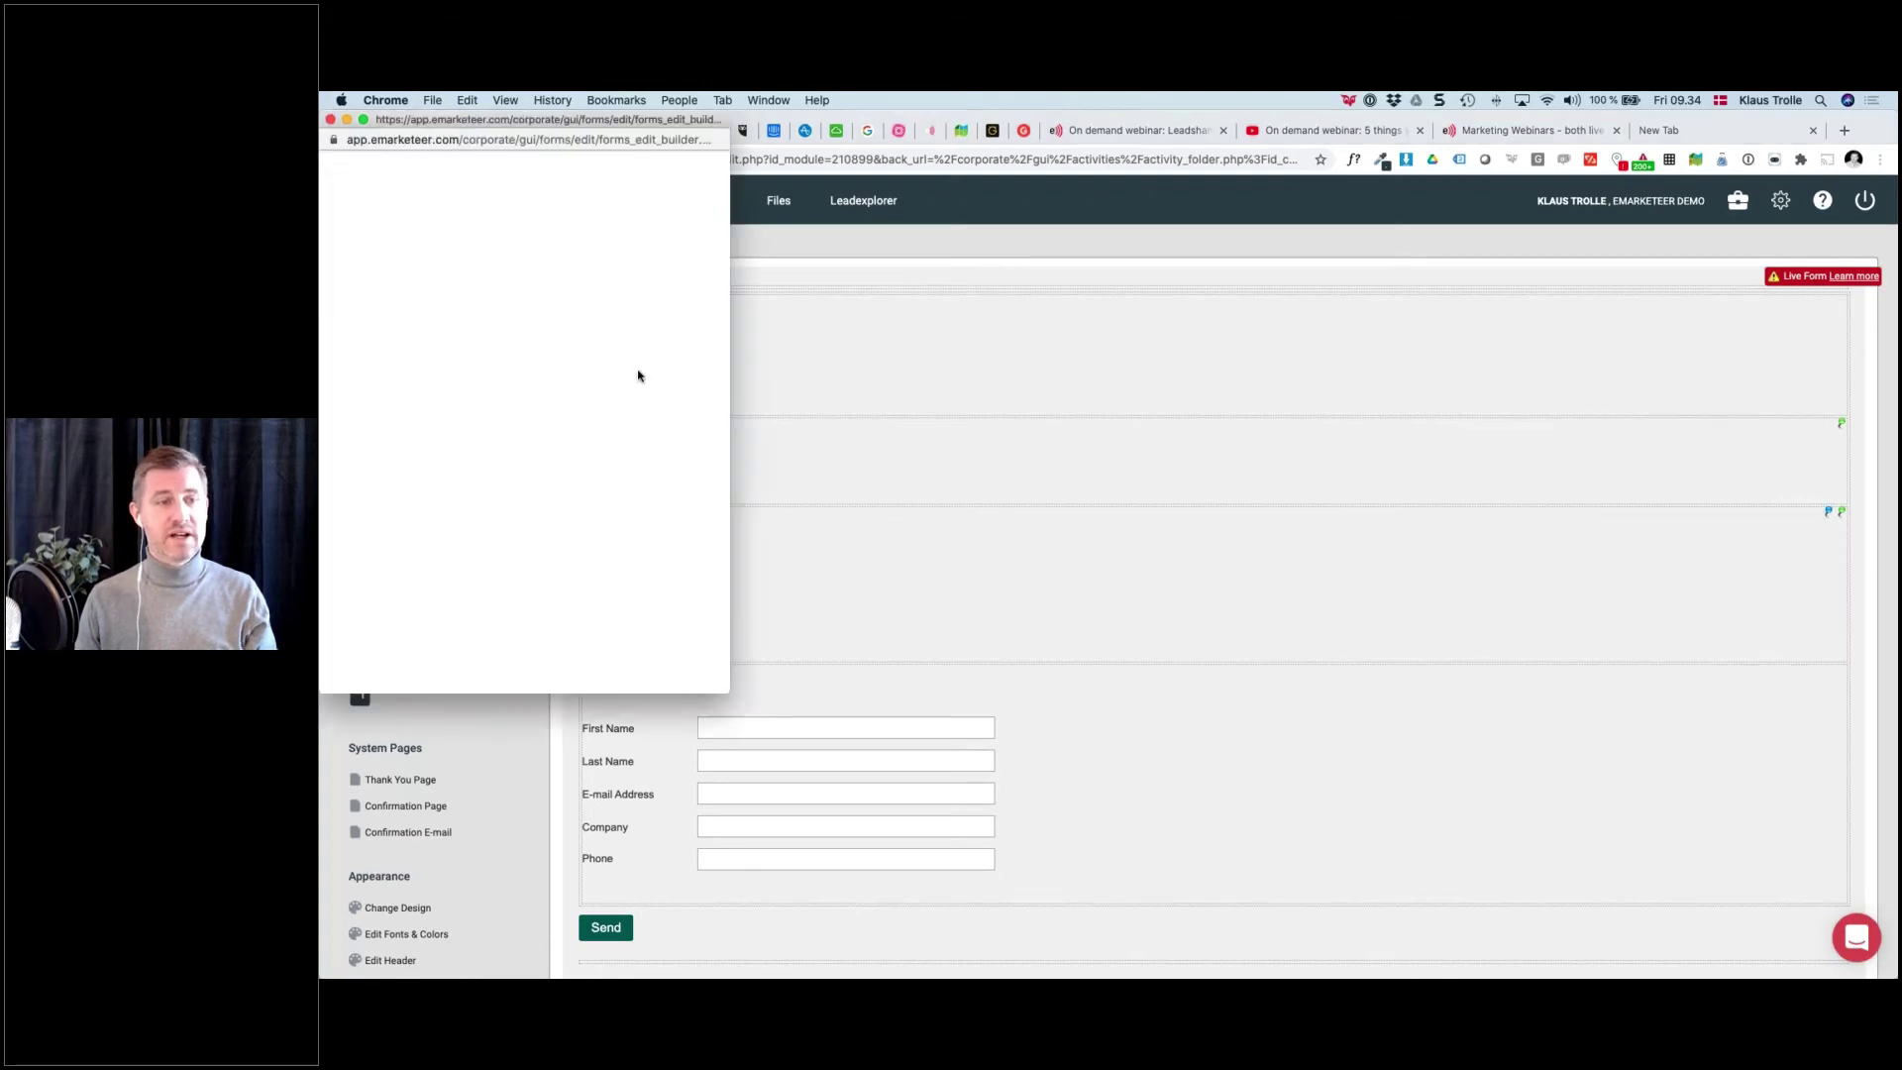
click(586, 342)
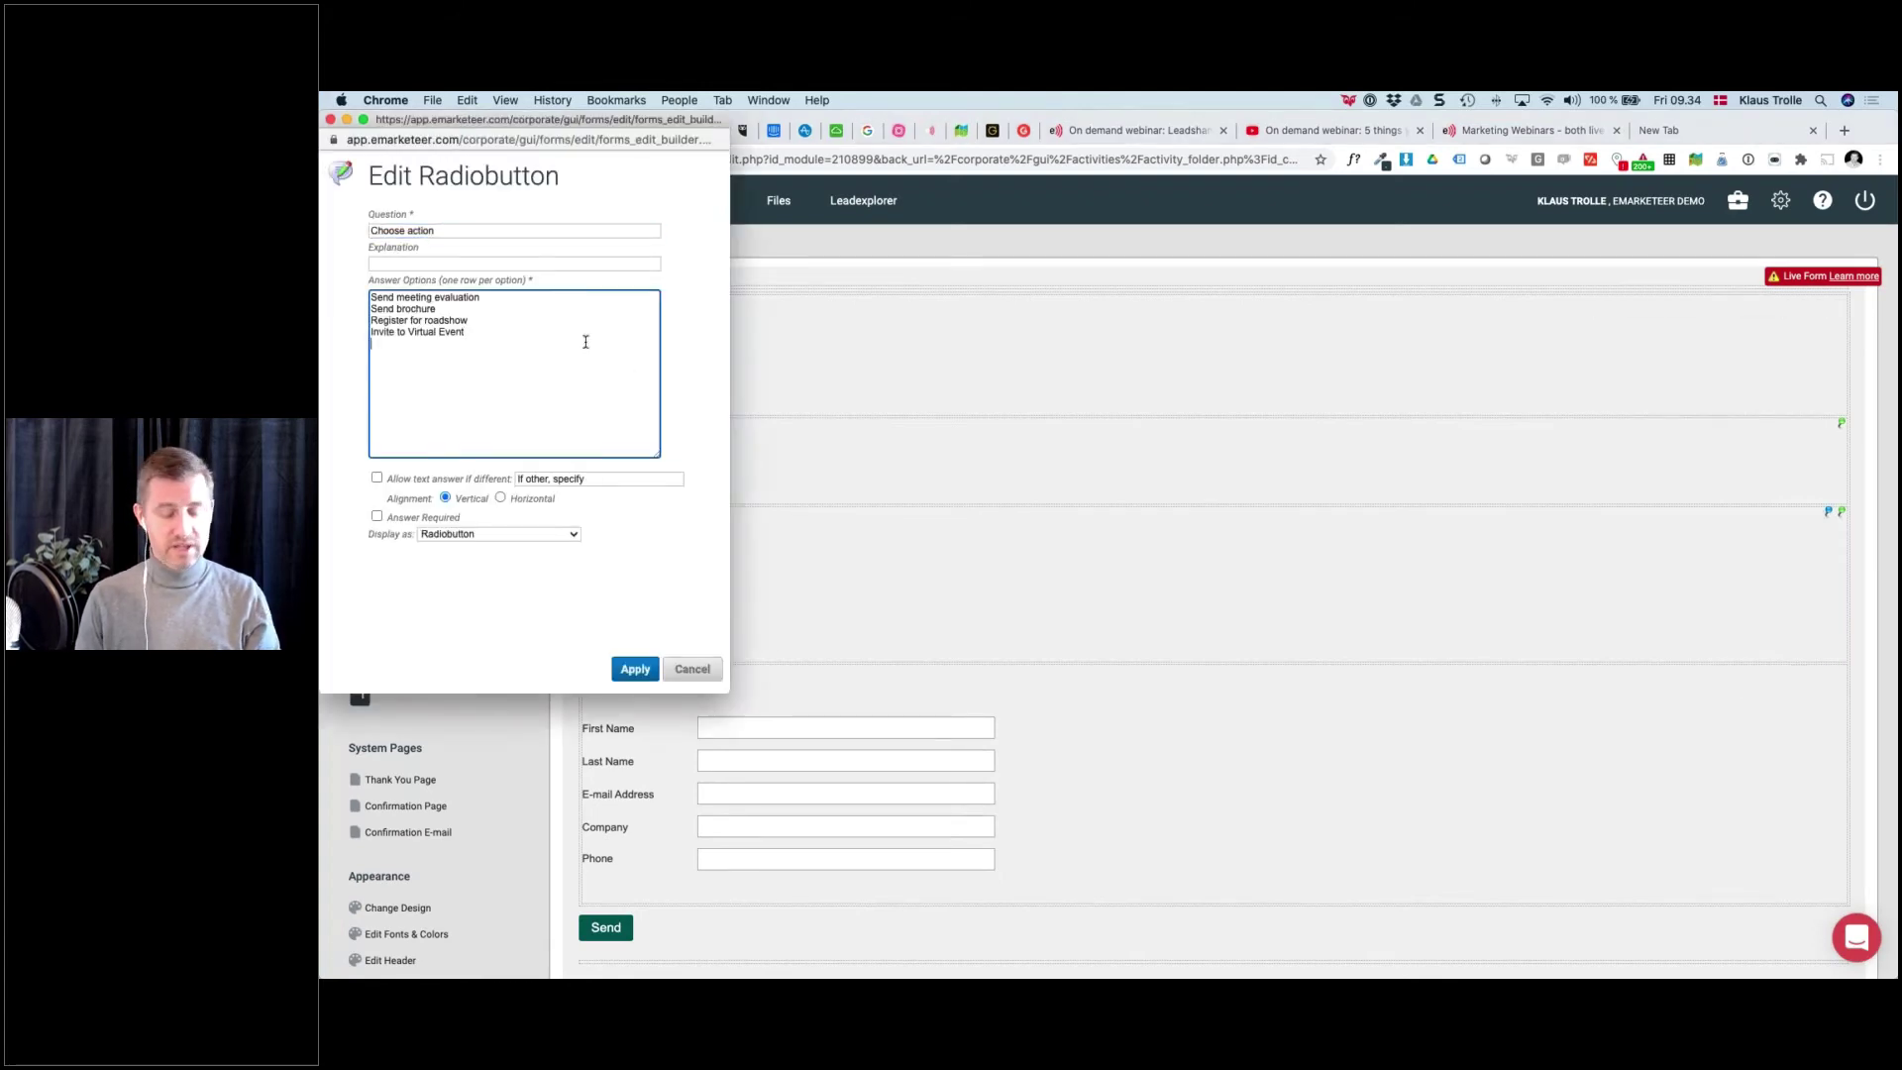
key(Return)
text(Invite to w)
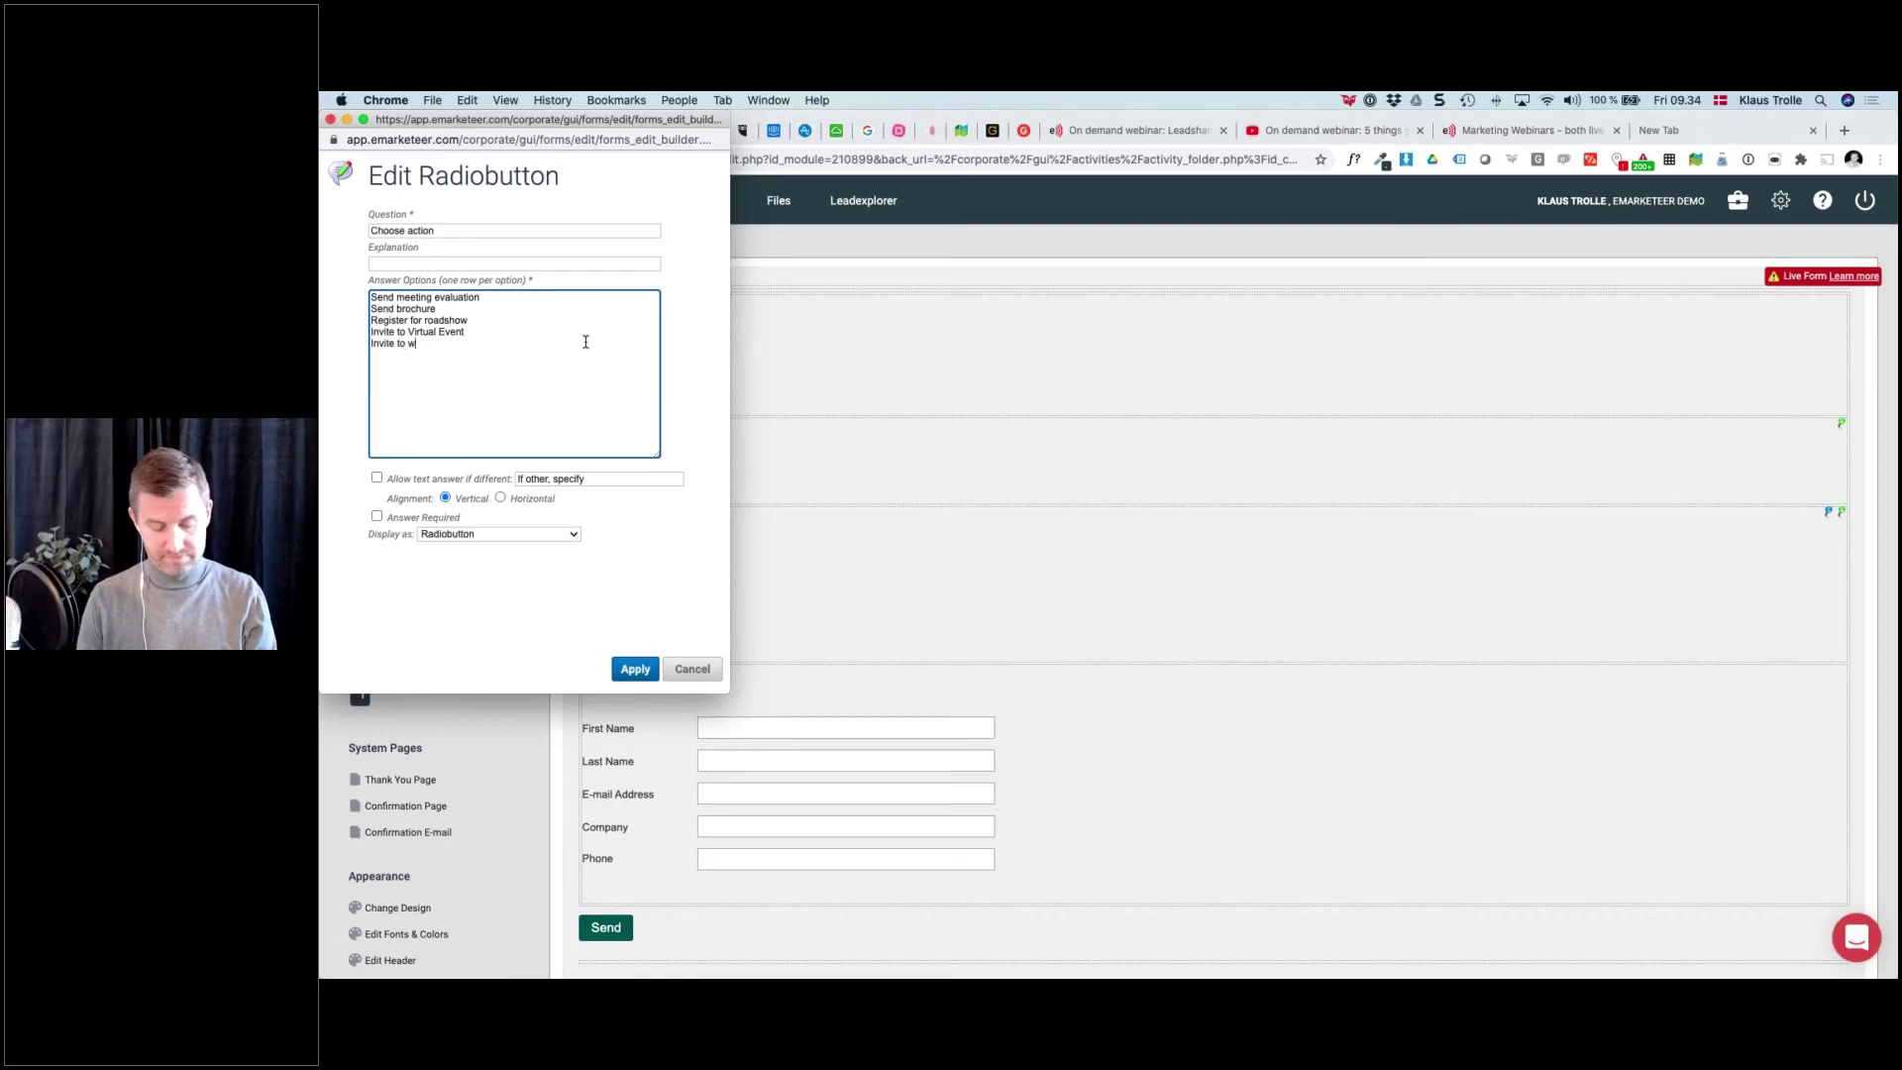
text(ebinar)
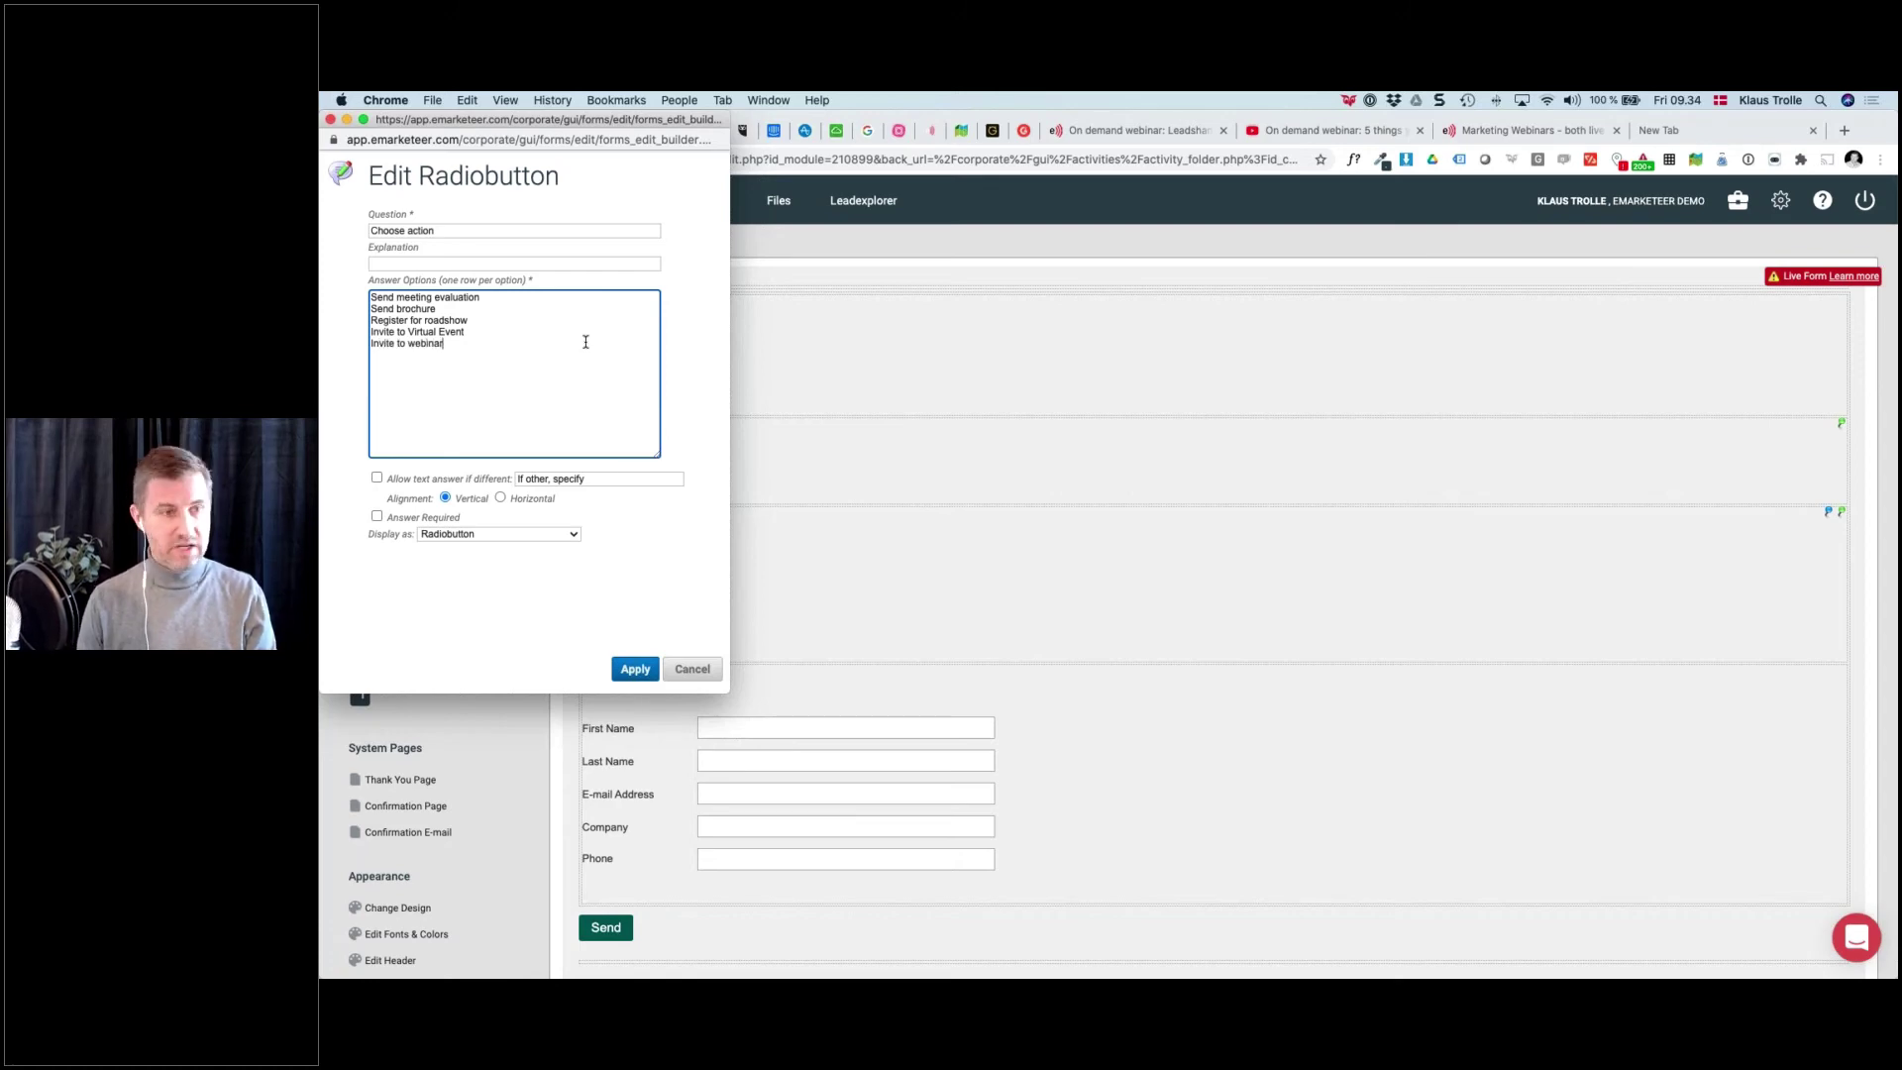
click(635, 670)
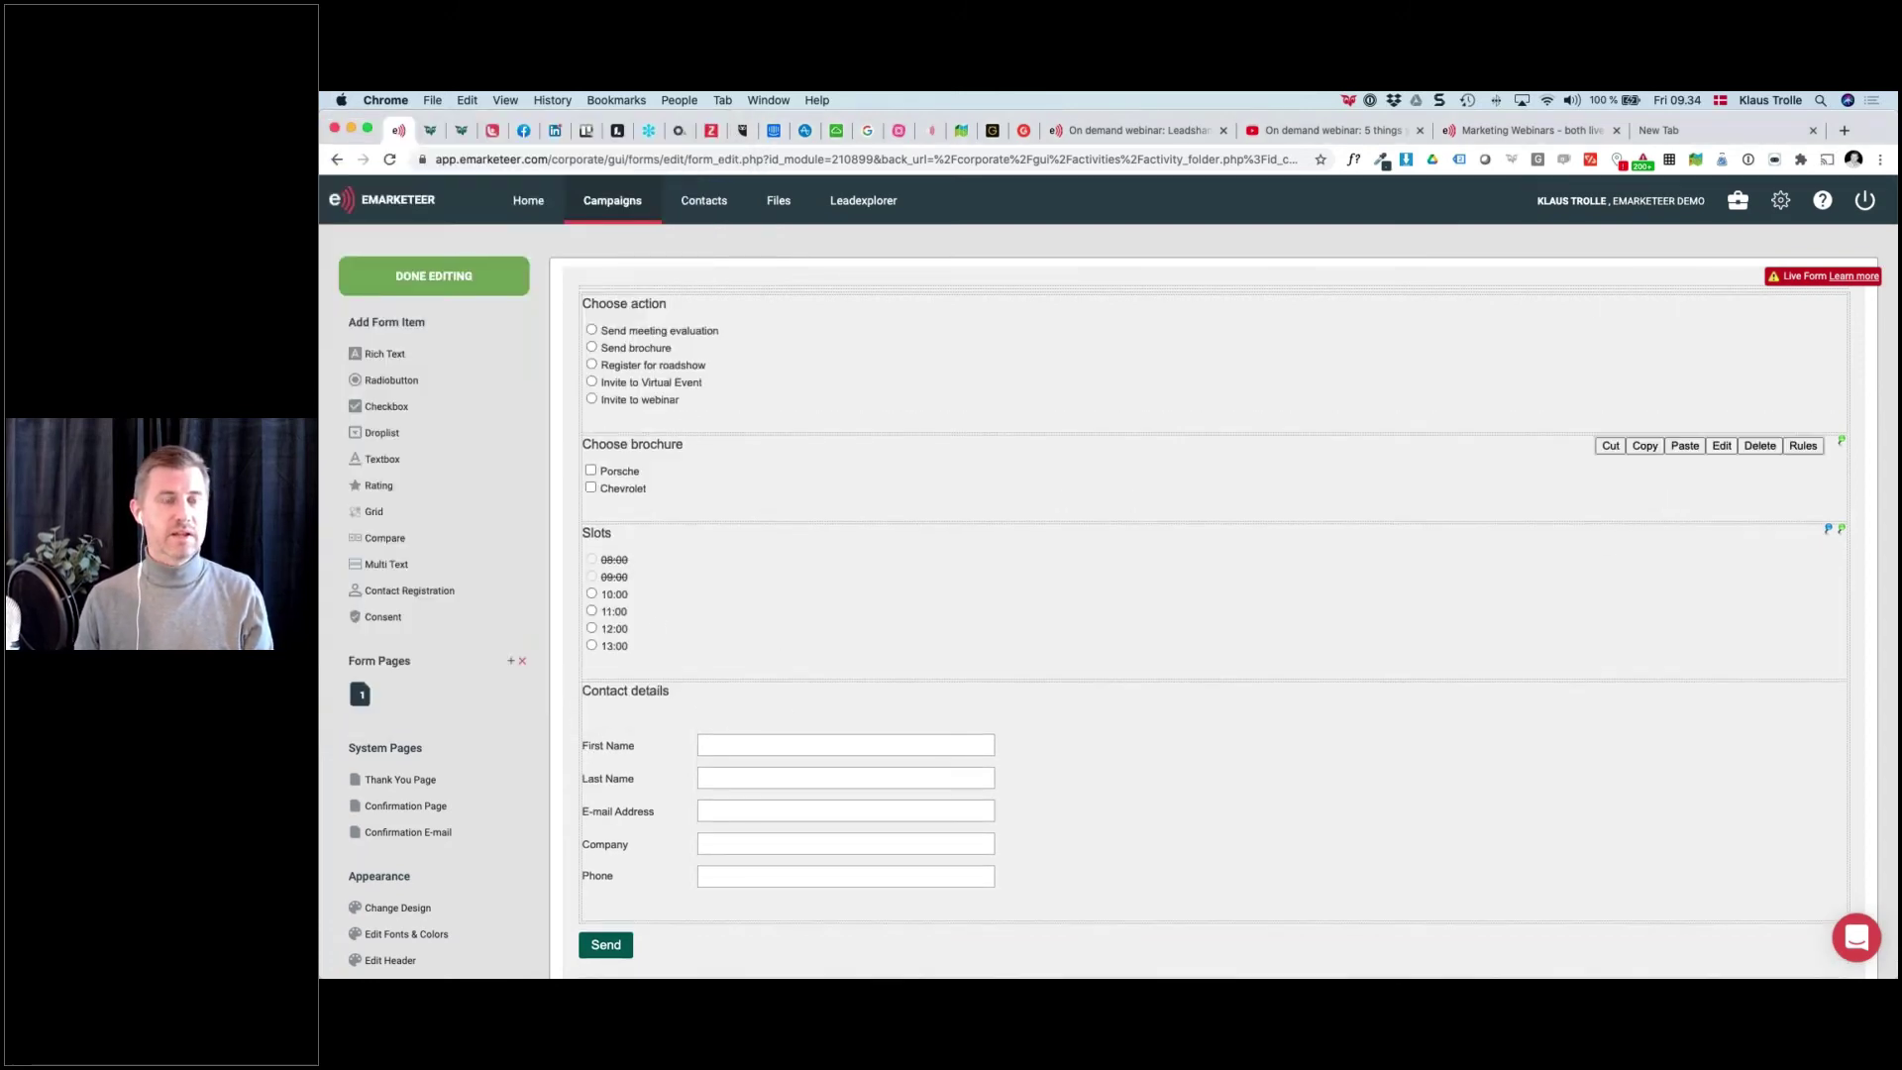
Check the updated action choices in SuperOffice with the 11/5/2020 SMS activity selected, and finish editing the trigger form in eMarketeer
key(super+3)
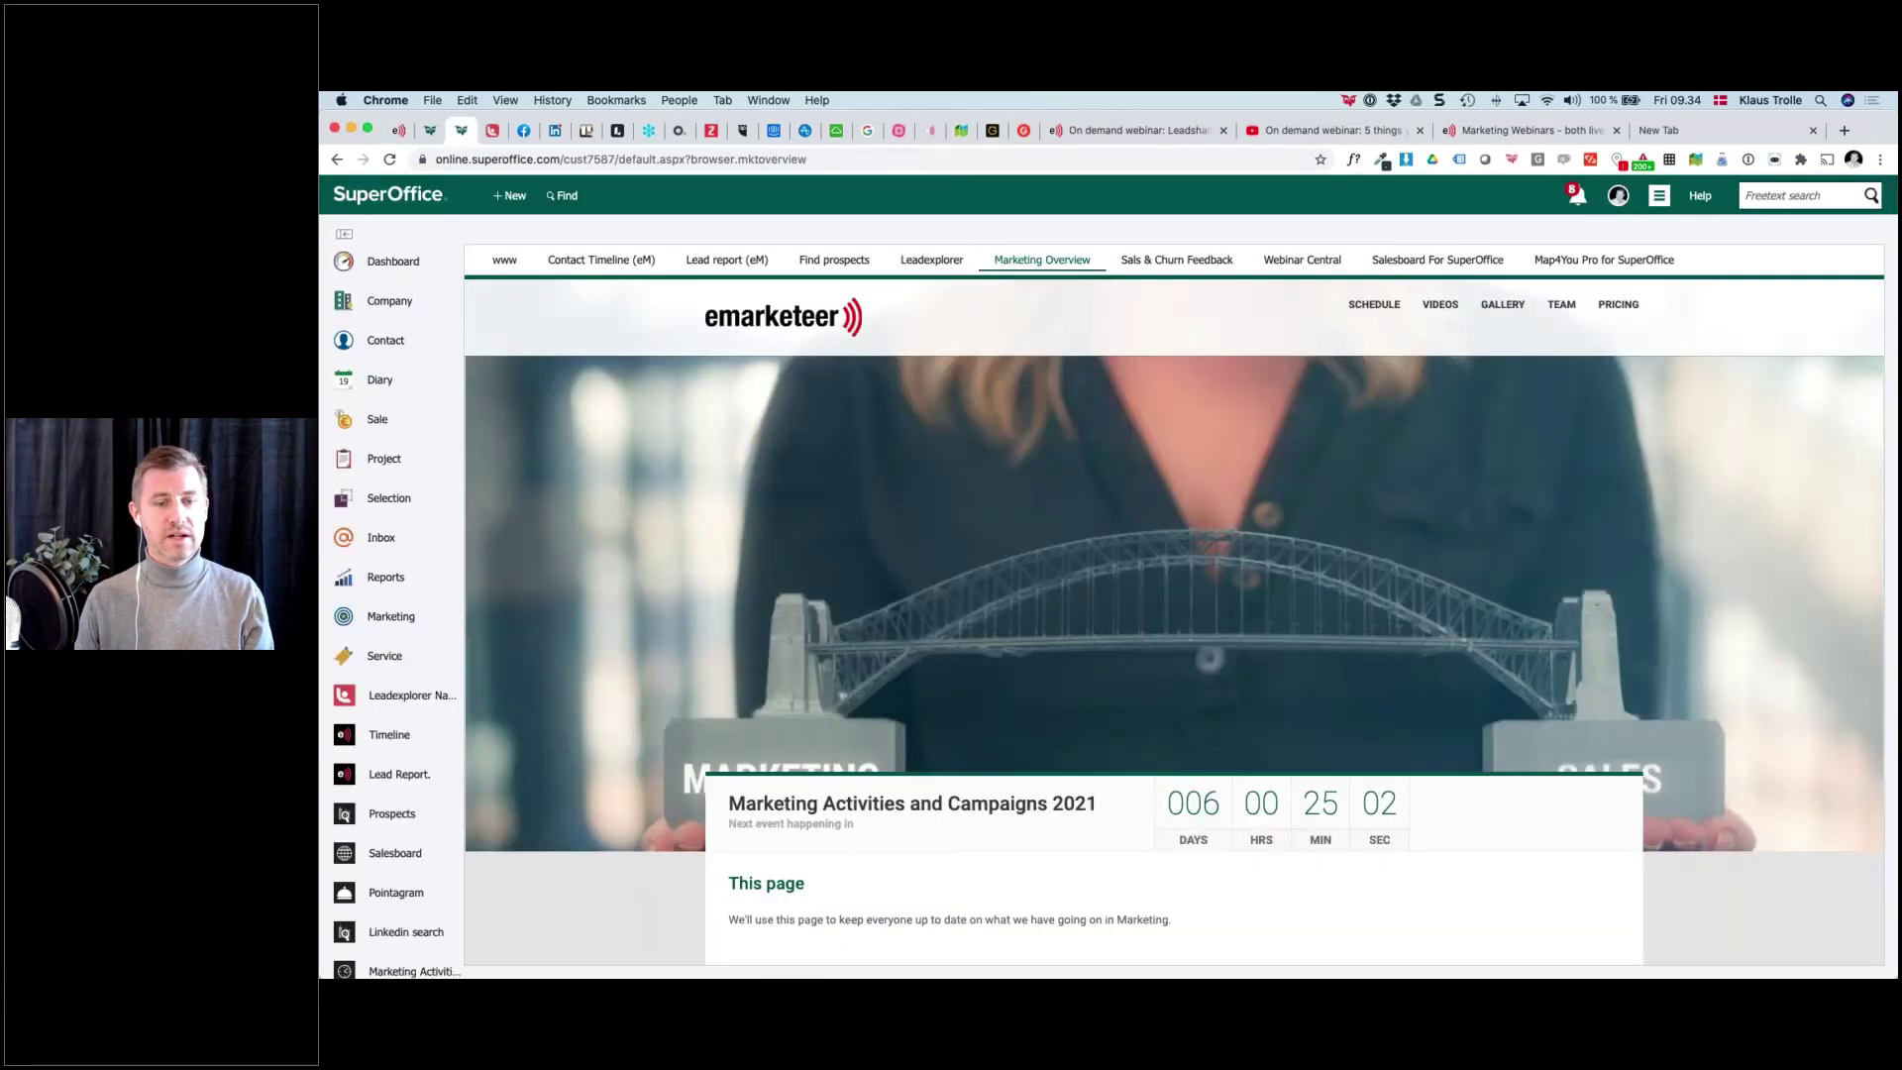
key(super+2)
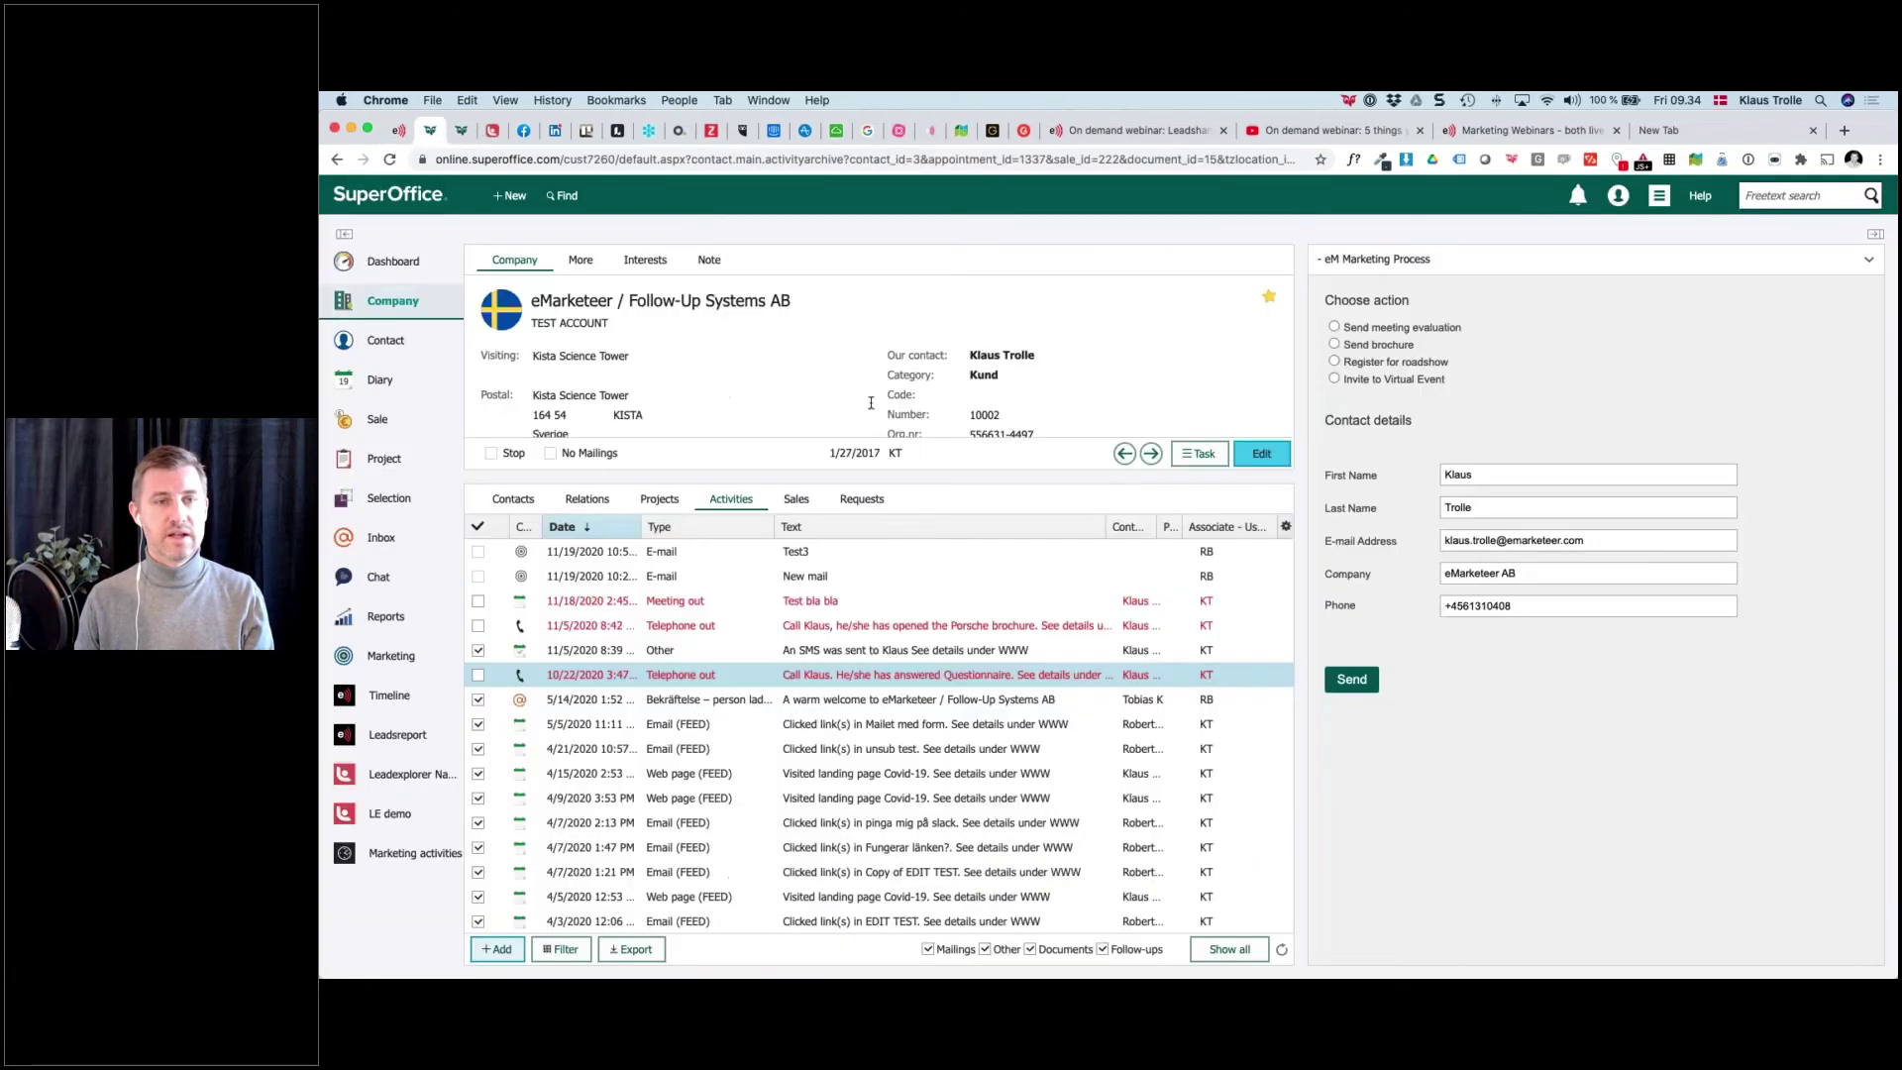
click(1125, 654)
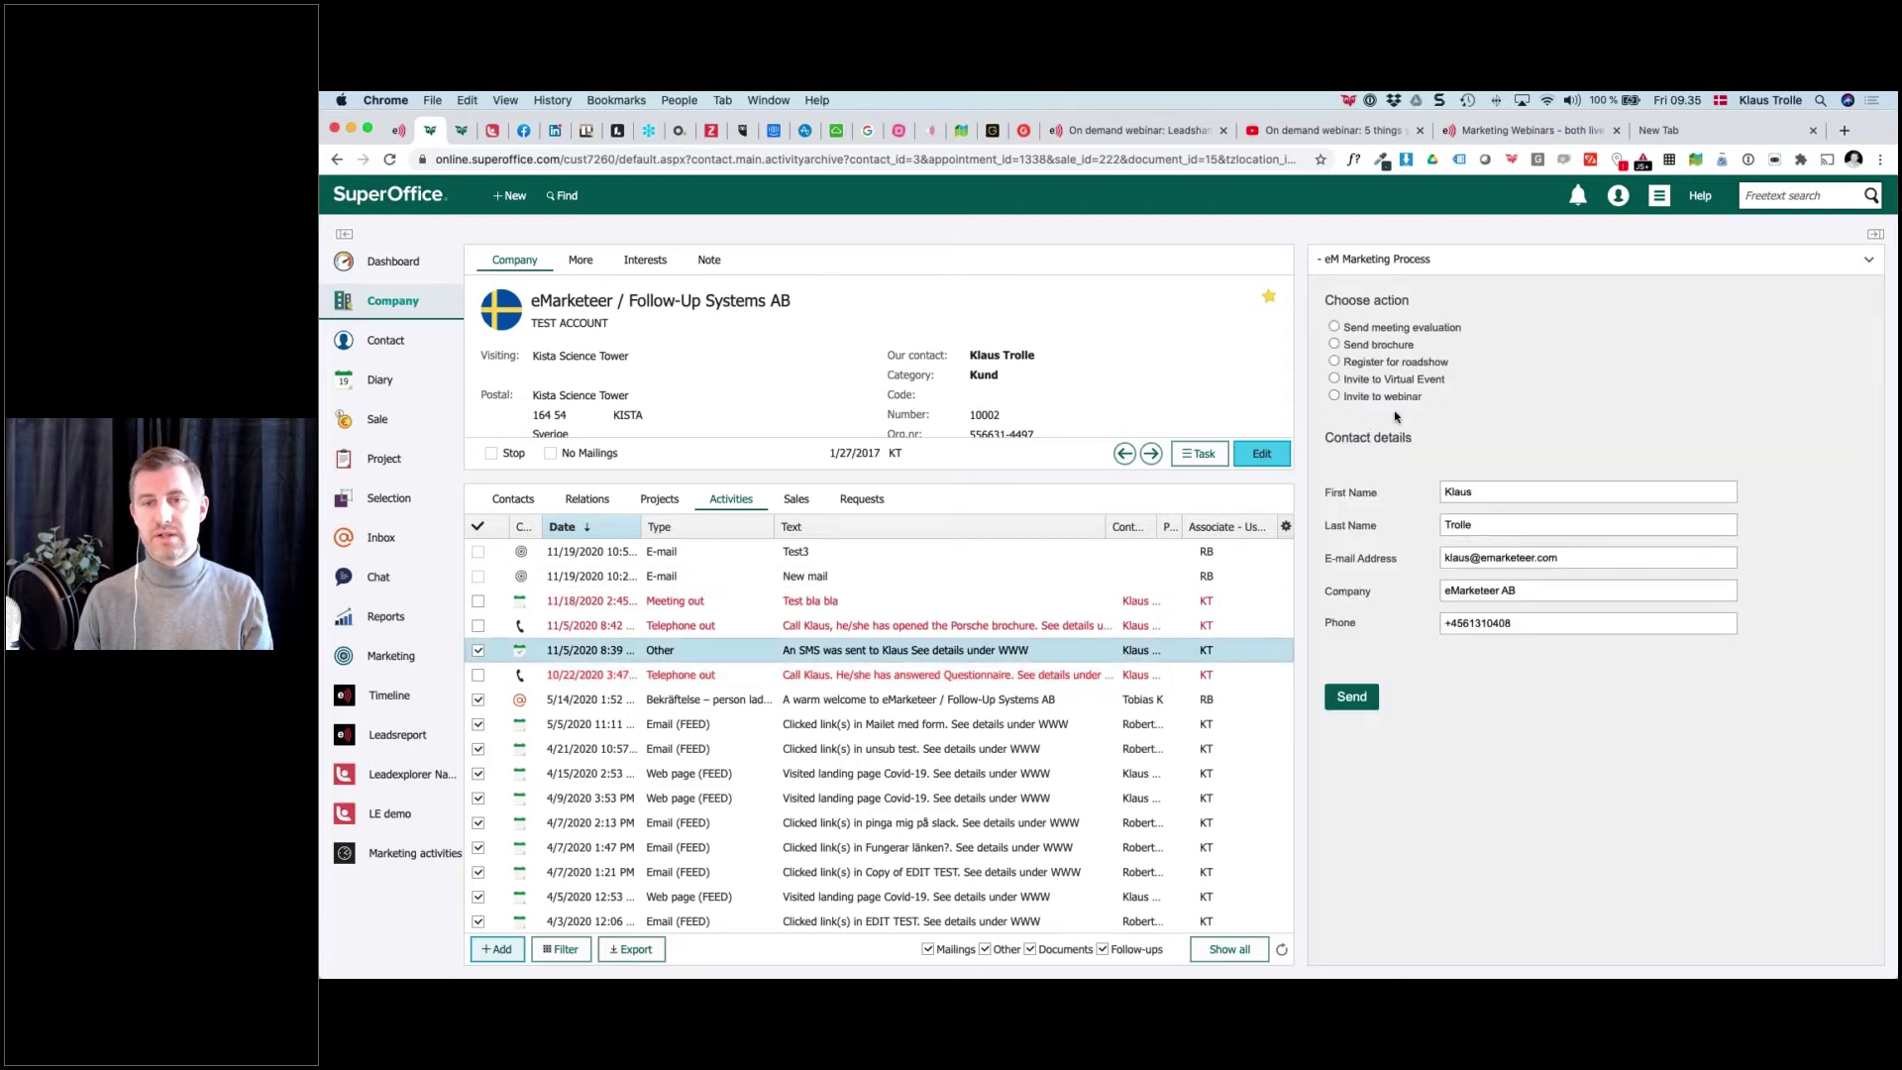
key(ctrl+shift+Tab)
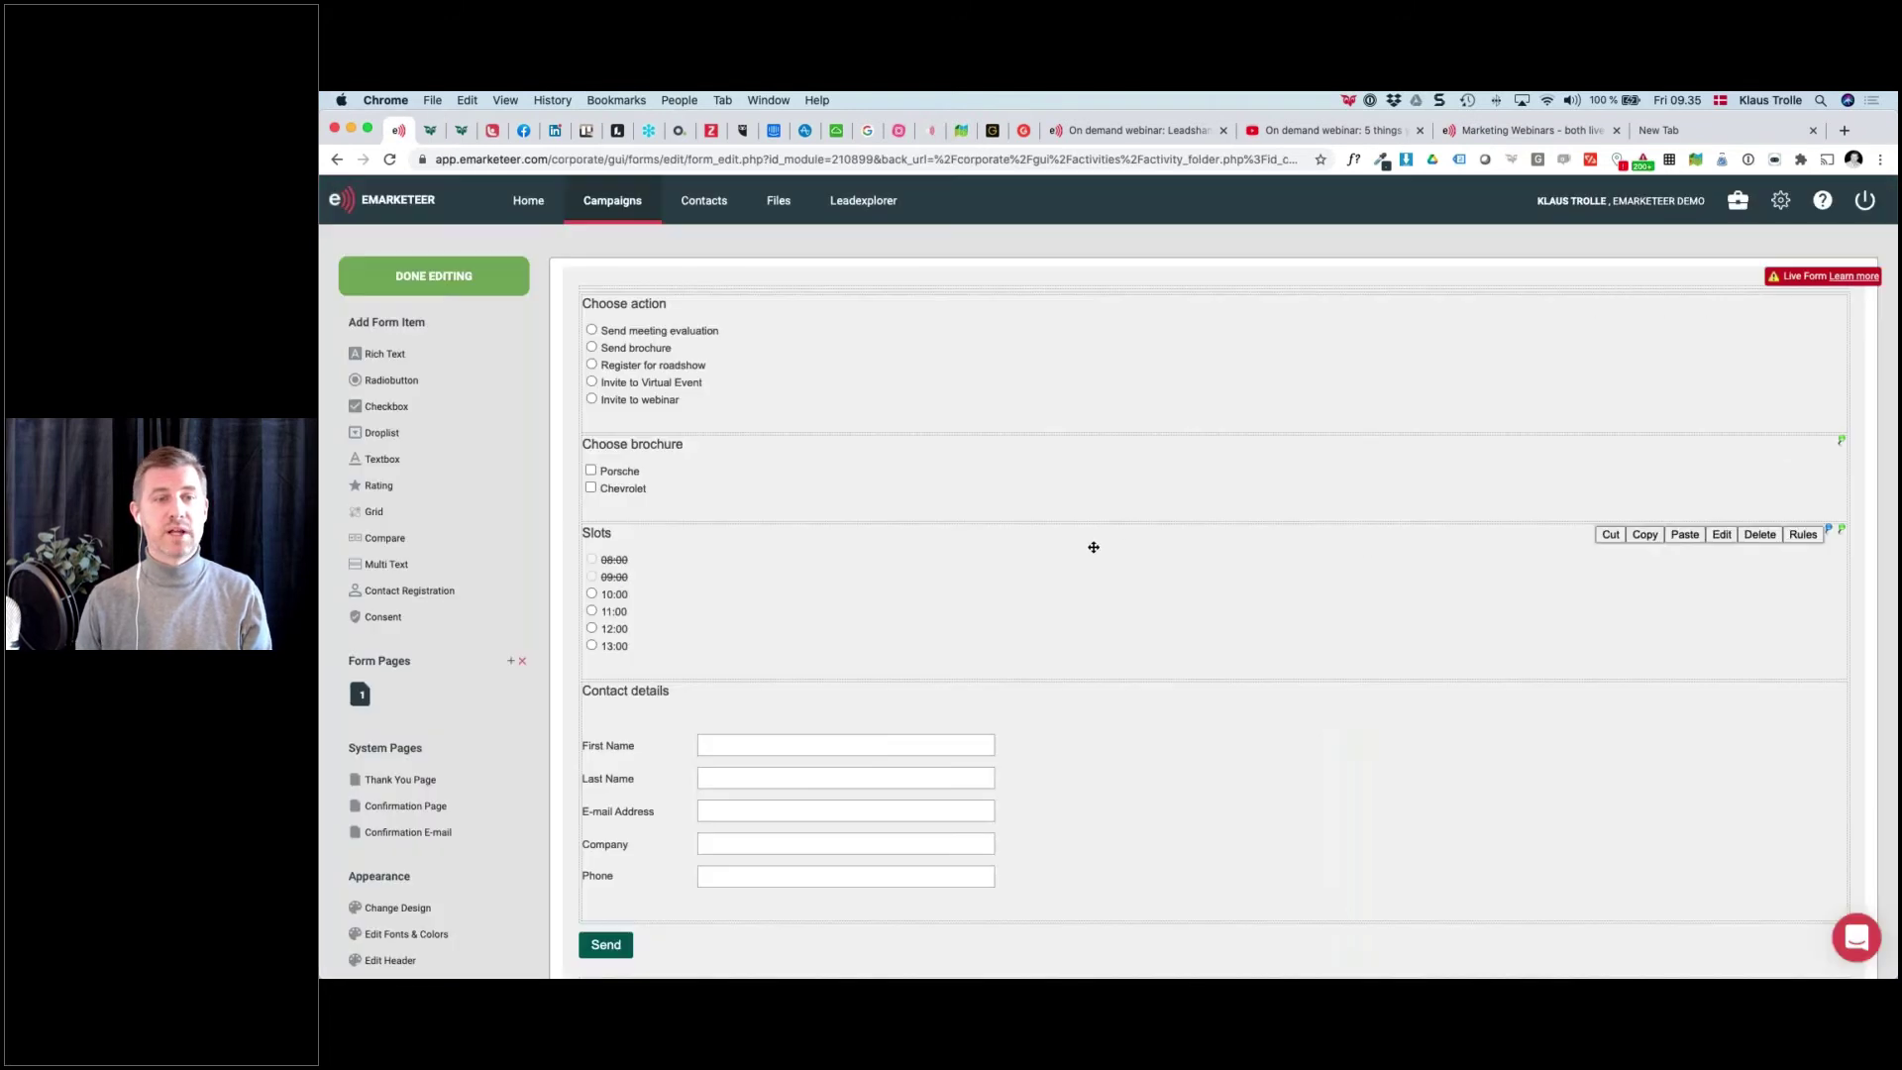
click(458, 297)
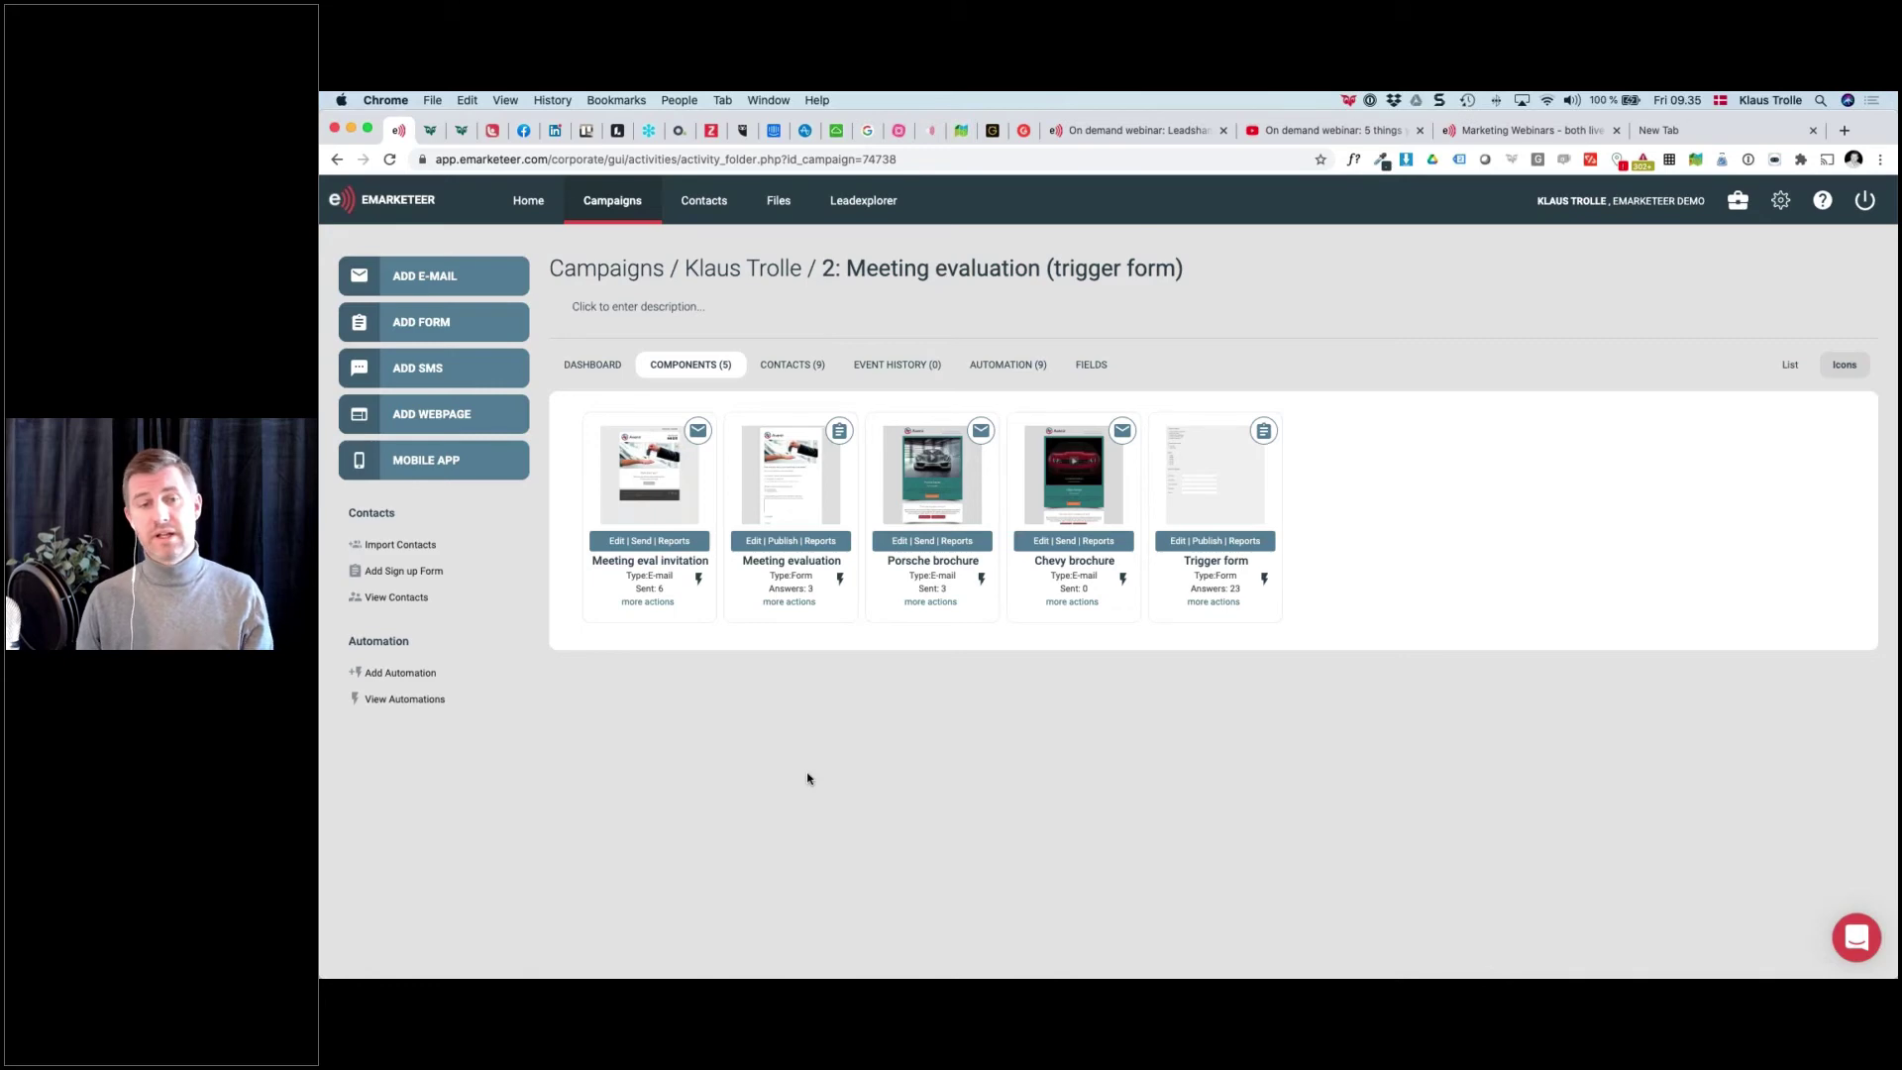
Start a Notify sales rep in SuperOffice automation for the campaign with the activity type Other
click(397, 674)
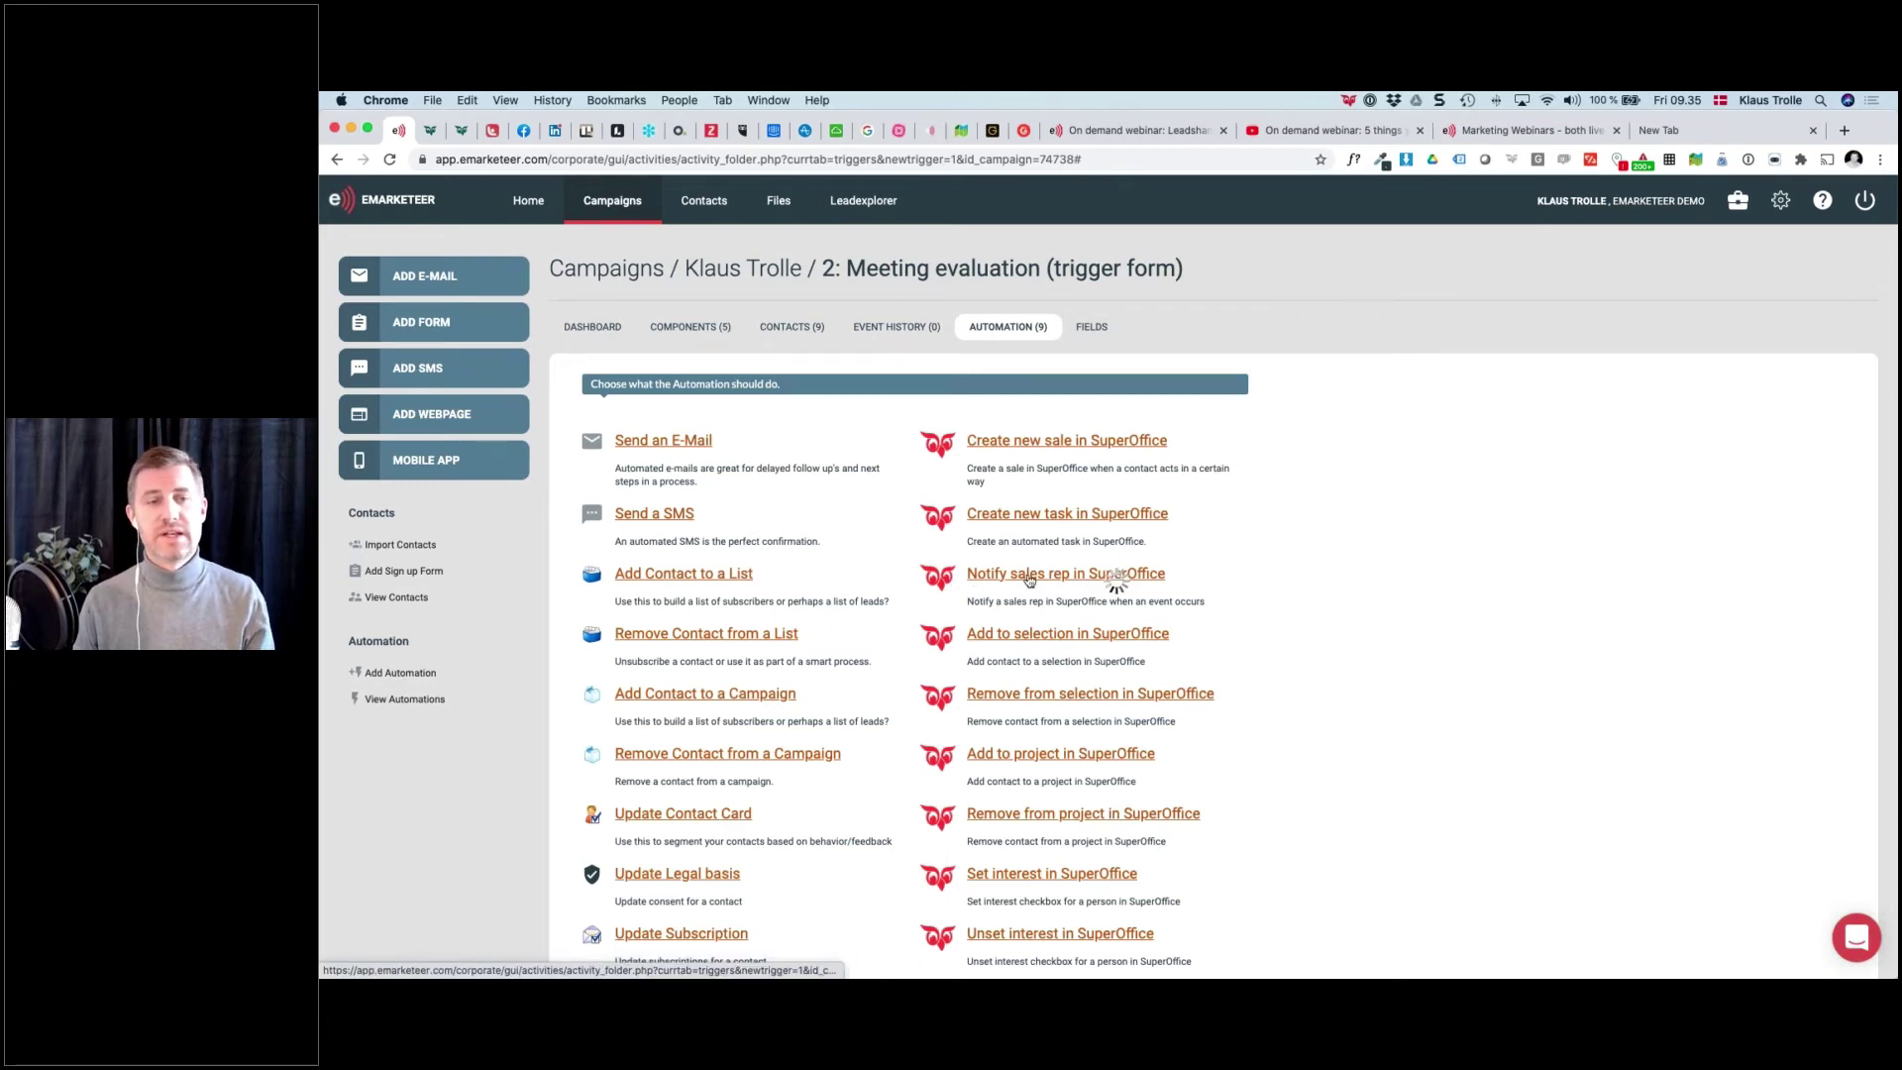
click(1028, 577)
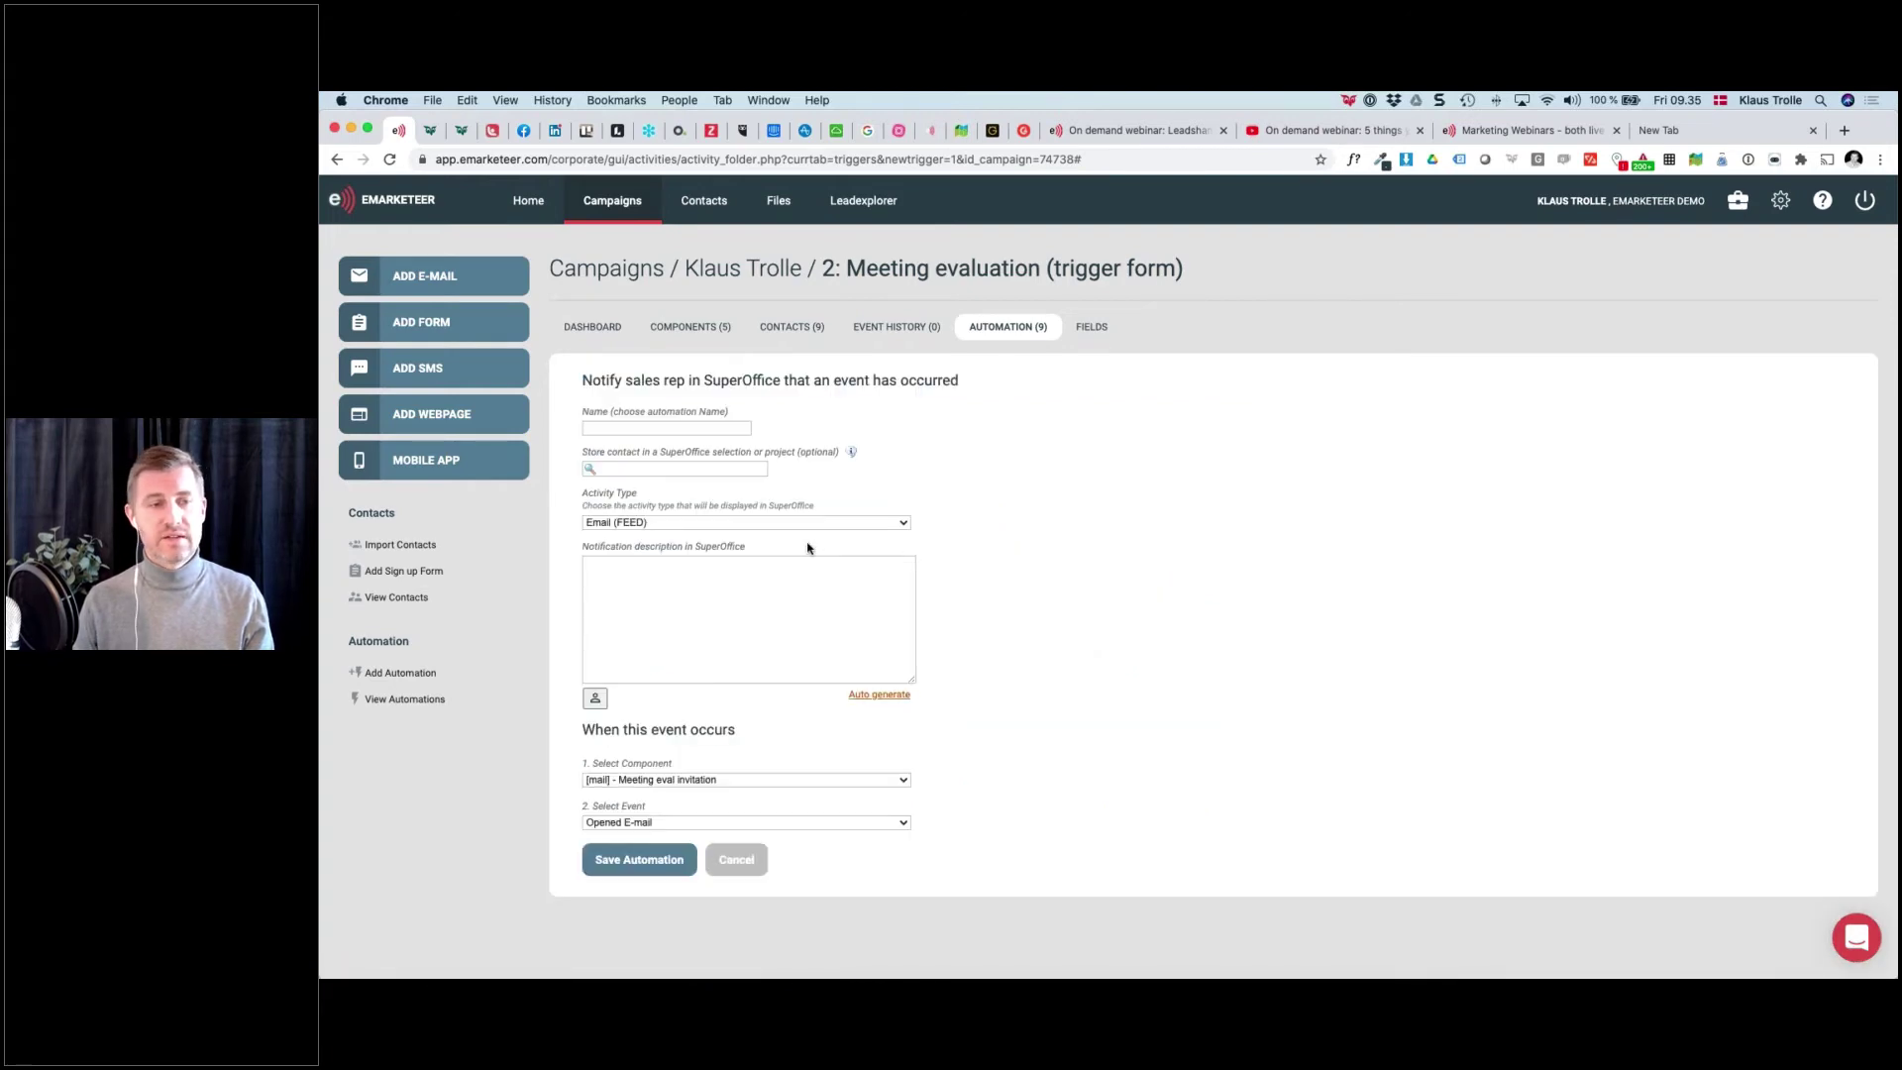
scroll(807, 548, up, 5)
click(807, 511)
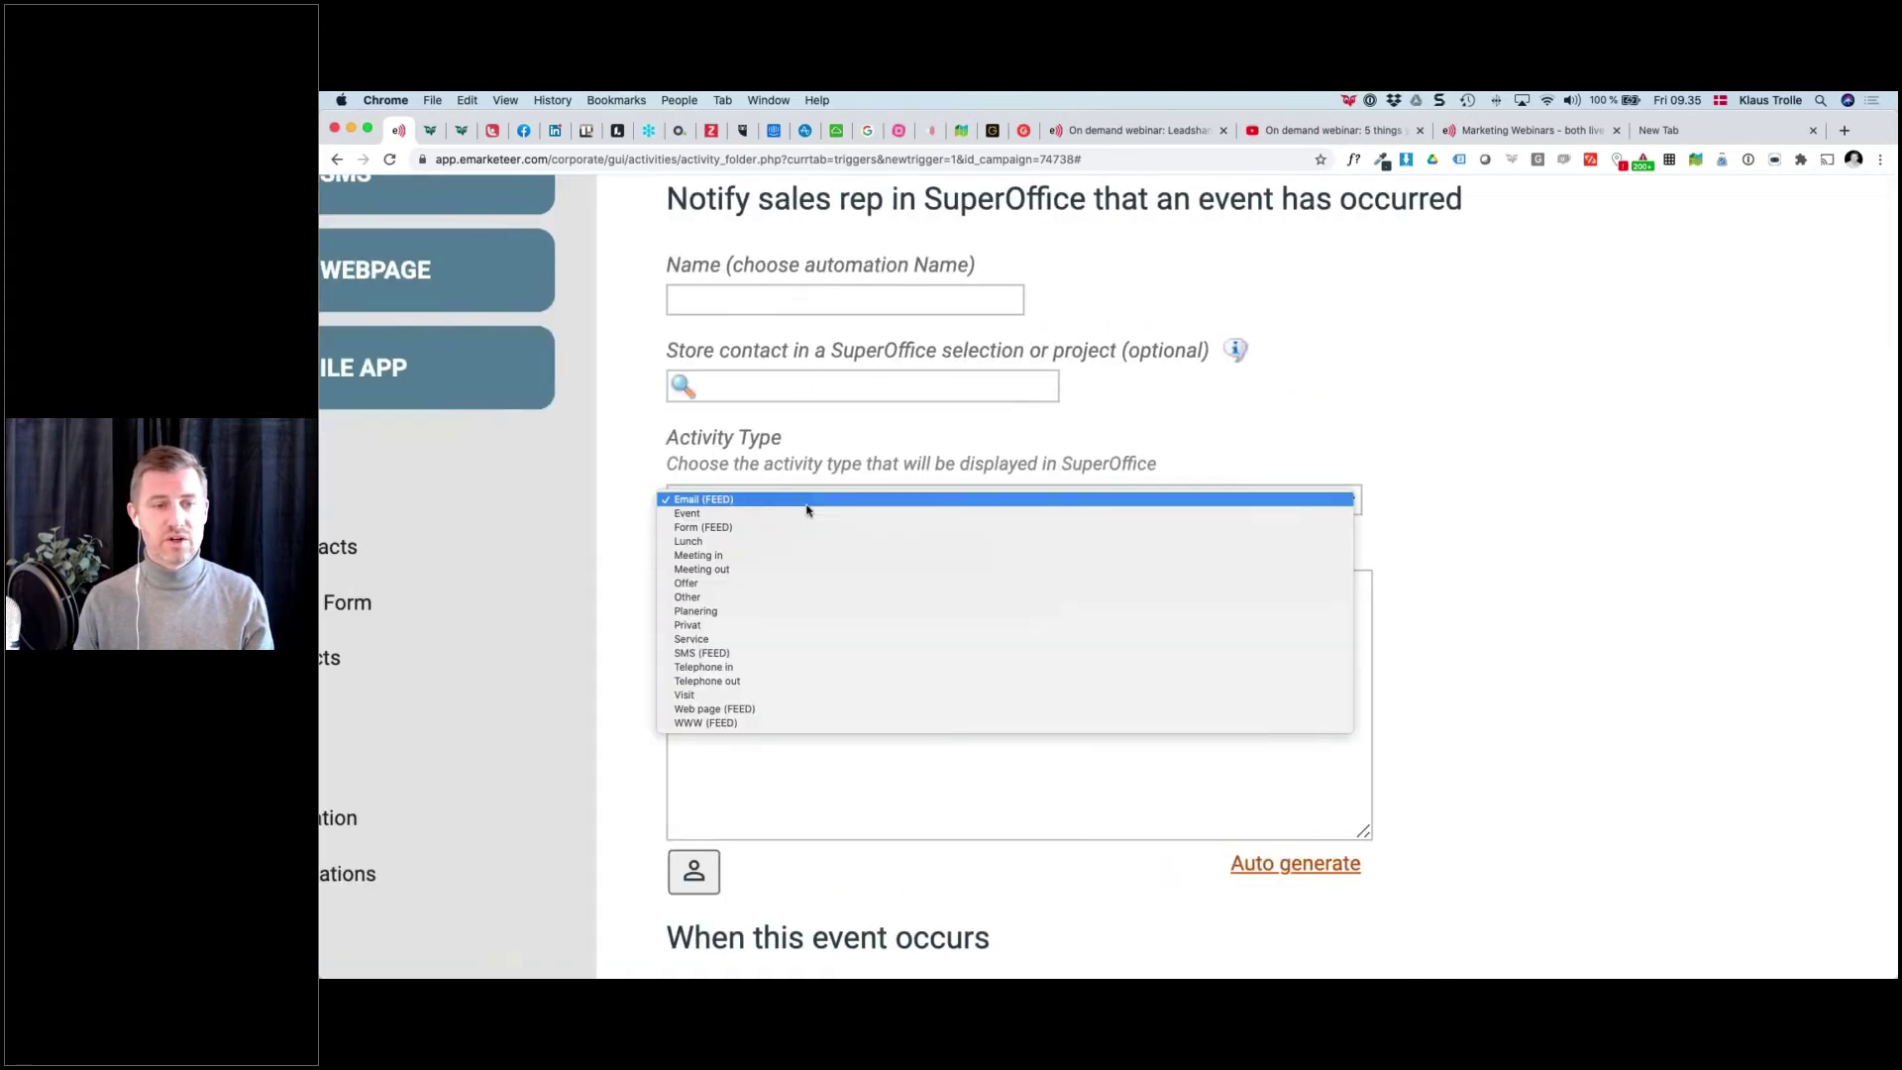
click(789, 596)
Write the notification description "We have sent meeting evaluation to" followed by the contact's first name personalization field
click(754, 599)
text(We have sent)
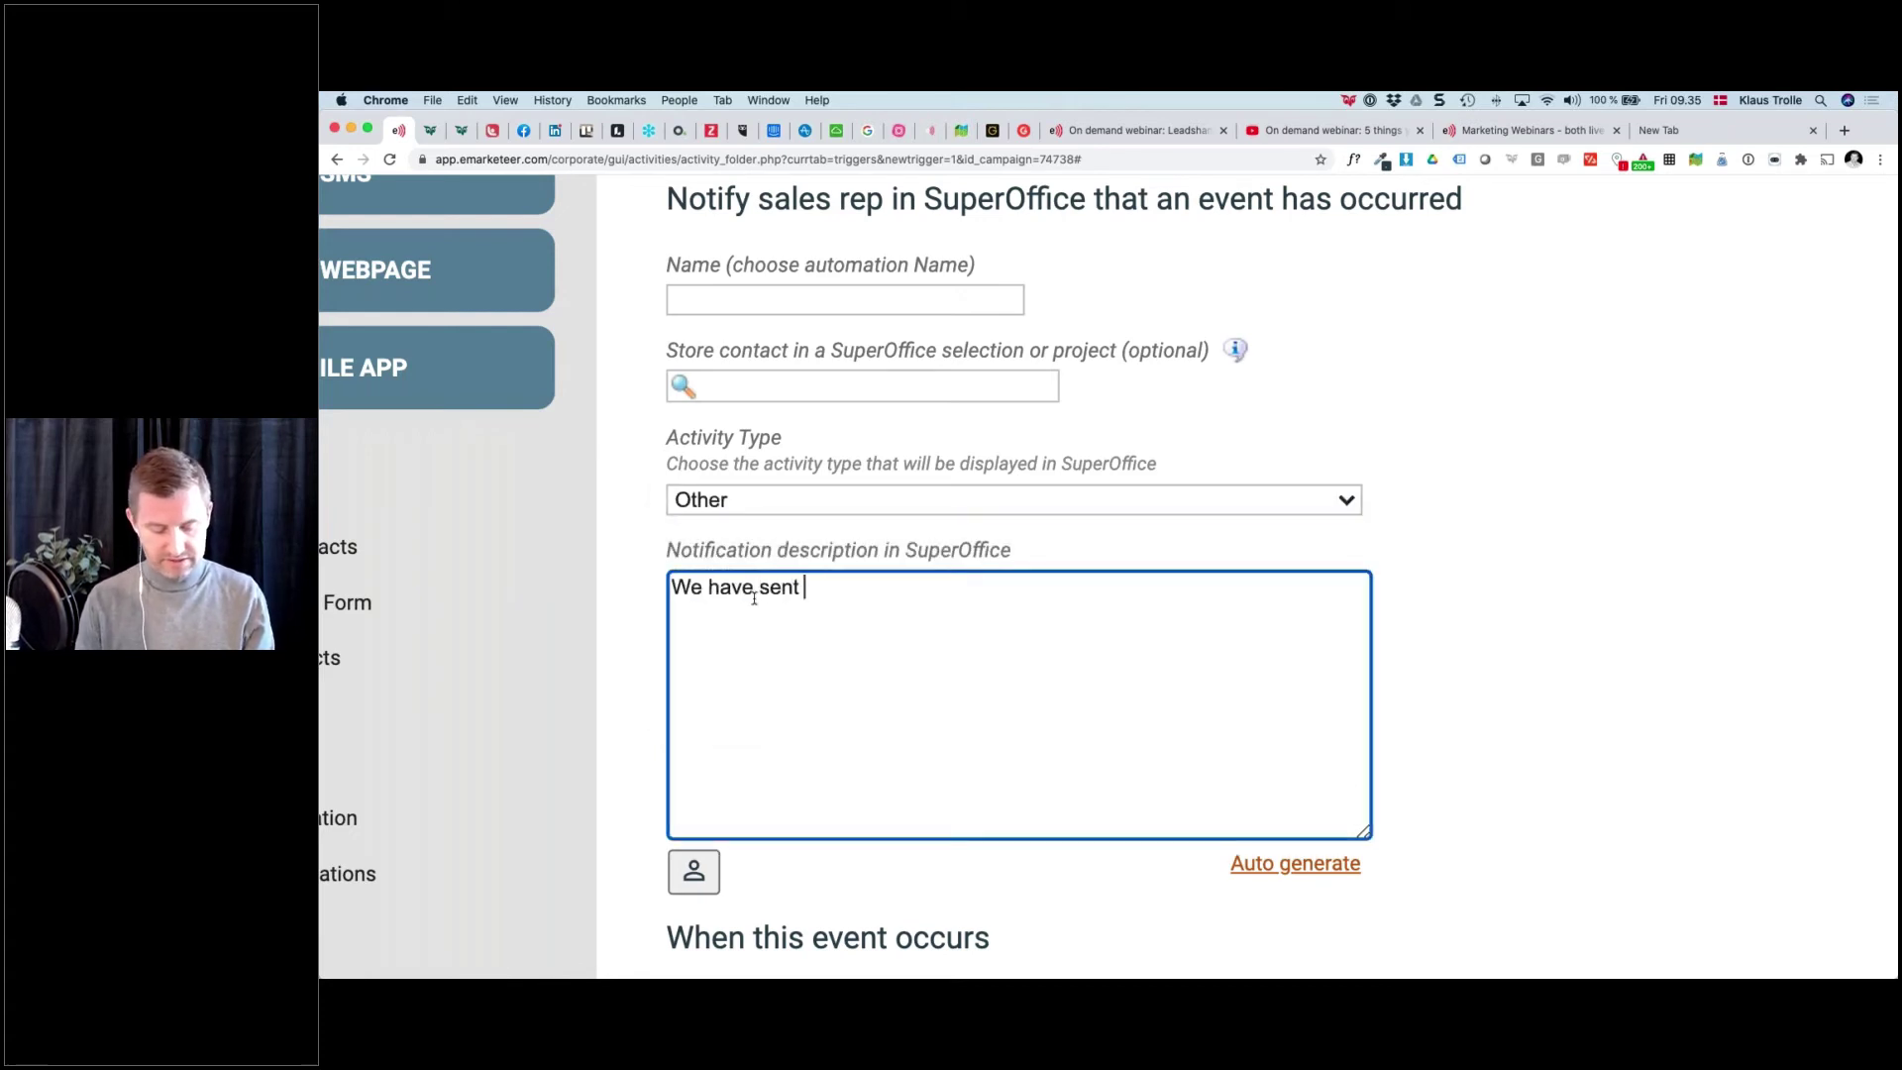
text( meeting eval)
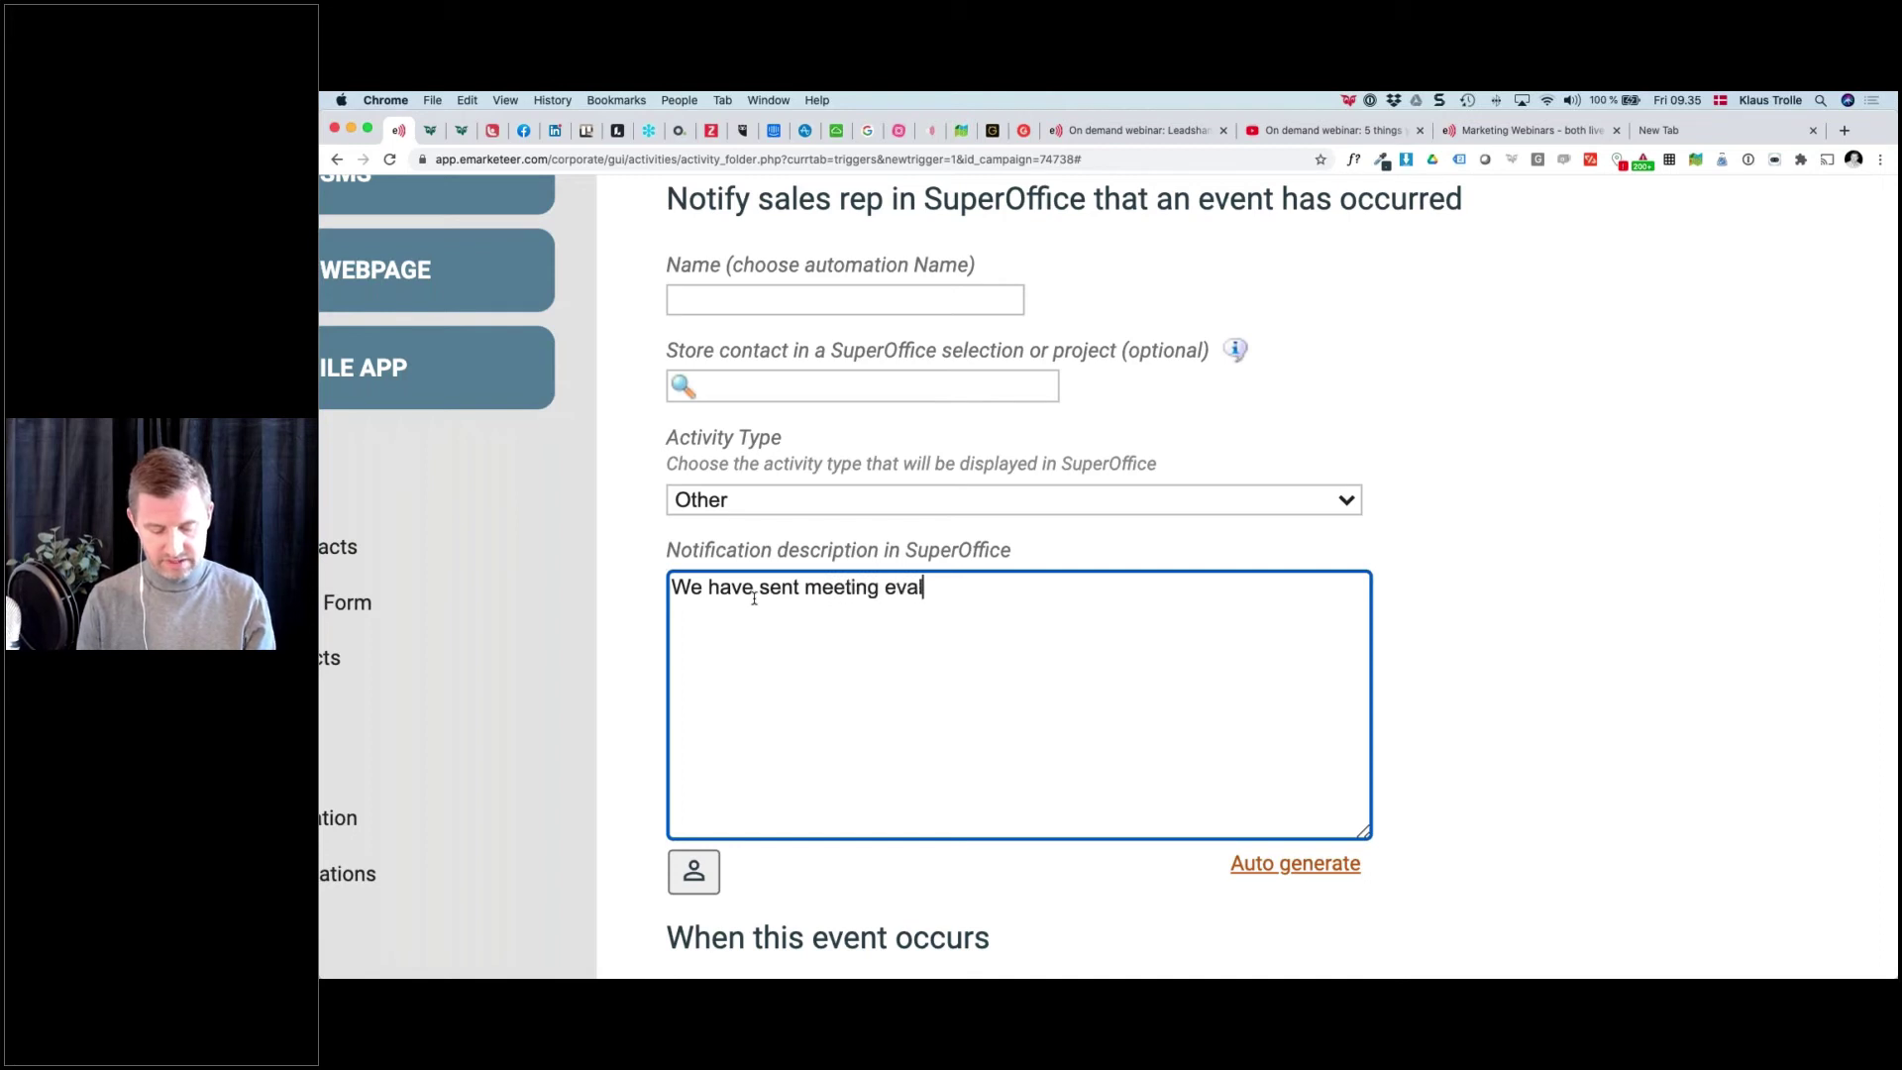
text(uation to)
click(697, 870)
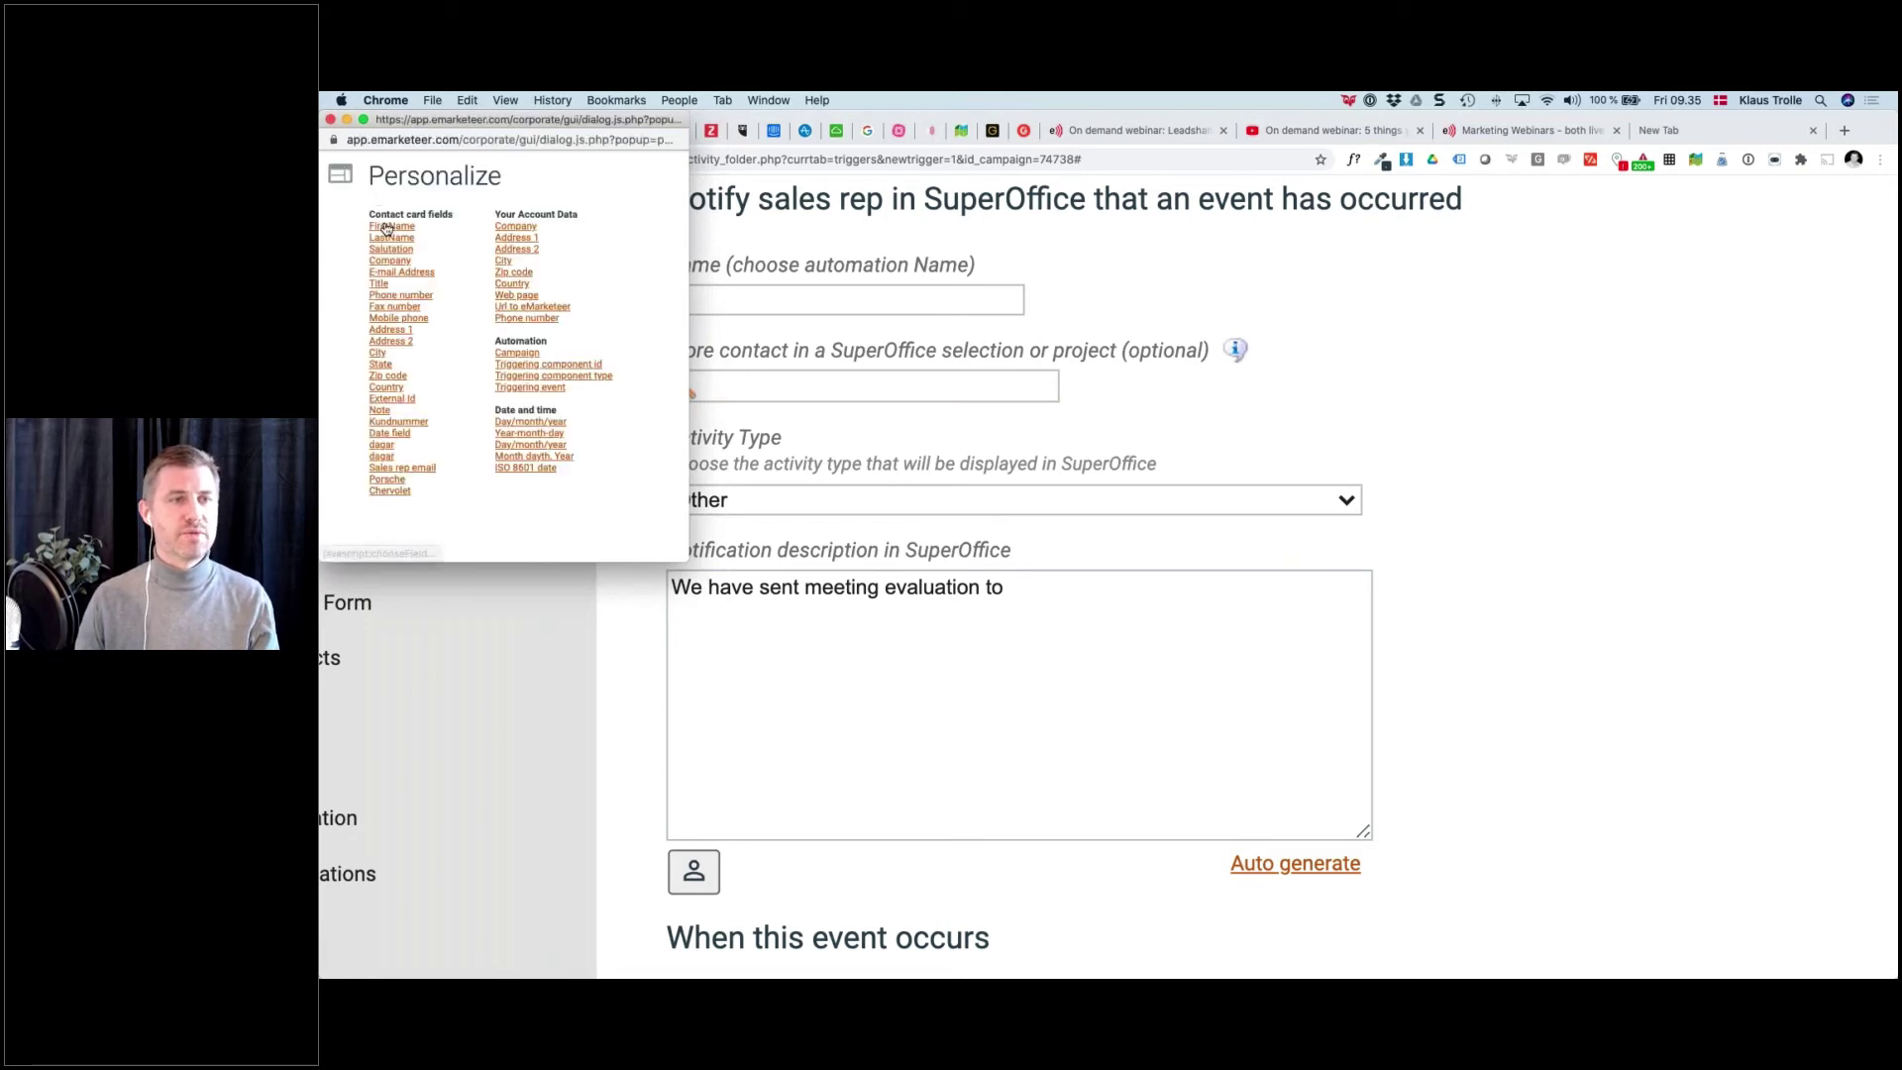
click(391, 226)
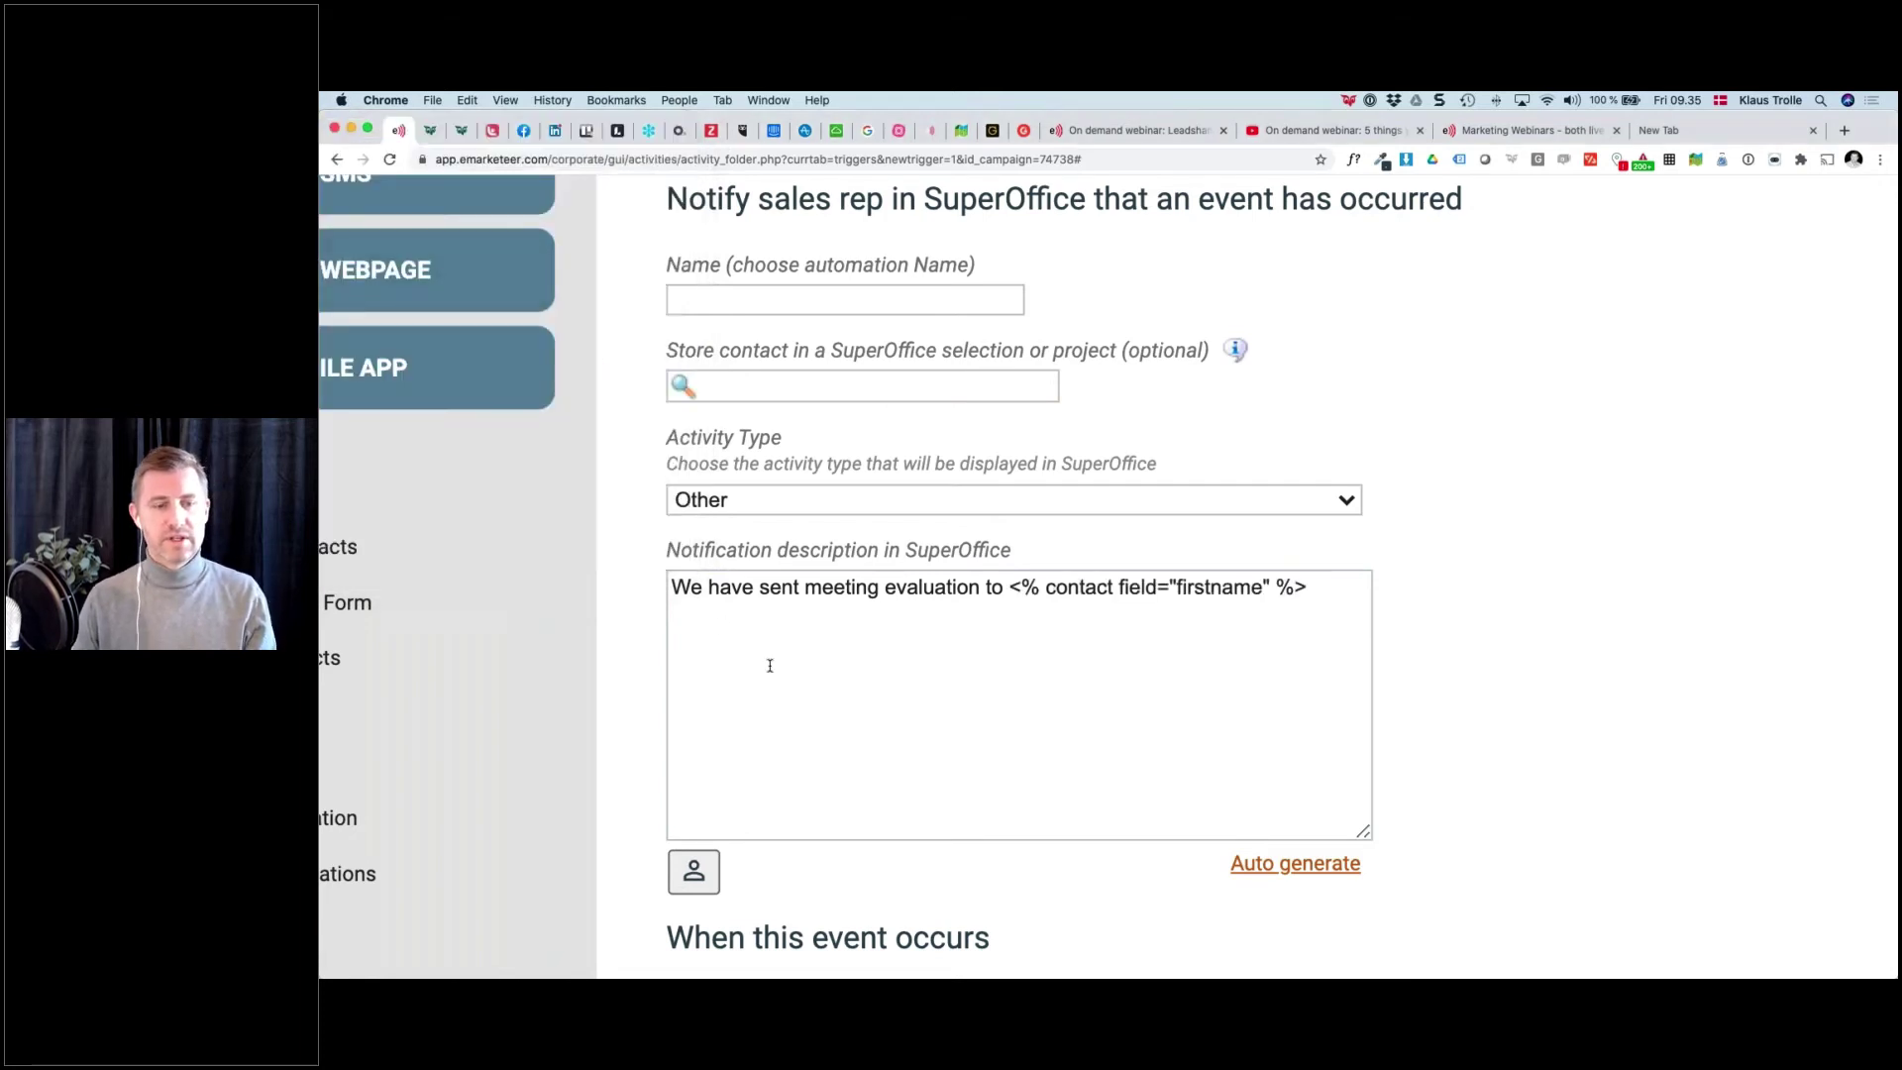
Set the automation to trigger on the Trigger form's Specific Answer event, with Choose action answered as Send meeting evaluation
scroll(768, 663, down, 5)
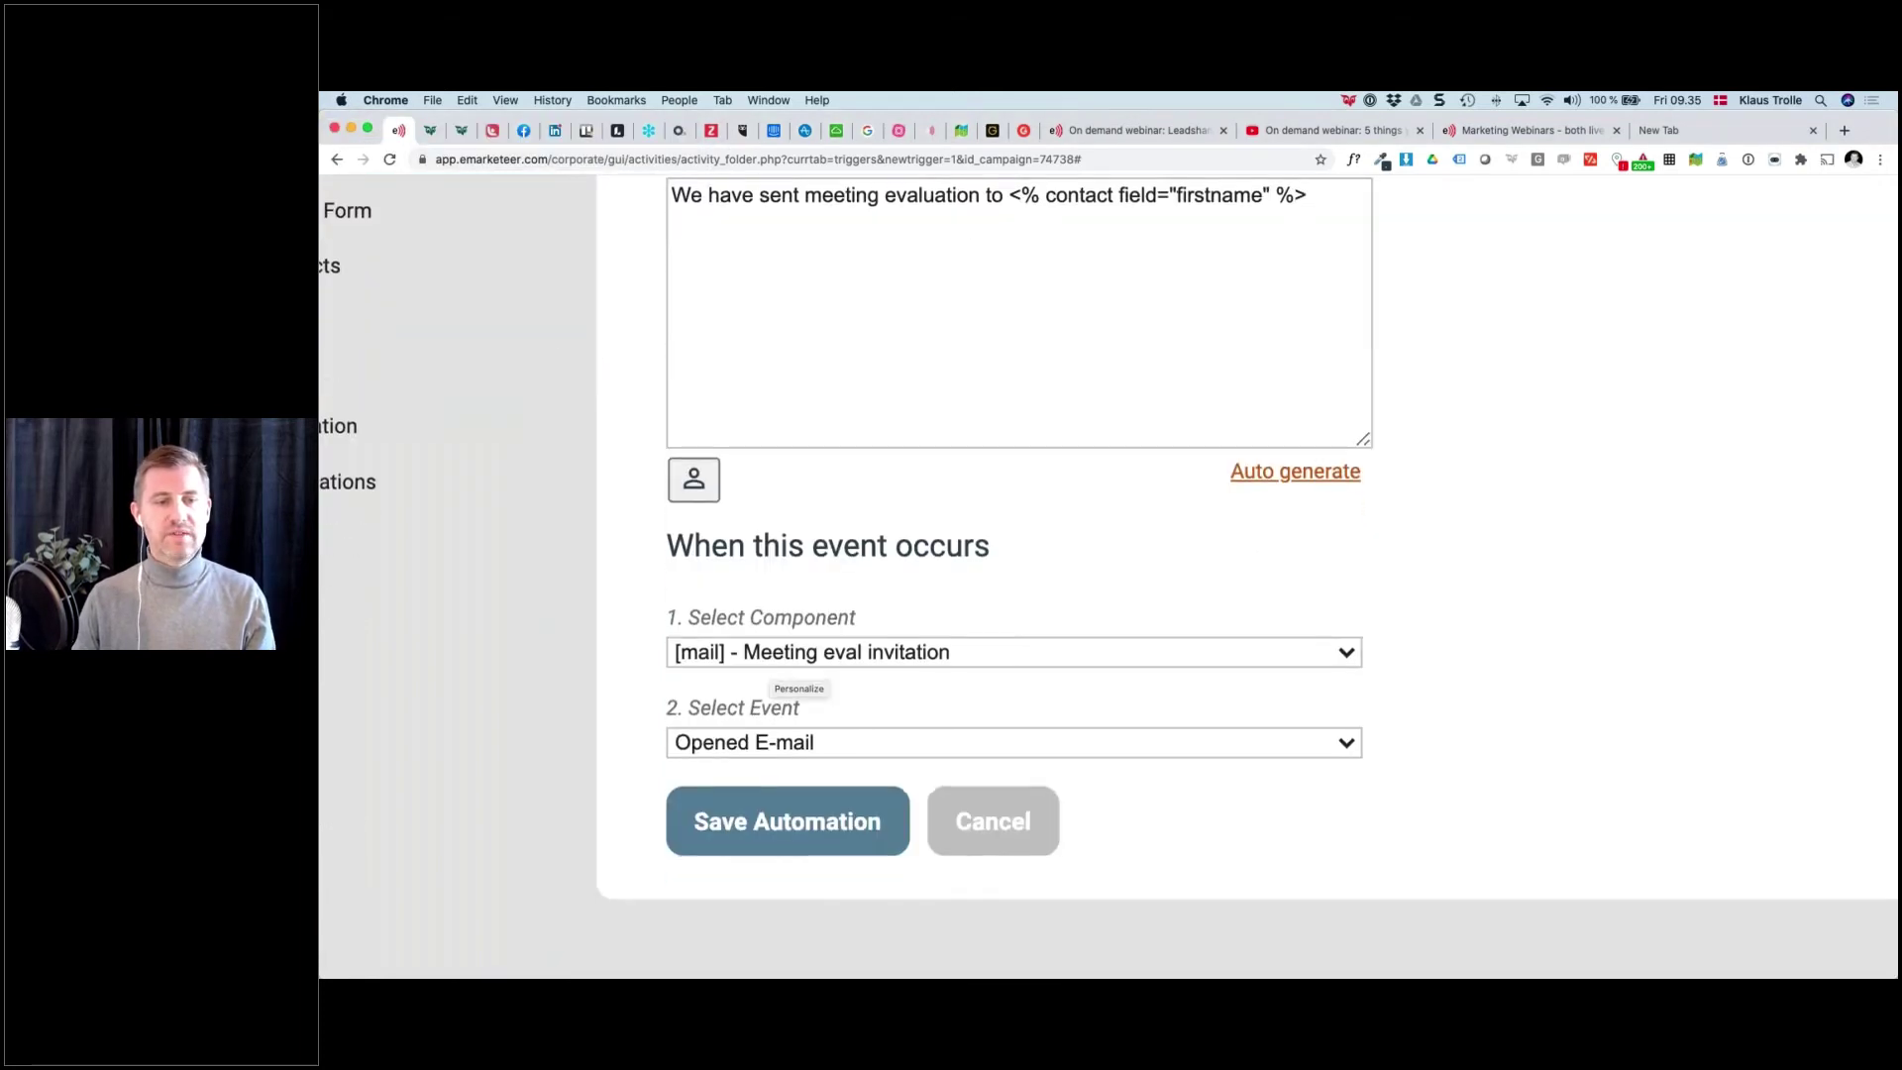
click(843, 663)
click(783, 710)
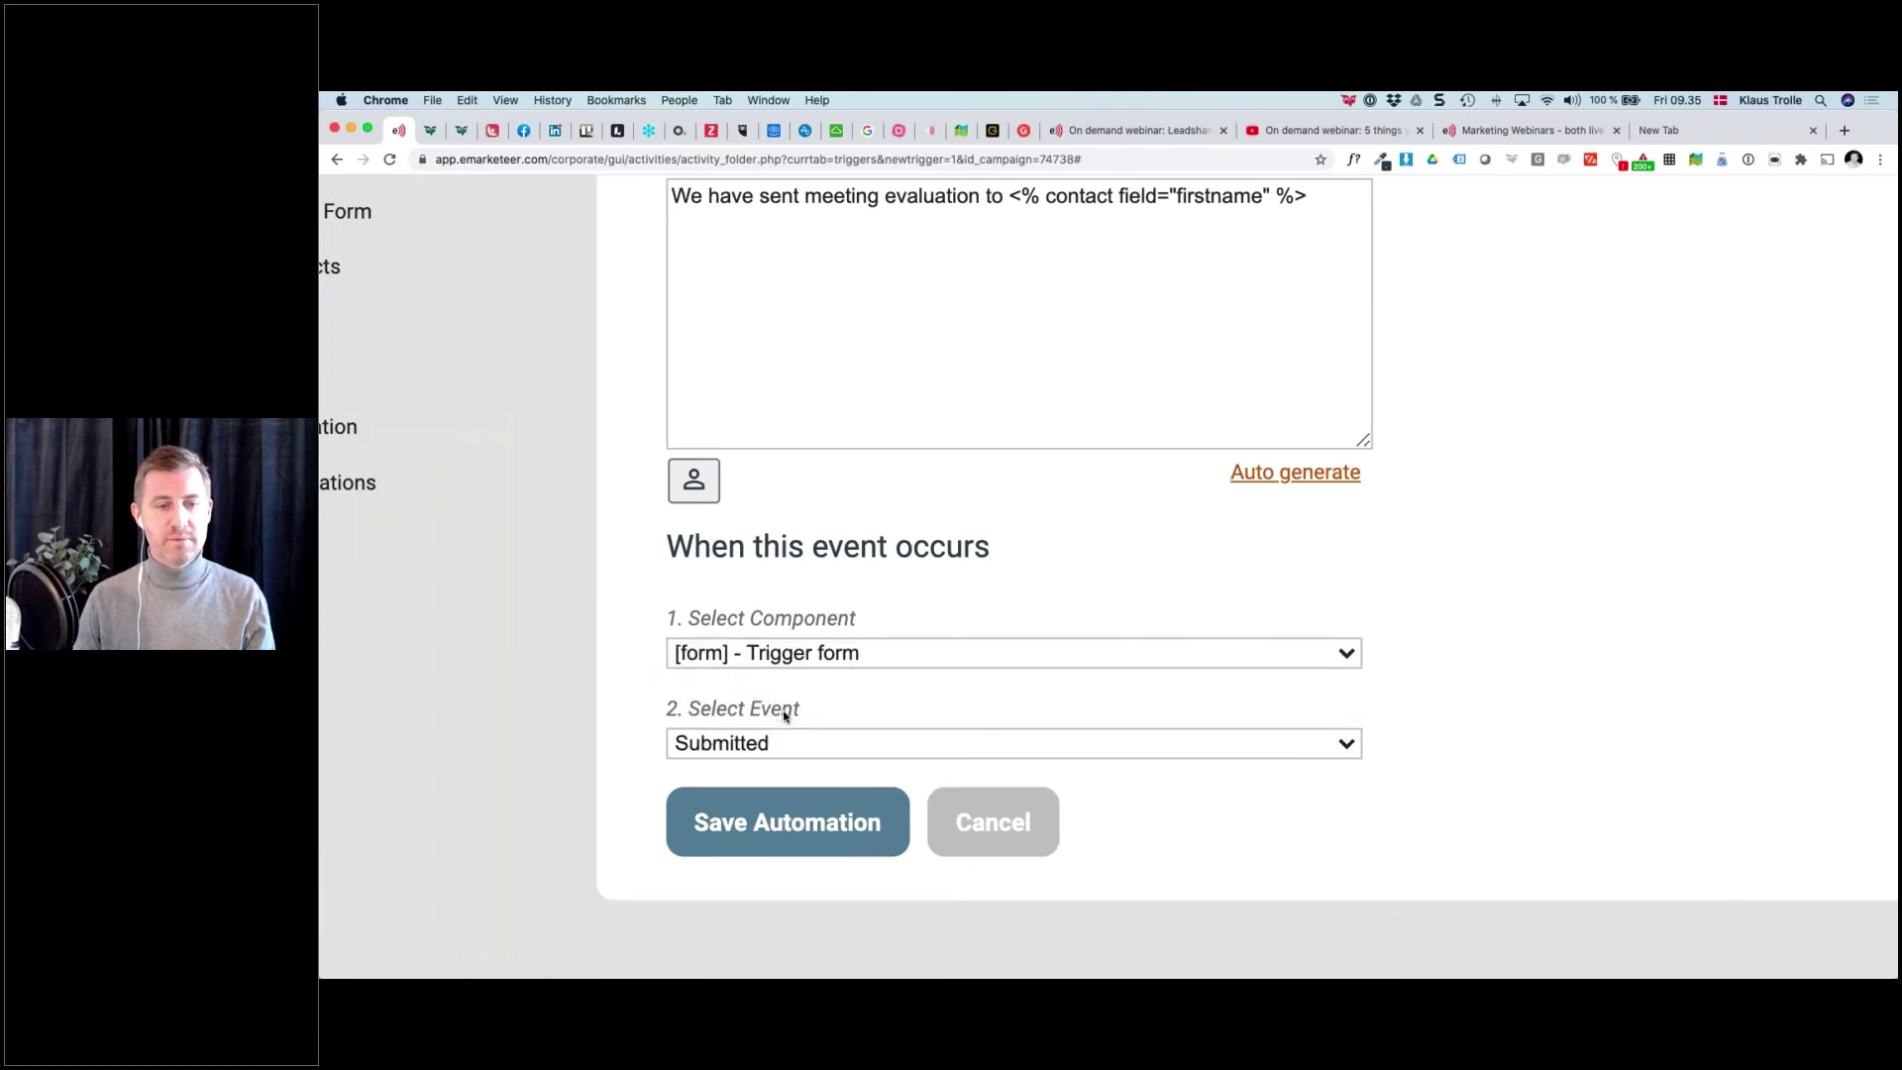
click(798, 743)
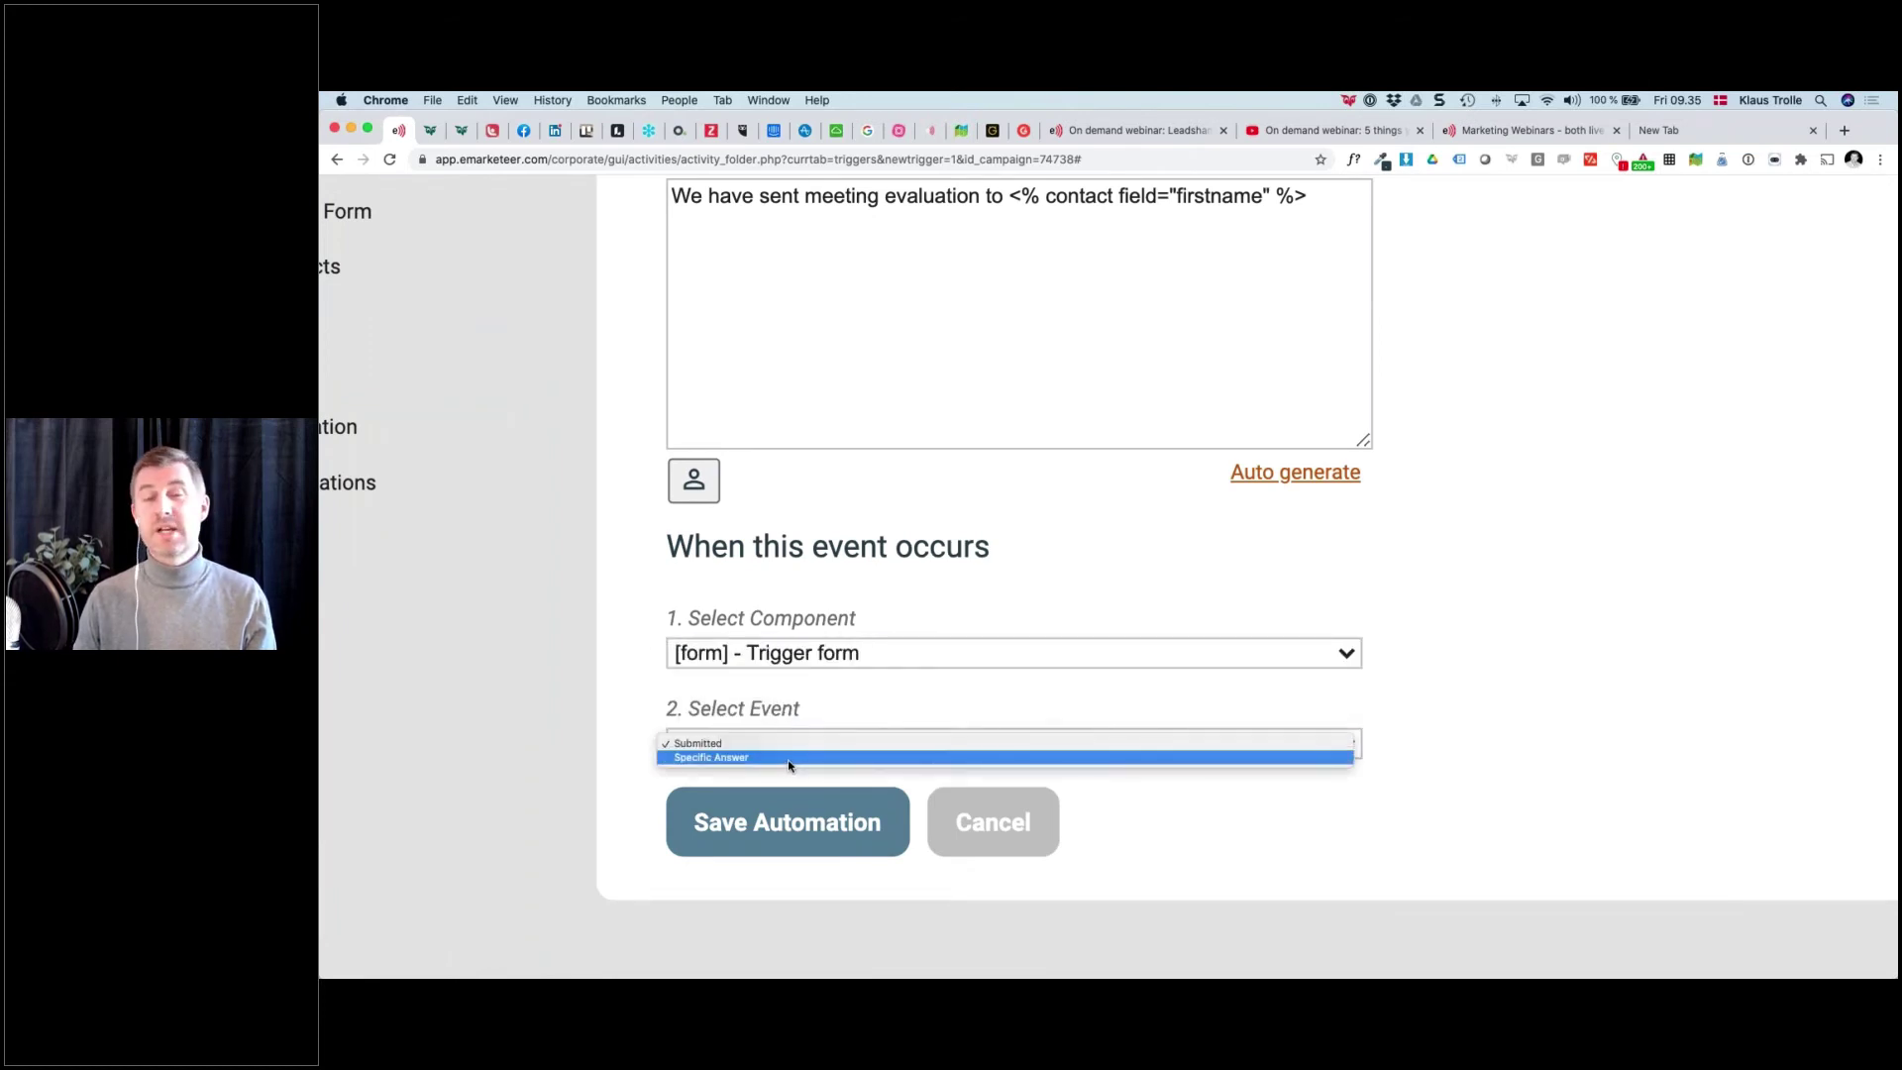
click(790, 758)
scroll(832, 733, down, 2)
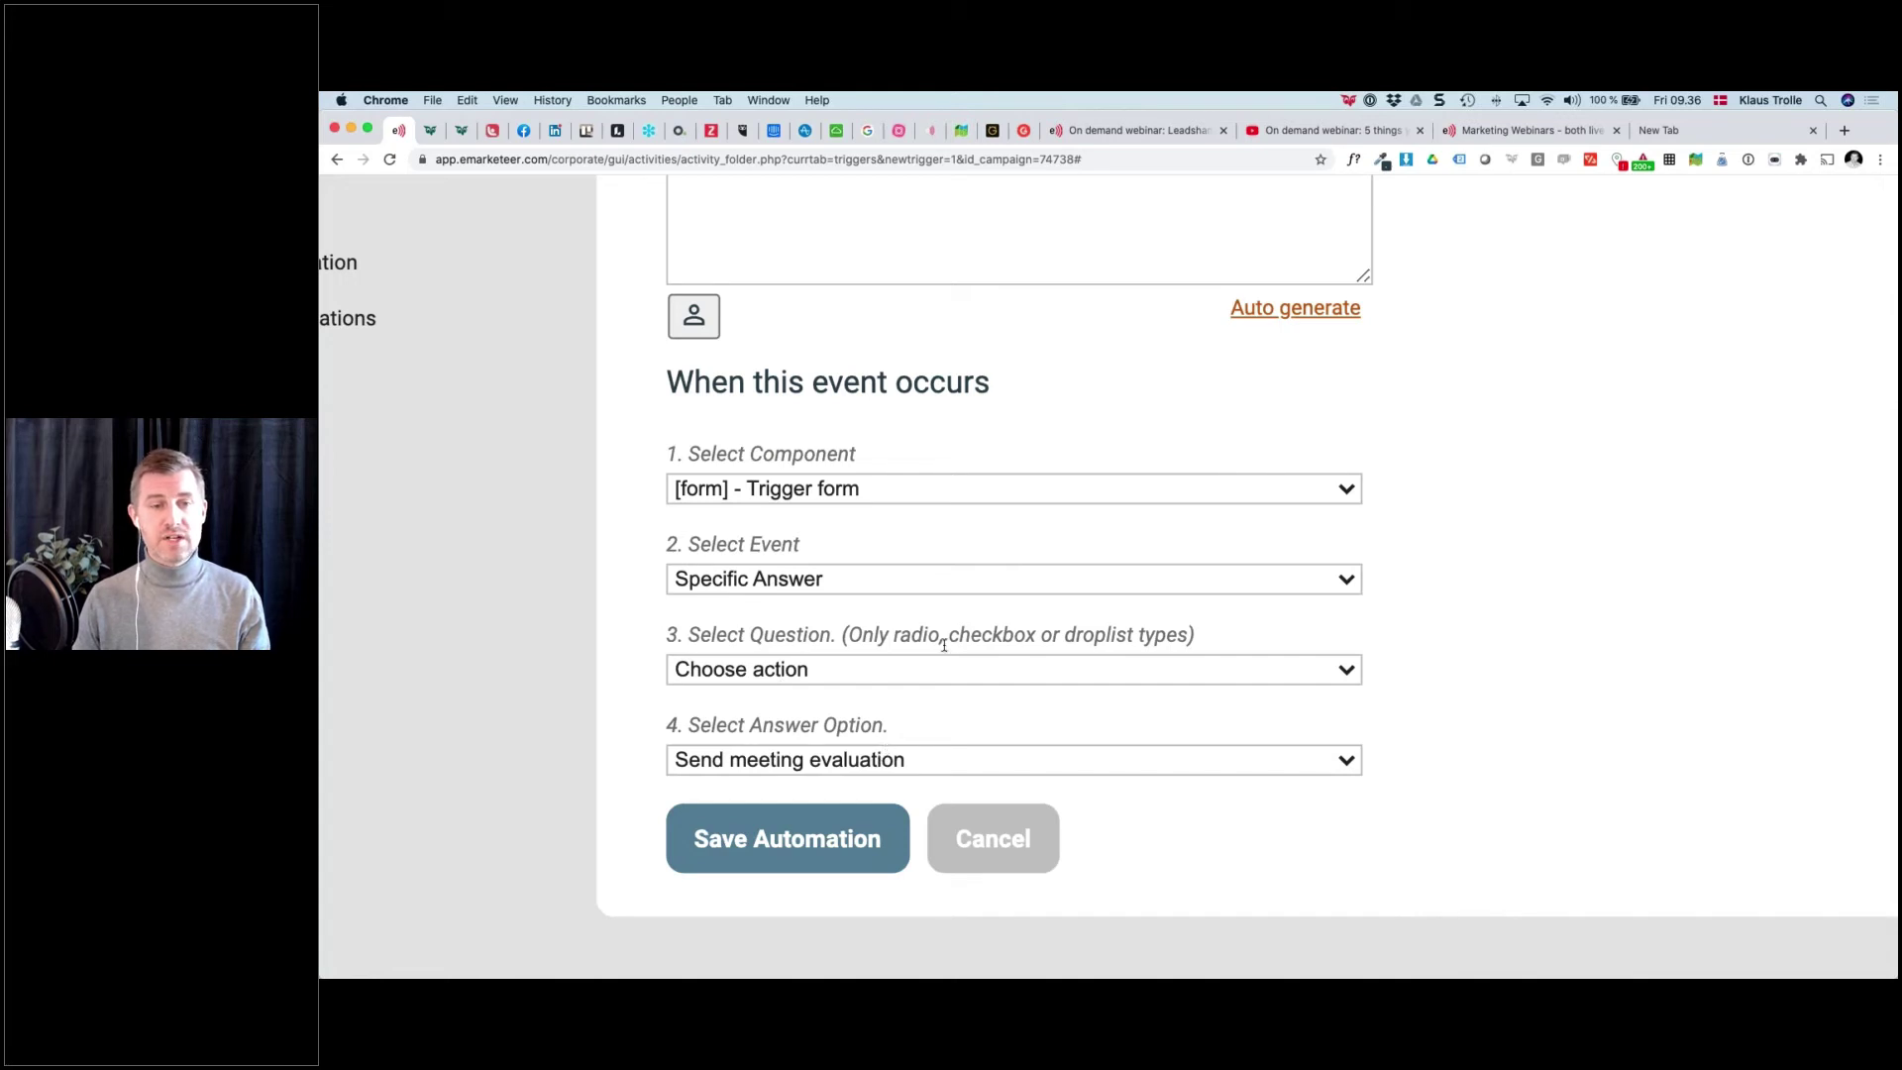
Review the automation's settings and return to the campaign's components without saving it
ctrl+scroll(939, 644, down, 5)
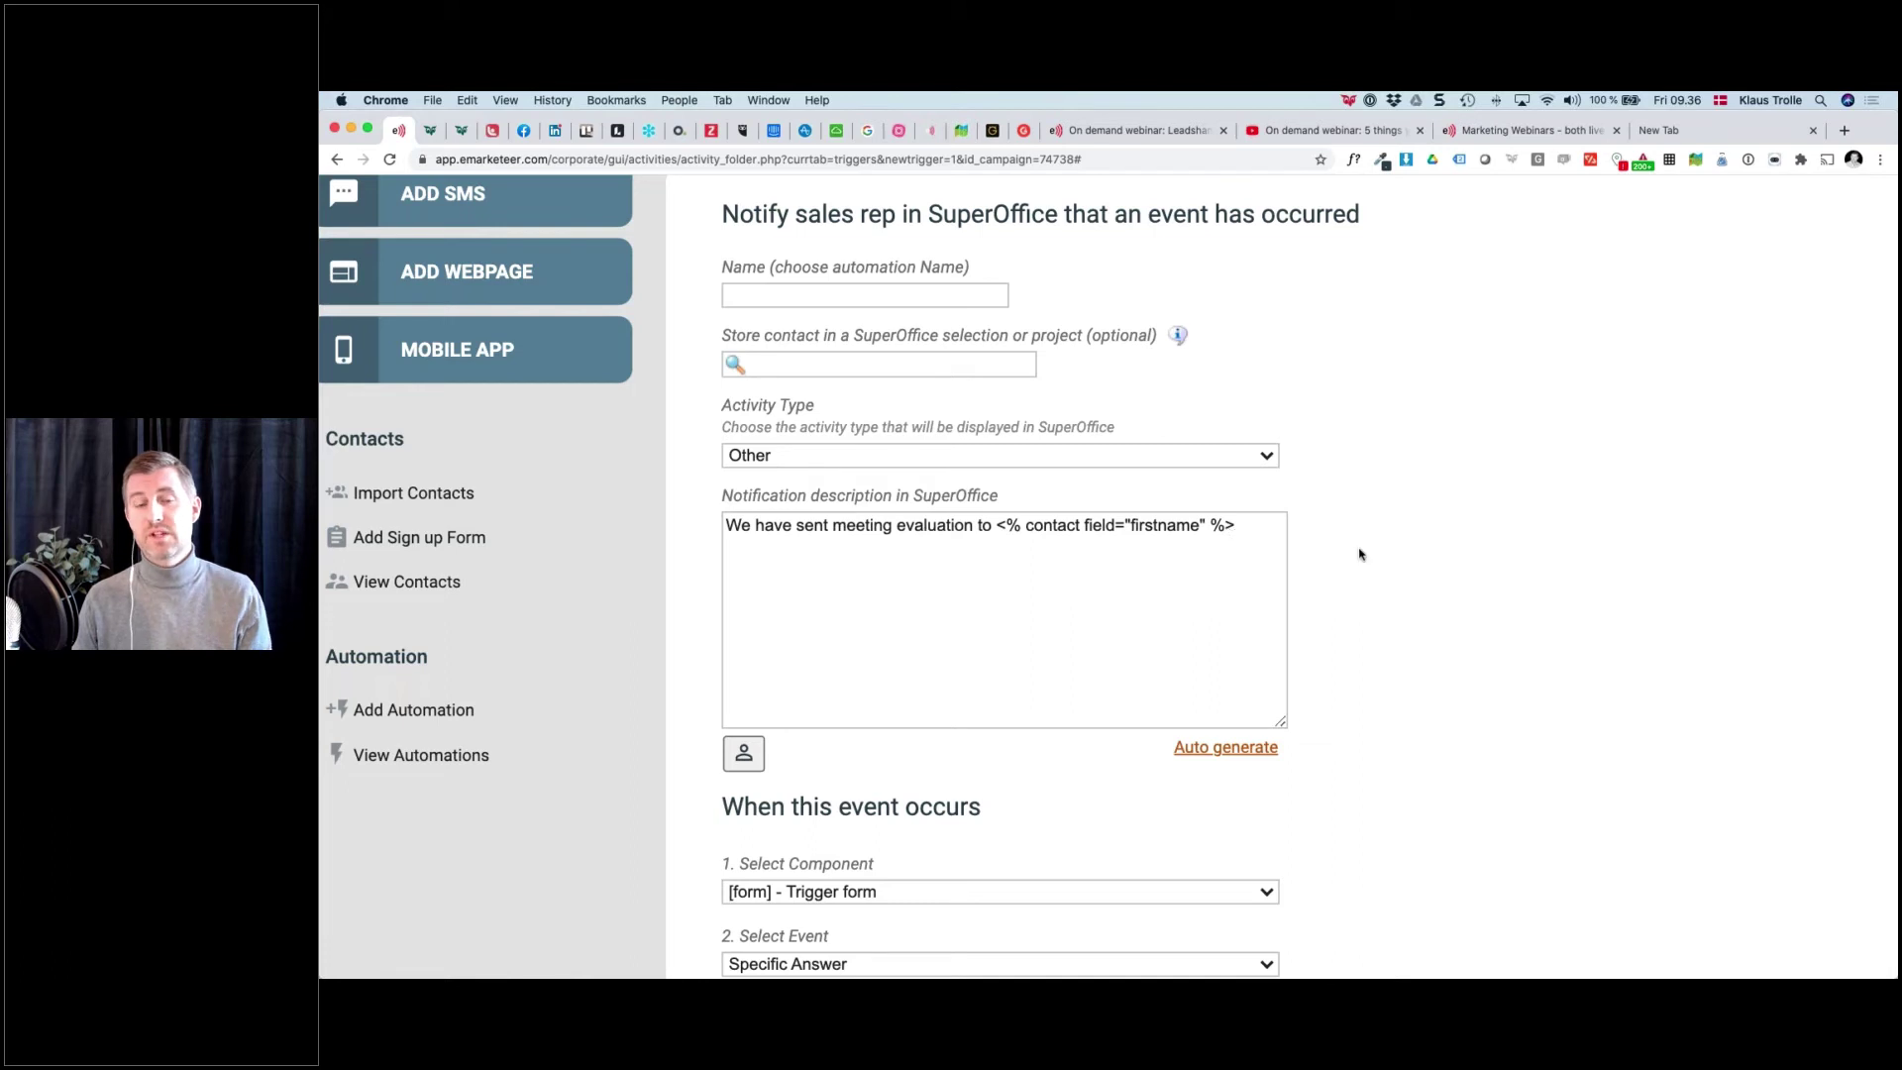
key(super+minus)
key(super+minus)
key(super+minus)
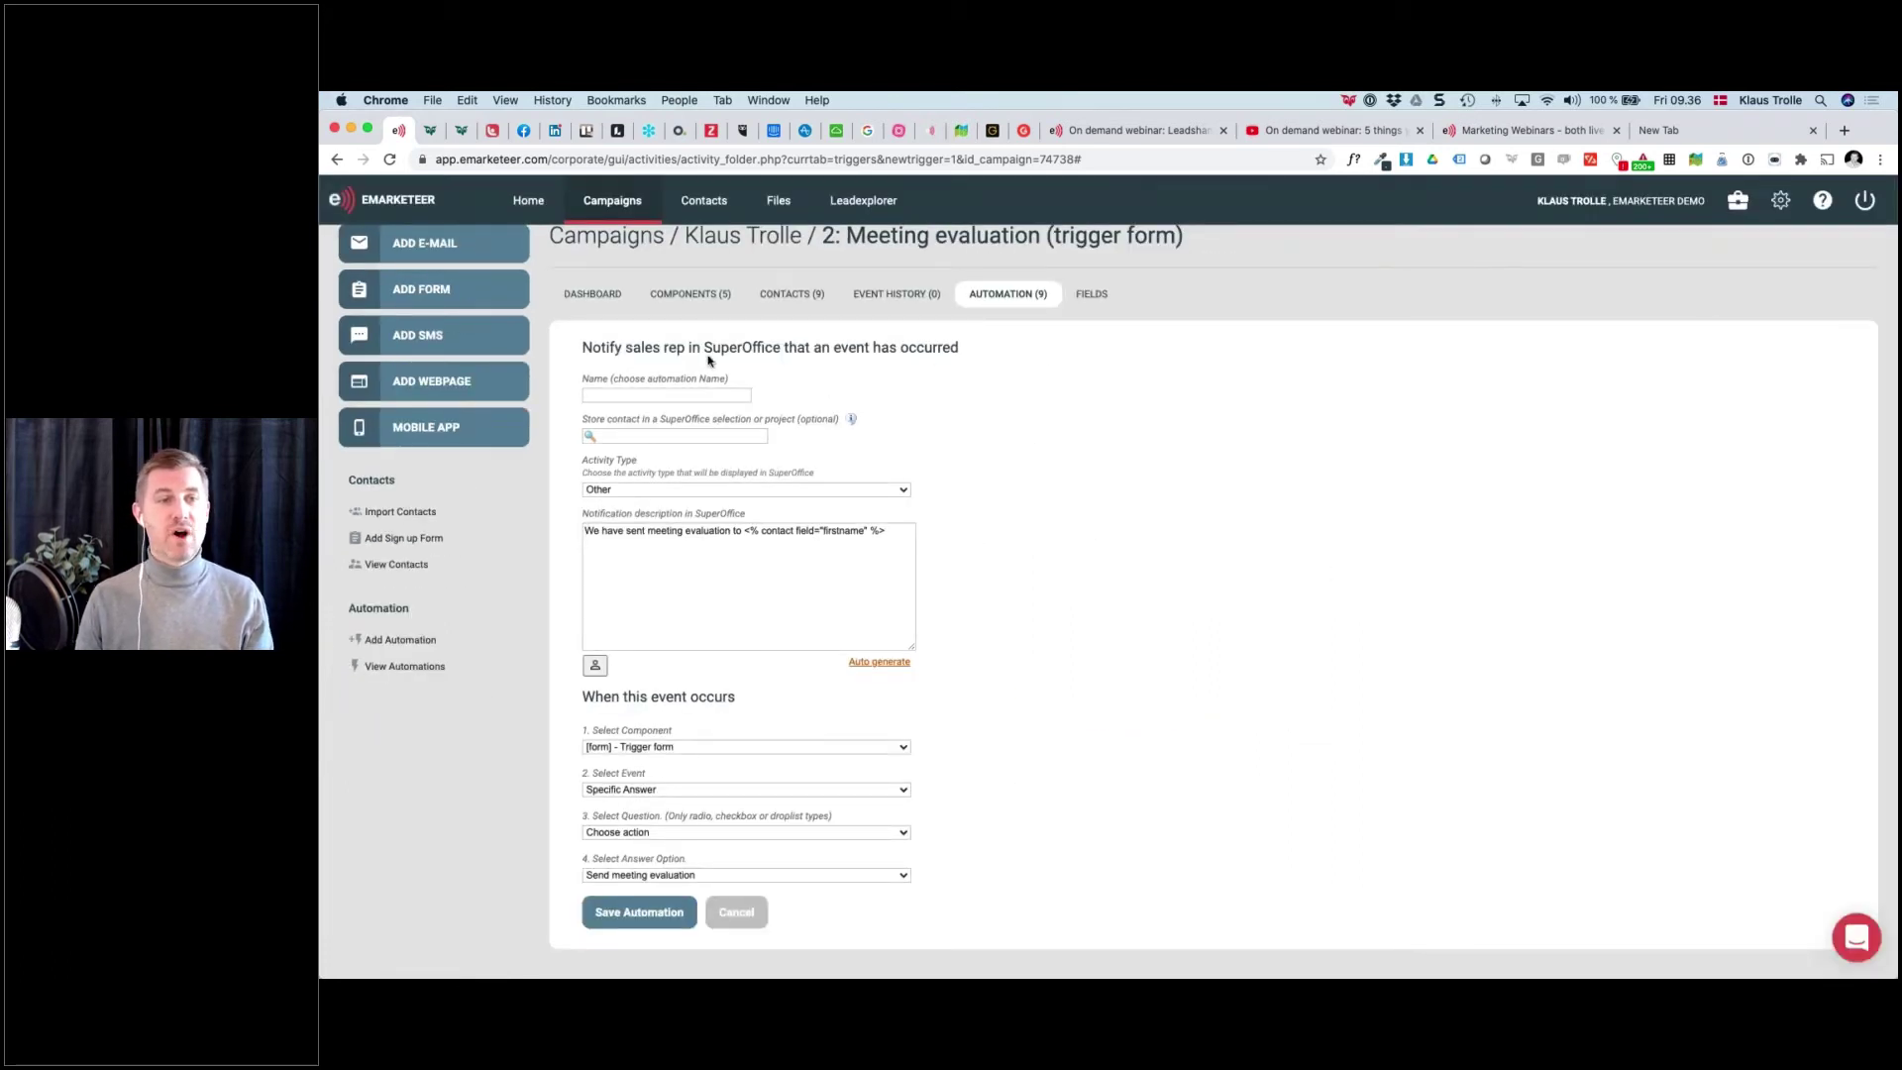
scroll(1177, 479, up, 1)
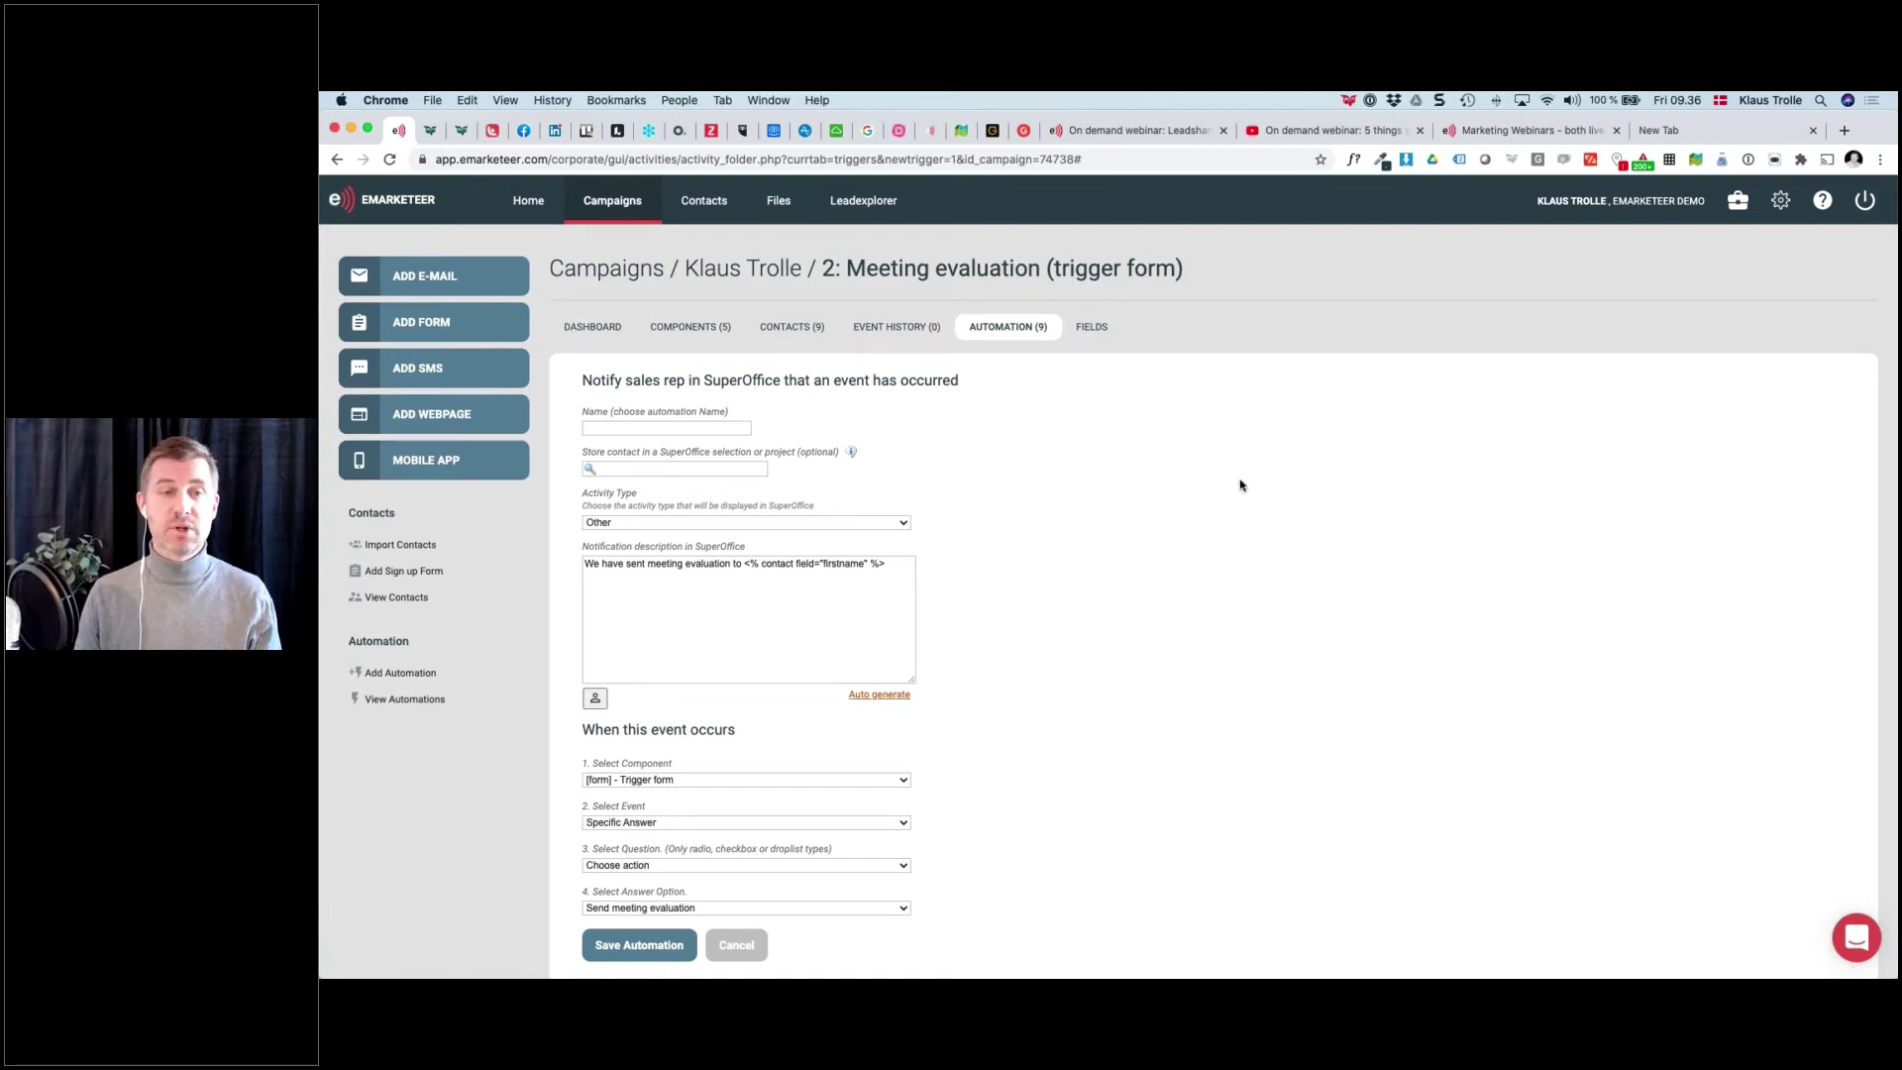
click(709, 335)
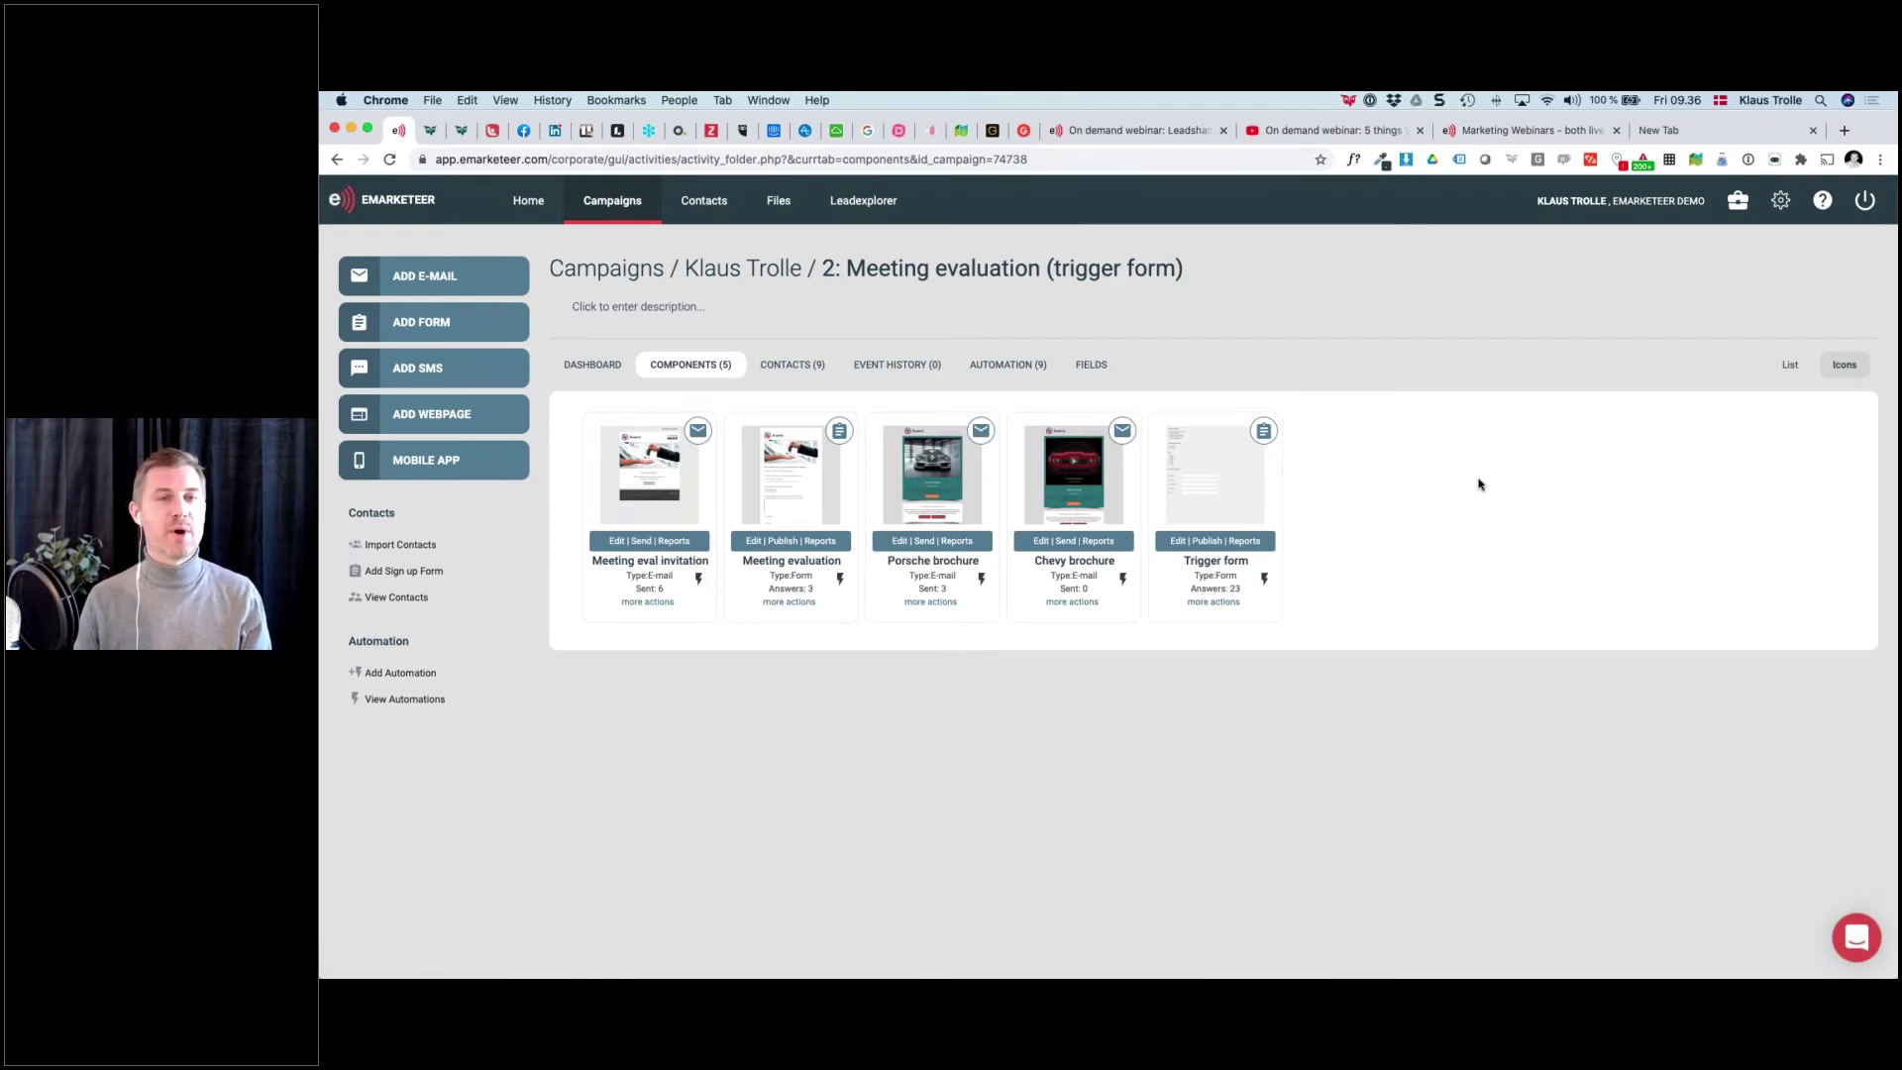
key(super+Tab)
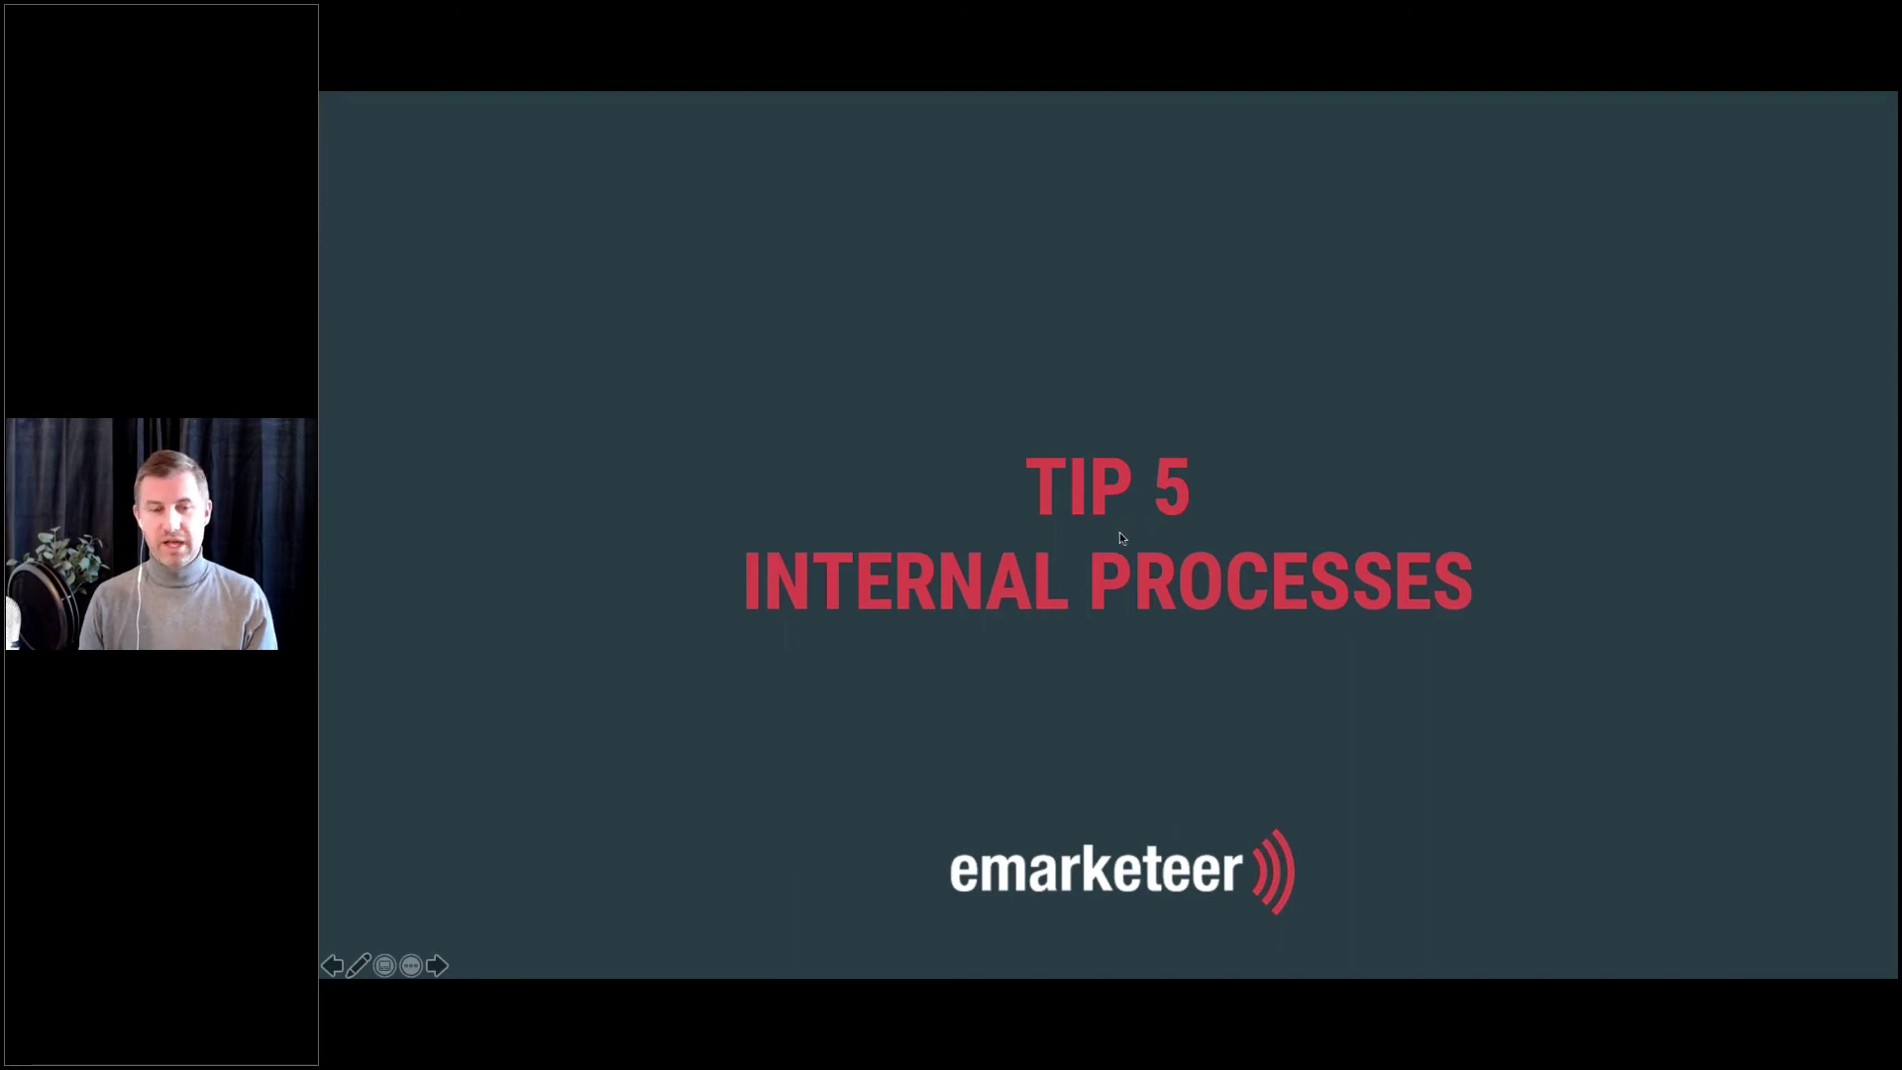
key(super+Tab)
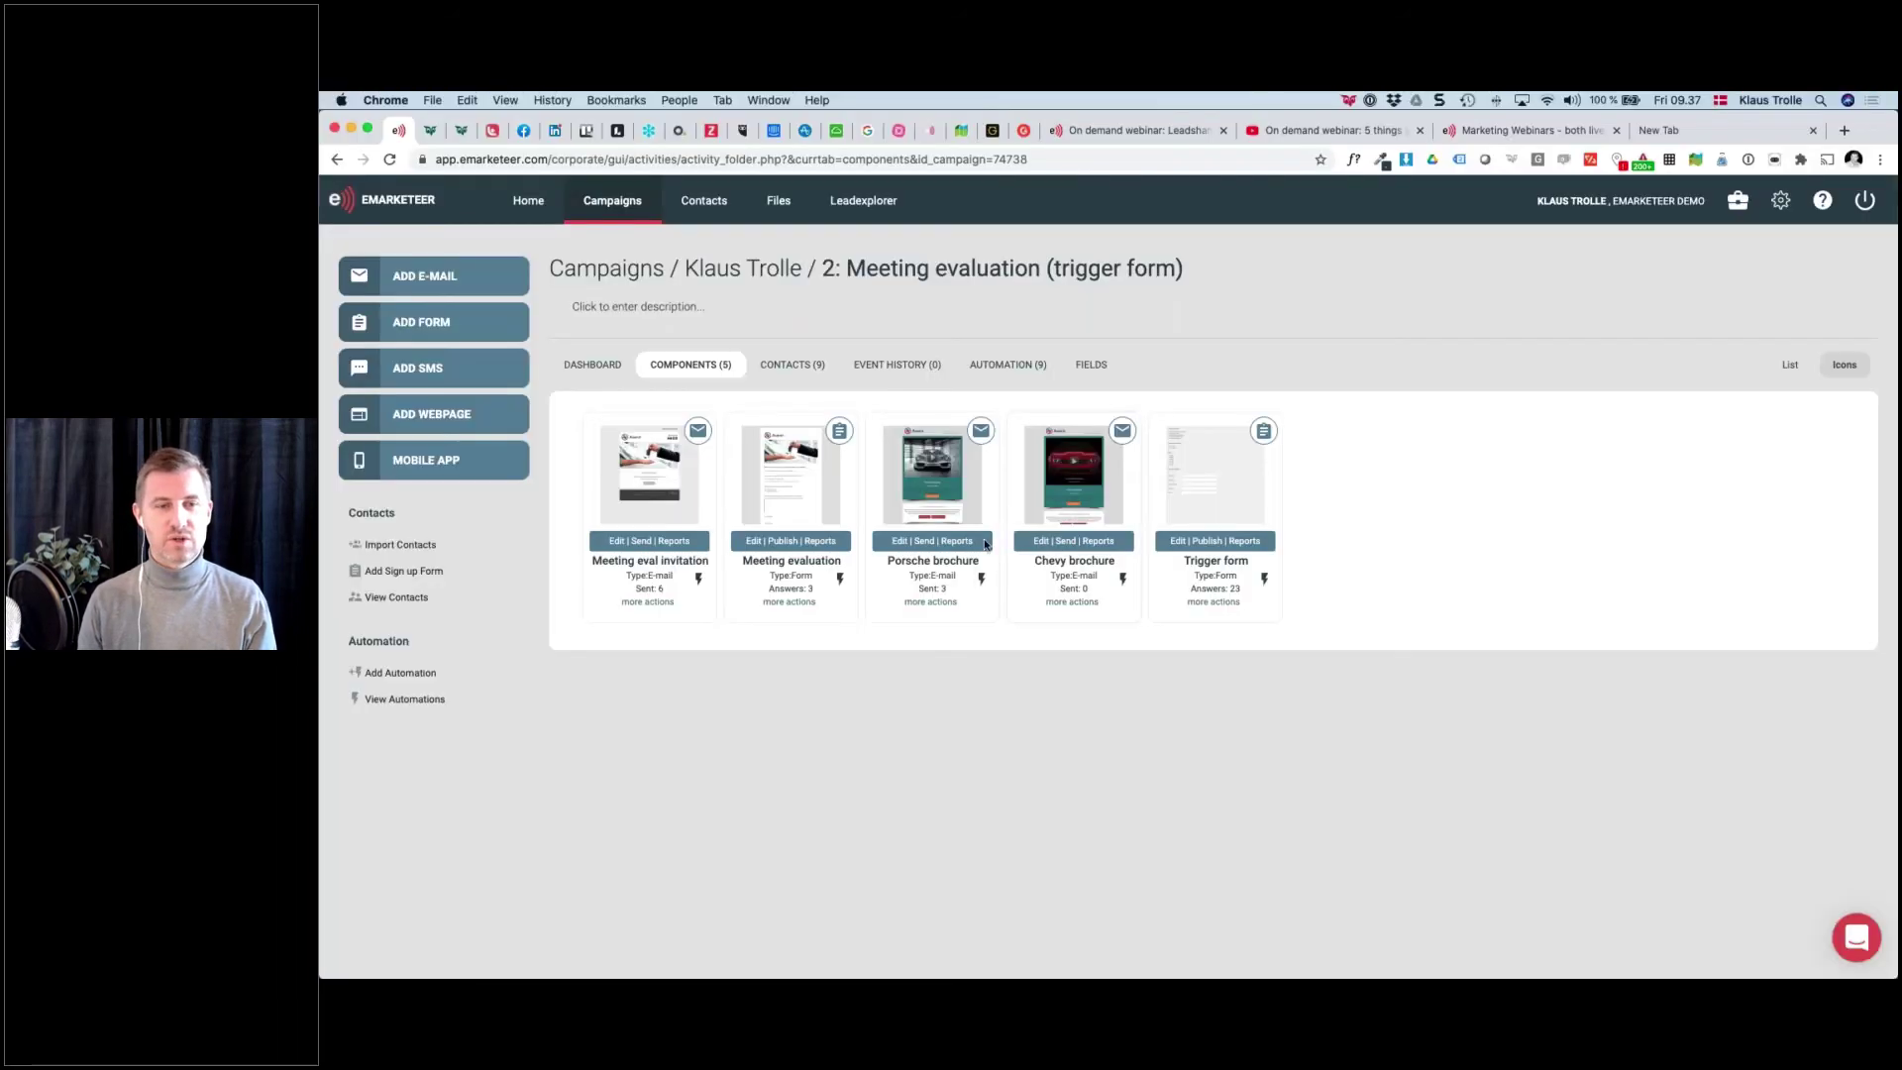
Switch to SuperOffice and select another contact of the eMarketeer / Follow-Up Systems AB company to load their details into the eM Marketing Process form
key(ctrl+Tab)
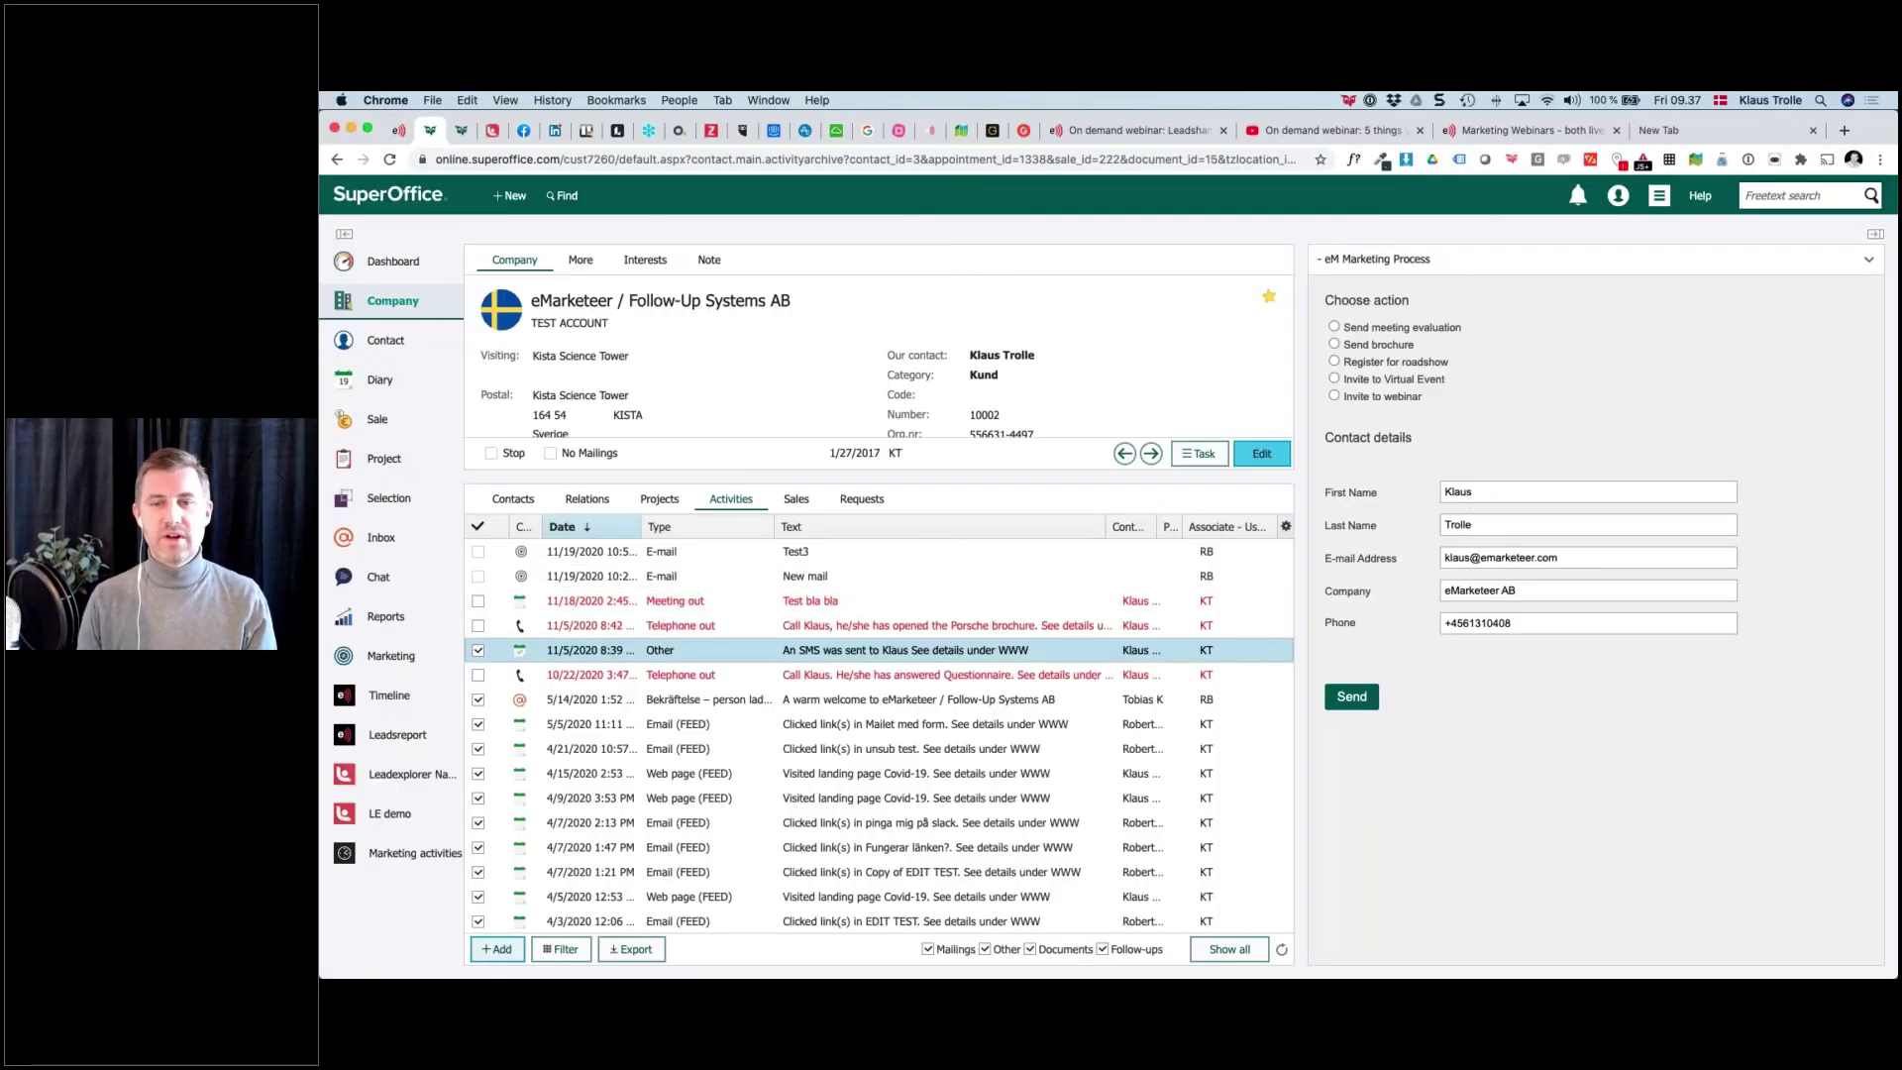
click(513, 498)
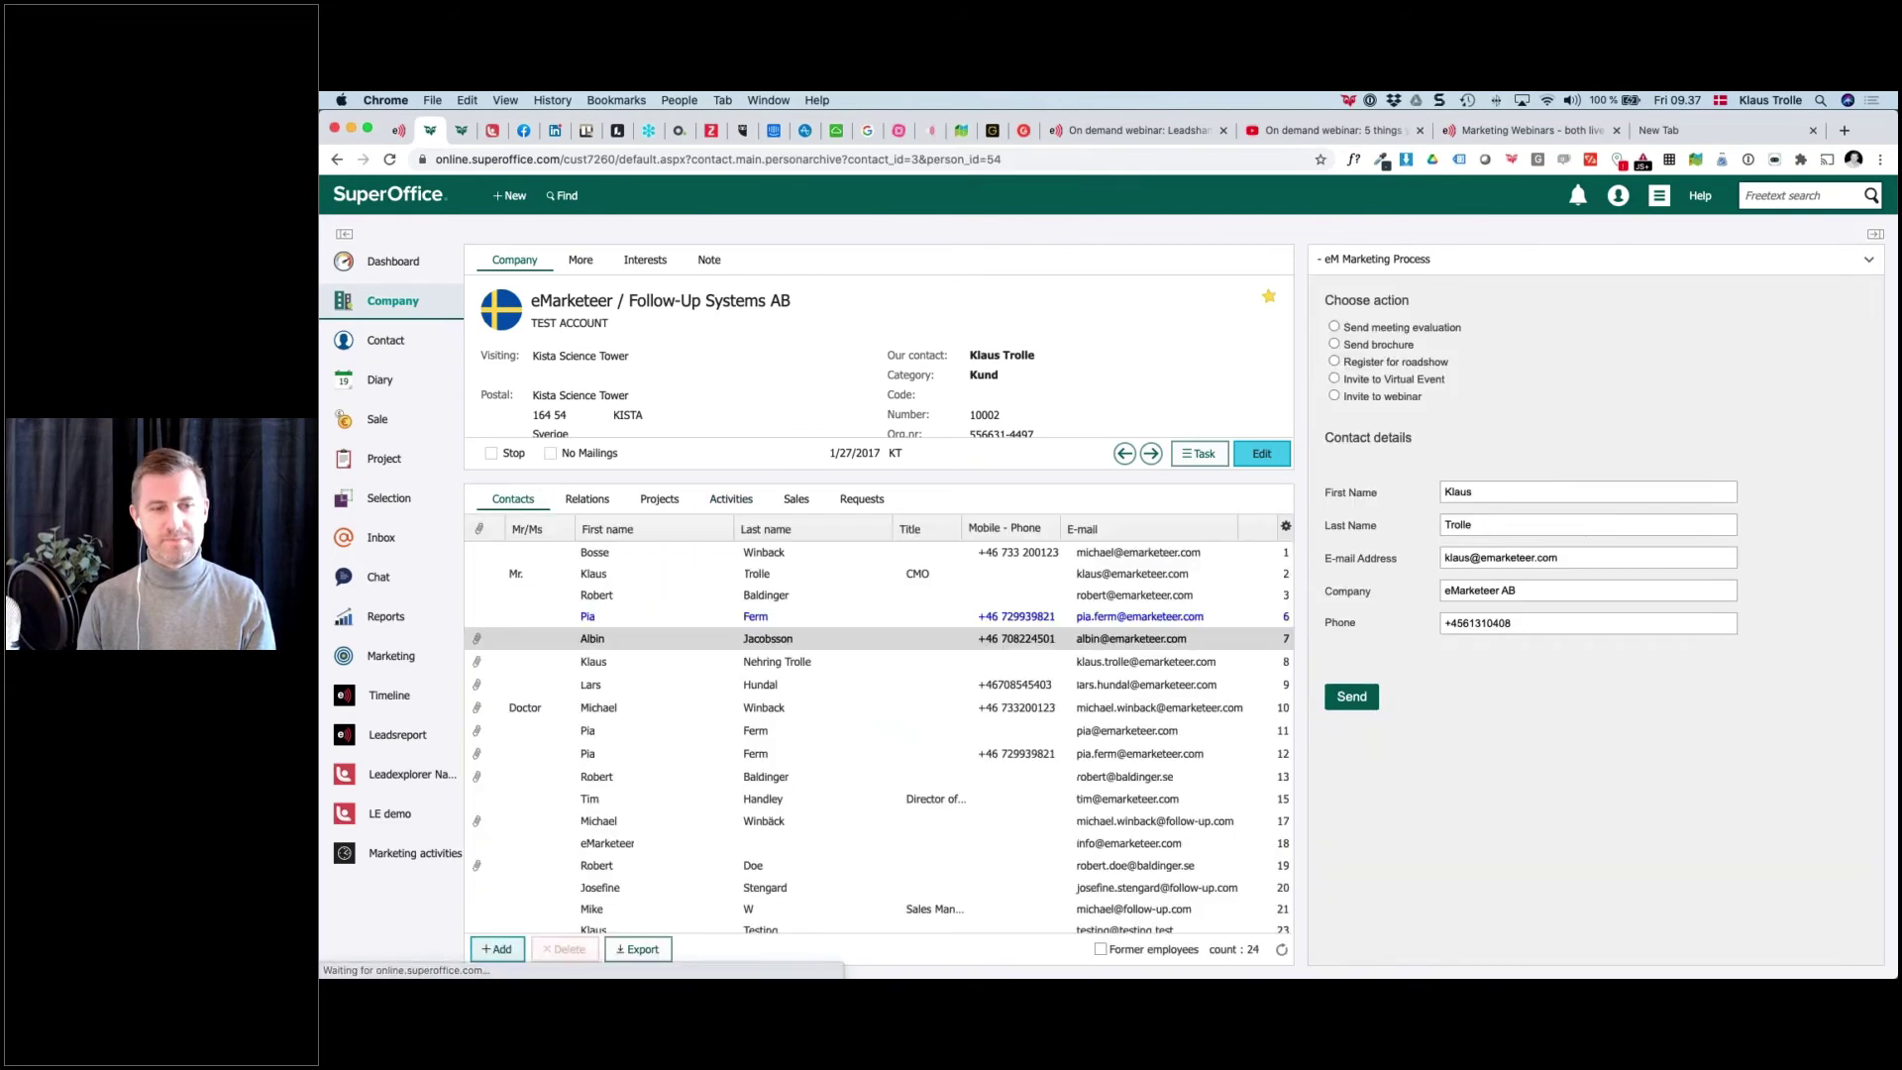
click(681, 625)
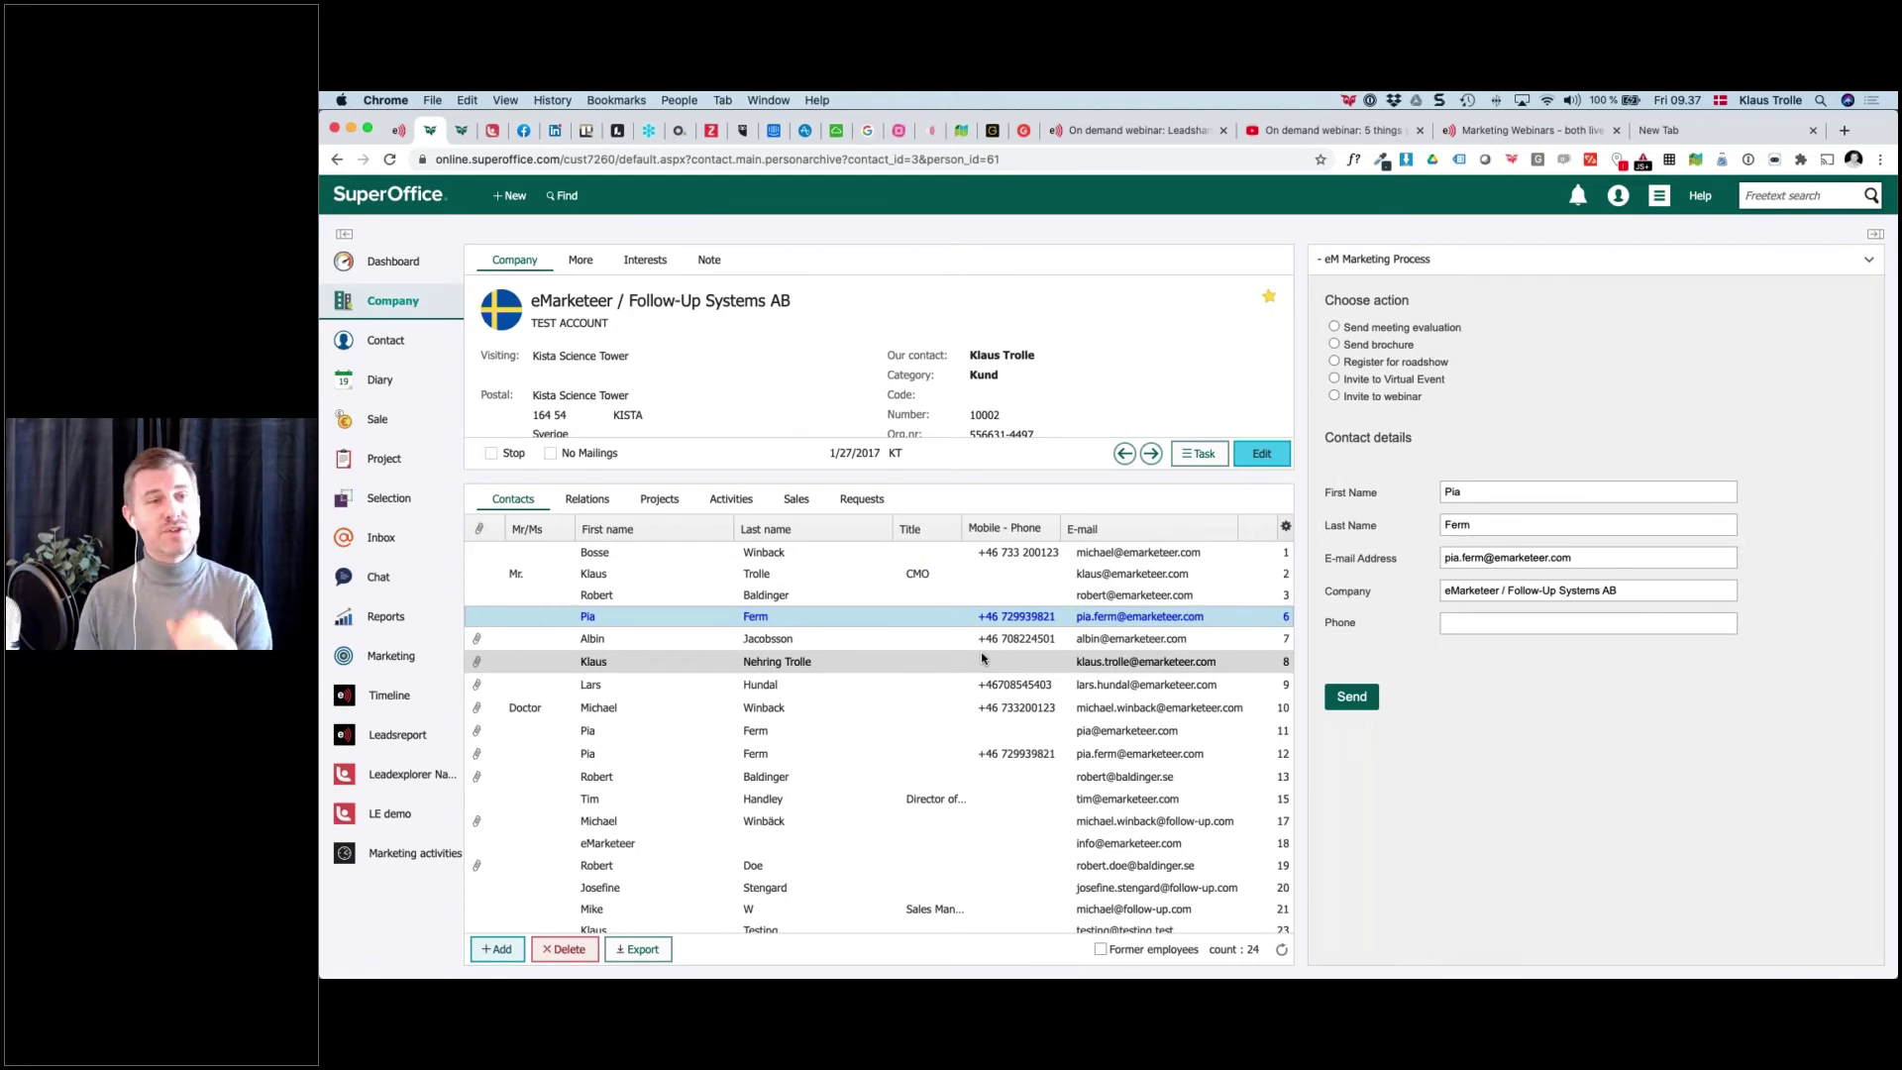
Show the Order form page on the SuperOffice dashboard and examine its order options and contact details
click(393, 266)
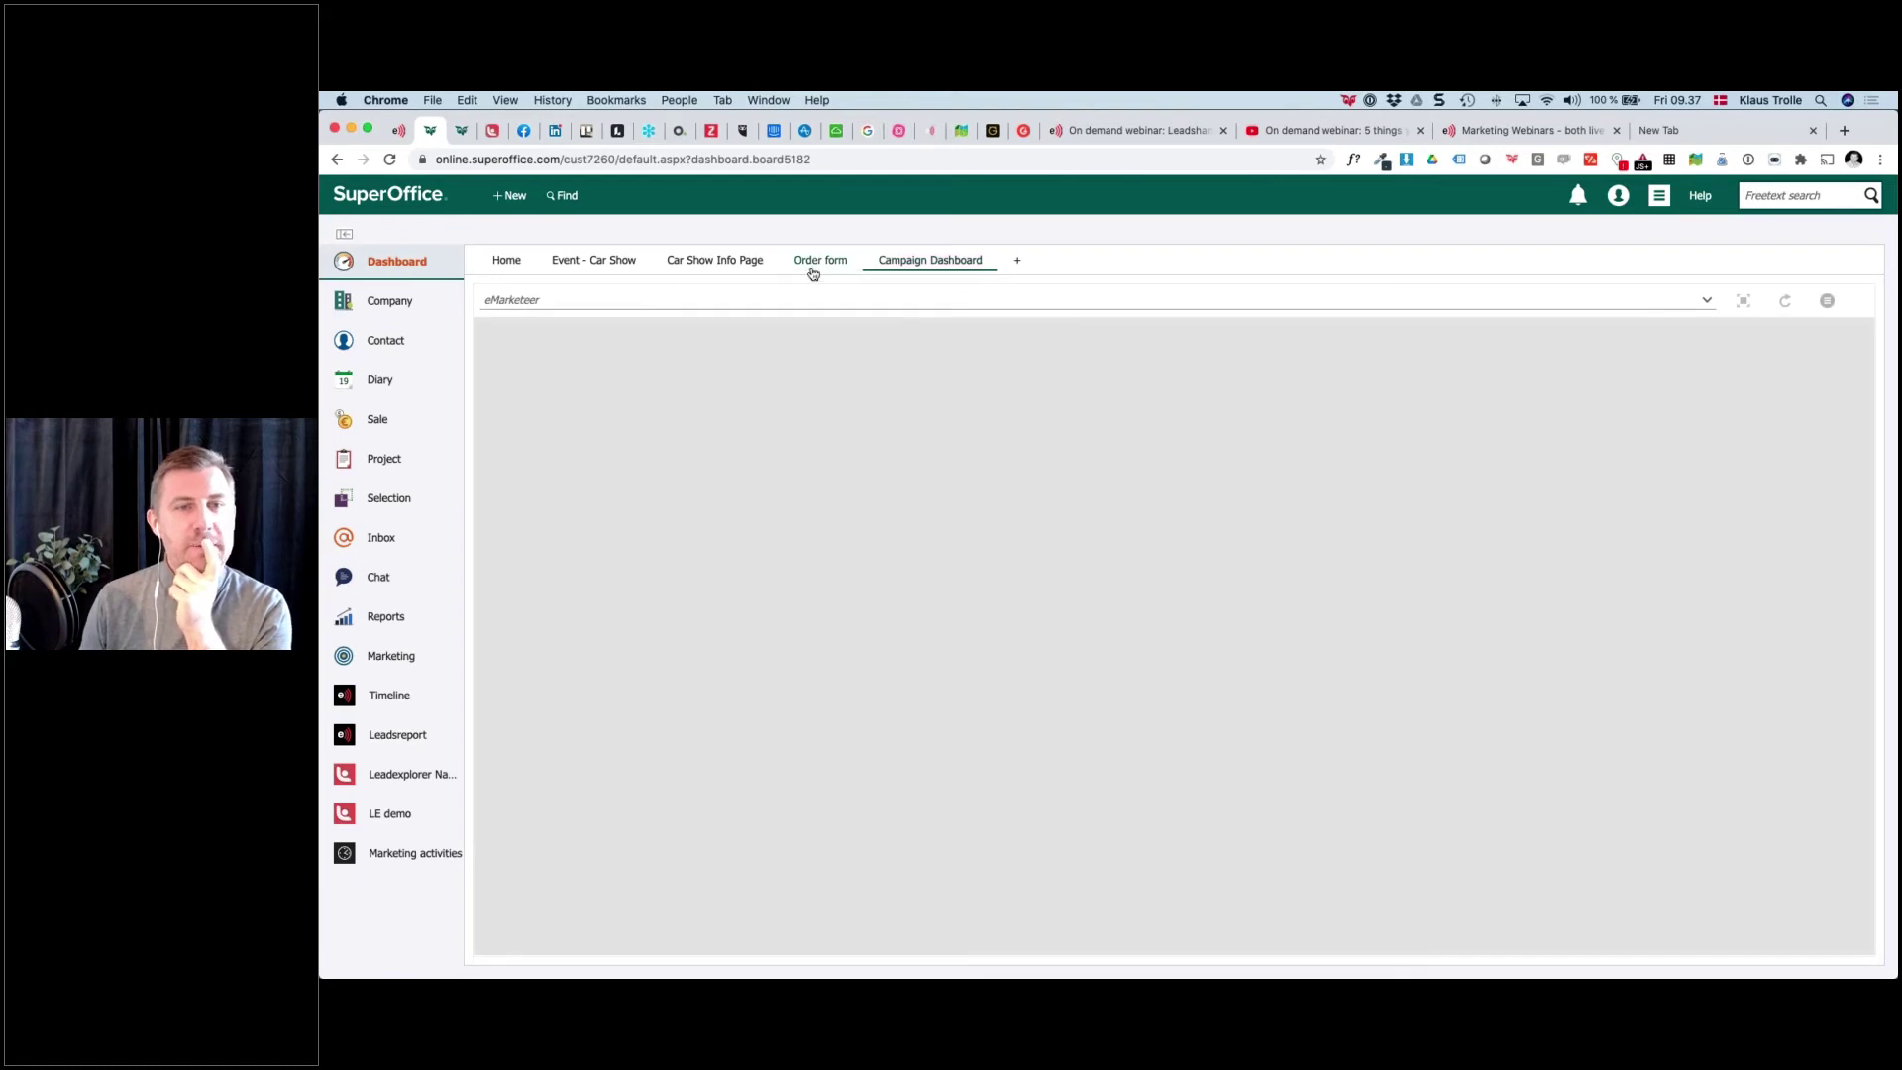
click(813, 270)
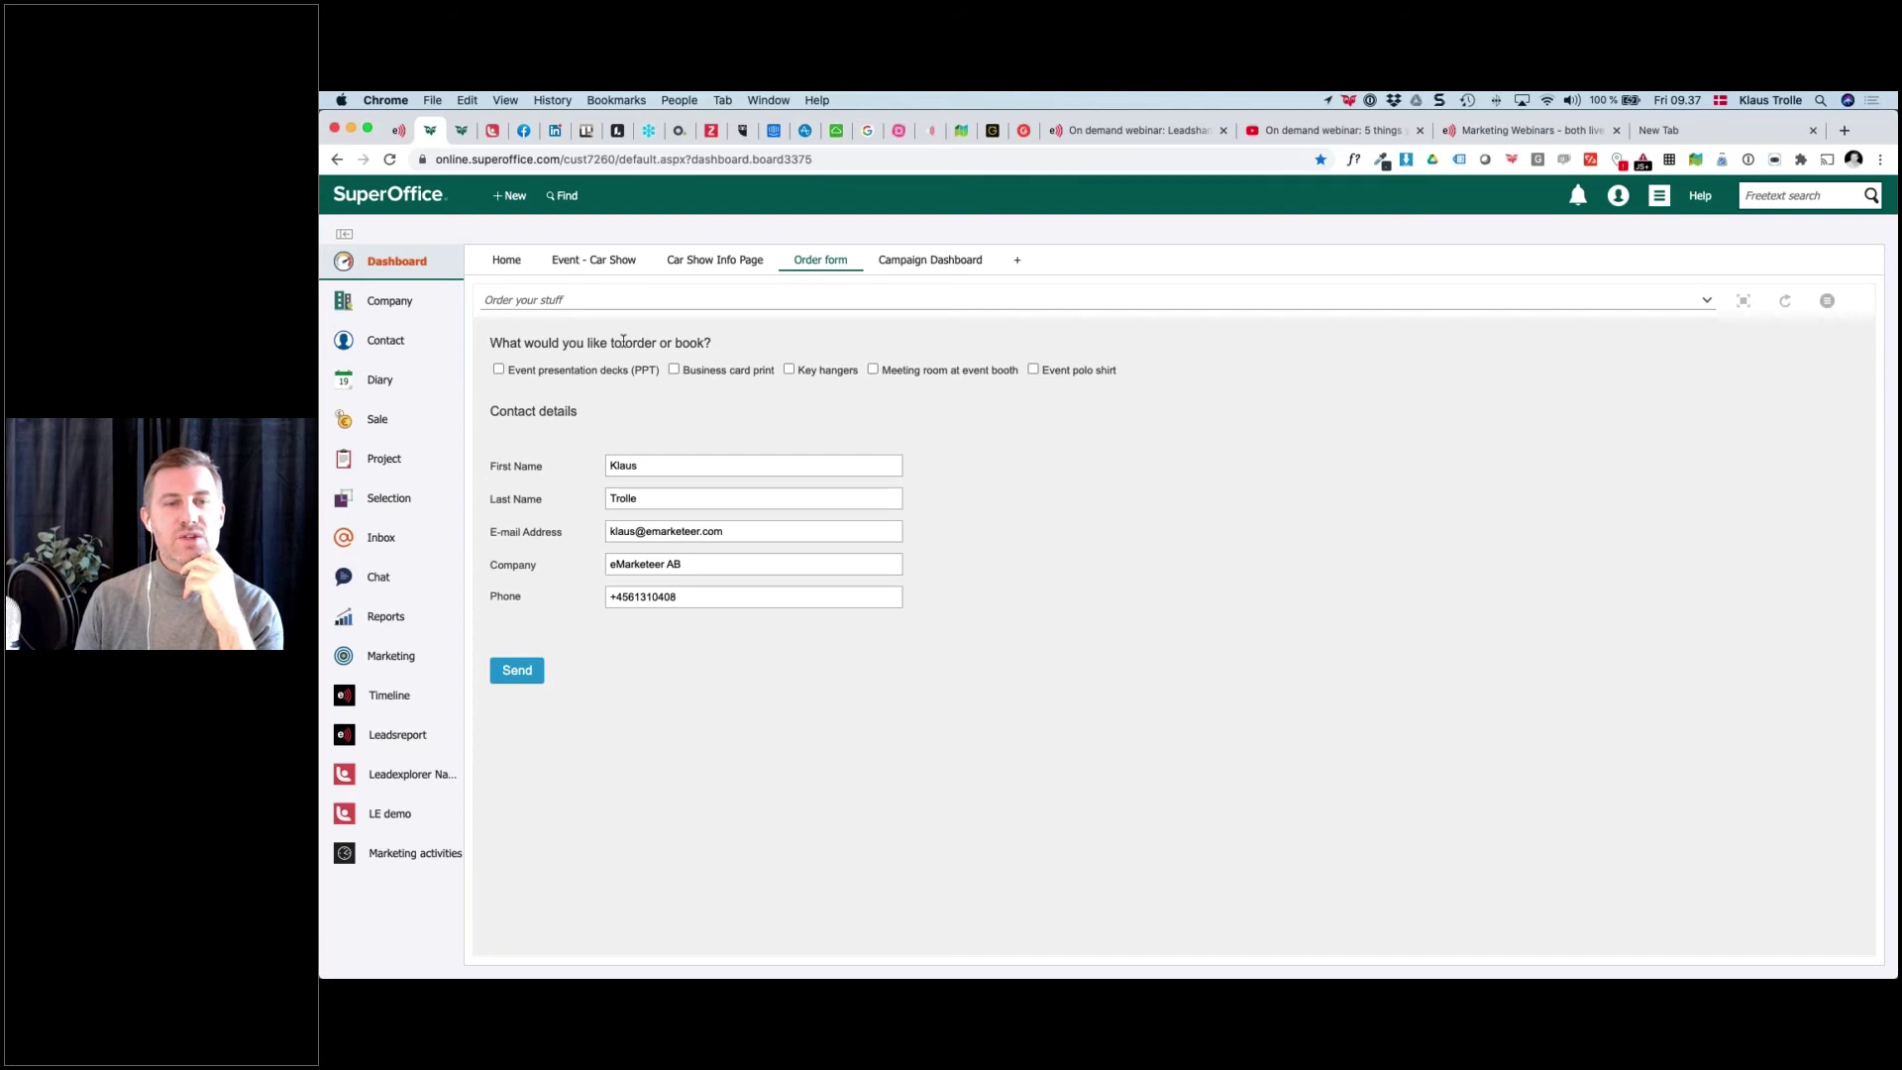
scroll(623, 341, up, 5)
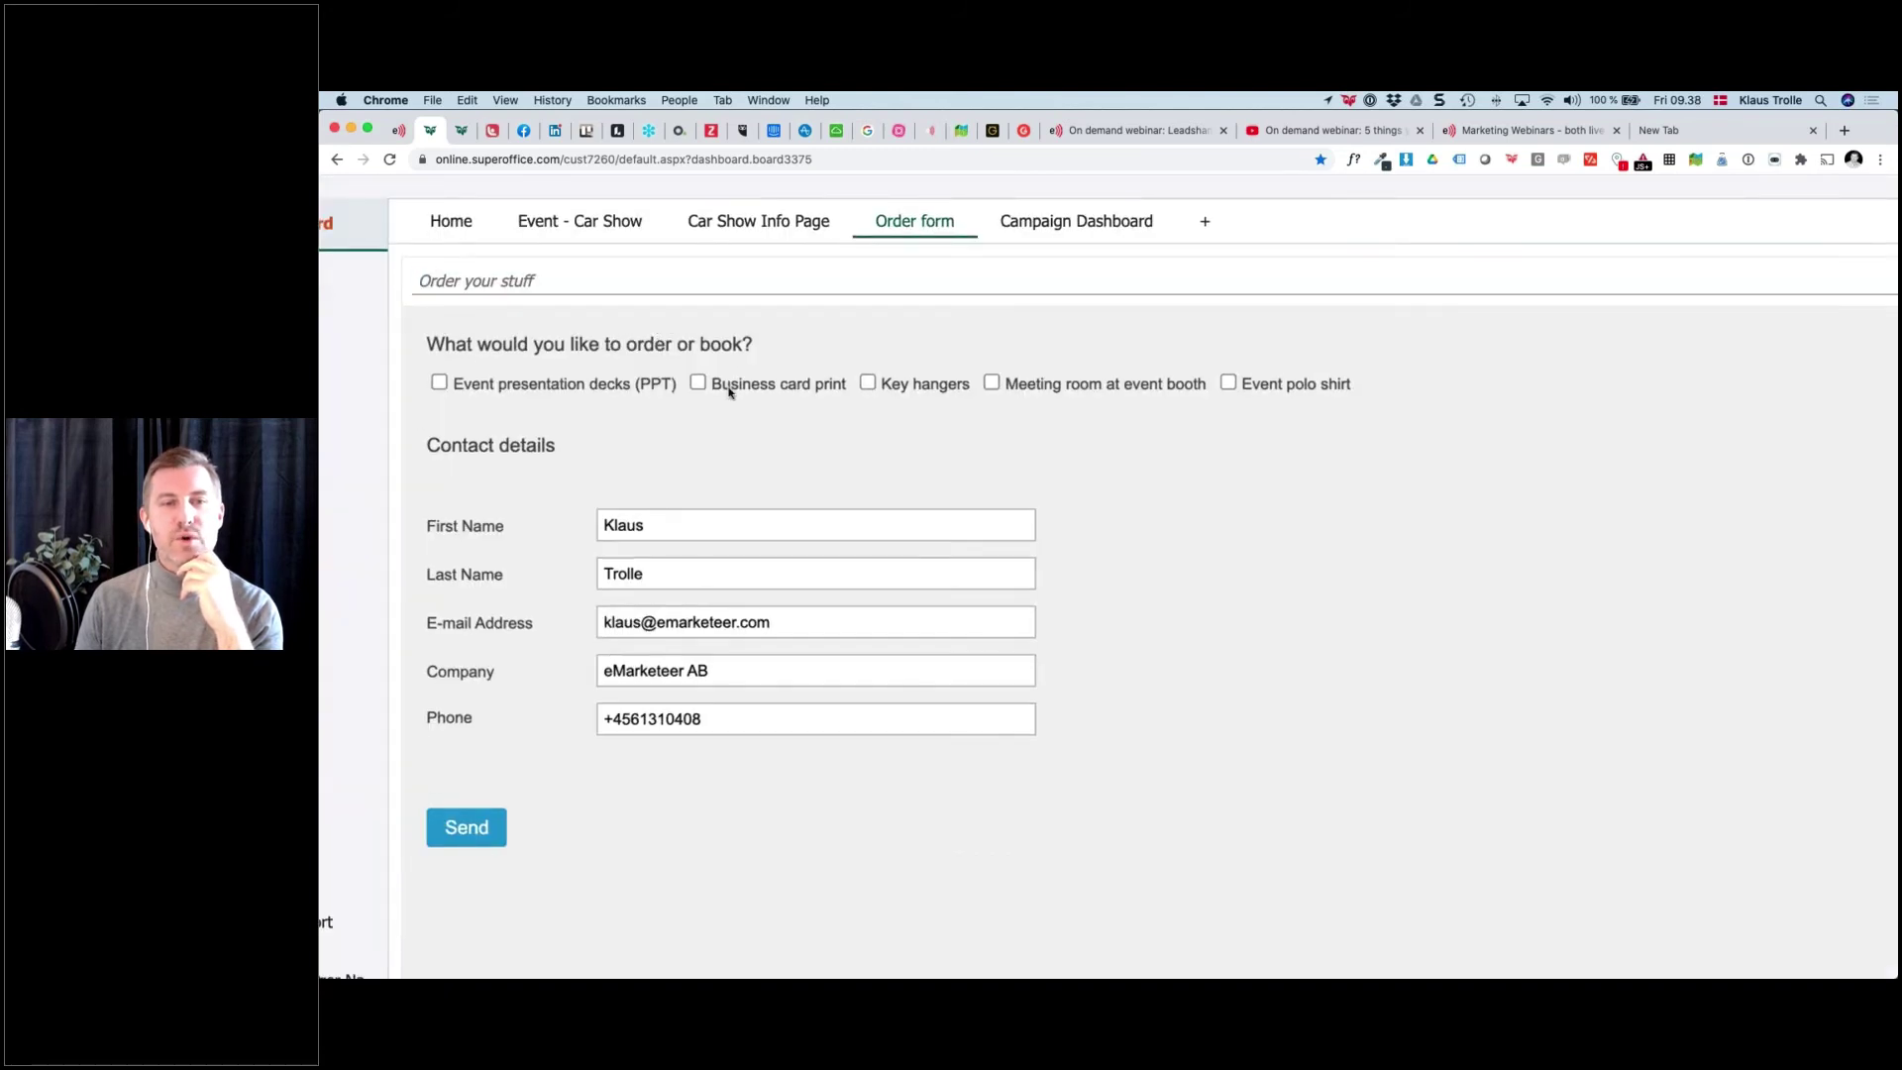